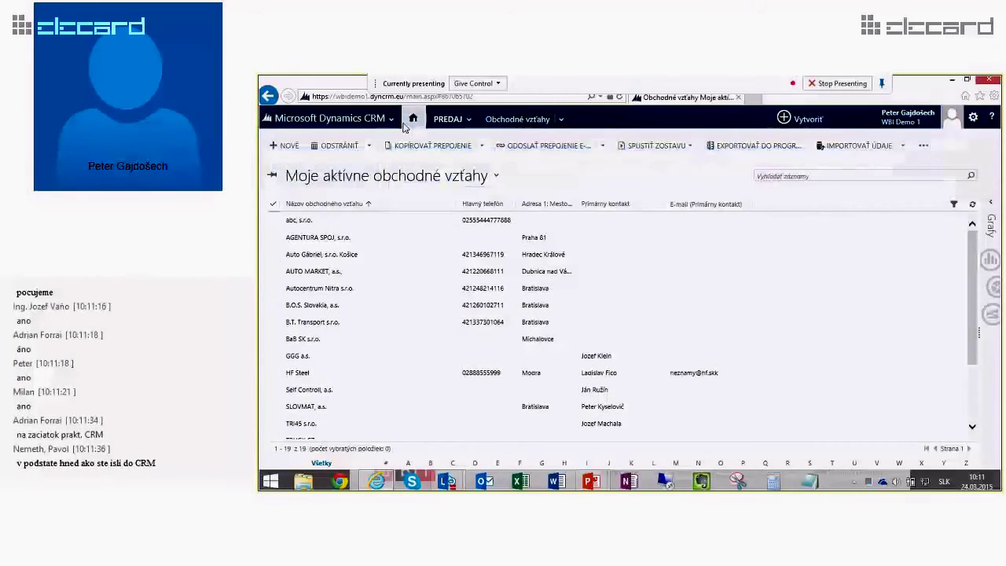
Step: Open the Sociálna tabuľa aktivít predaja dashboard, then show the PREDAJ area pages
click(448, 119)
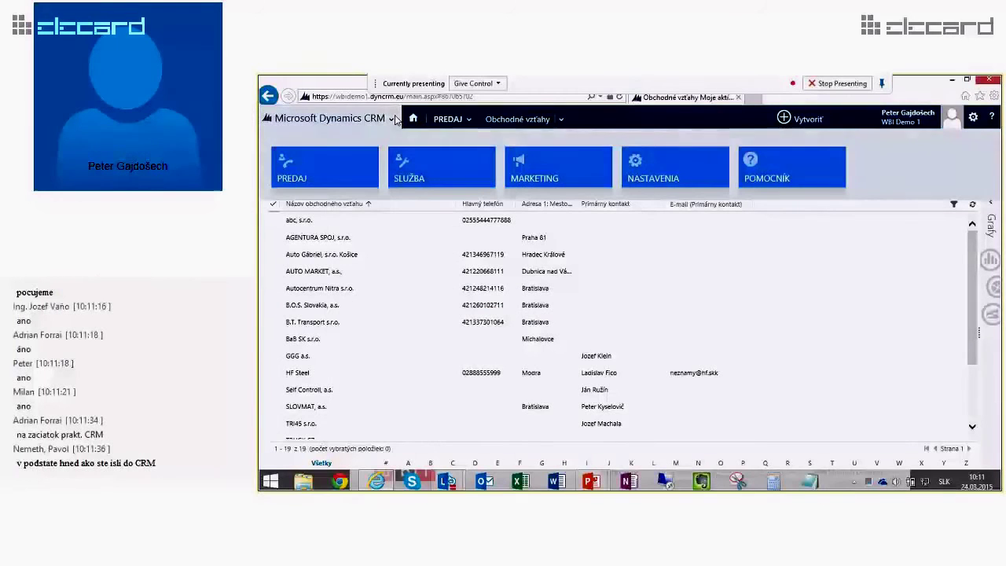
click(327, 175)
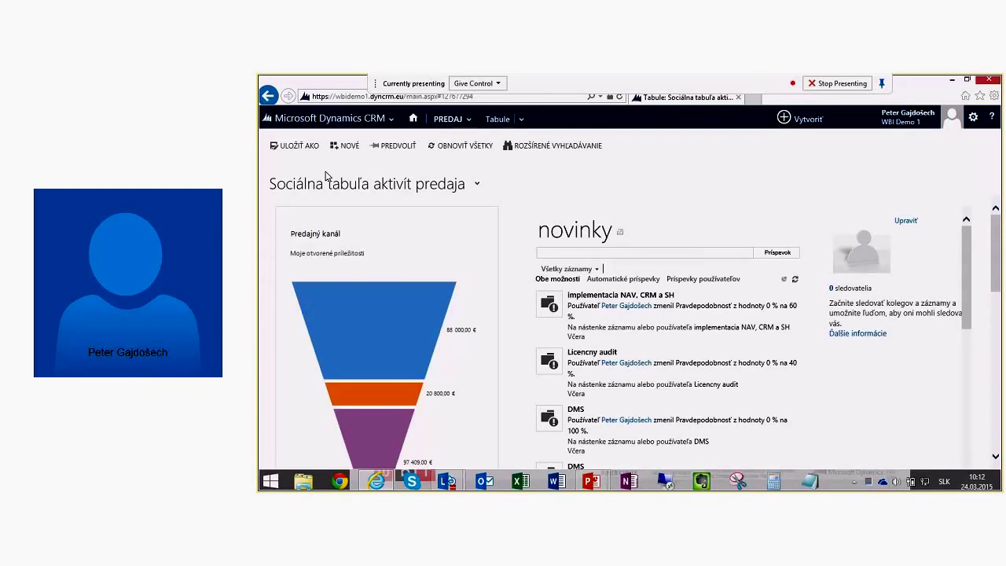
click(391, 119)
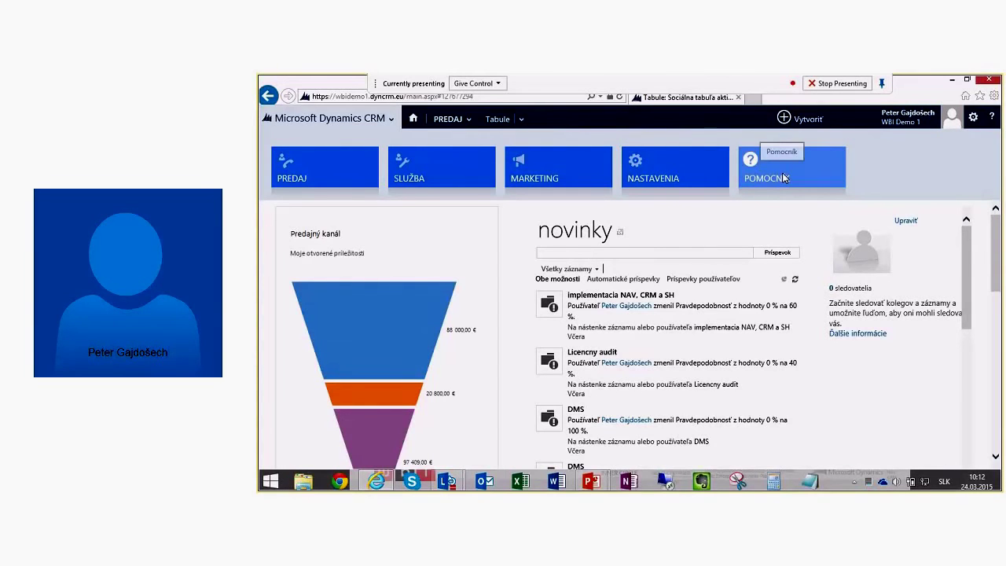
click(469, 119)
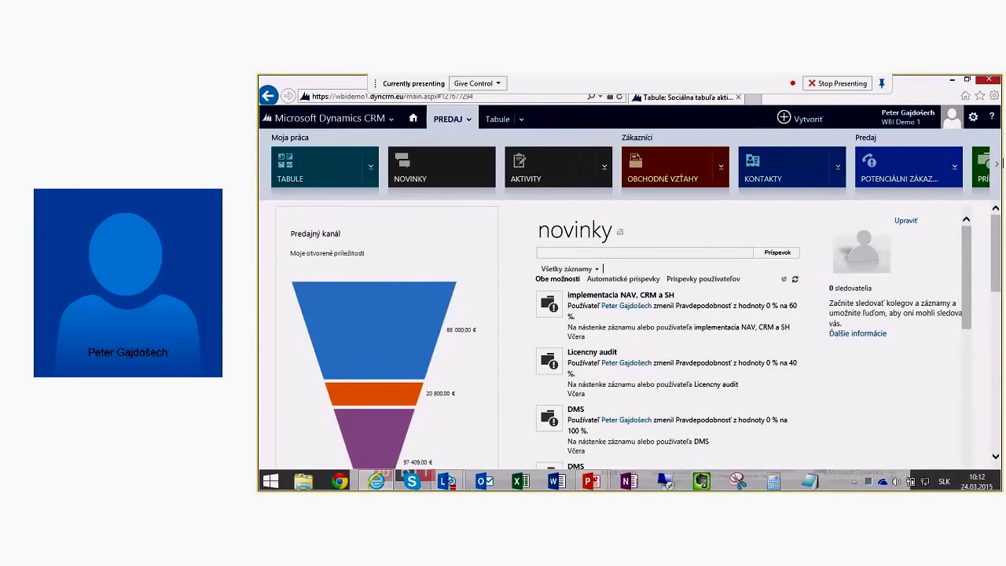
Step: Browse the PREDAJ pages and open Moje aktívne obchodné vzťahy, listing 19 accounts
click(997, 165)
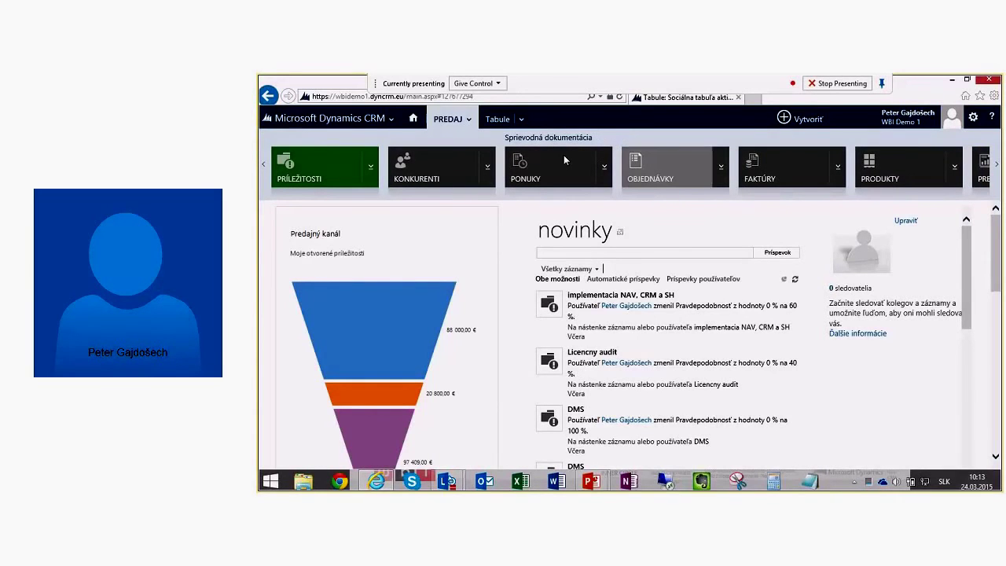
click(264, 173)
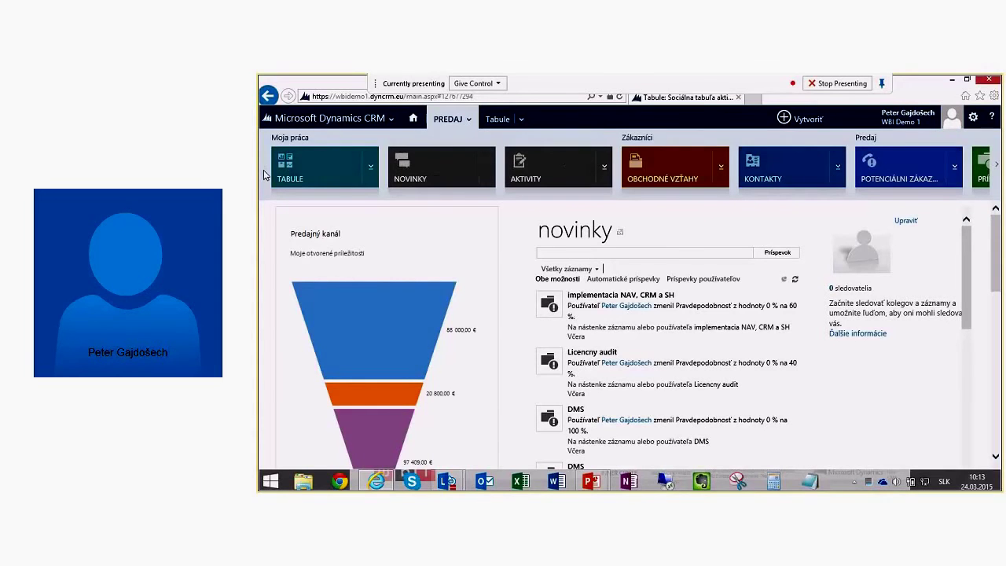
click(677, 175)
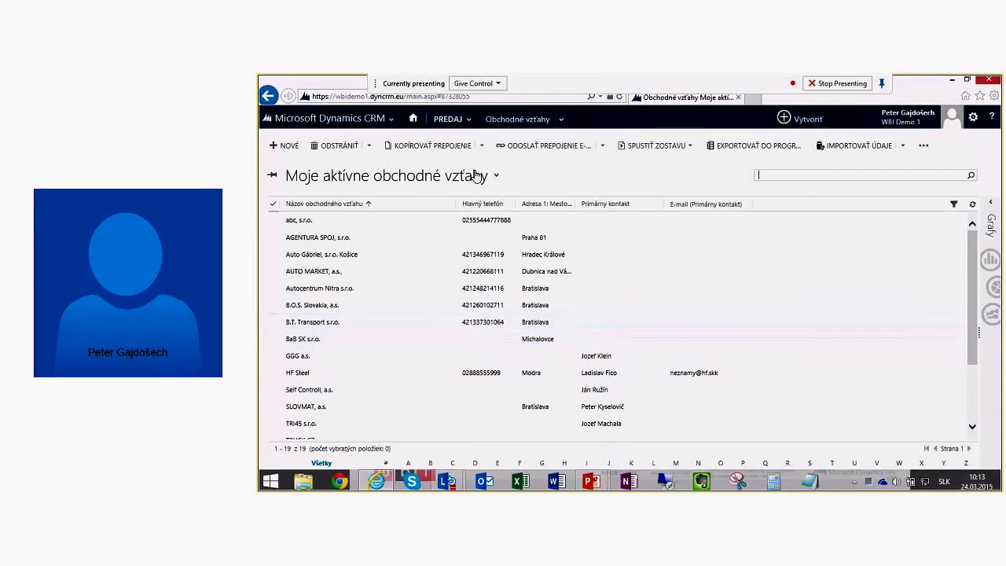
click(495, 175)
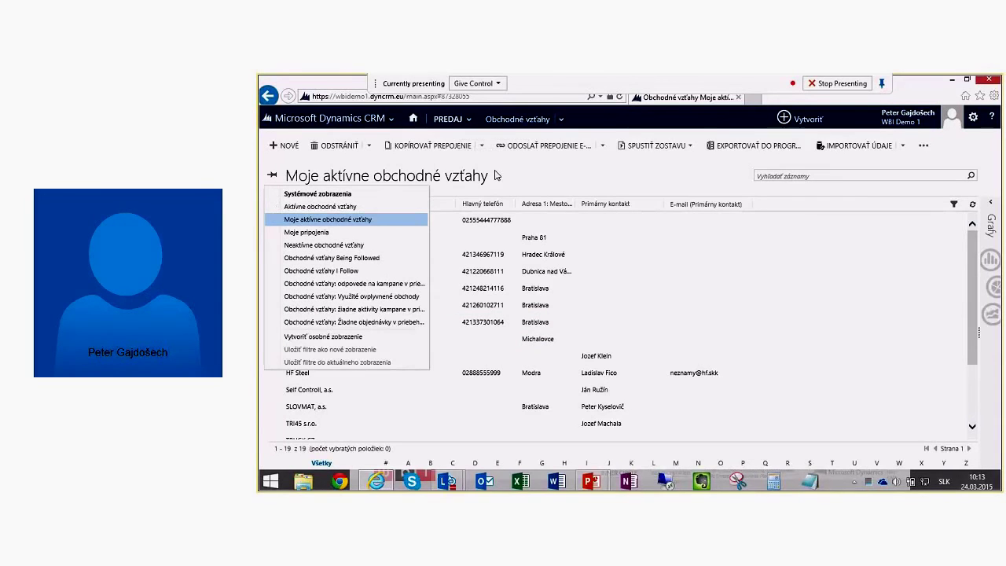
click(339, 208)
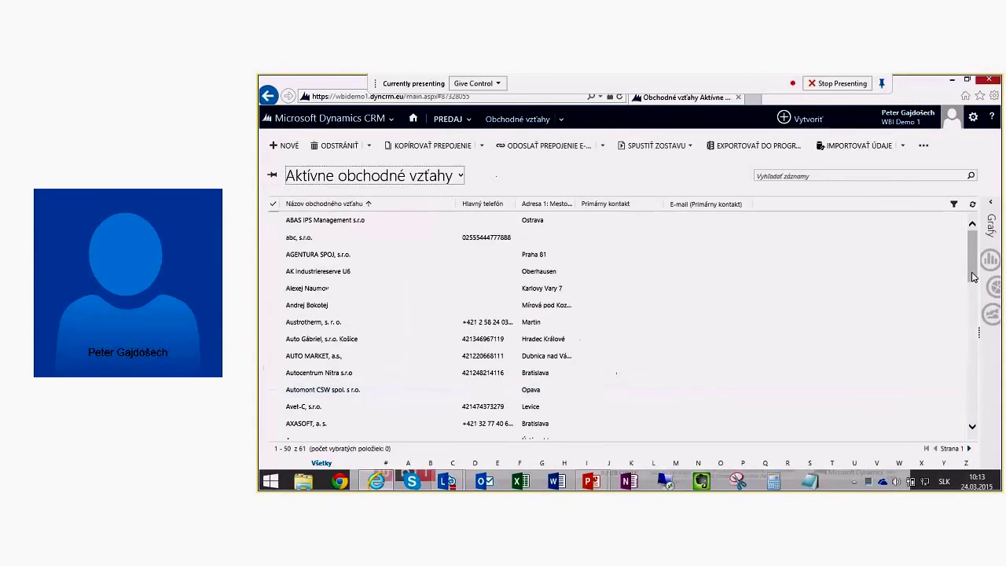
scroll(967, 424, down, 8)
scroll(966, 424, up, 8)
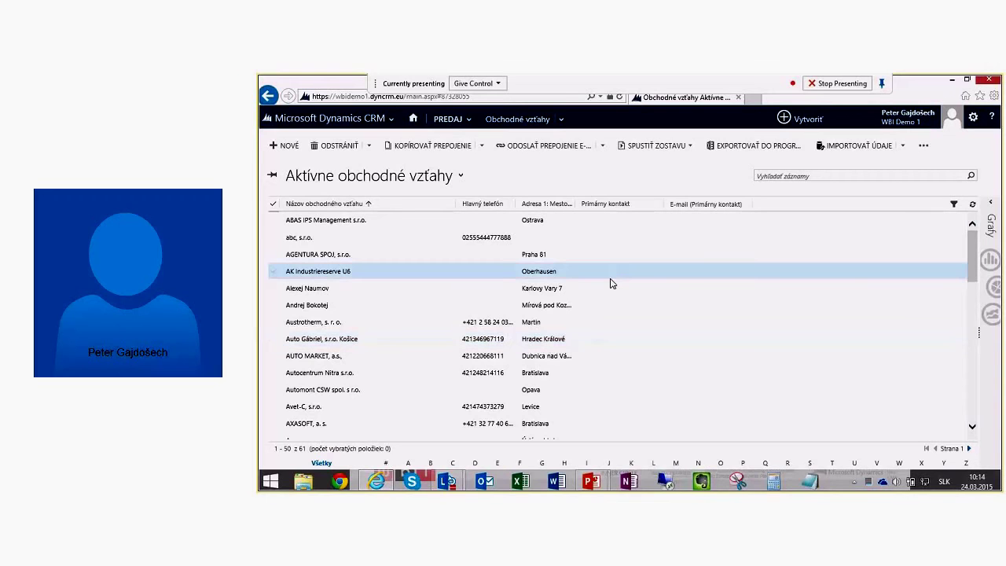
click(420, 177)
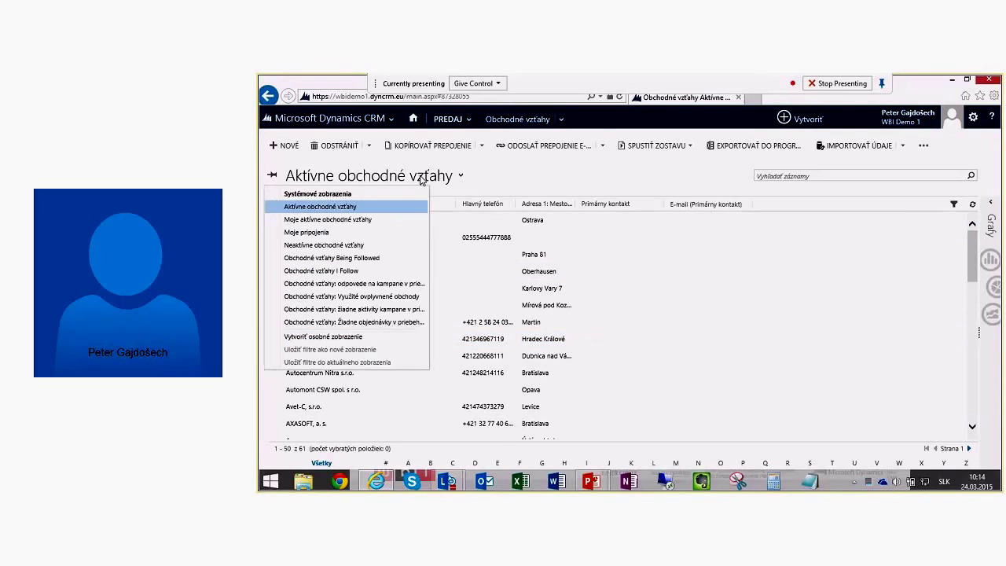
click(328, 220)
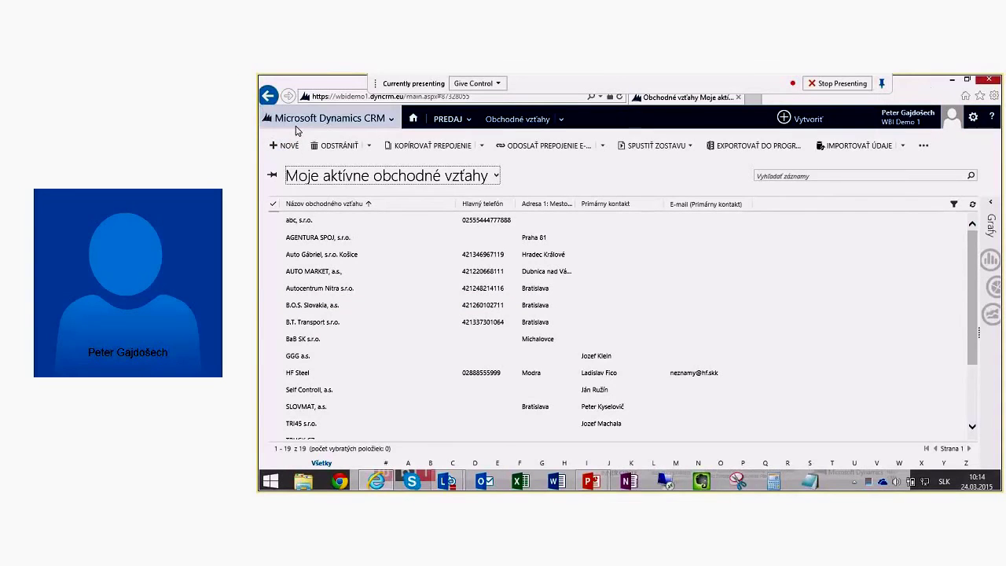
Step: Start a blank account form (Nová entita: Obchodný vzťah) from the accounts list
click(803, 125)
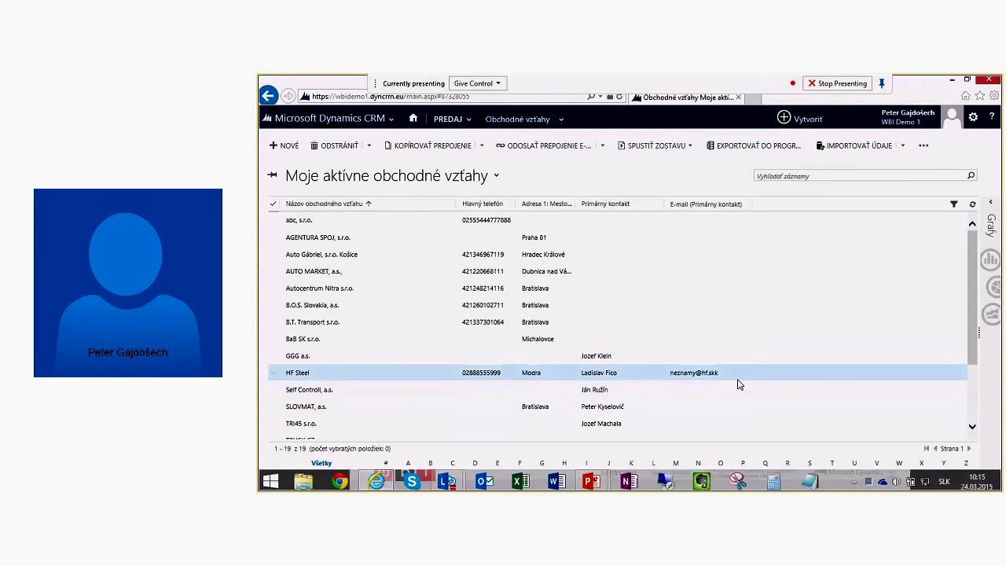
click(286, 143)
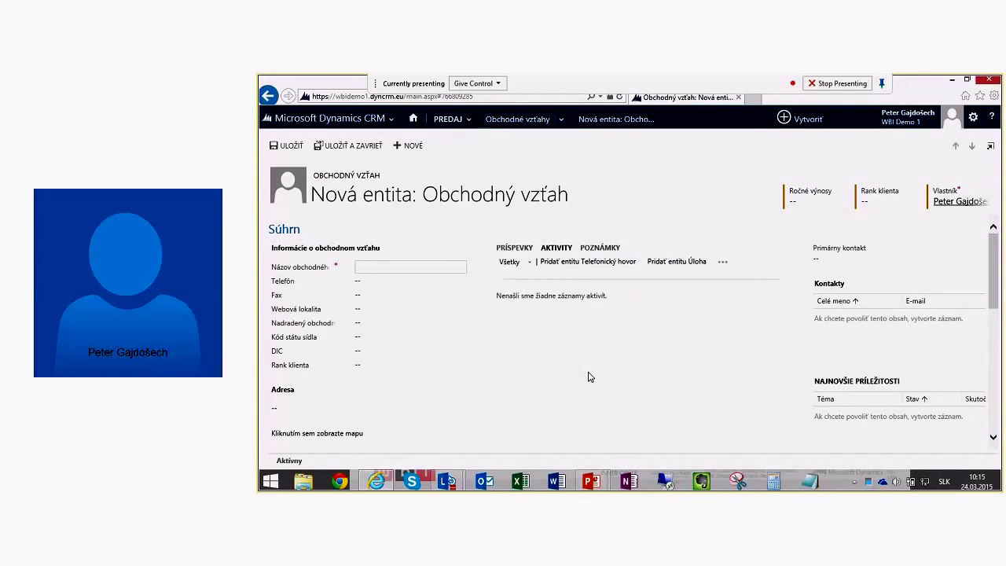
Step: Name the new account 'LIFTS HOLDING, a.s.'
text(LIFT HOLDINGS)
key(End)
text(, a.s.)
click(298, 407)
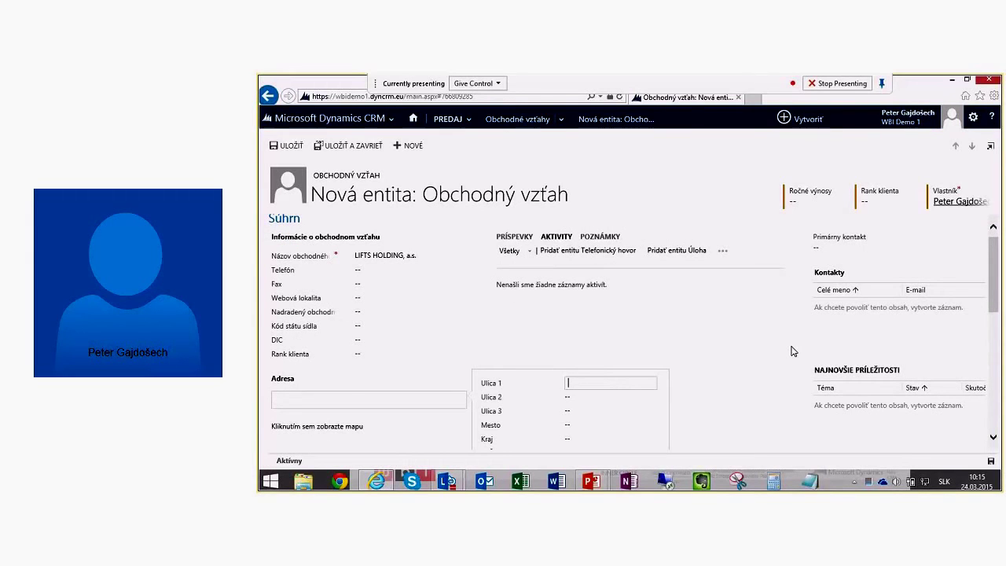
key(Tab)
key(Tab)
key(Tab)
text(Bra)
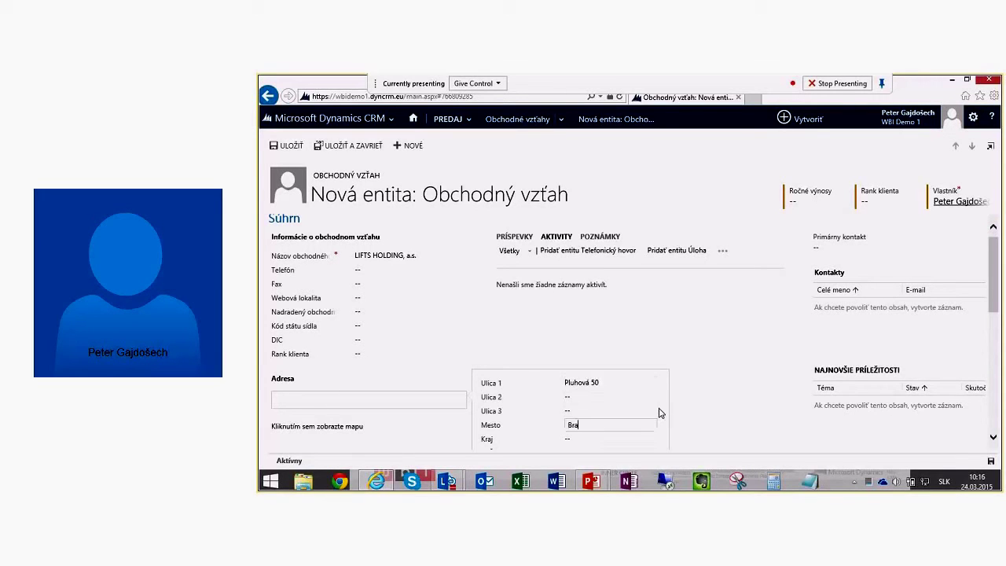
text(tislava)
key(Tab)
key(Tab)
text(83010)
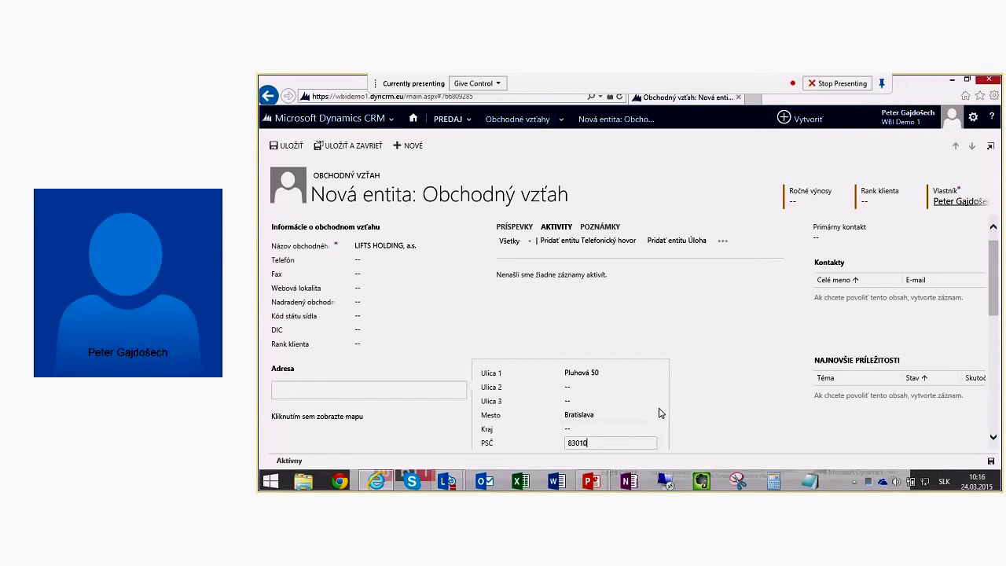
key(Left)
key(Left)
key(Left)
text(1)
key(BackSpace)
scroll(659, 412, down, 3)
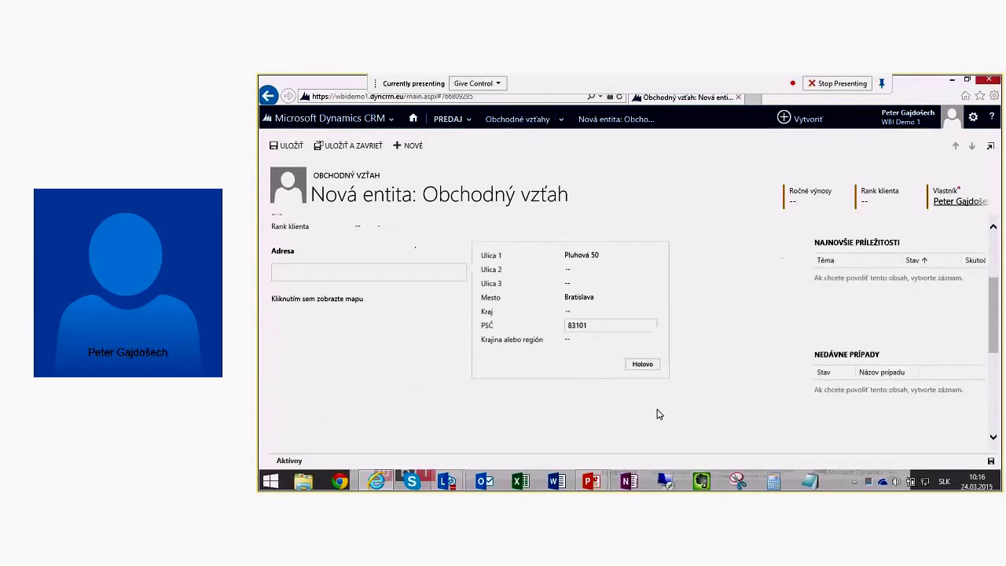
click(642, 364)
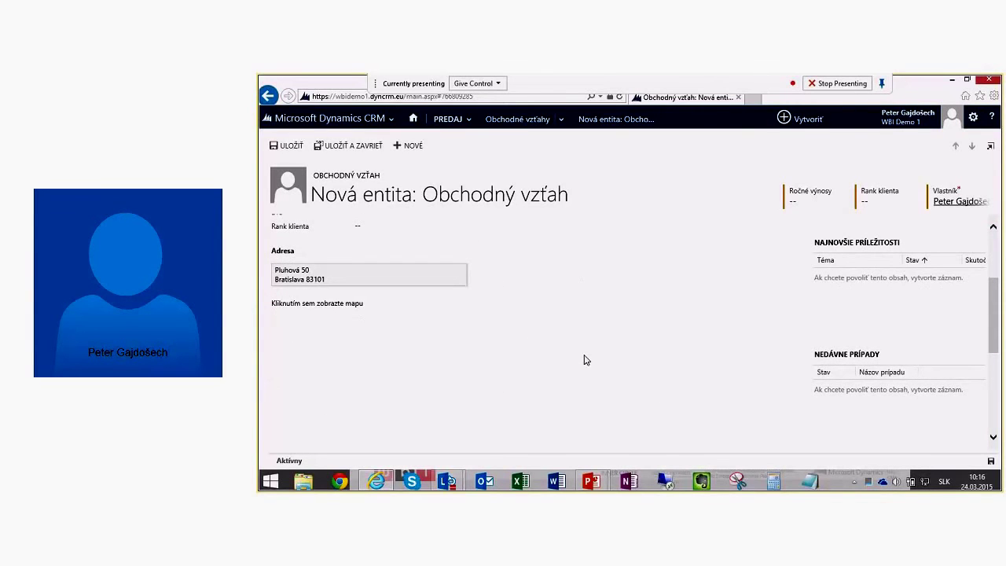
Step: Save the LIFTS HOLDING, a.s. account
scroll(584, 360, up, 3)
scroll(584, 360, down, 5)
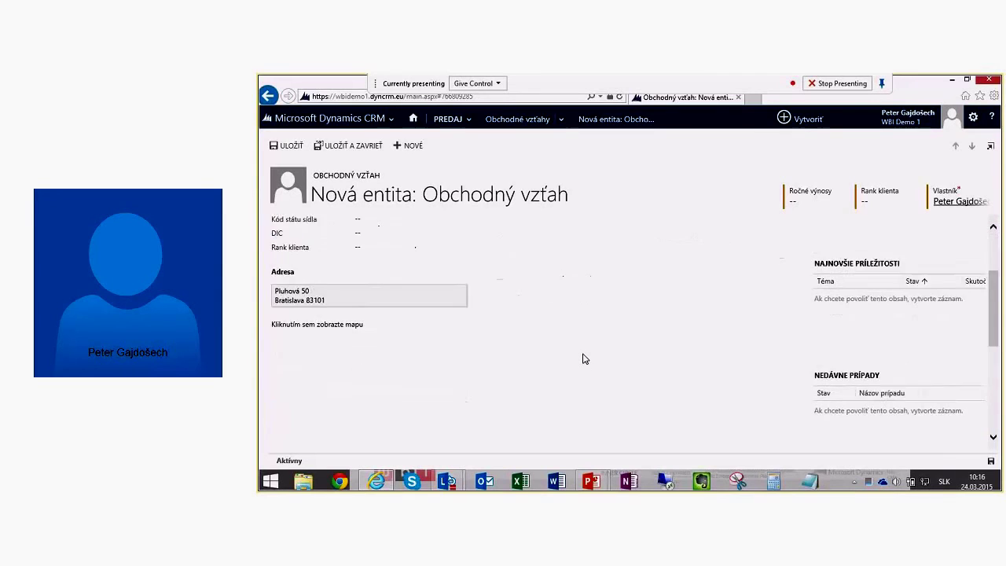
scroll(584, 358, up, 4)
scroll(584, 358, up, 2)
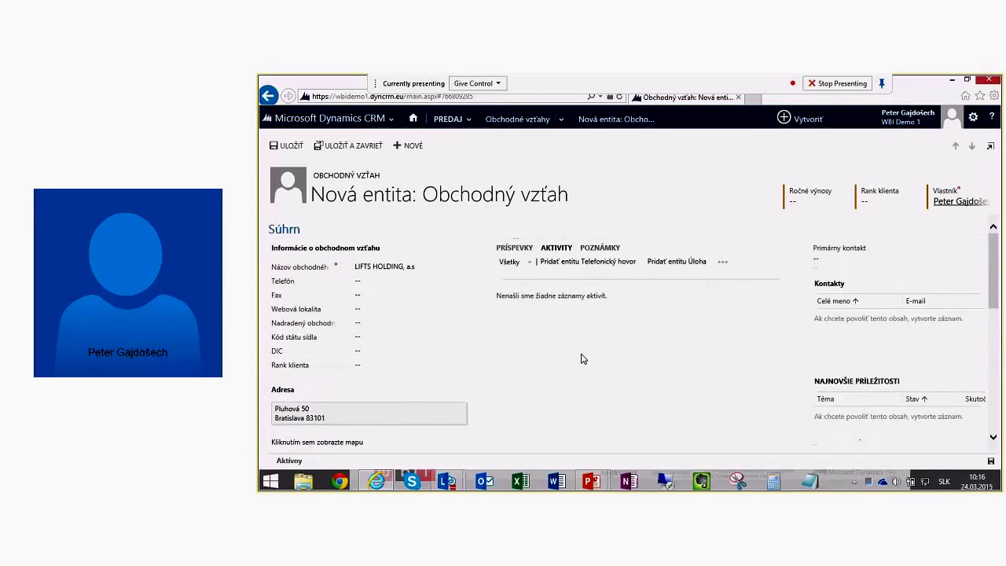
click(286, 145)
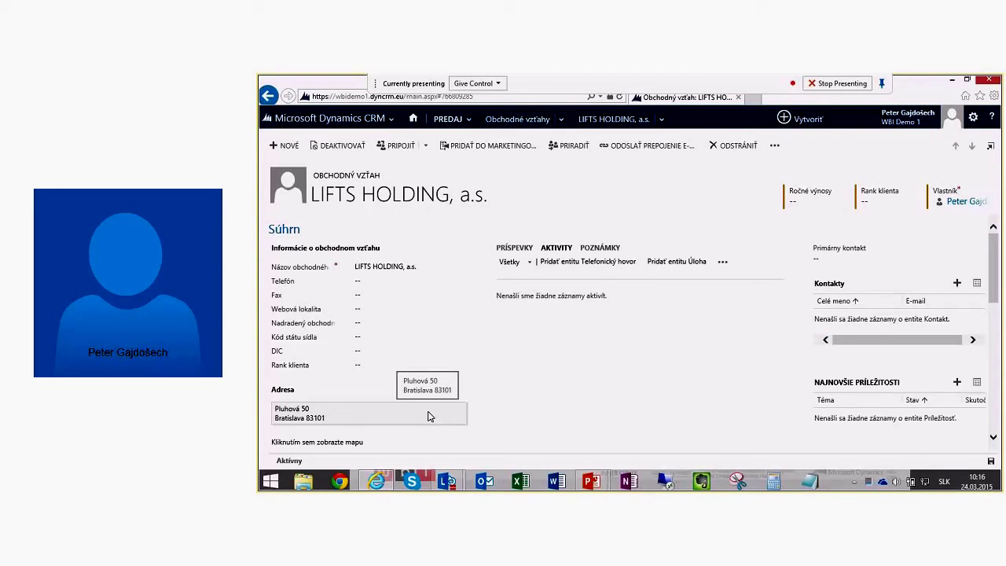
Step: Create LIFTS SK, s.r.o. with parent account LIFTS HOLDING, a.s., then open that parent
click(285, 146)
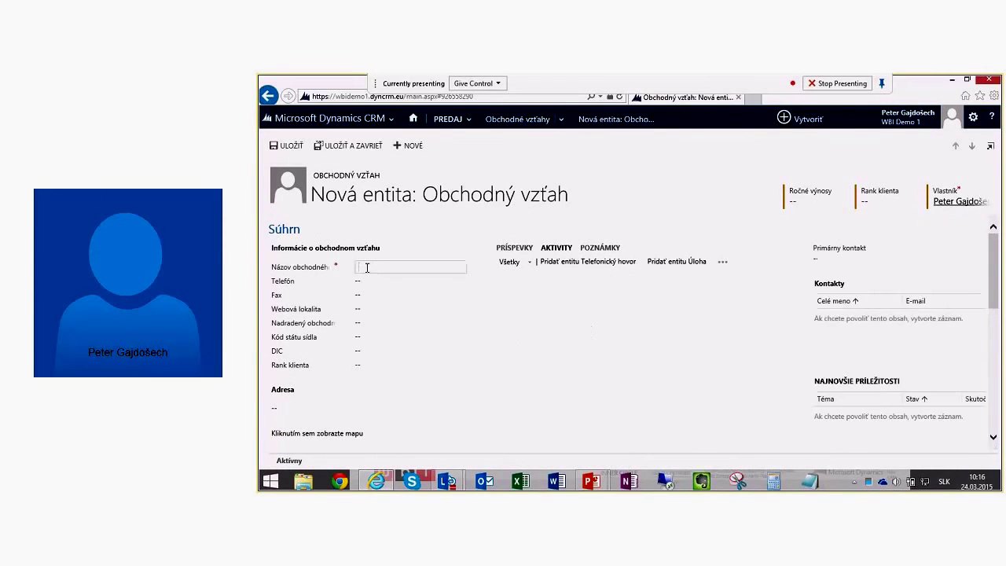
text(LIFTS)
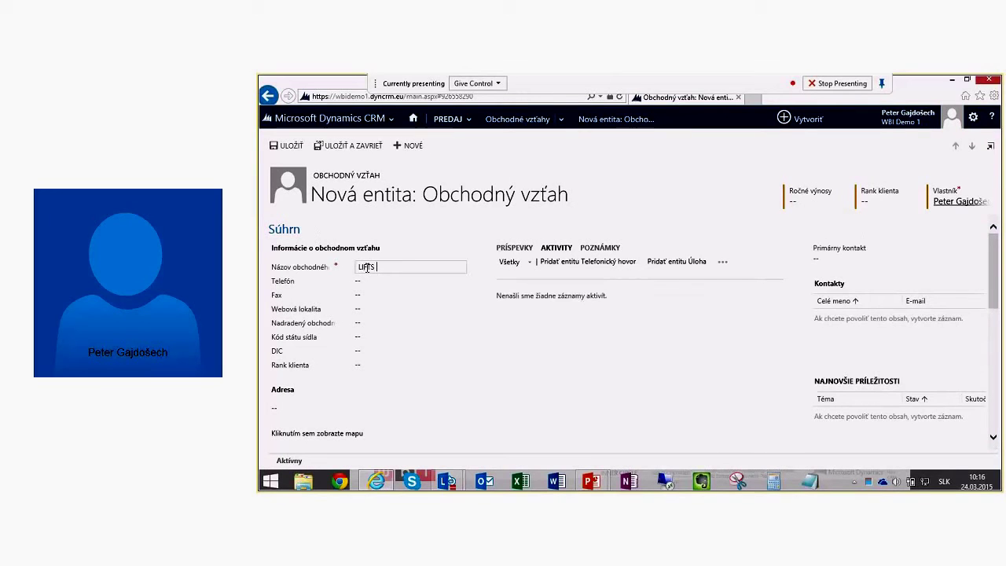
text( SK, s.r.o.)
click(378, 323)
text(lift)
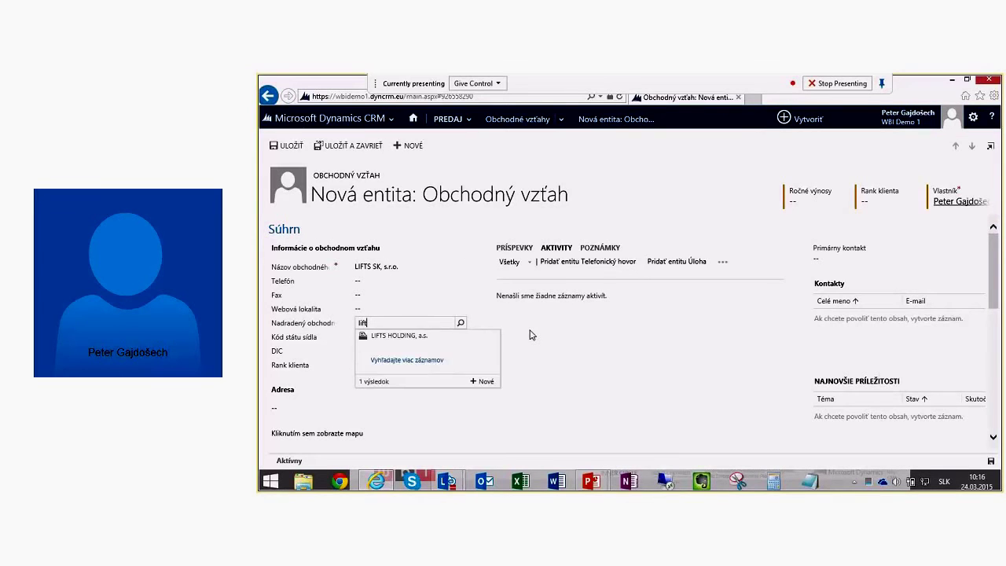
click(390, 339)
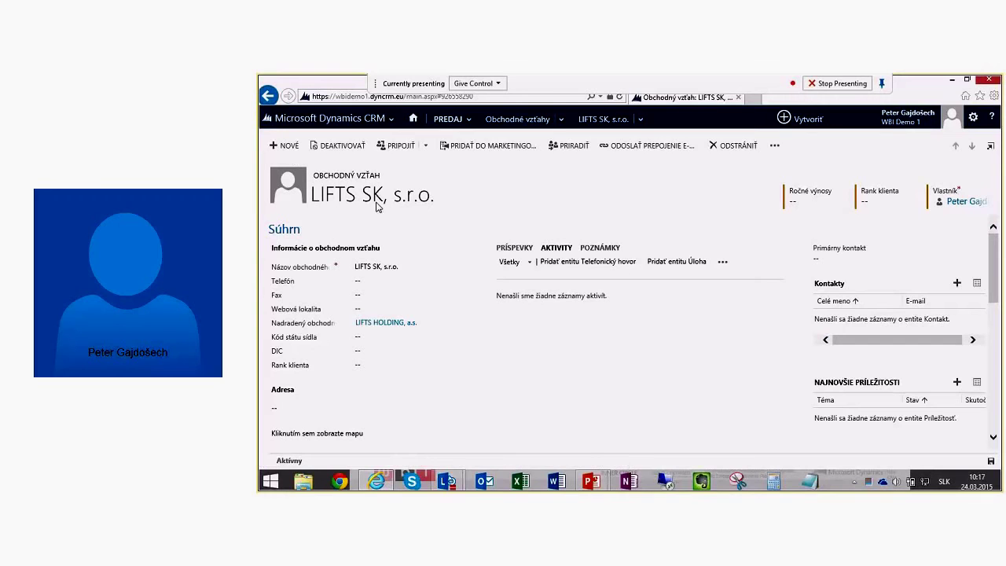
click(395, 330)
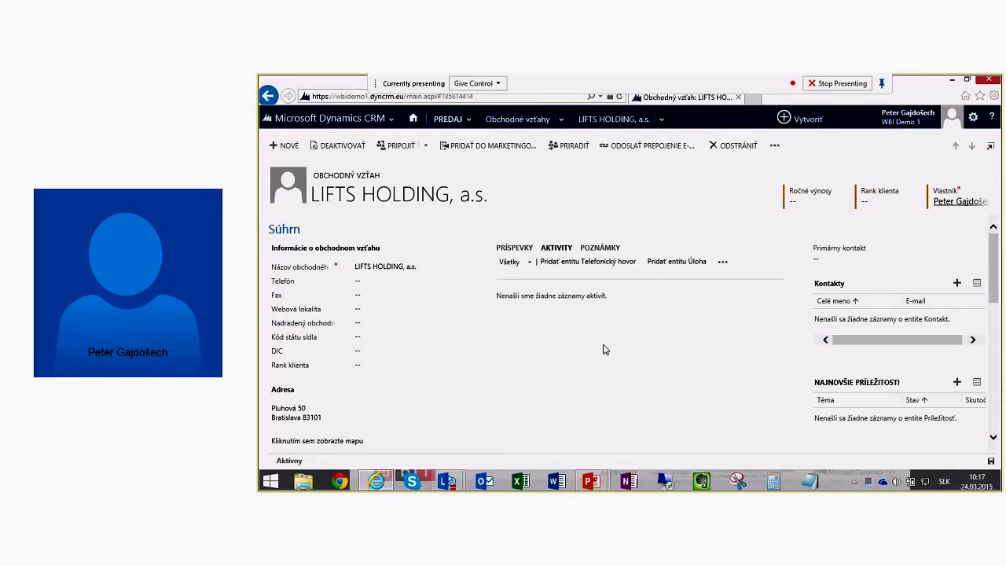
click(662, 119)
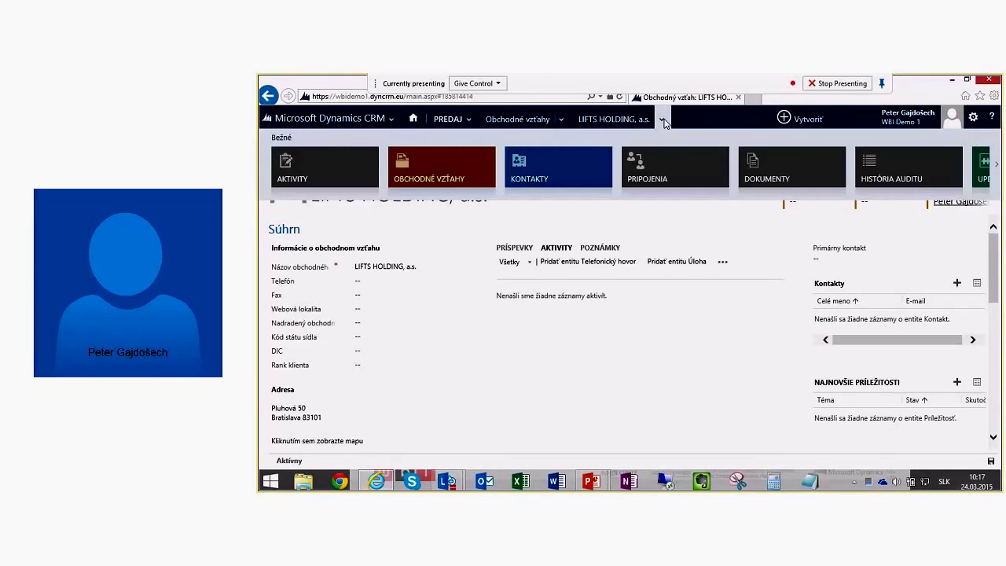
click(593, 119)
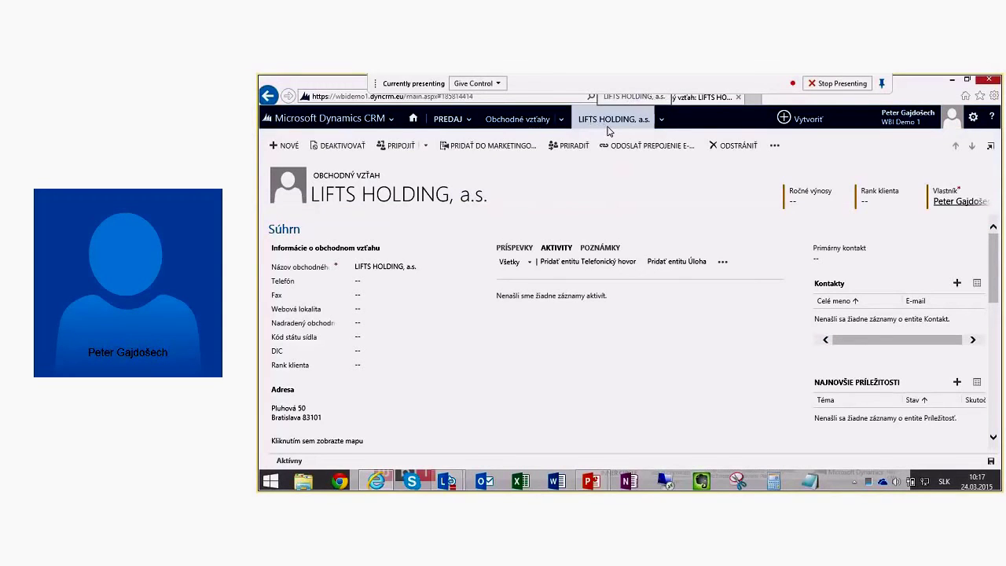
click(662, 120)
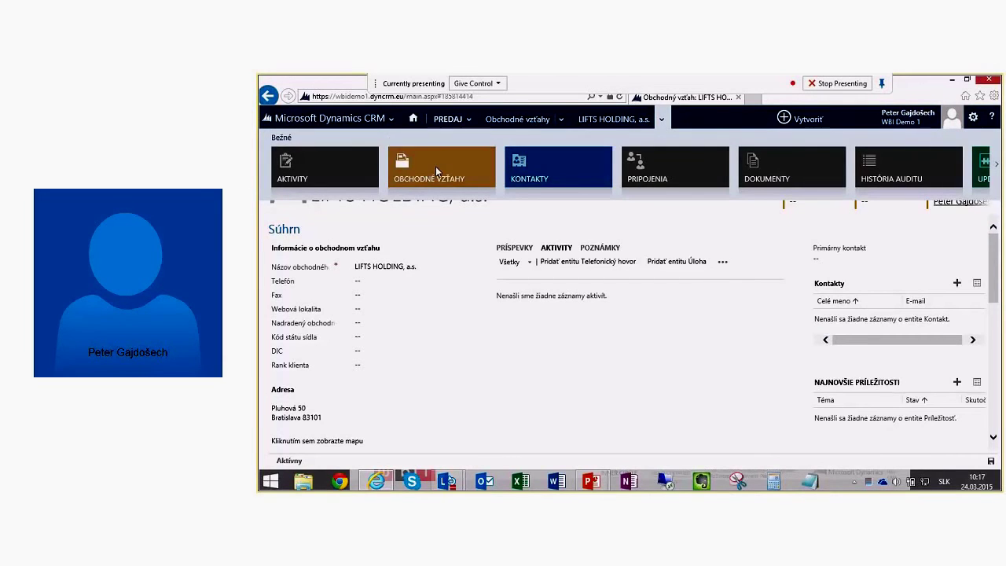
click(435, 166)
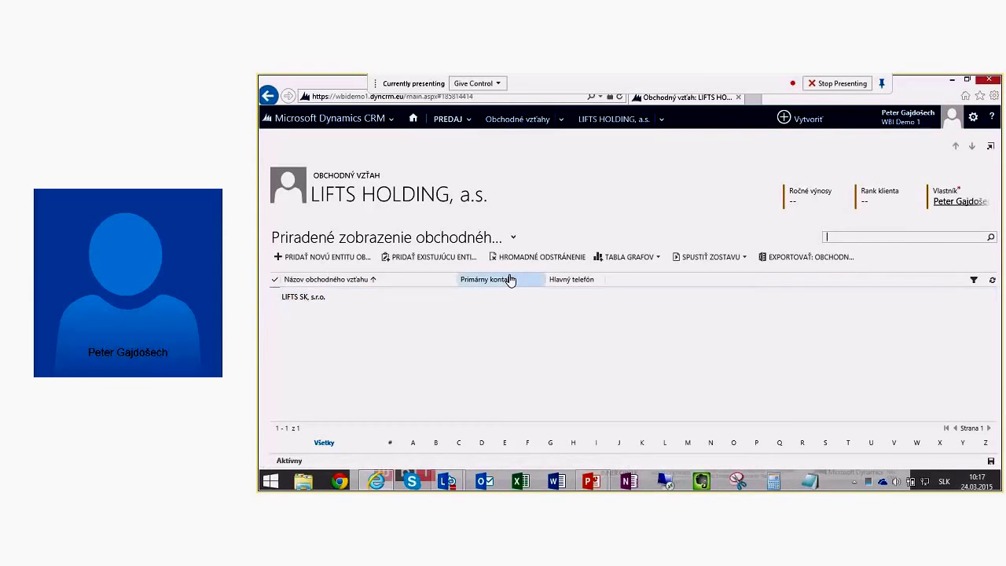
click(597, 118)
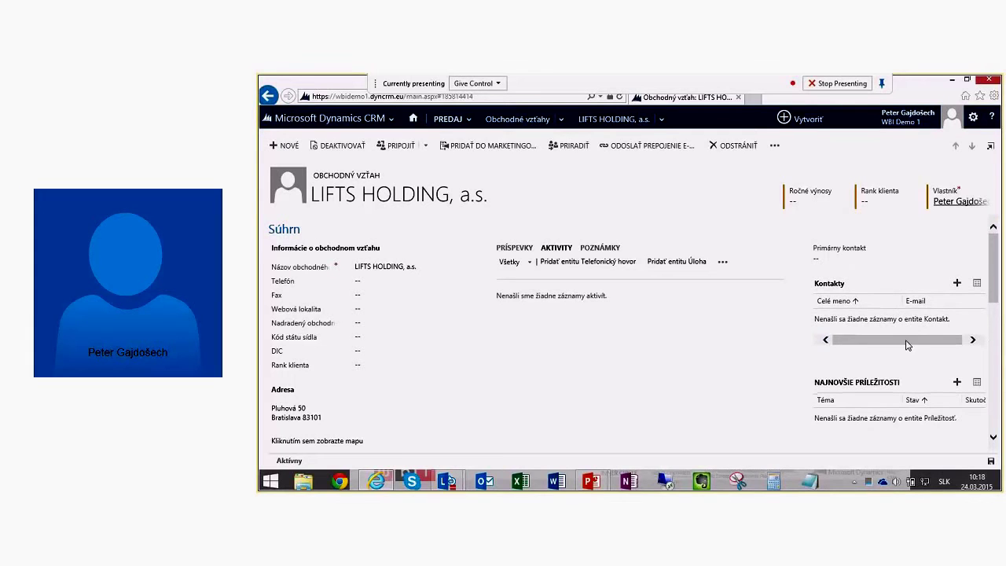
click(957, 282)
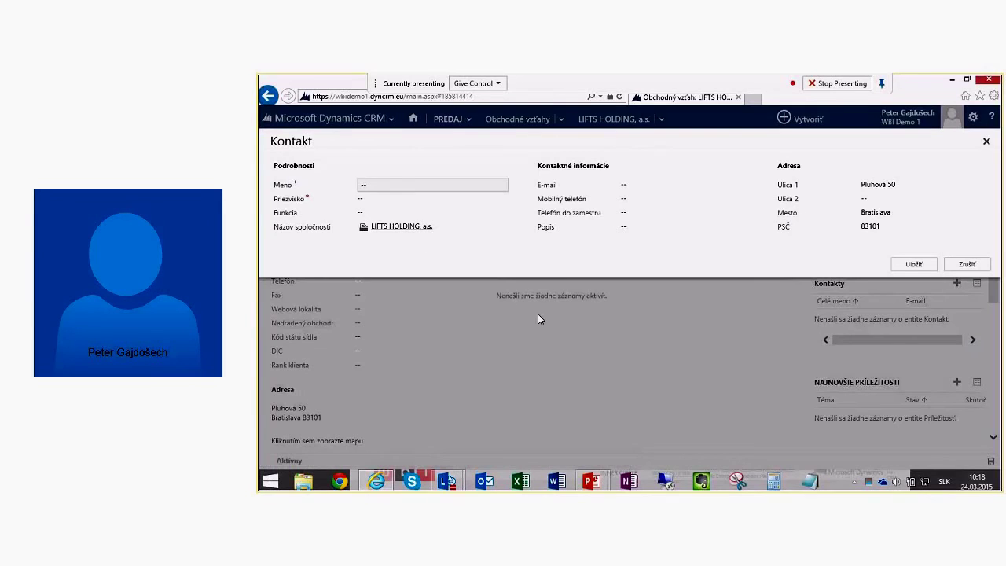
Step: Add the first contact with first name, surname, job title CEO, e-mail and mobile number
click(389, 185)
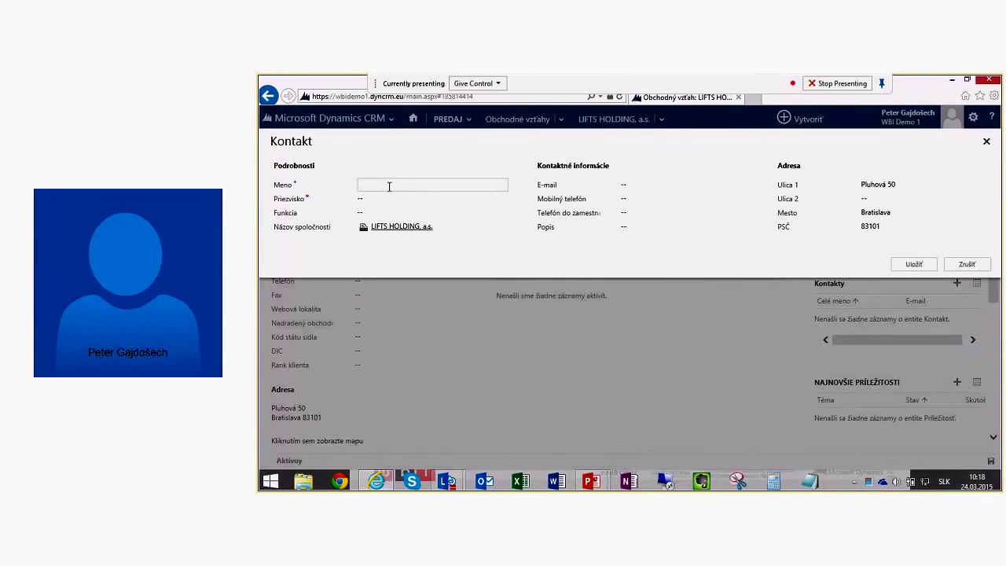
key(Tab)
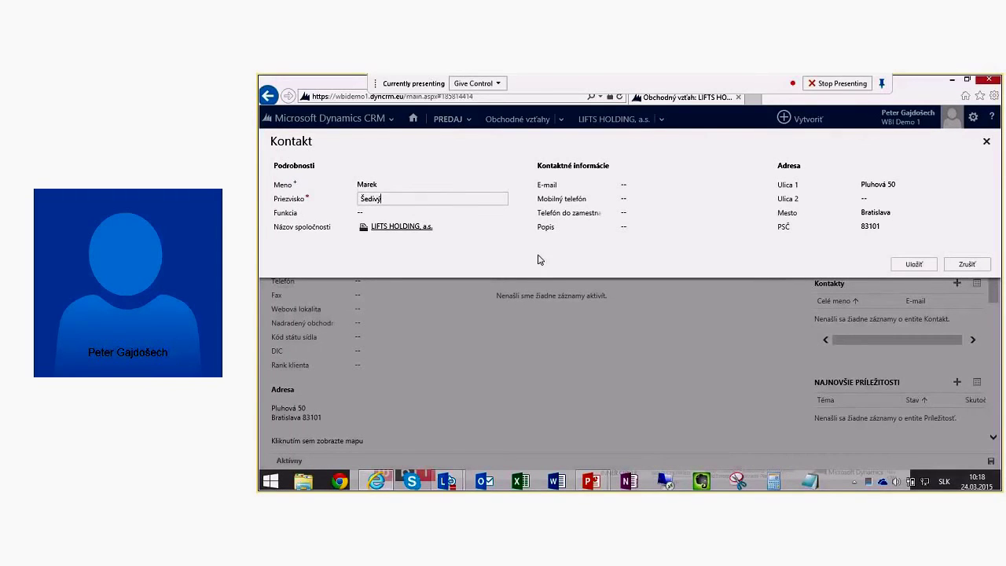
click(369, 213)
text(CEO)
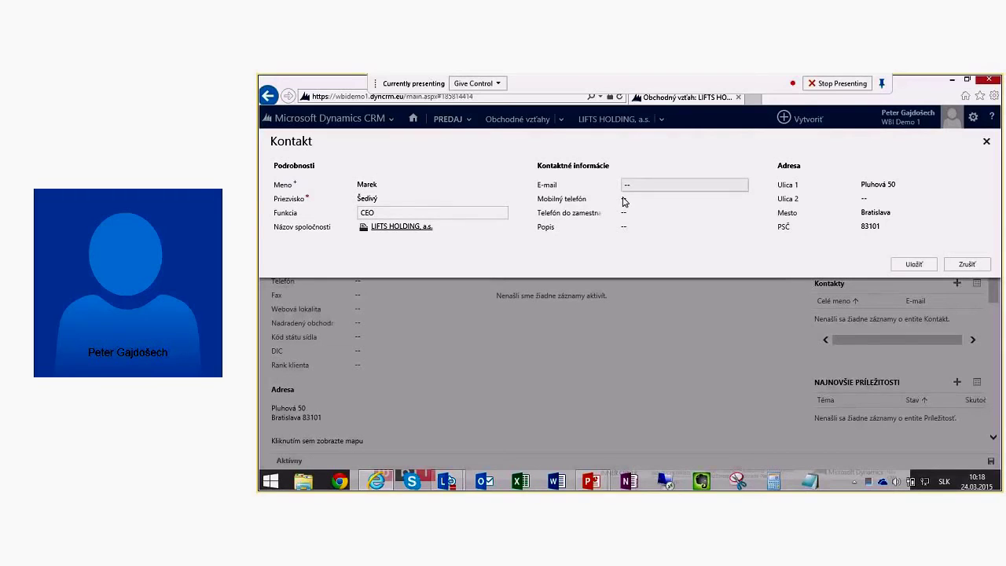
click(674, 184)
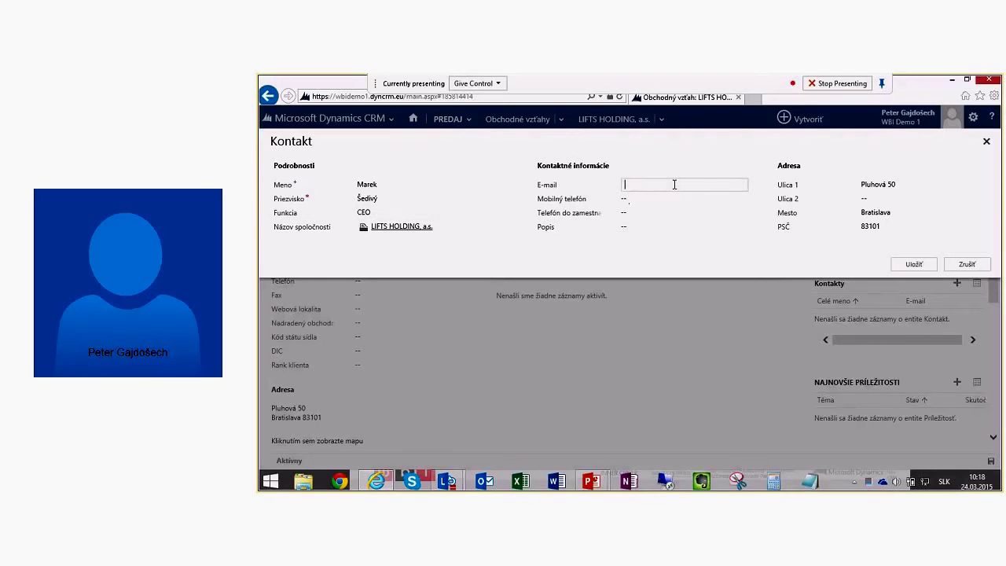
key(Tab)
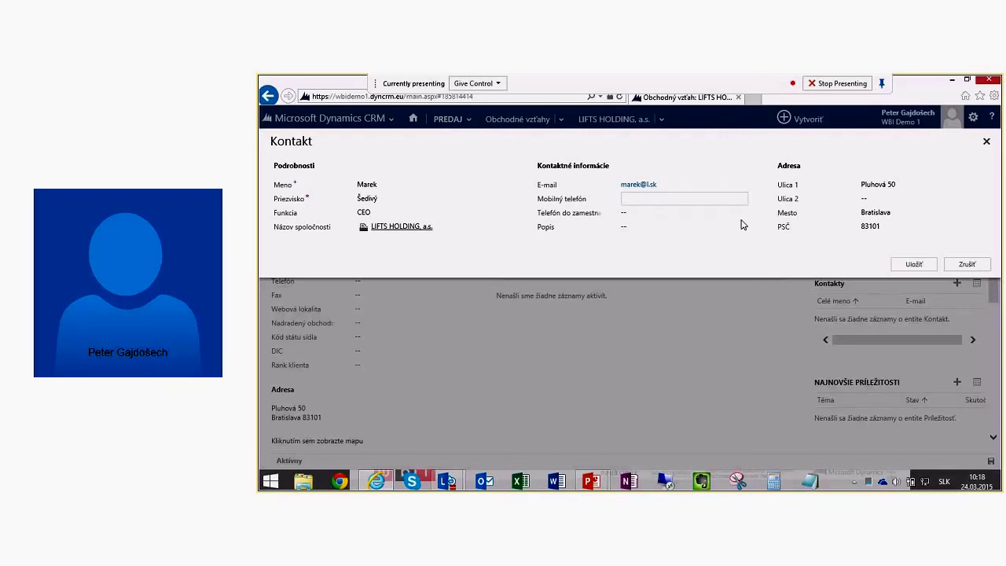
click(910, 265)
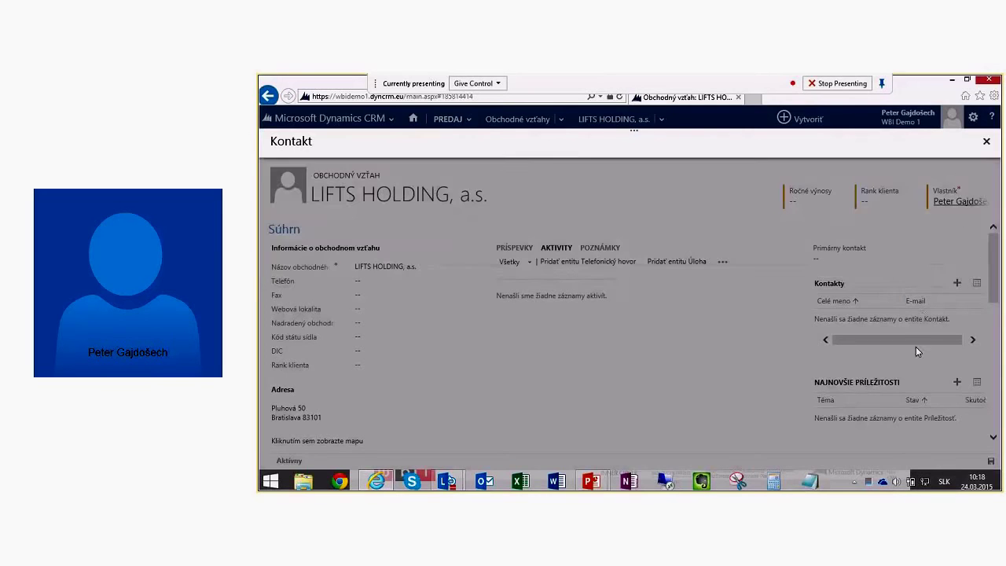
Step: Add a second contact with only a first name and surname
click(958, 283)
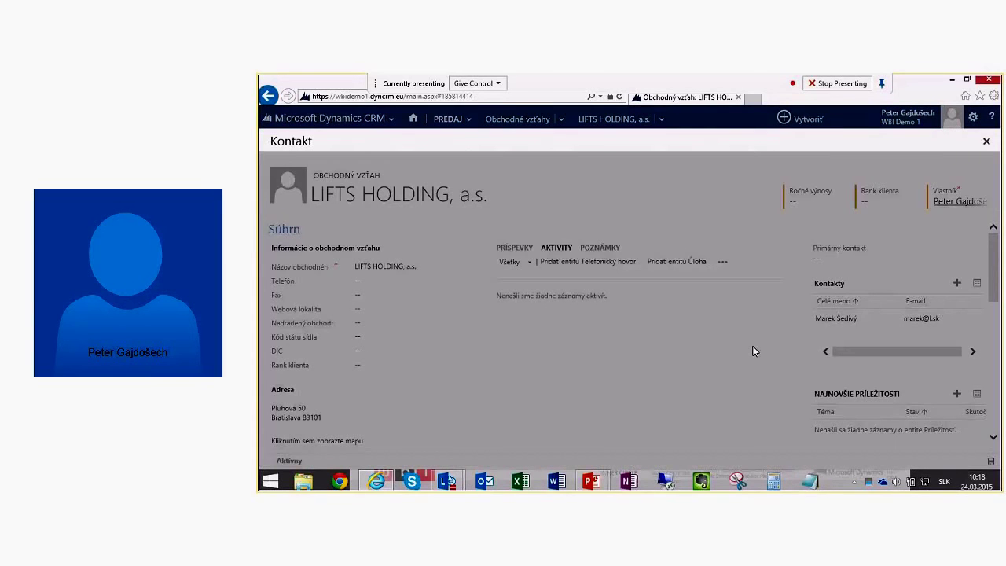
click(406, 185)
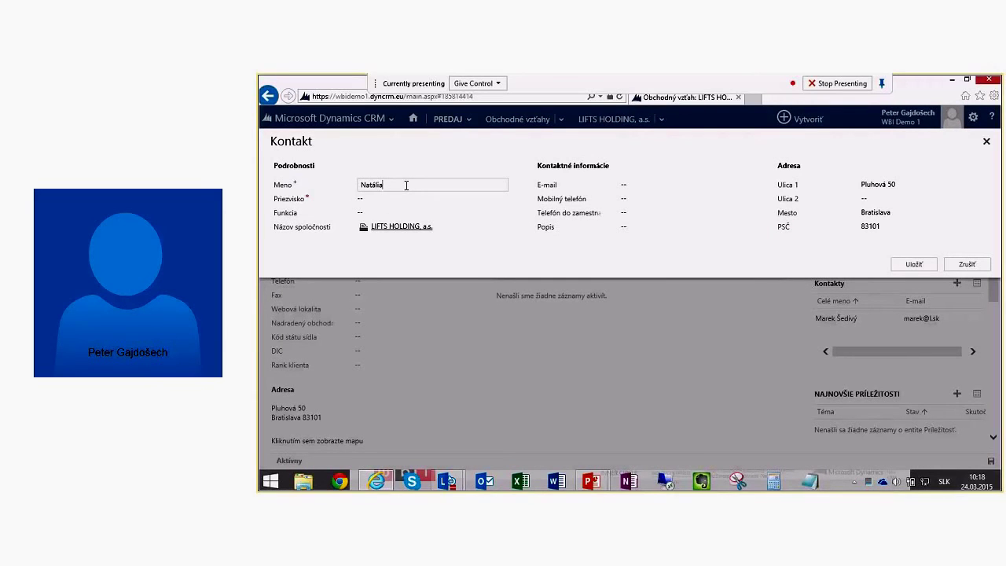
key(Tab)
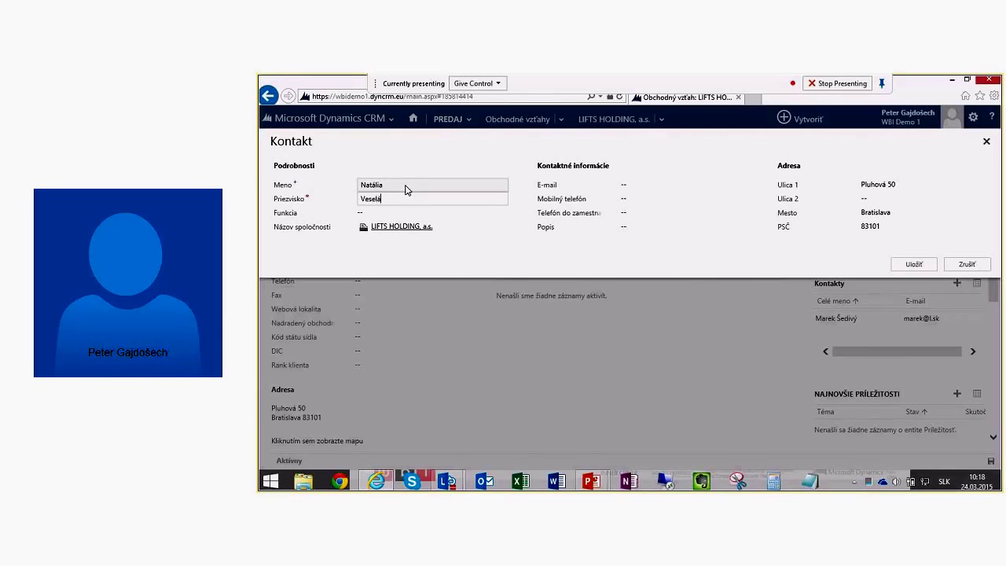
click(930, 268)
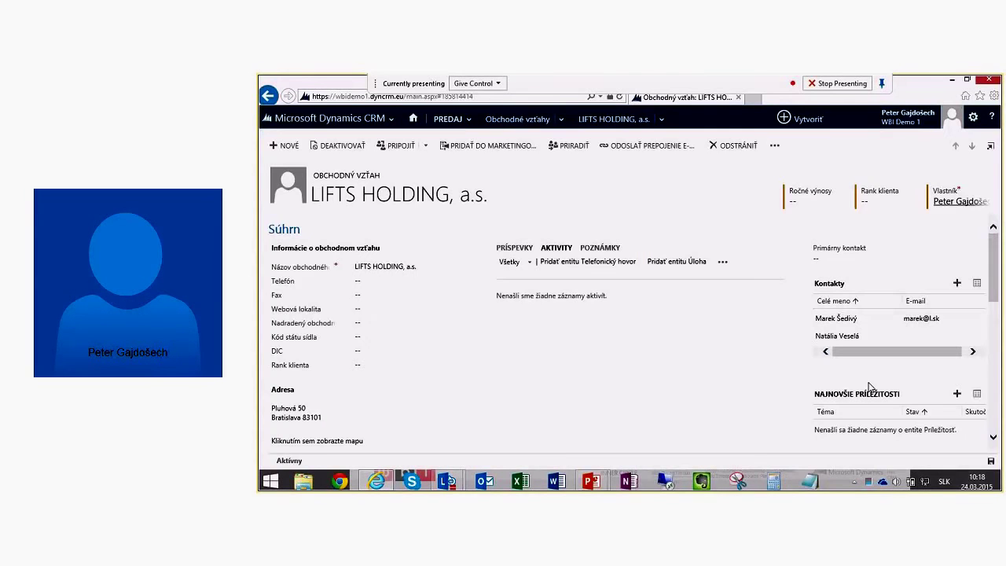
Step: Look up the CEO contact by surname and set it as Primárny kontakt
click(849, 259)
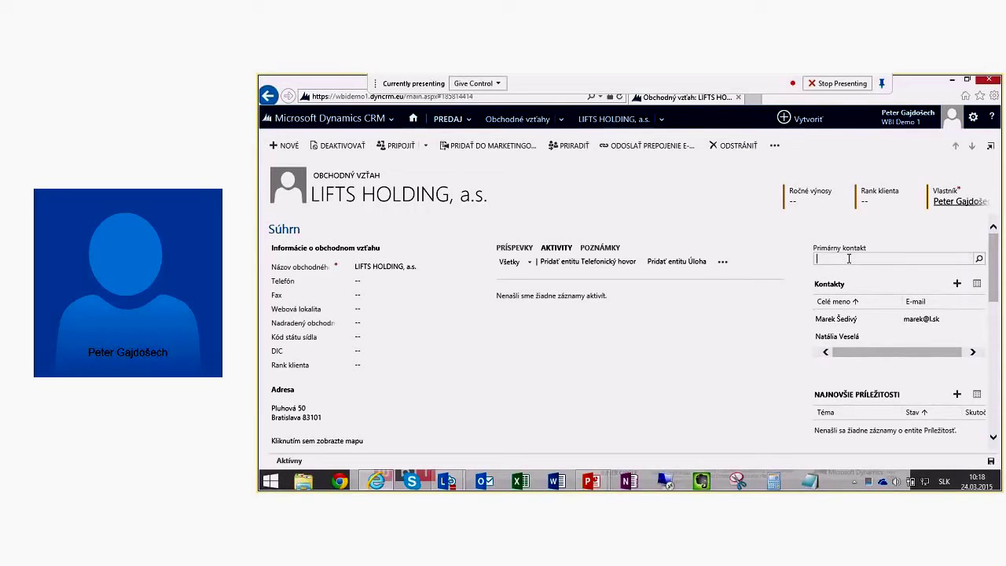
text(šed)
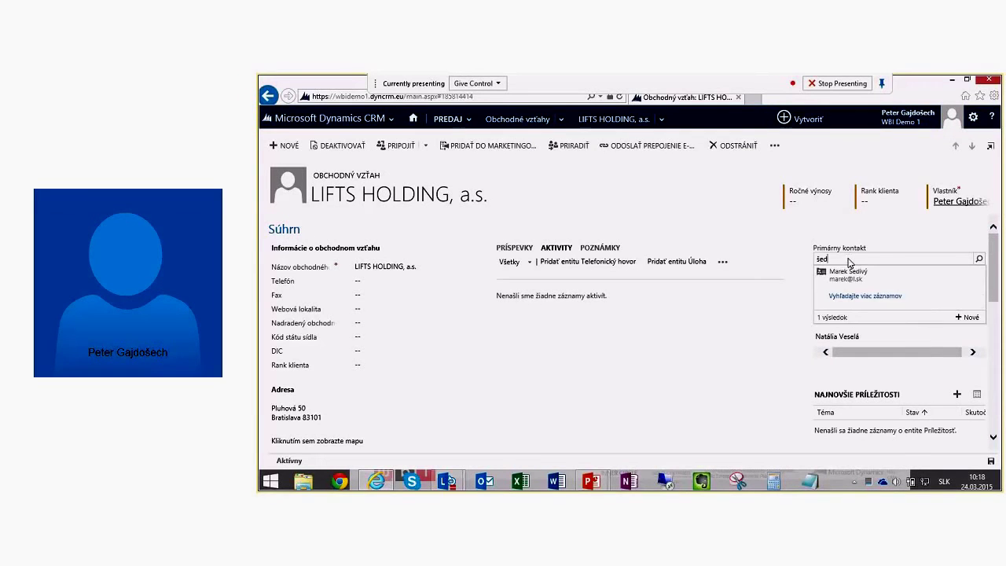
click(849, 275)
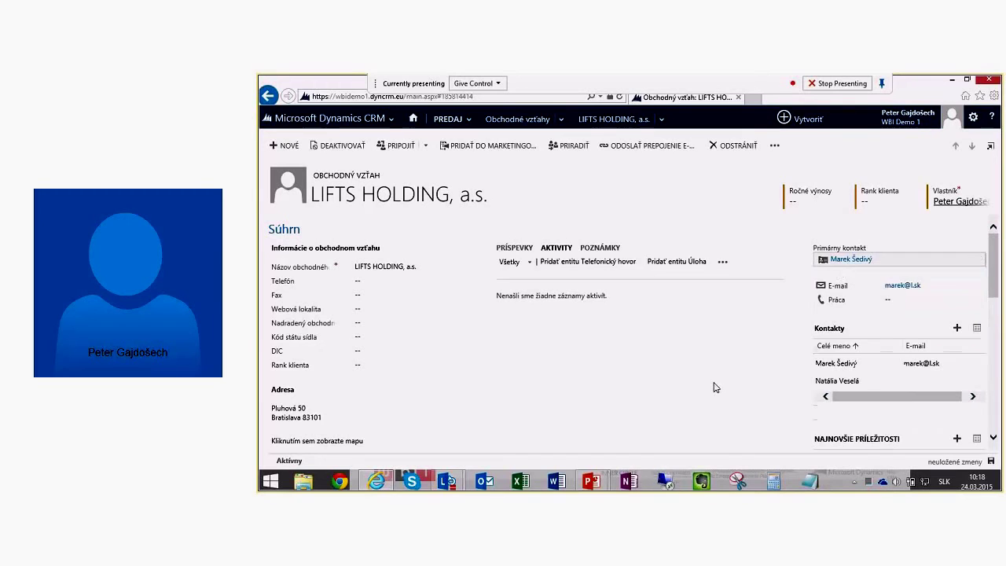
click(695, 377)
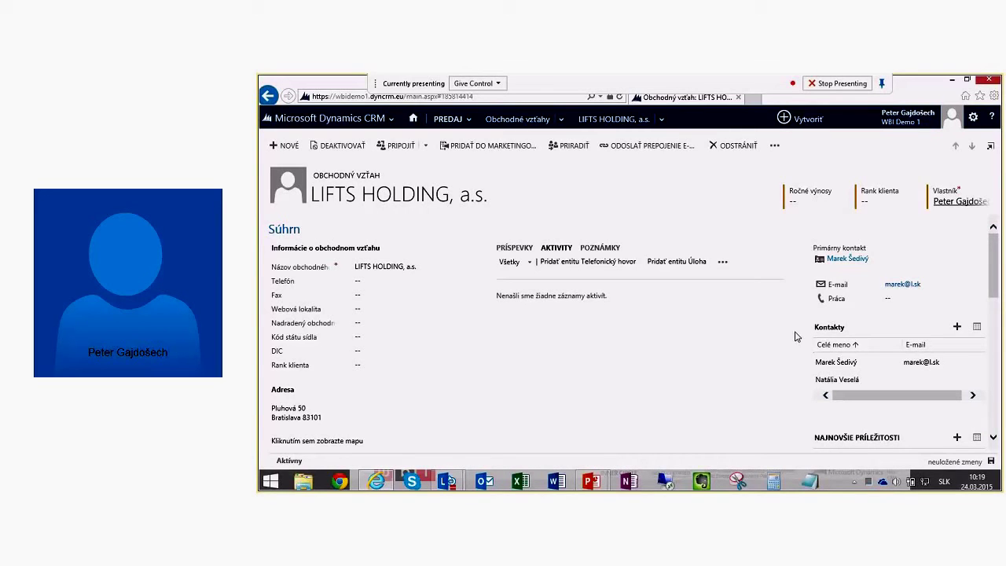
Step: In Podrobnosti, choose Transportation for Odvetvie and Súkromné for Vlastníctvo
scroll(613, 375, down, 1)
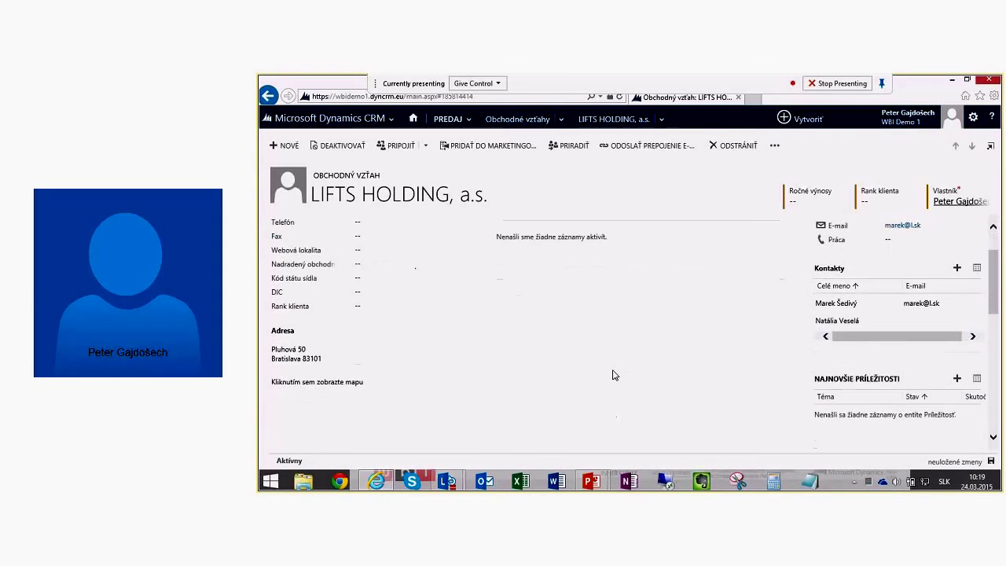
scroll(613, 375, down, 1)
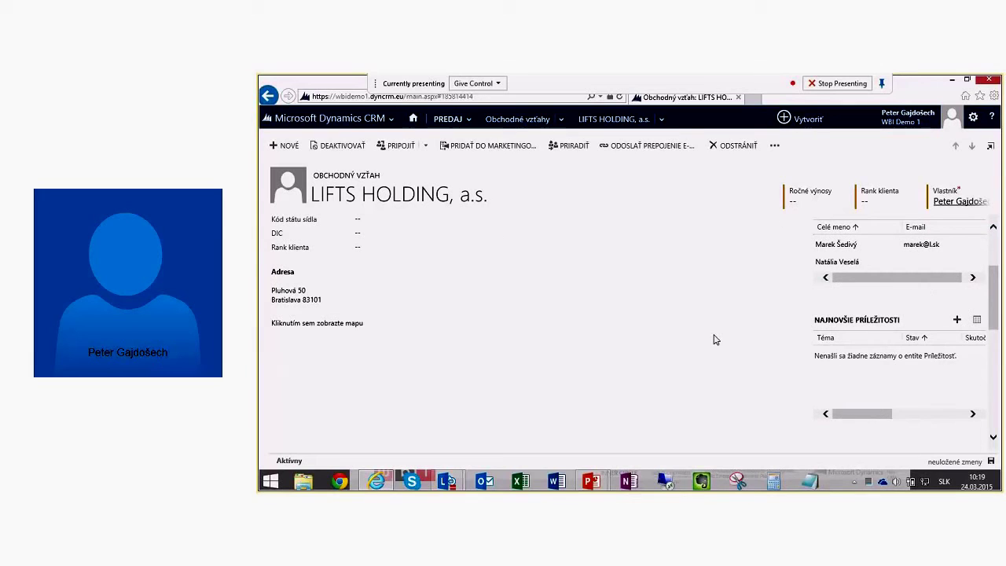
scroll(681, 345, down, 1)
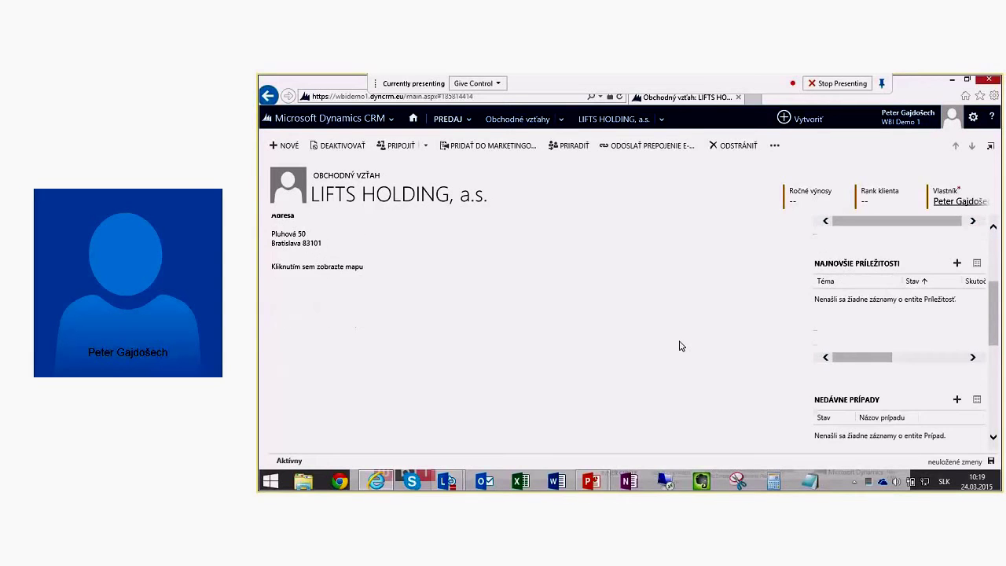
scroll(681, 346, down, 3)
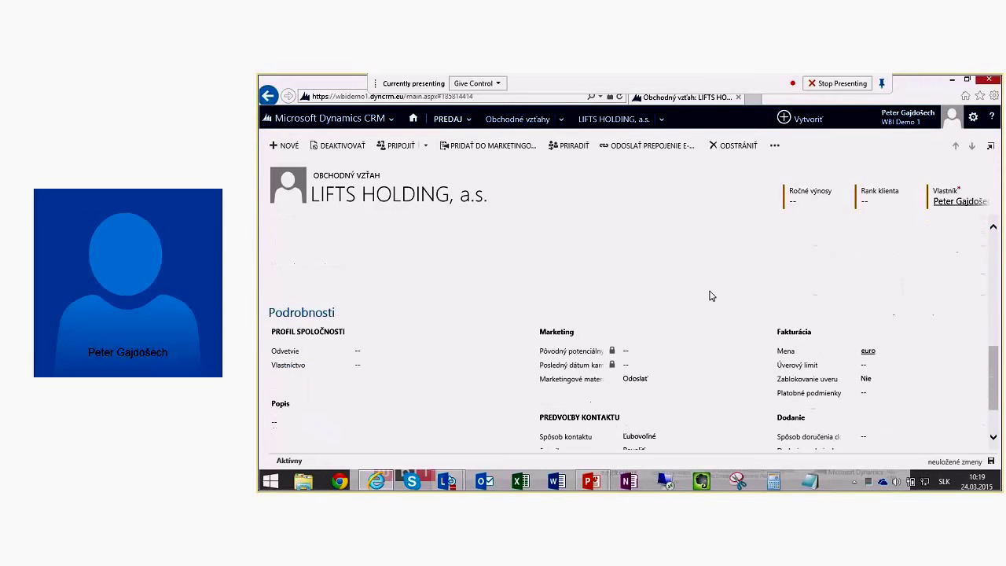
scroll(634, 310, down, 1)
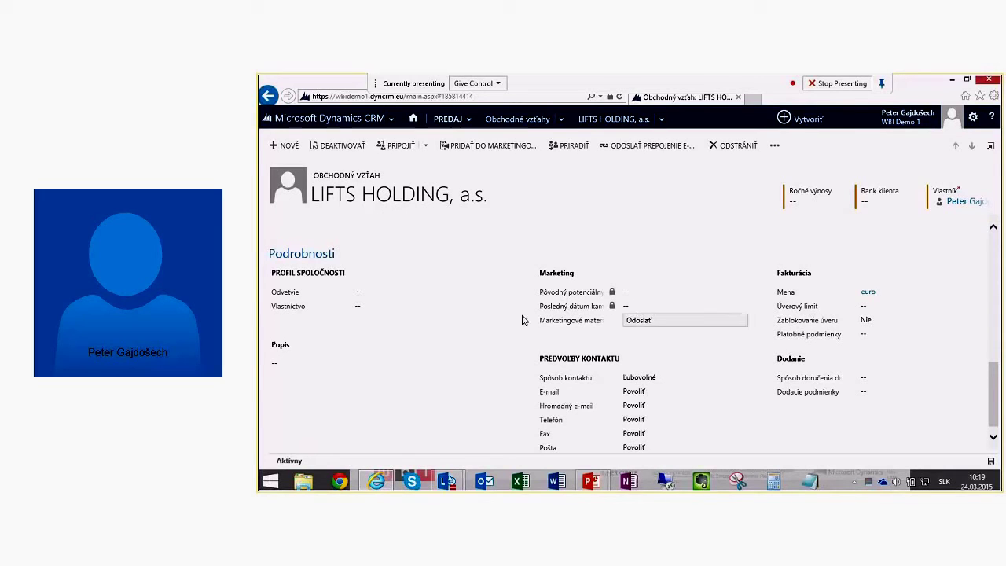
click(383, 293)
scroll(504, 336, down, 4)
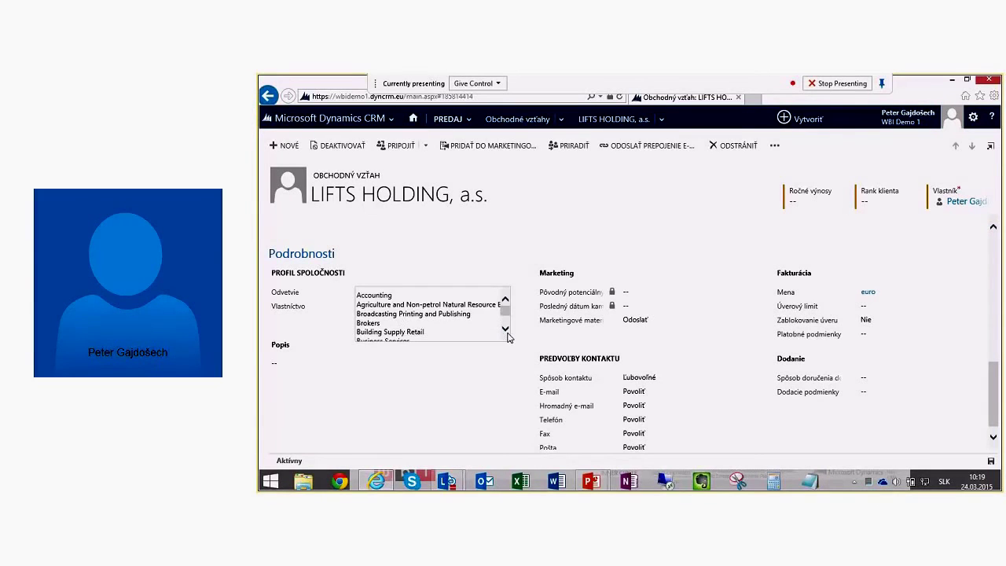
scroll(508, 334, down, 2)
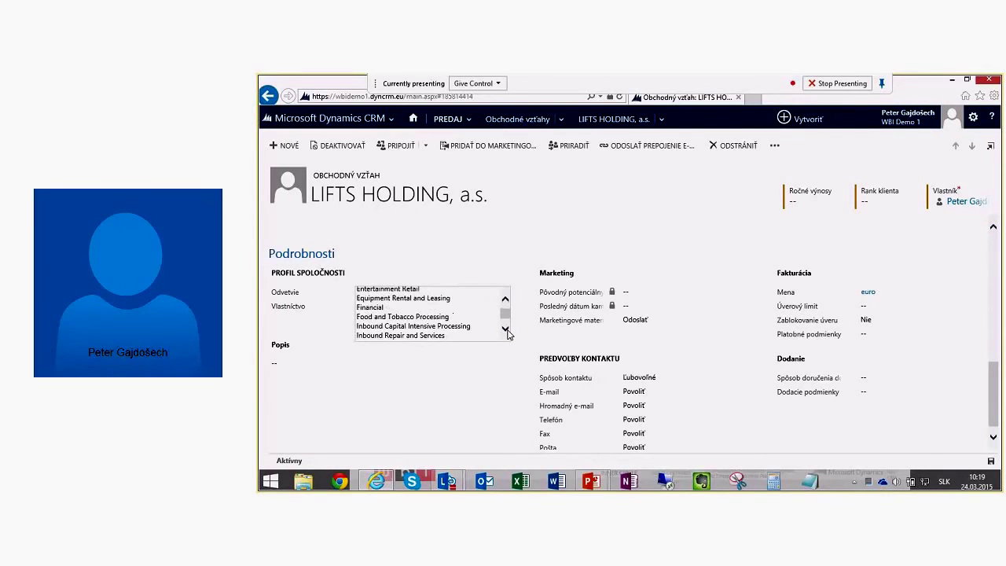
scroll(507, 335, down, 3)
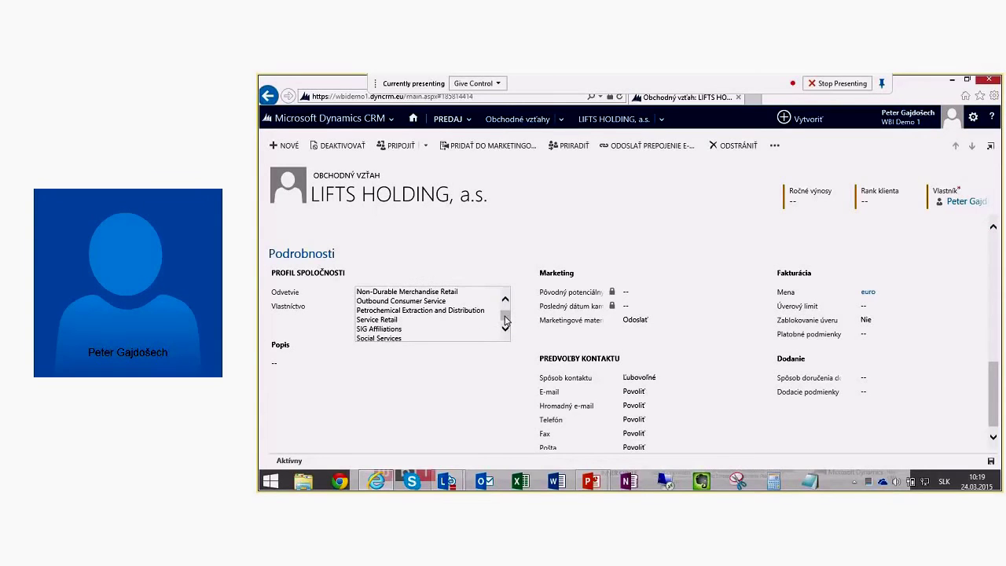
scroll(505, 321, down, 2)
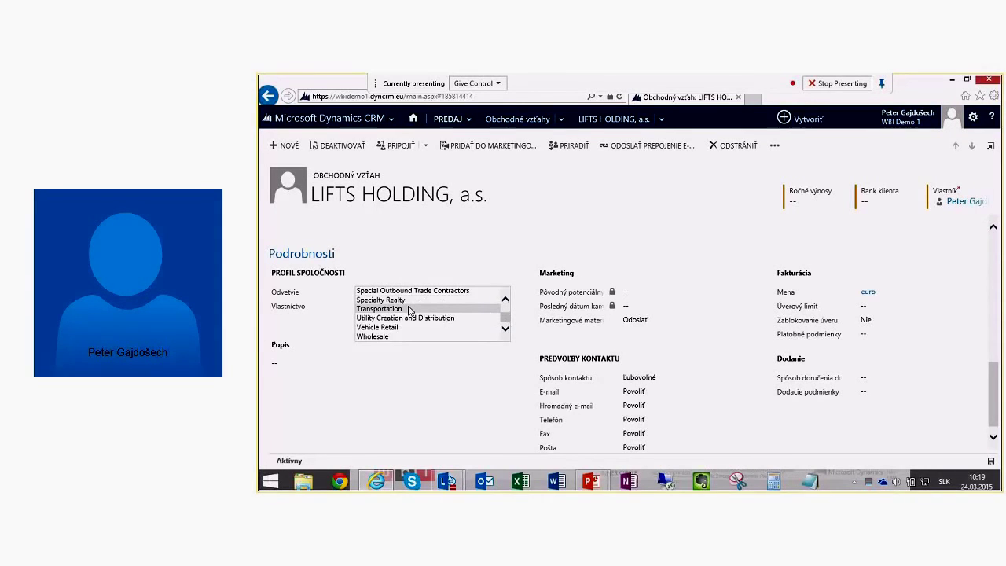
click(408, 311)
click(371, 308)
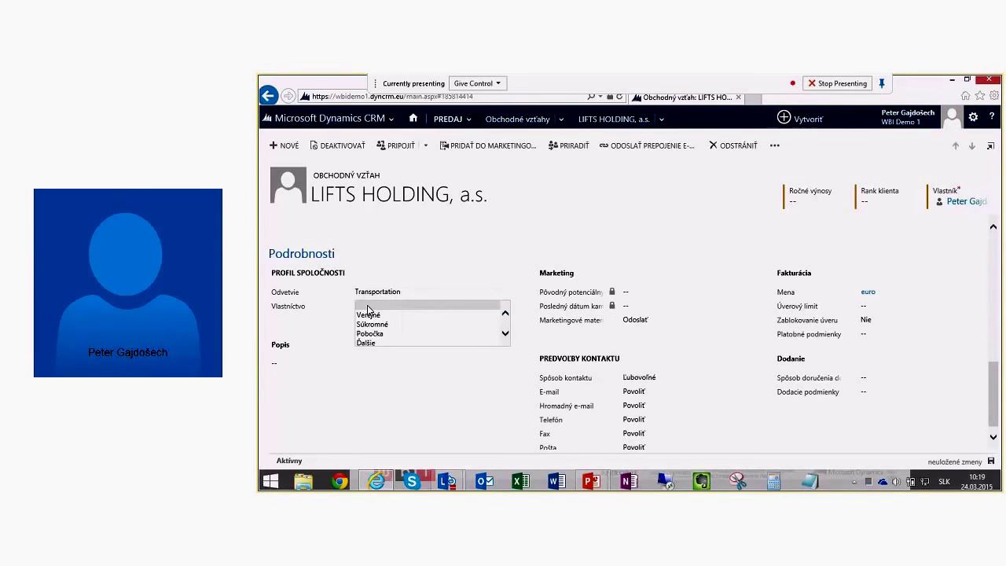
click(374, 324)
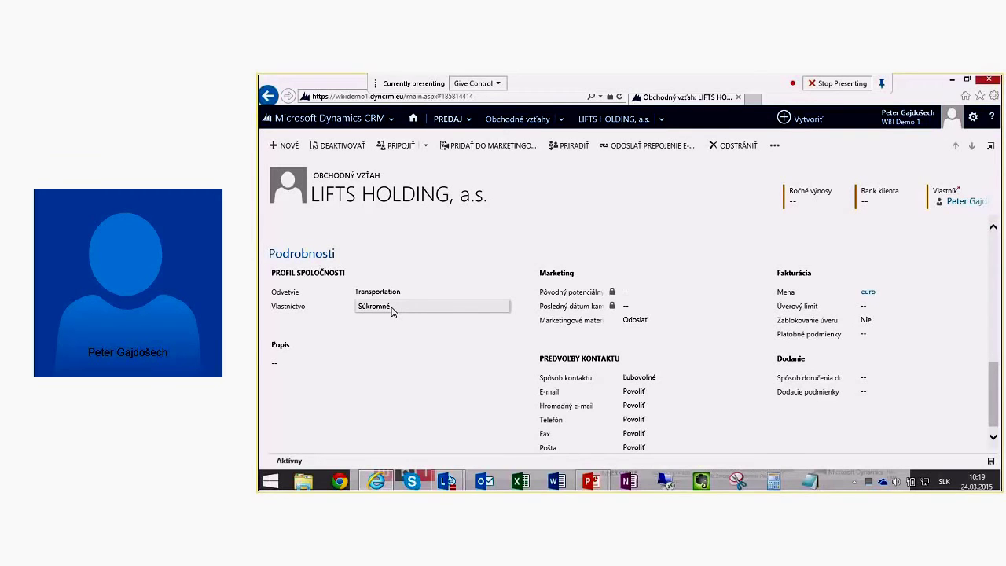
Step: Enter the description 'gfghfgdhghghj' and set Spôsob doručenia to DHL
click(321, 378)
text(gfghfgdhghghj)
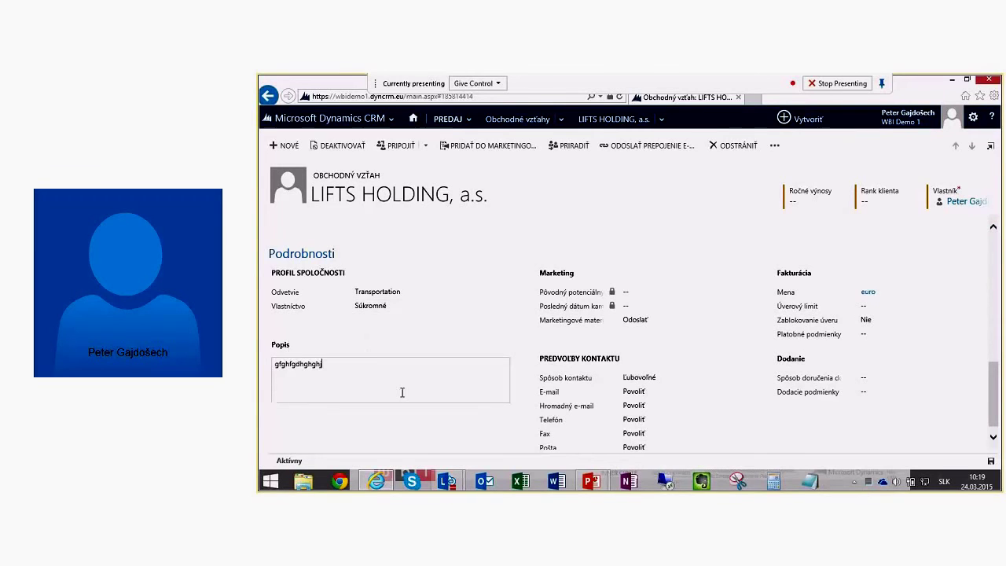
click(425, 439)
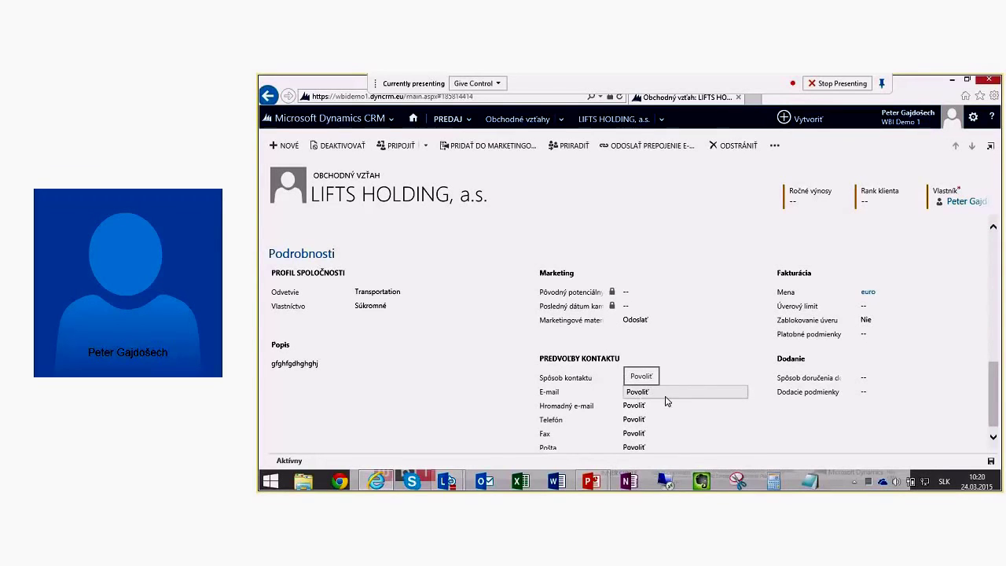
click(871, 383)
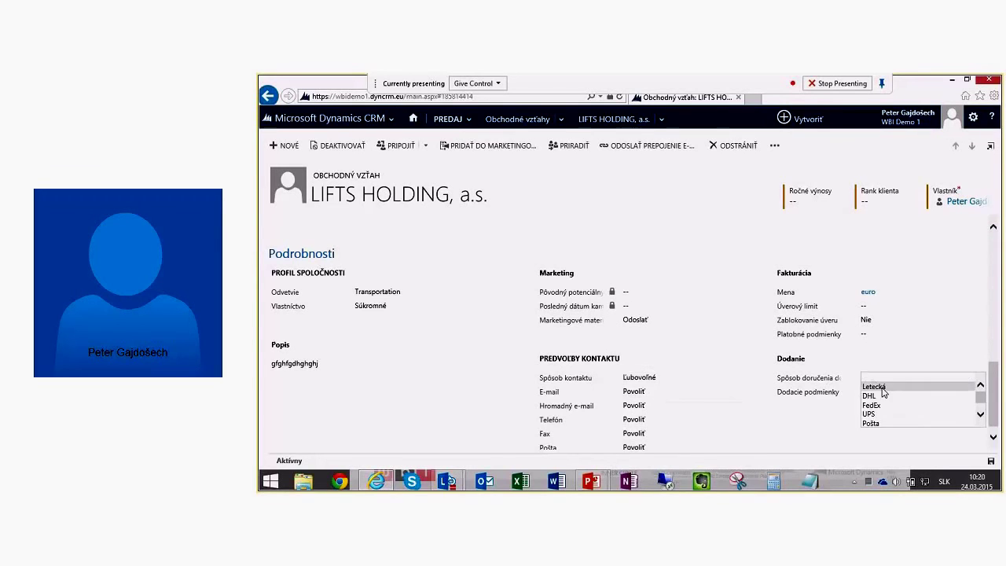
click(883, 397)
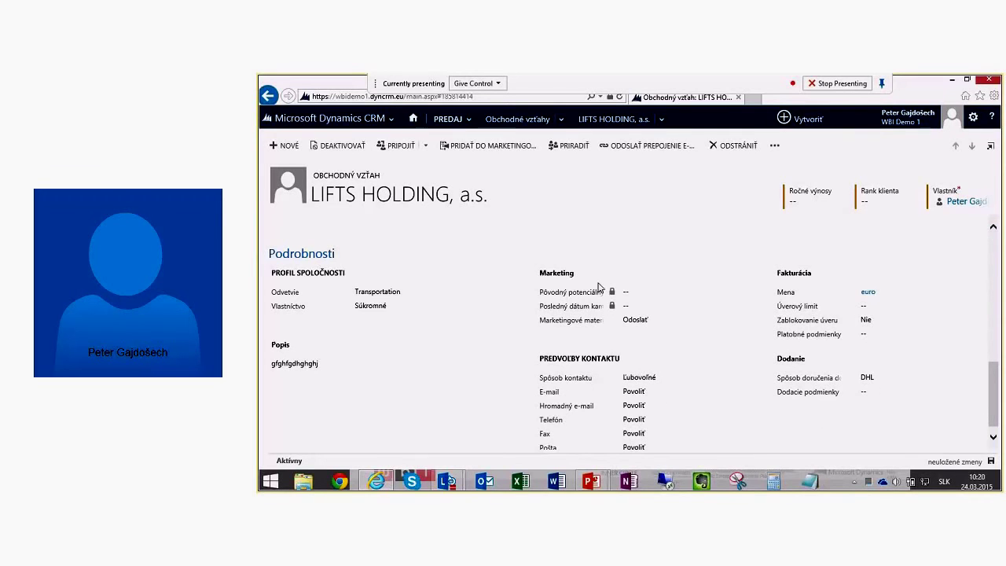
Step: Add a second description line, 'gfvdhgh'
scroll(469, 317, down, 1)
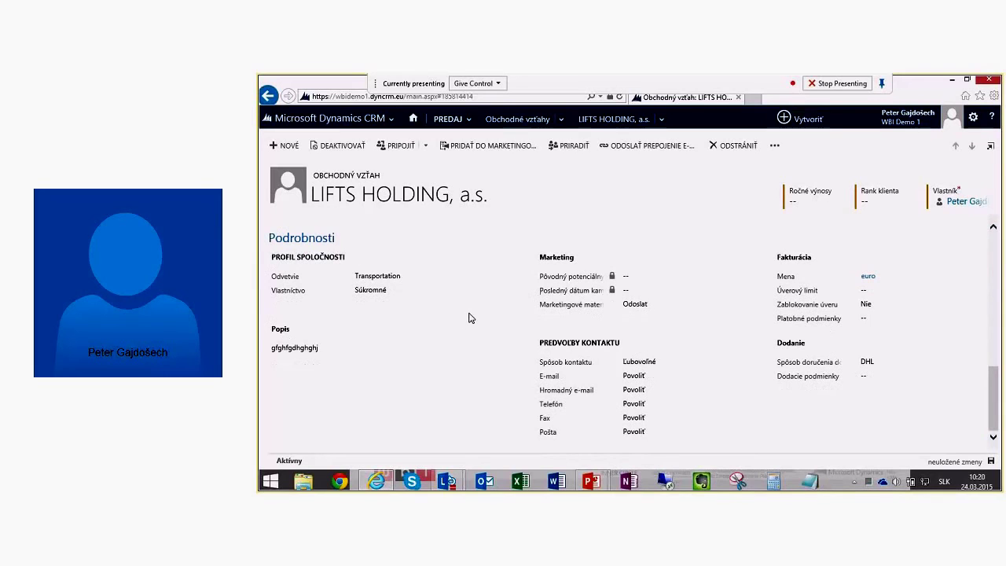
click(350, 353)
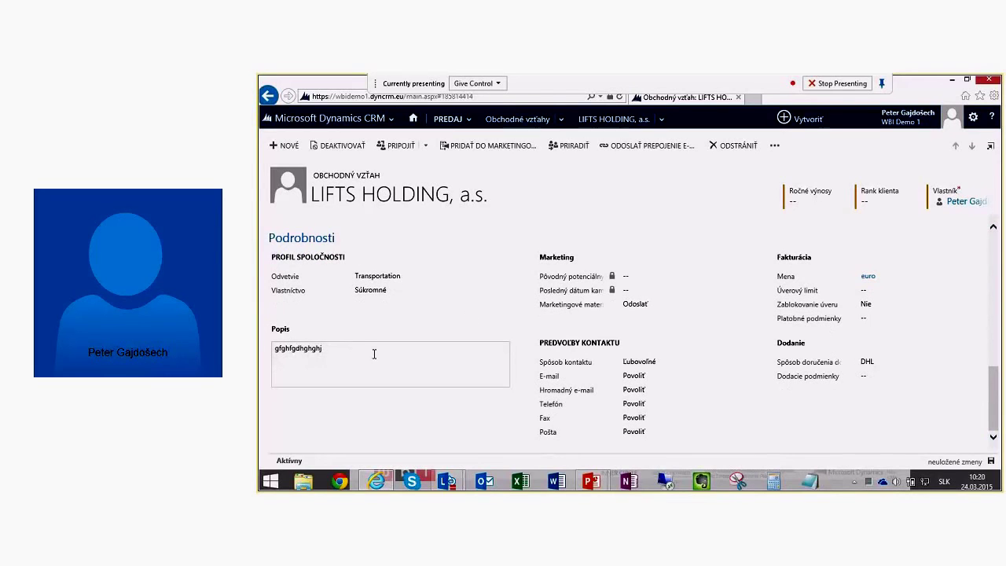
key(Return)
text(gfvdhgh)
click(482, 437)
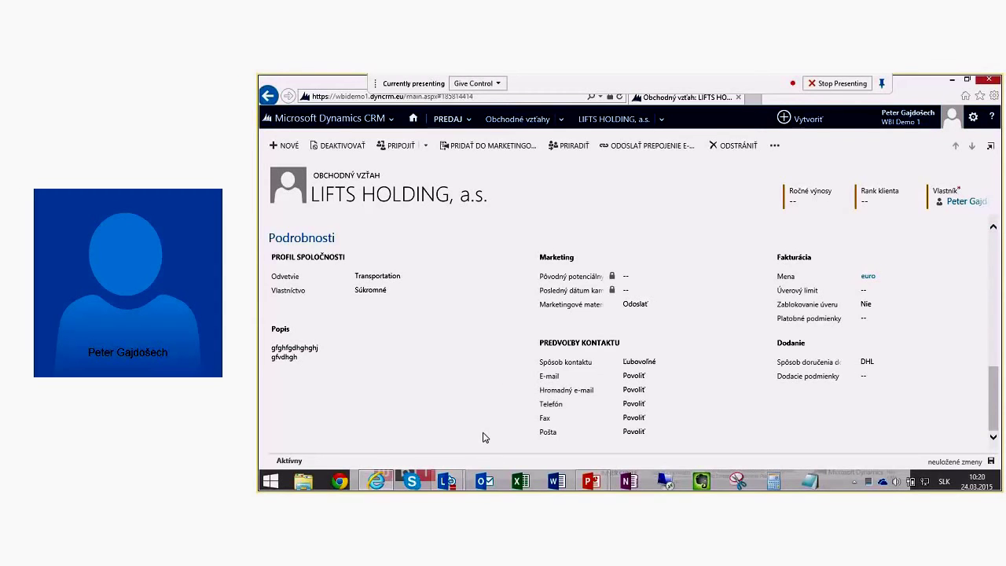
scroll(591, 251, up, 10)
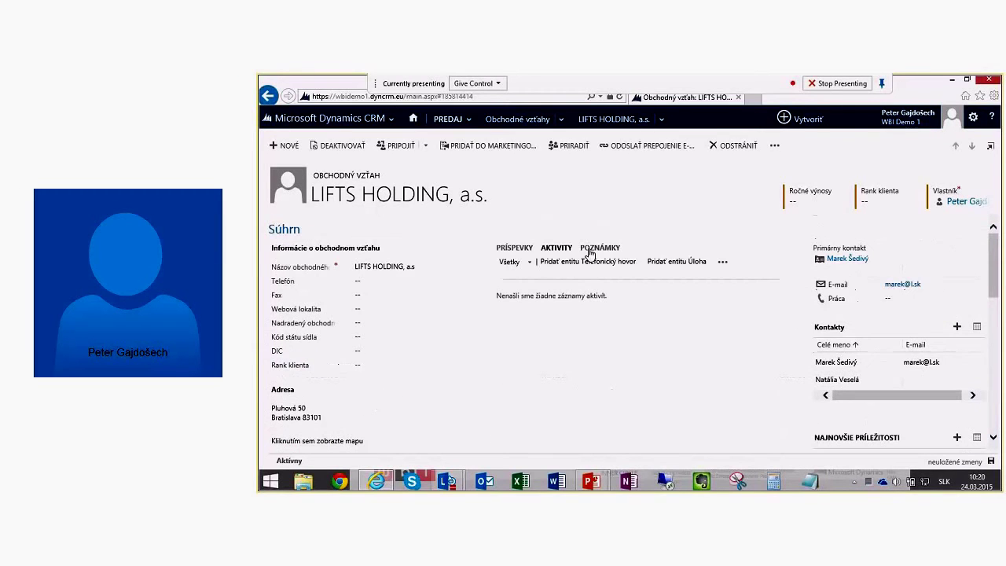
Step: Save the LIFTS HOLDING, a.s. record using the status-bar save icon
click(991, 462)
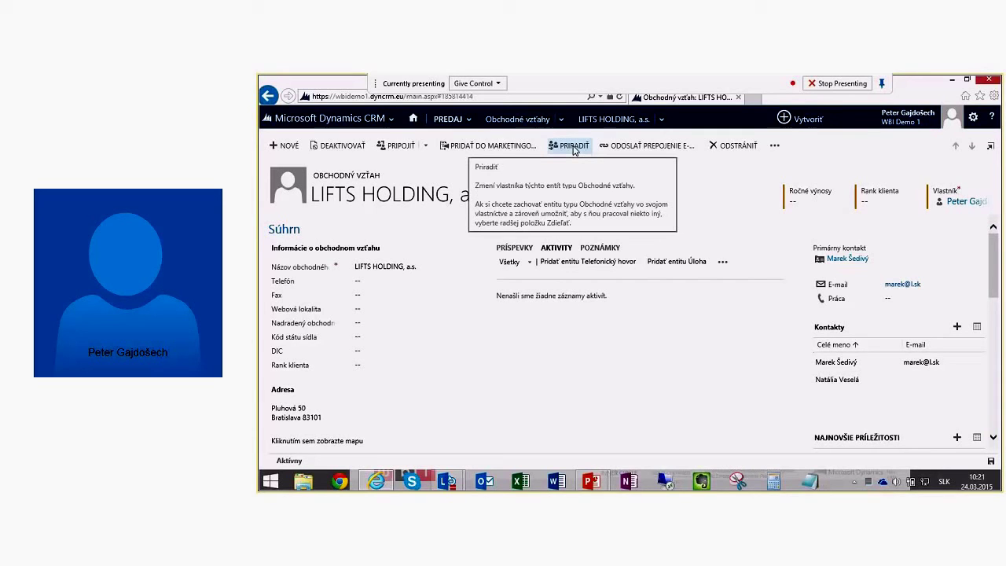
Step: In the active accounts list, select AUTO MARKET, Autocentrum Nitra and B.O.S. Slovakia and show their further actions
click(524, 121)
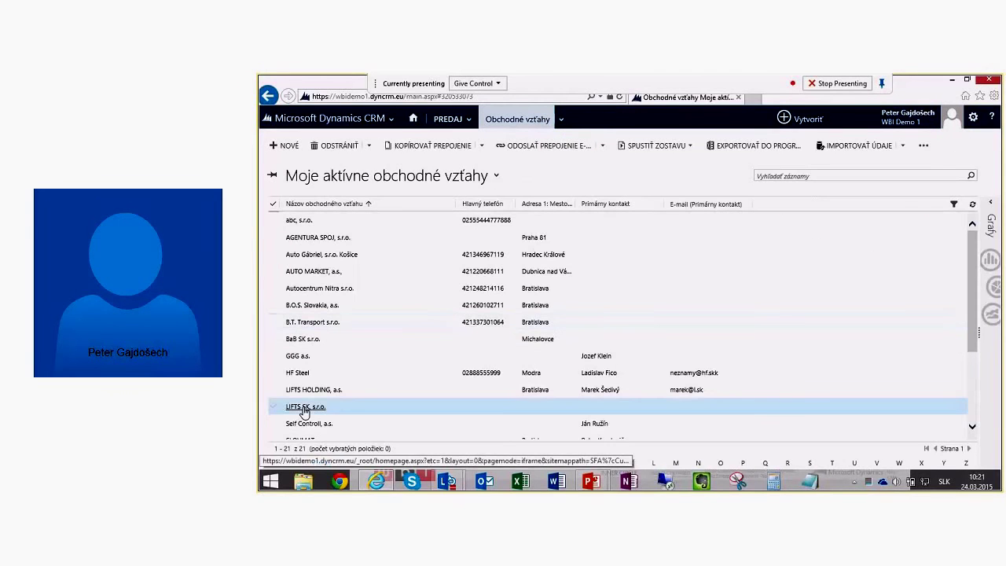
click(273, 274)
click(273, 288)
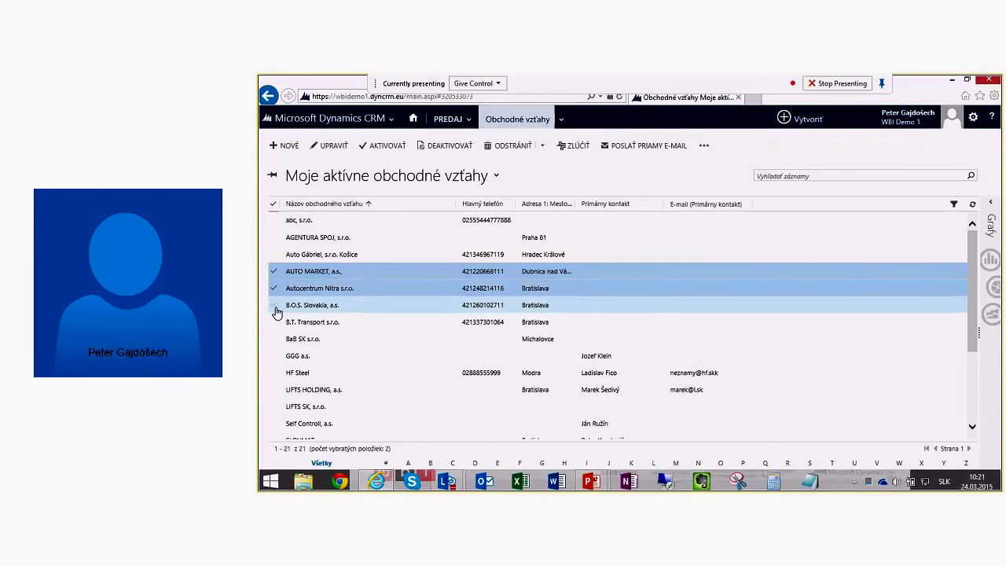
click(274, 305)
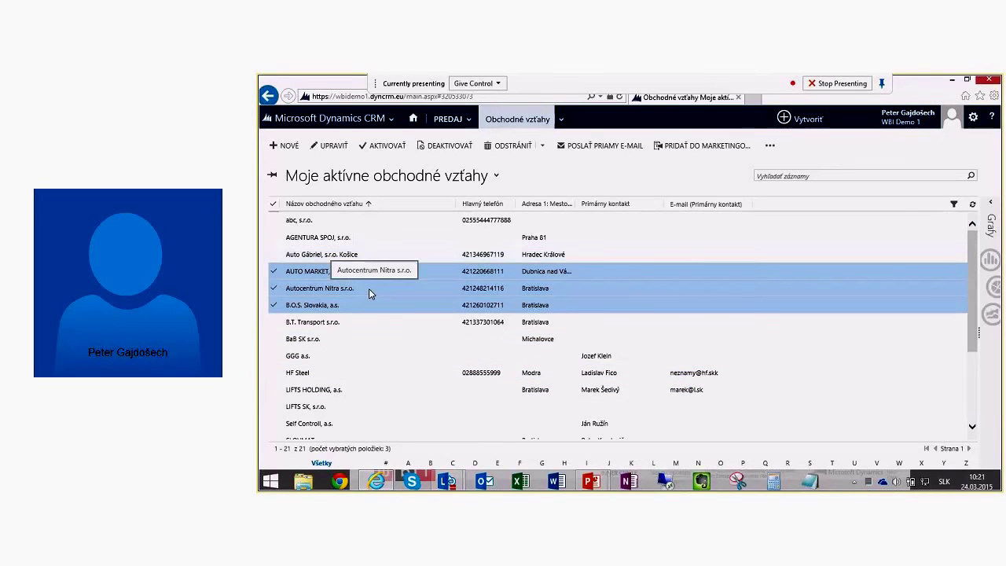
click(771, 147)
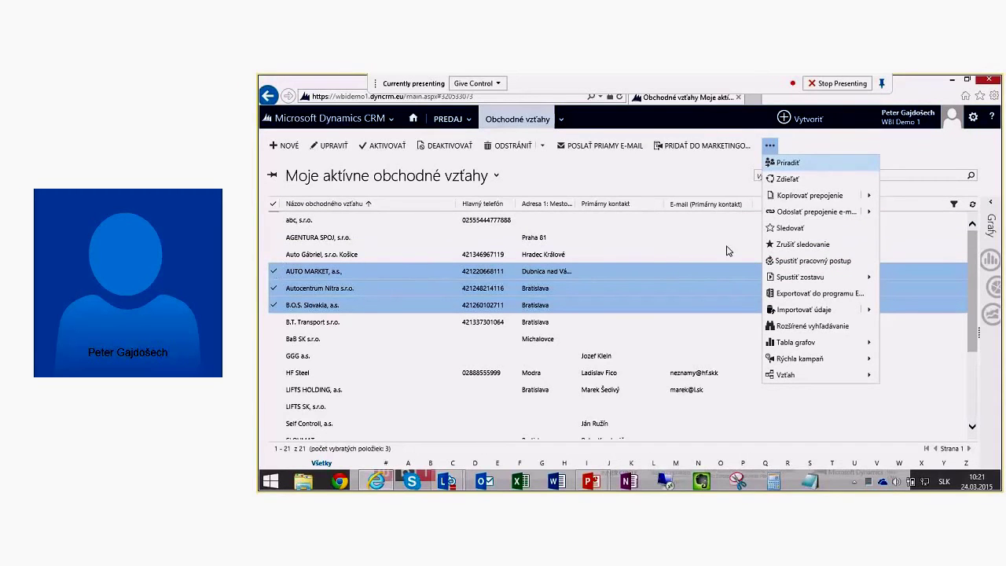
Step: Start Priradiť for the three accounts and pick another user as new owner via lookup
click(795, 162)
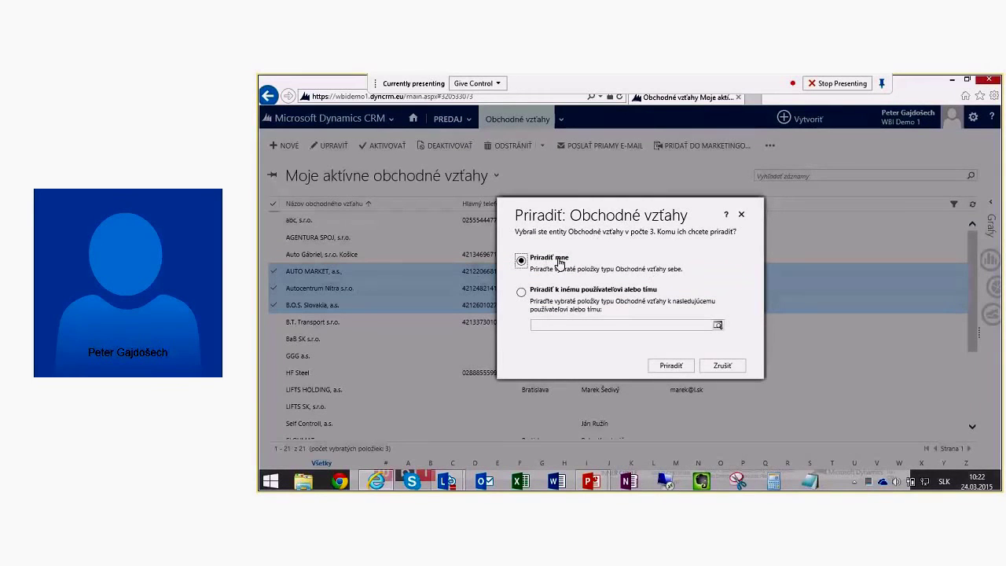
click(562, 326)
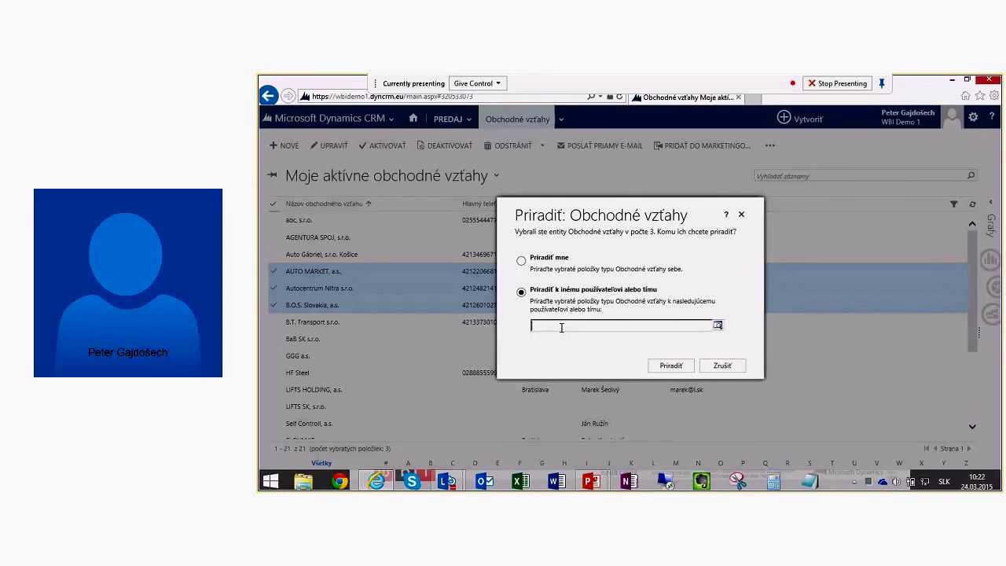
text(dkoz)
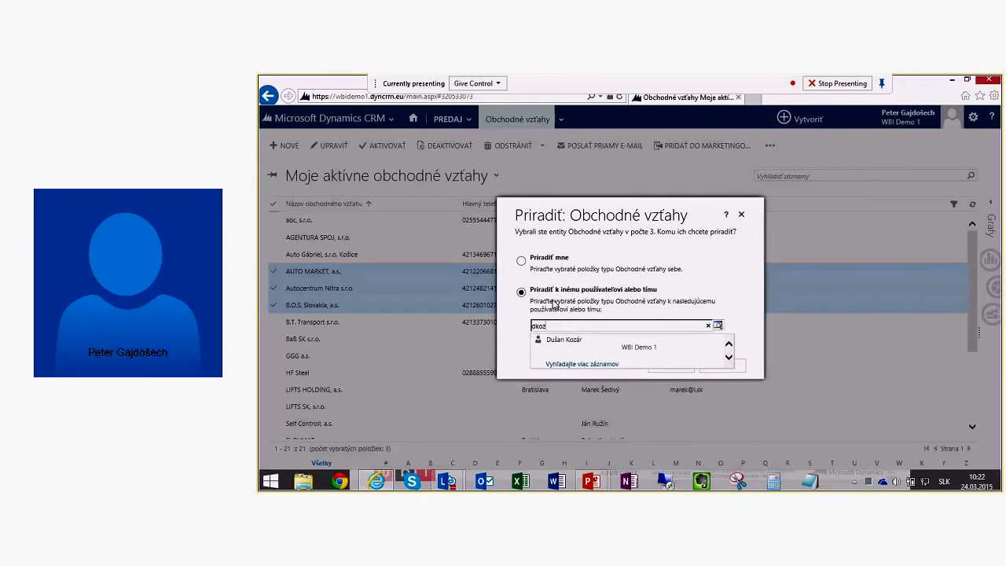
click(589, 340)
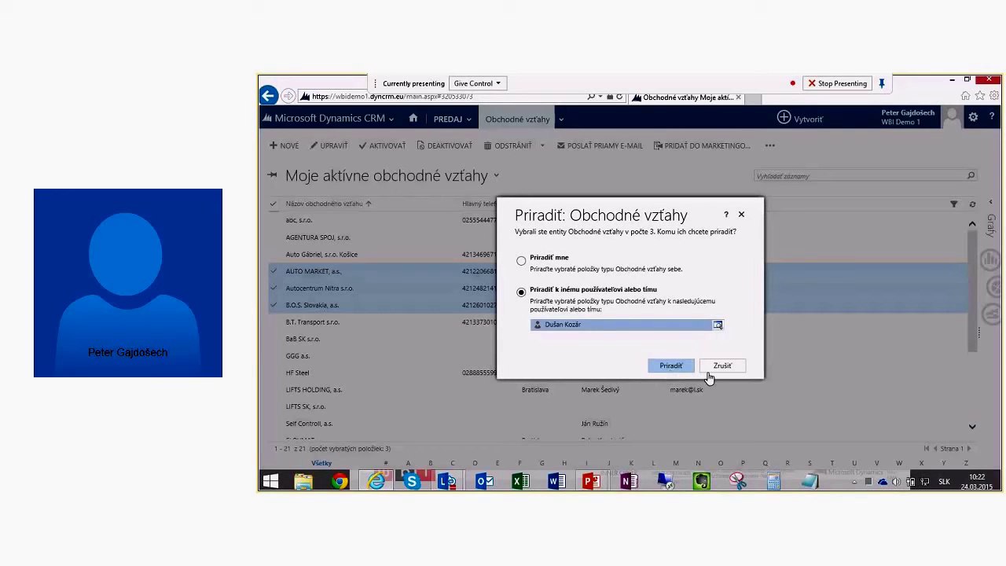
Step: Close the assign dialog, open the PREDAJ menu, then advance the PowerPoint slideshow to Riadenie predaja
click(710, 370)
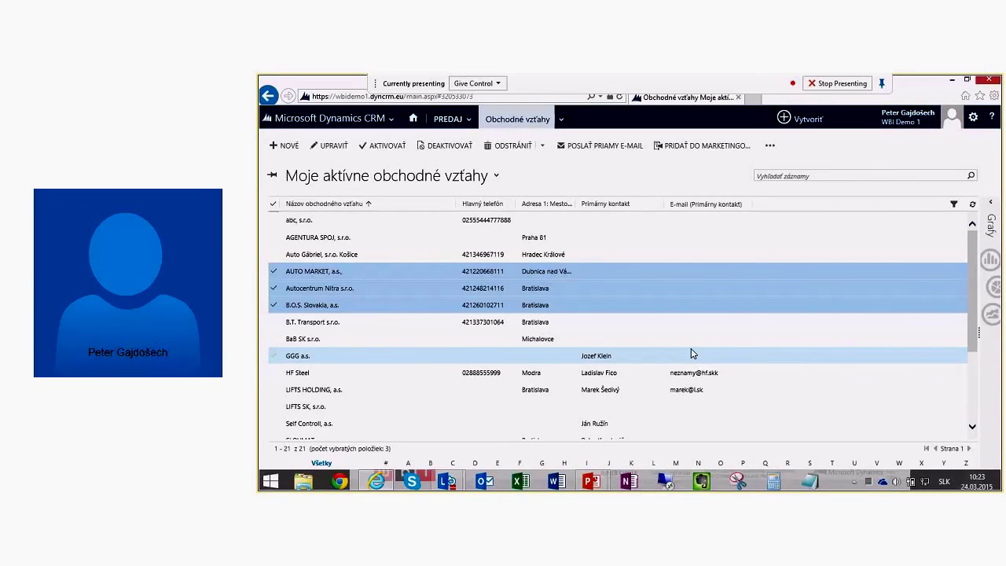
click(430, 128)
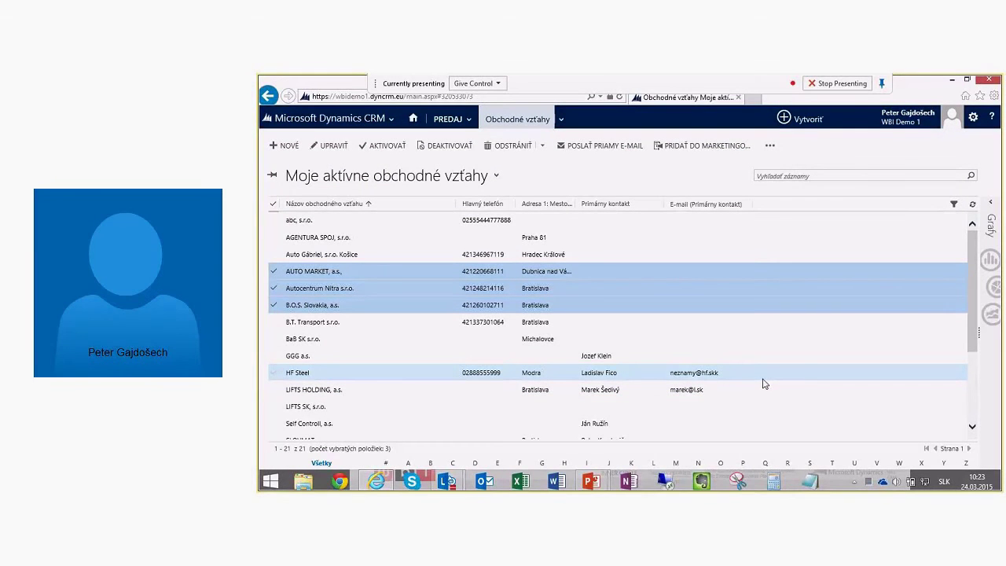
click(591, 481)
key(Right)
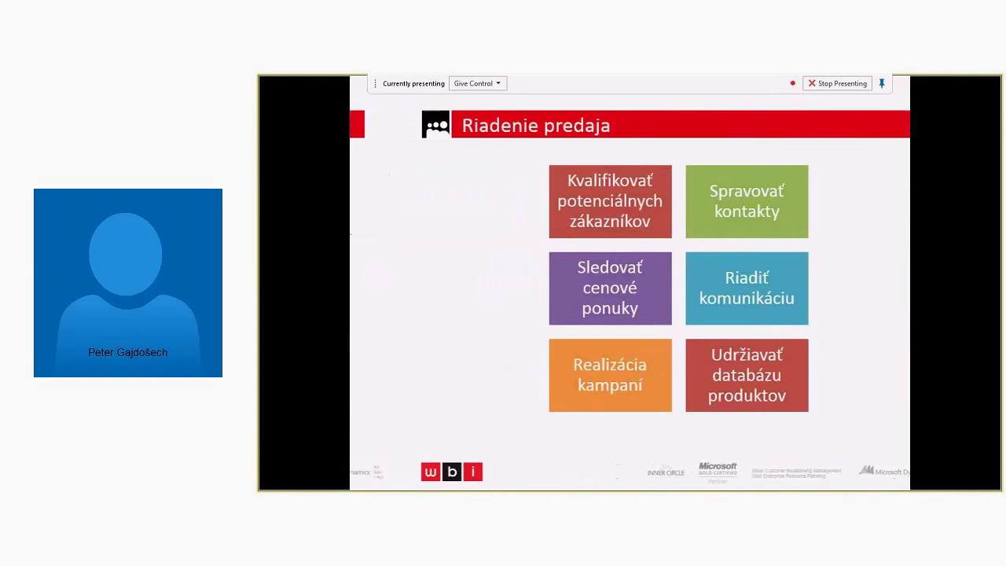
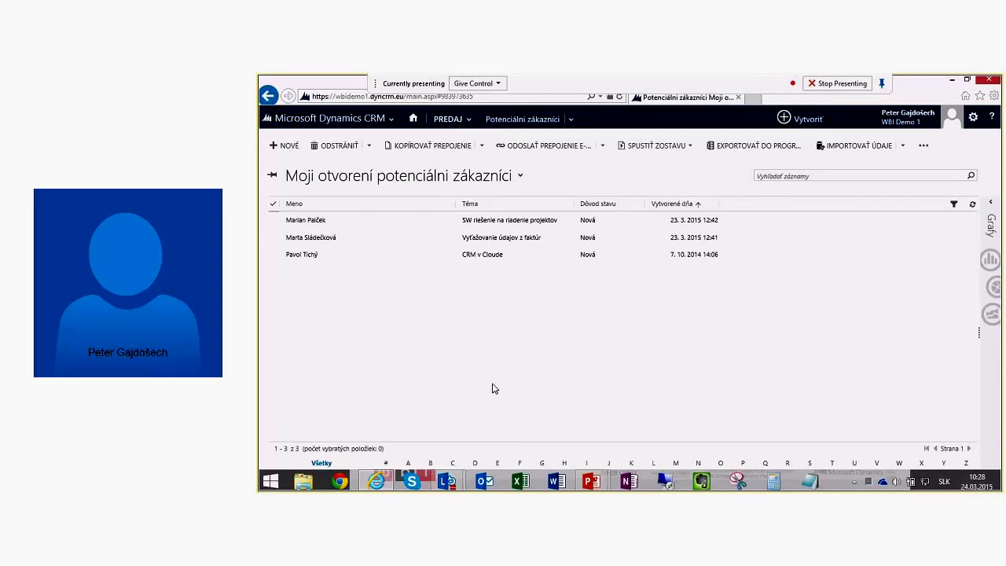
click(501, 178)
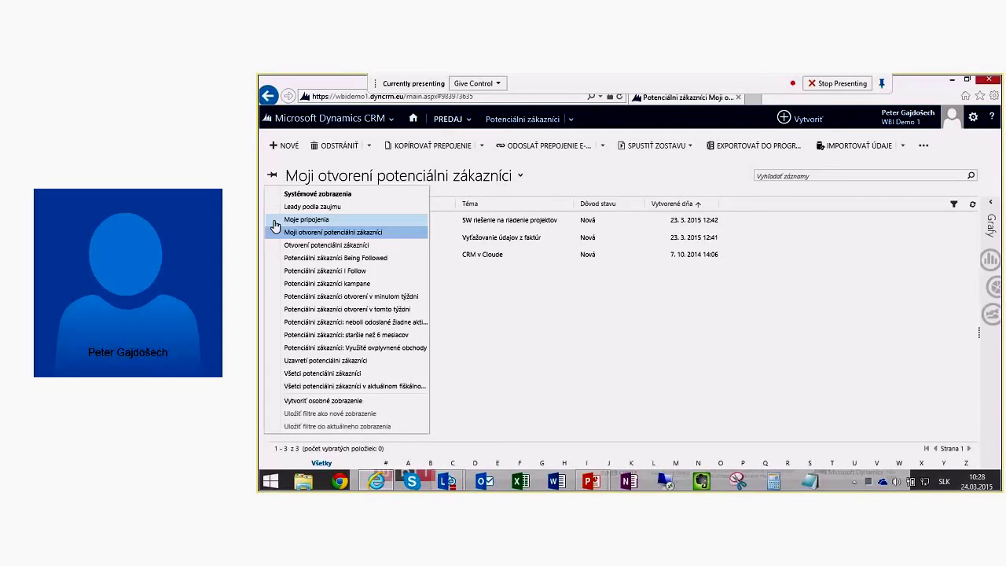
click(280, 193)
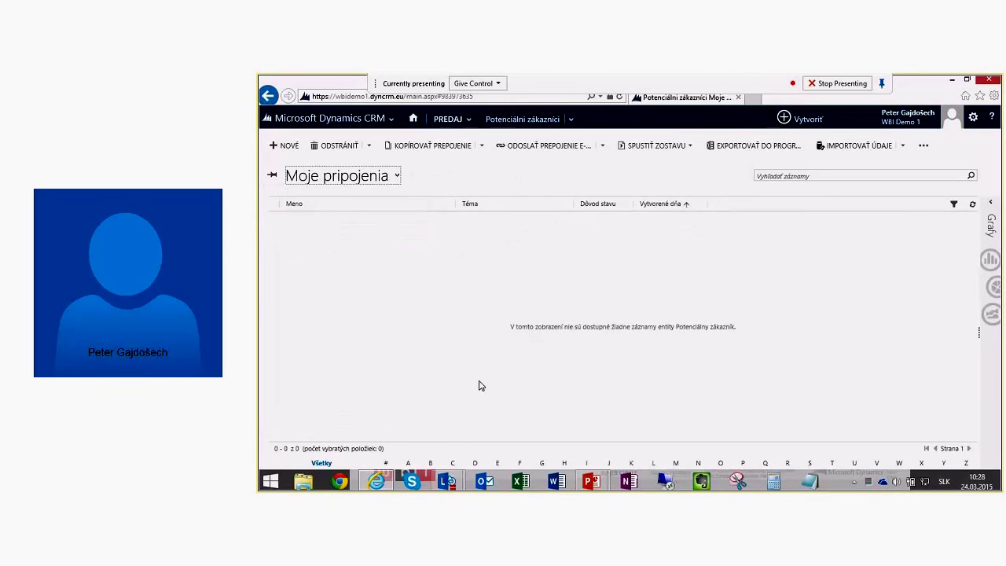
click(369, 182)
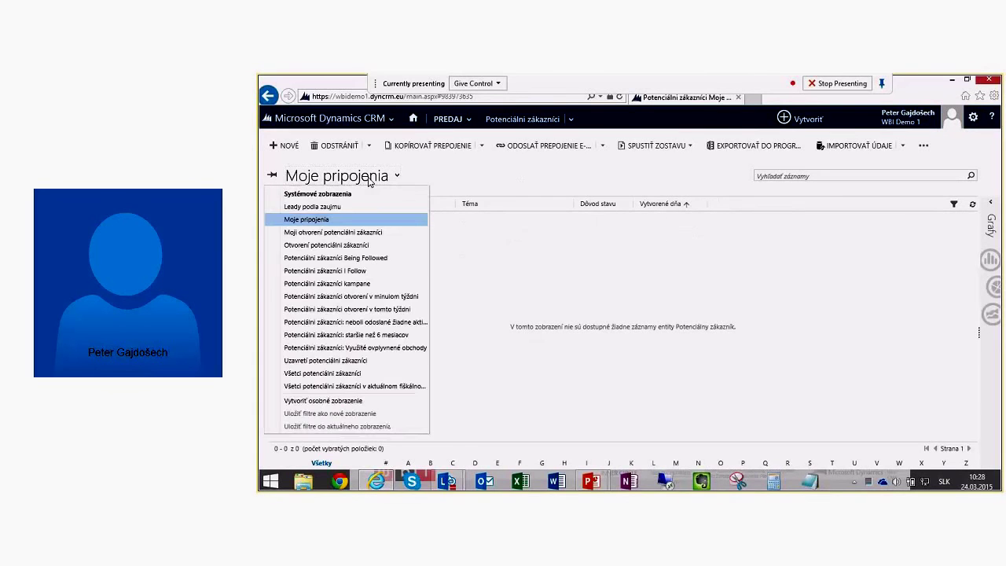
click(322, 244)
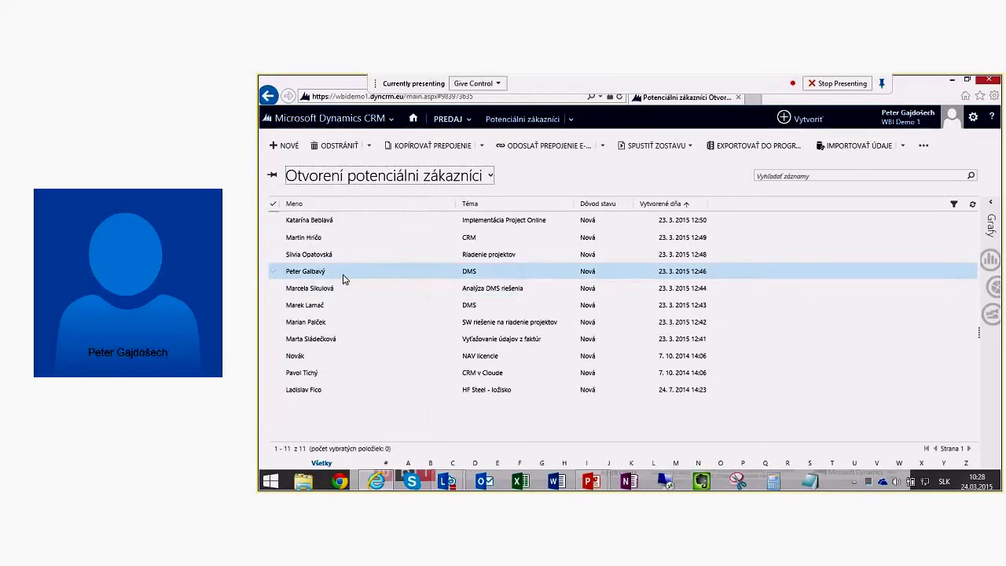
click(369, 180)
click(320, 234)
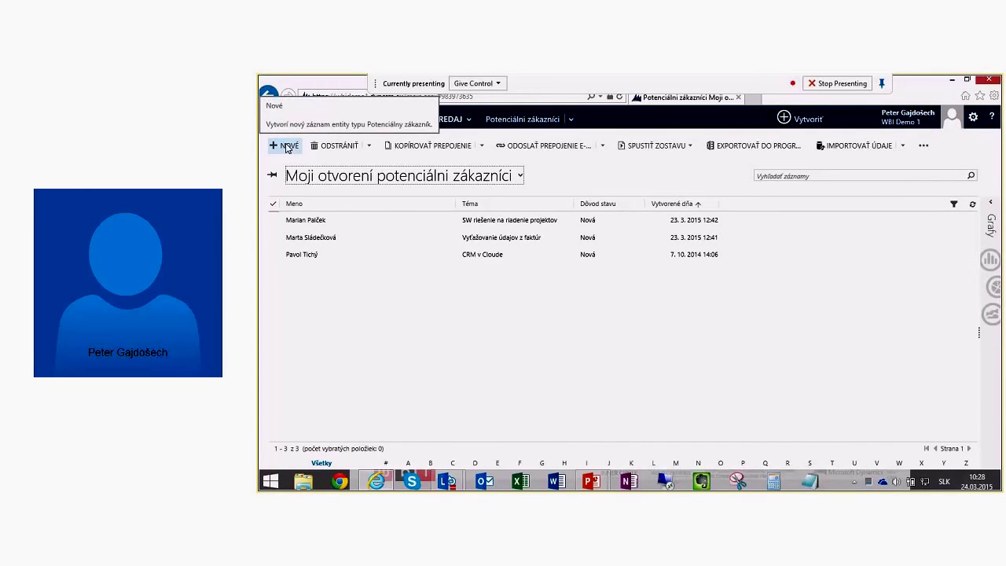
Step: Start a new lead with topic DMS and enter the contact's first and last name
click(288, 146)
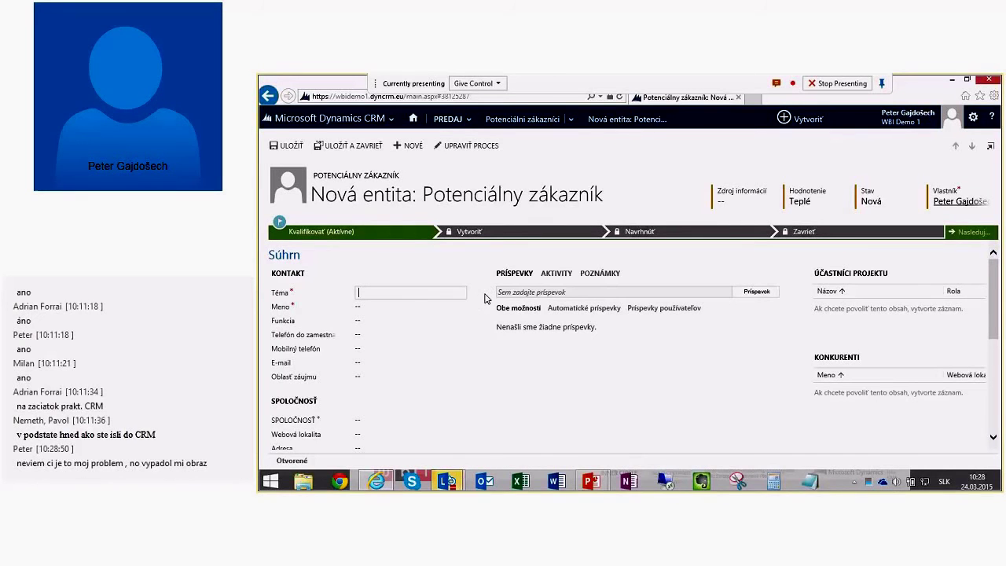
text(DMS)
key(Tab)
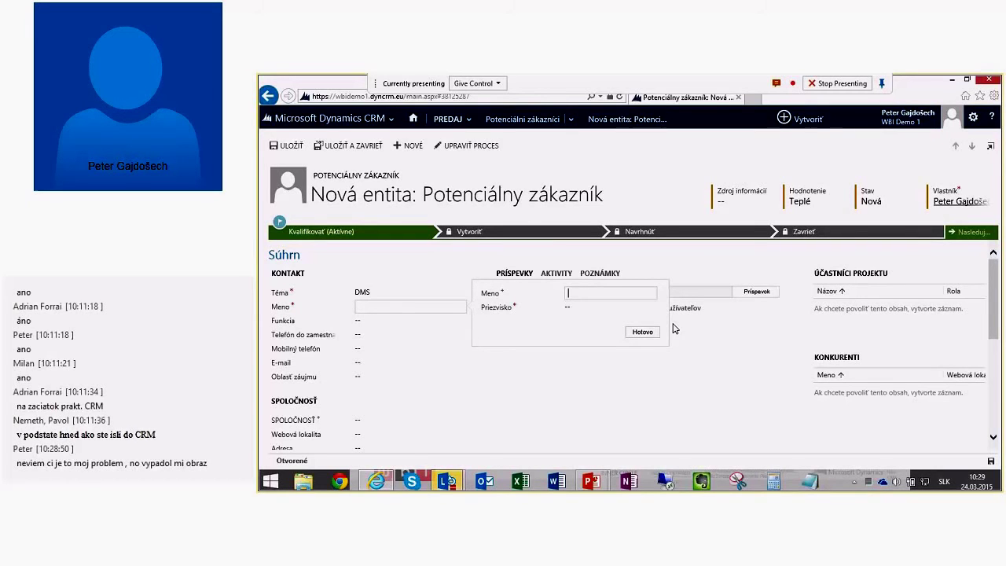
key(Tab)
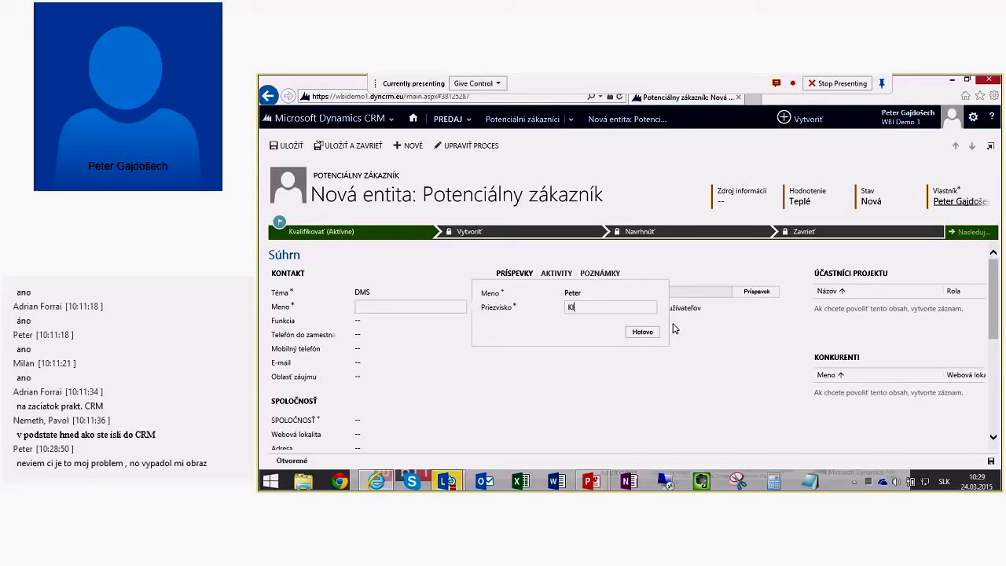
click(642, 331)
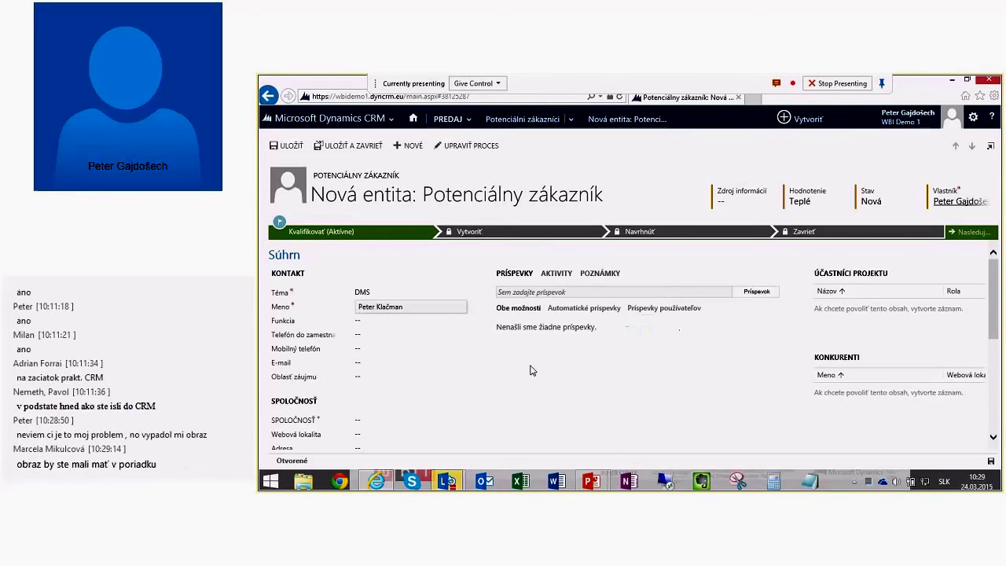
Step: Fill in job title CFO, the contact's mobile number and e-mail address
click(366, 320)
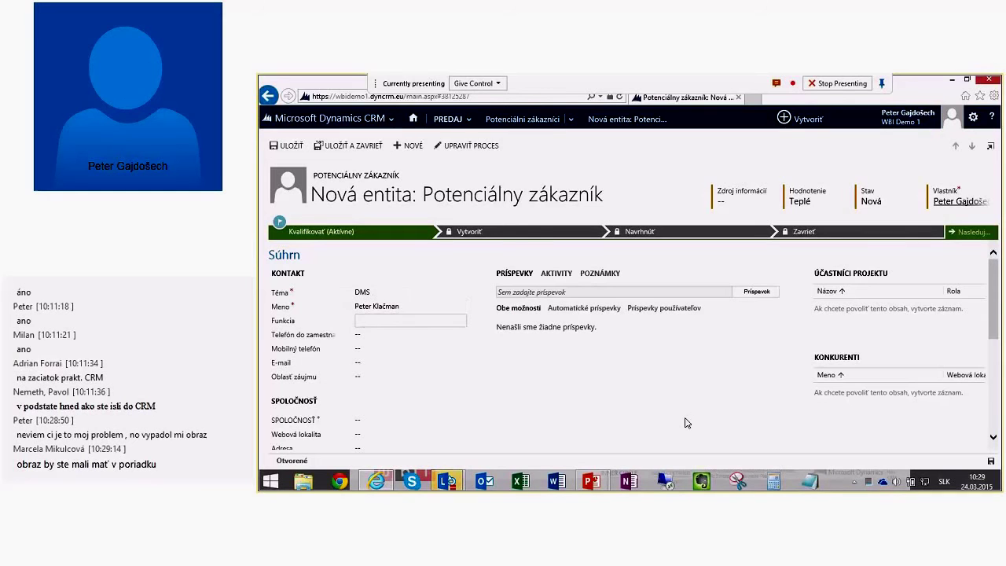
text(CFO)
click(382, 350)
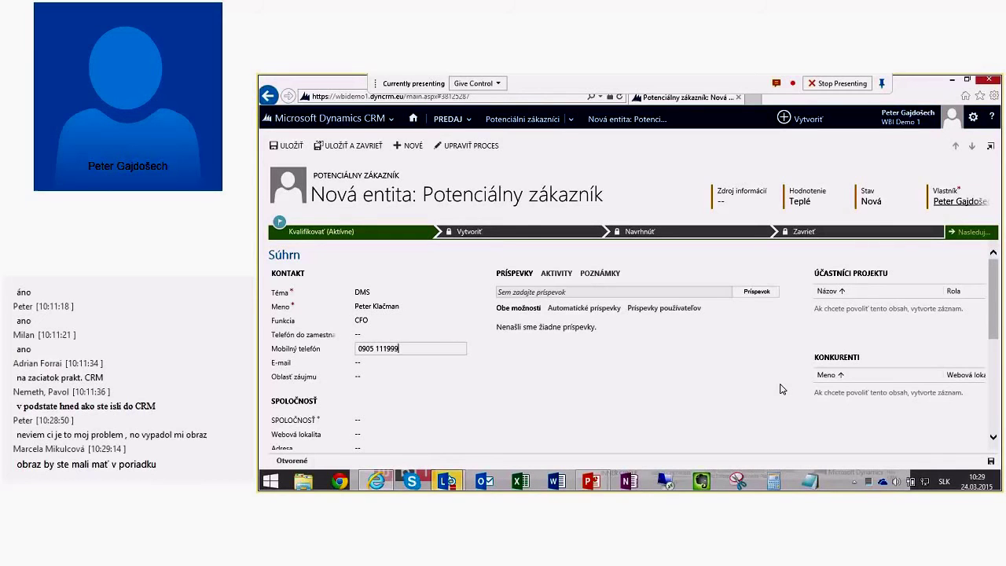
key(Tab)
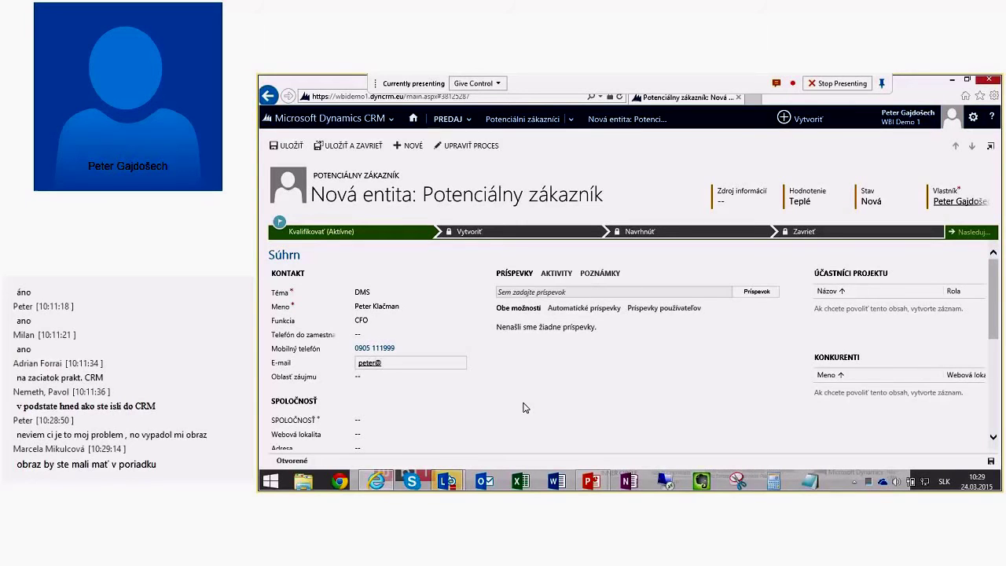
scroll(385, 325, down, 2)
Step: Enter LIFTS s.r.o. in the lead's company field
click(383, 319)
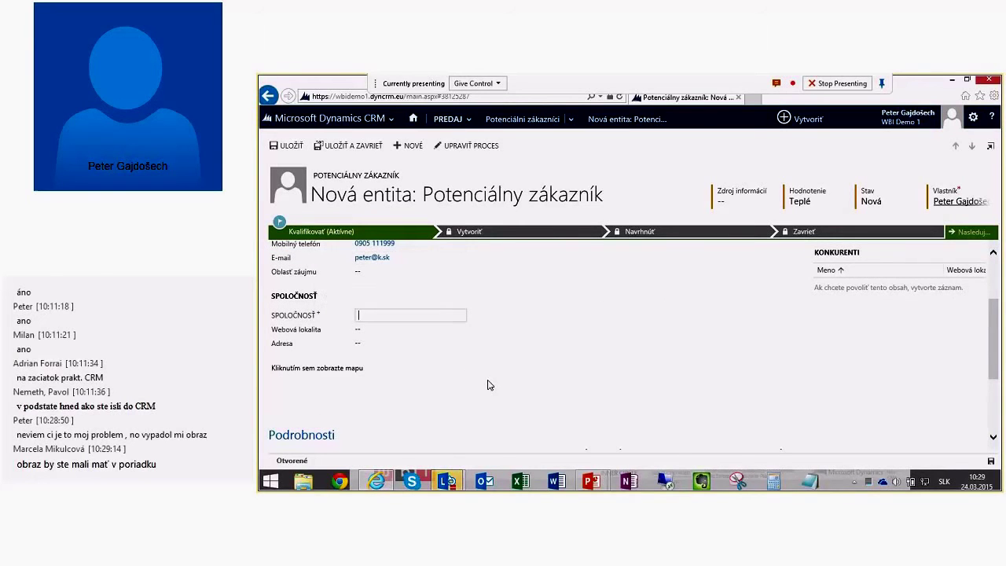
text(LIFTS s.r.o.)
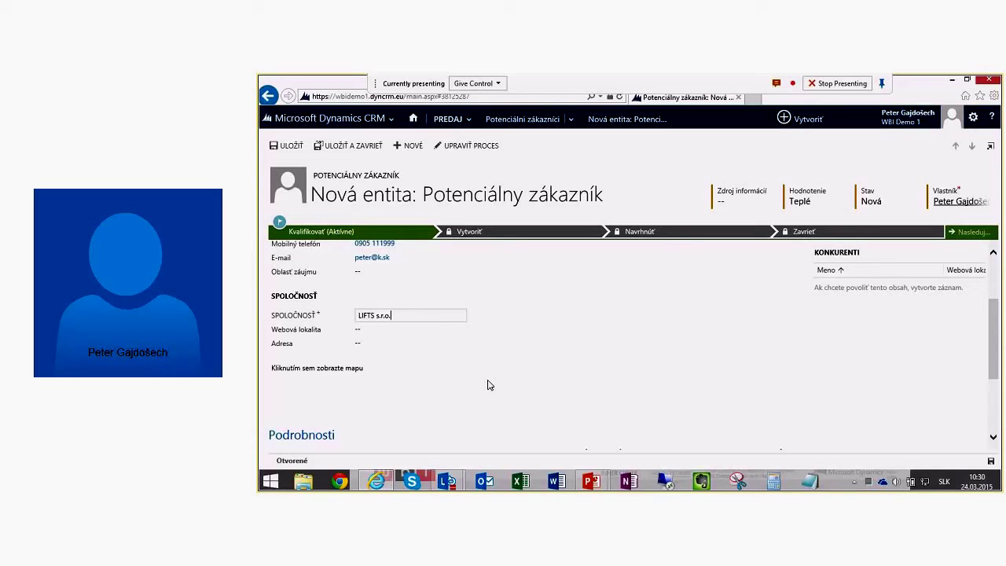
key(Return)
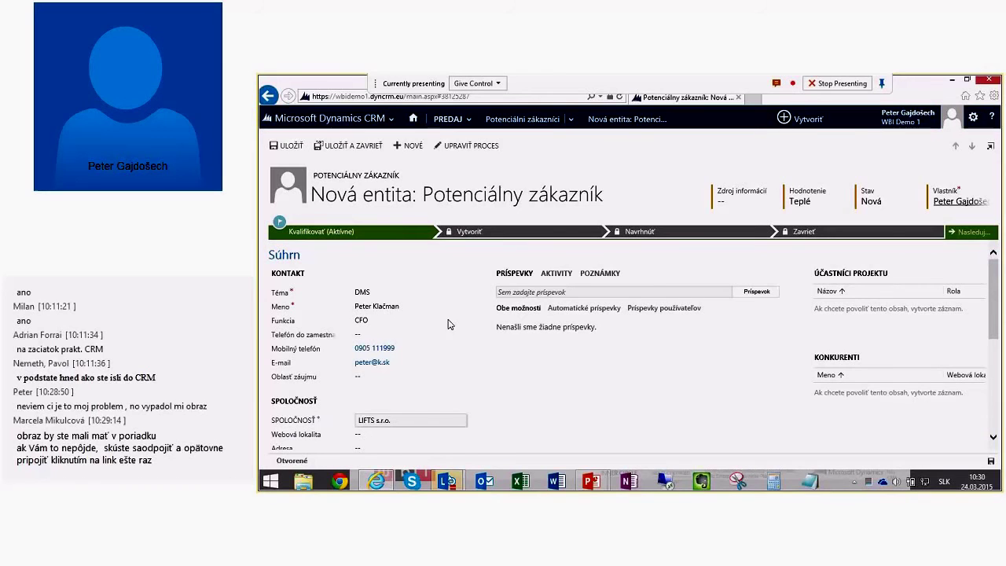
Step: Save the new DMS lead and look over the saved record's sections
click(287, 148)
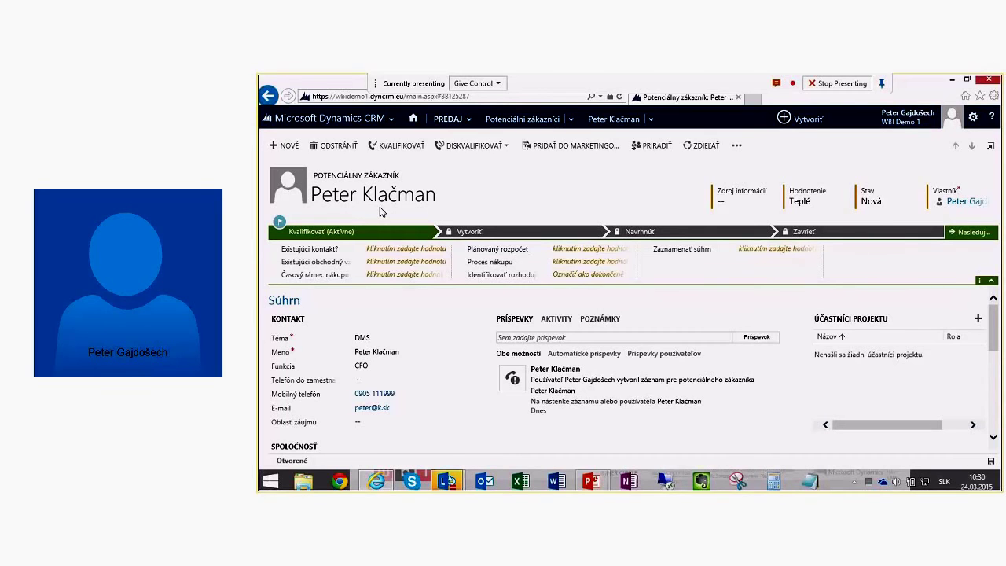
scroll(479, 353, down, 1)
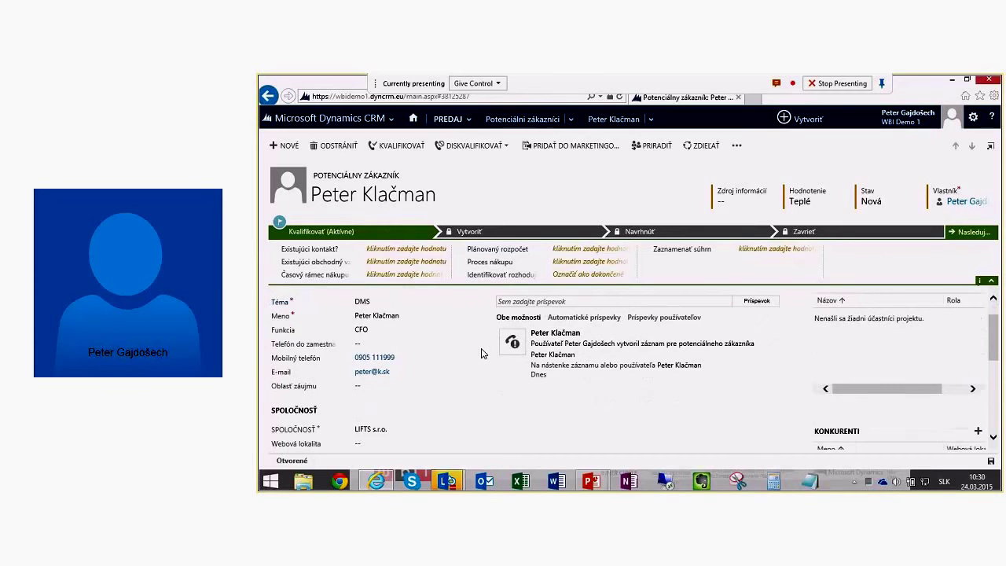
scroll(482, 353, down, 5)
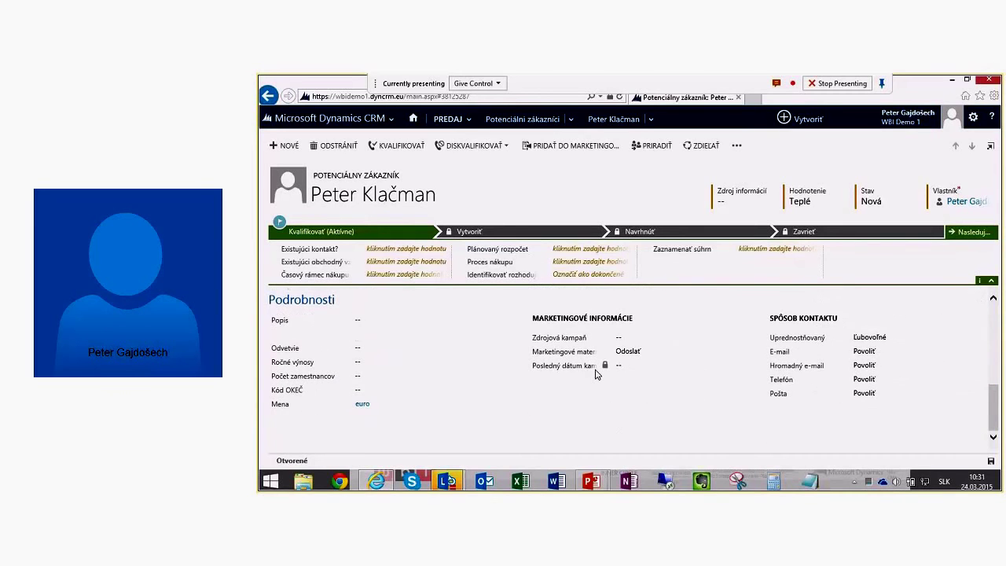
scroll(596, 374, up, 6)
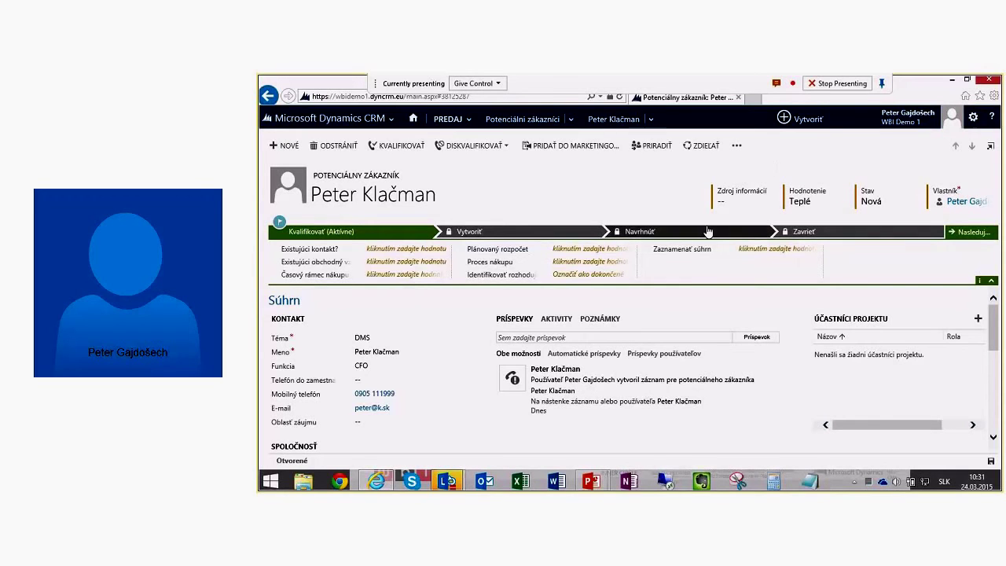
Step: Set the lead source to Seminár, keeping rating Teplé, and check the status choices
click(762, 202)
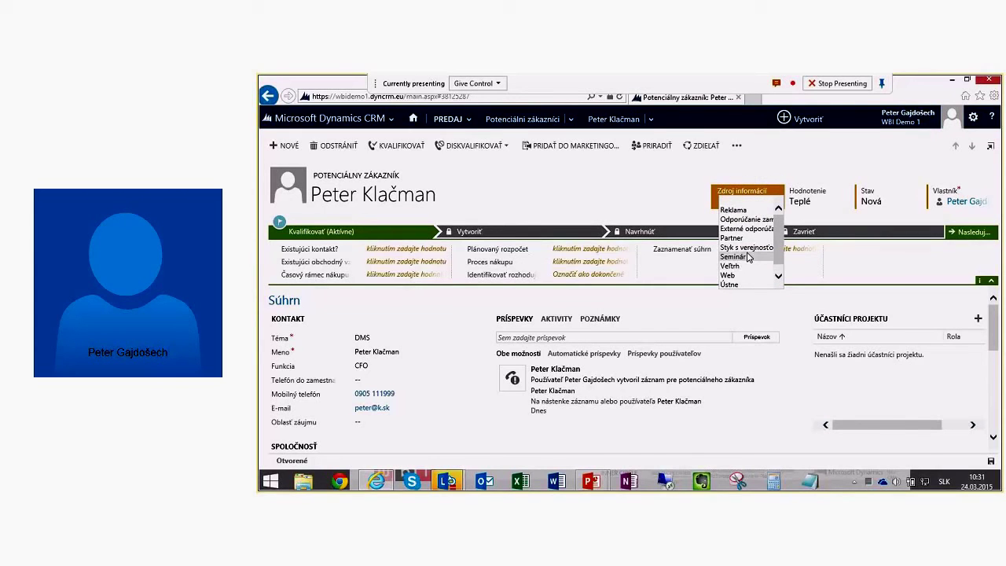
click(746, 257)
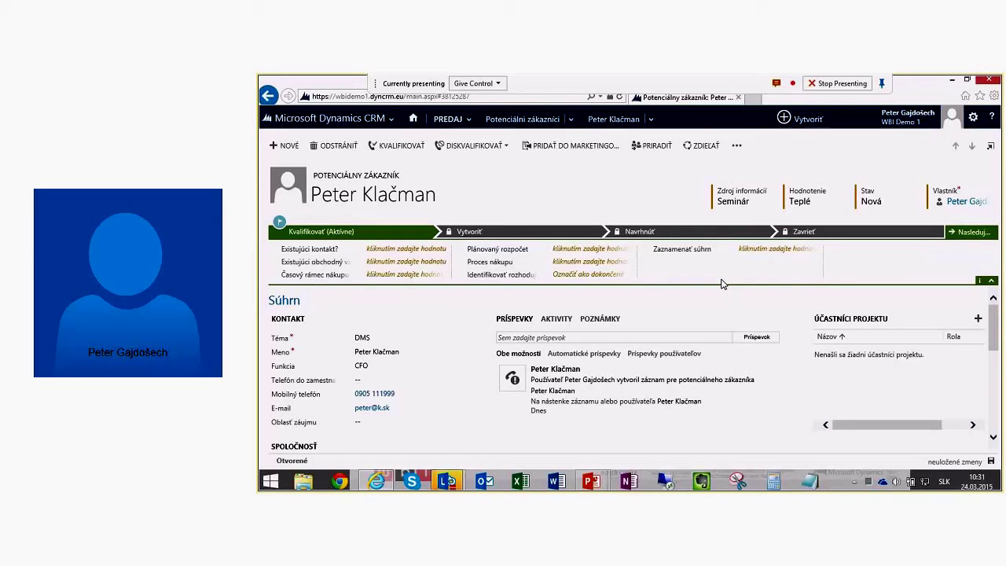
click(741, 202)
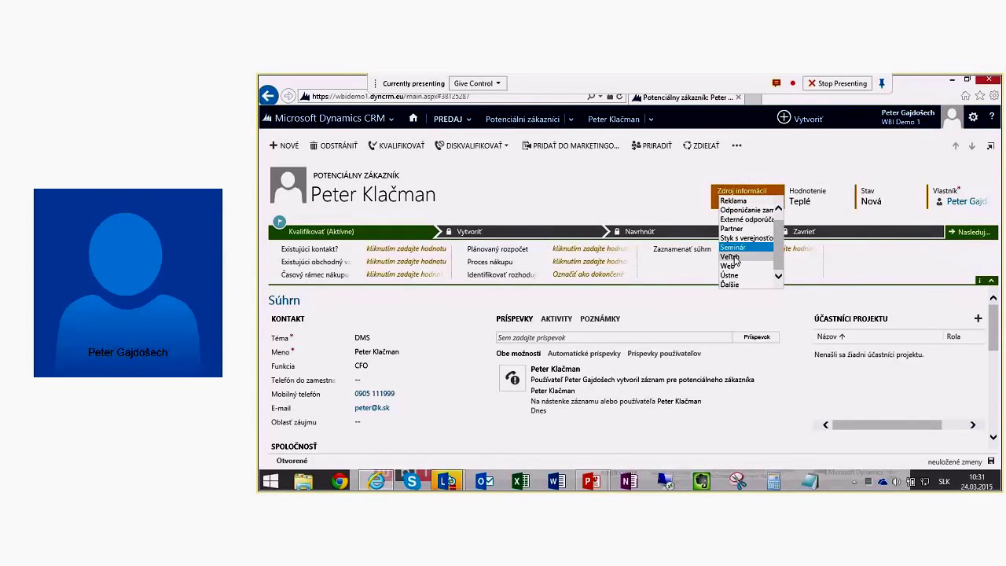
click(833, 194)
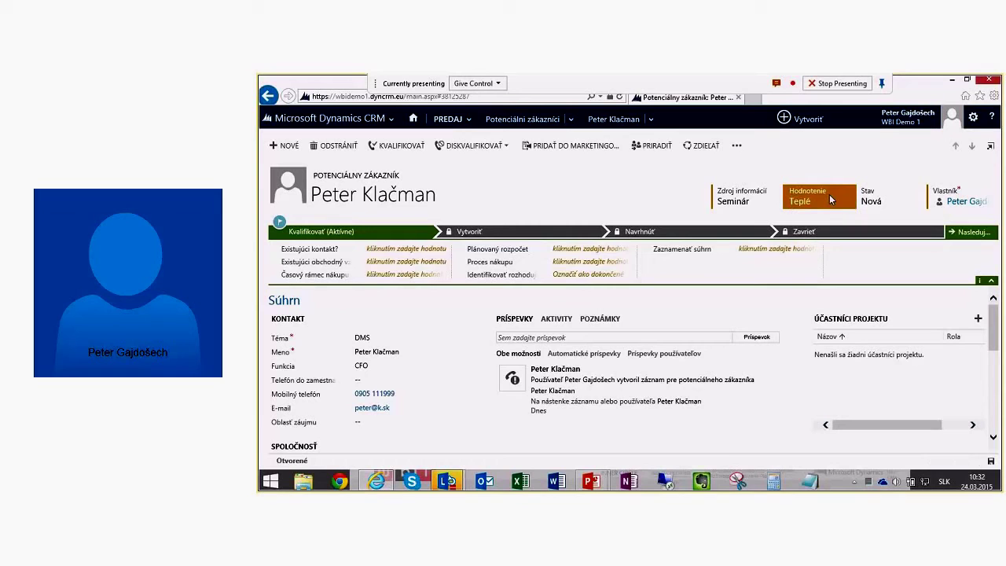
click(826, 190)
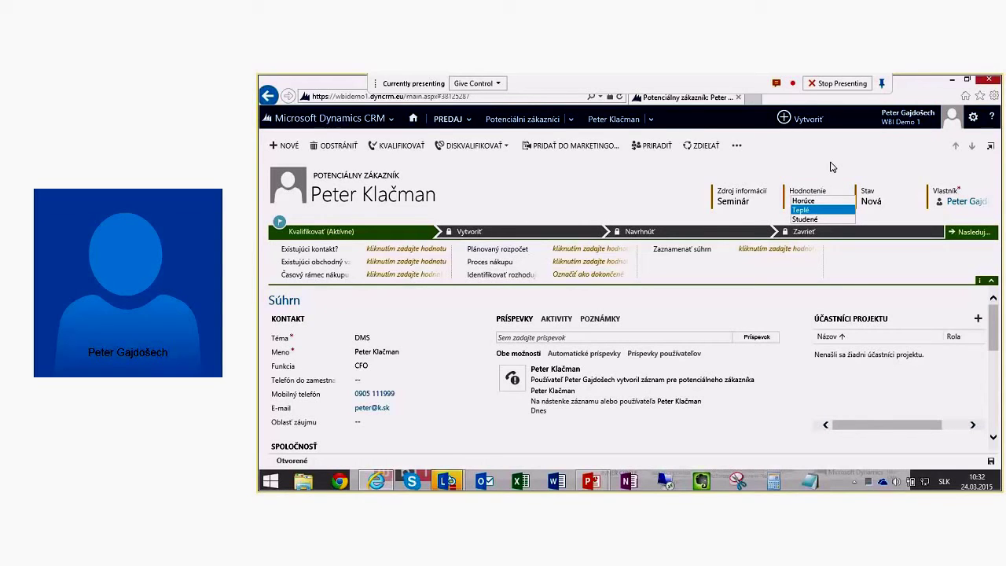
key(Return)
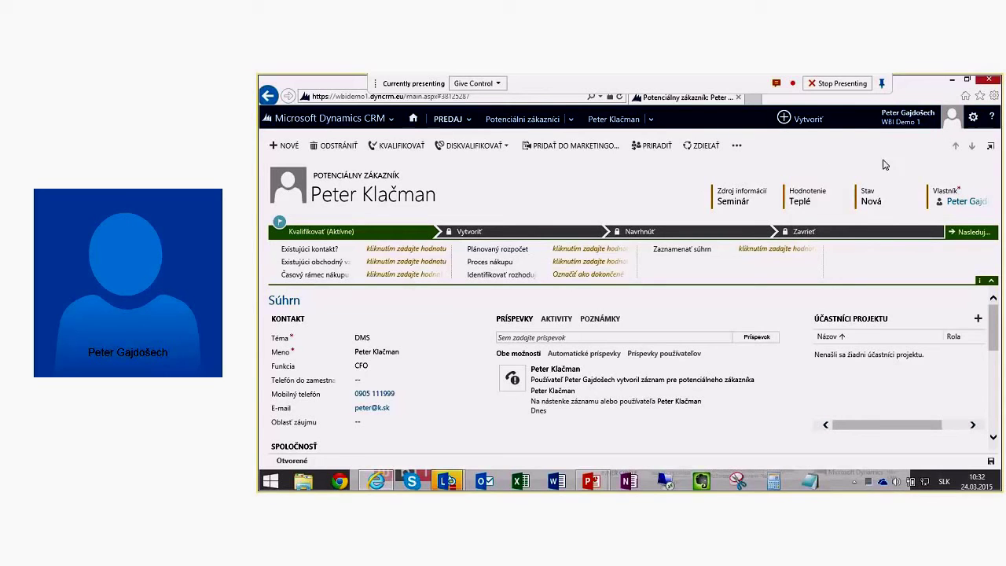
click(896, 201)
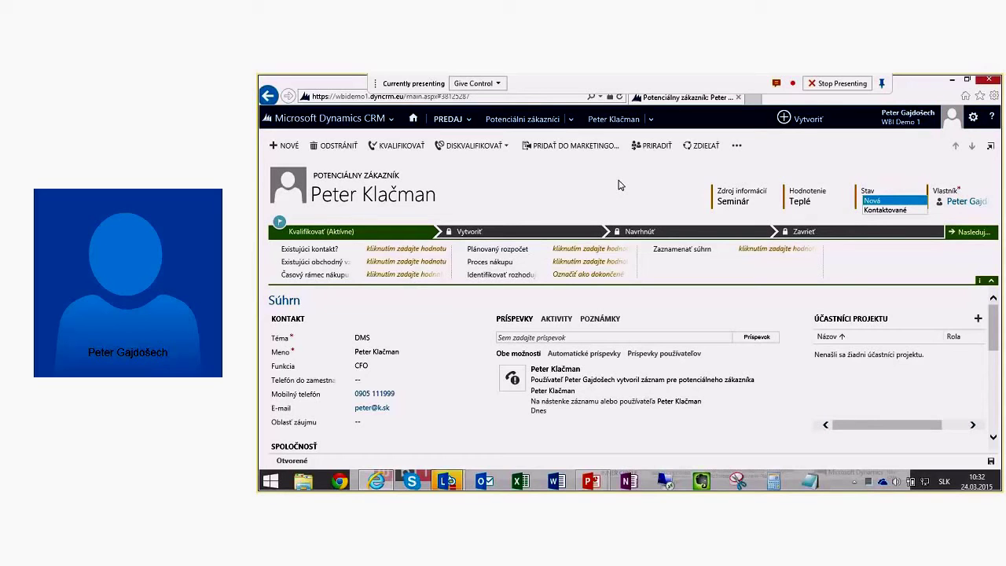
Step: Leave status at Nová and set the purchase timeframe to Tento štvrťrok
click(506, 199)
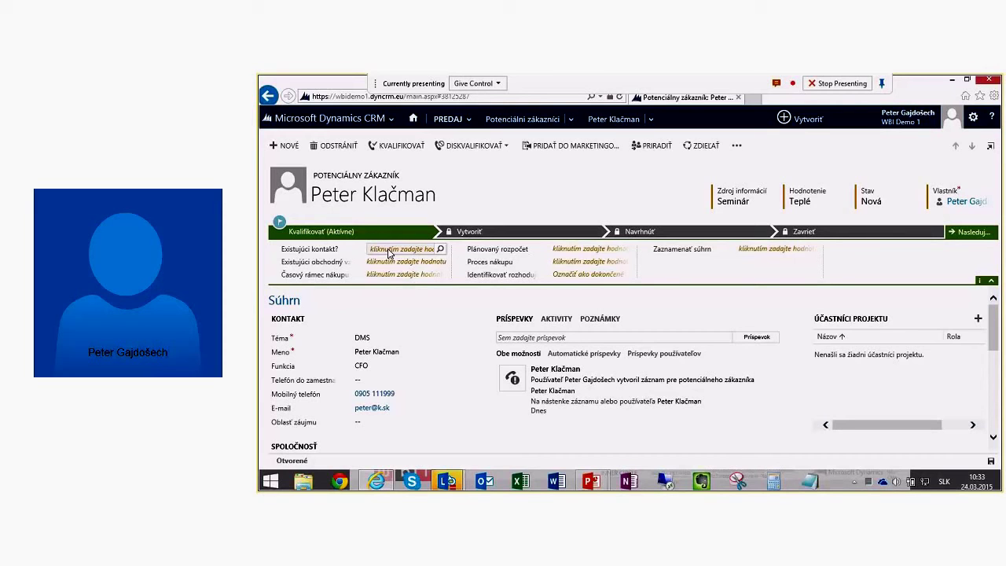
click(388, 253)
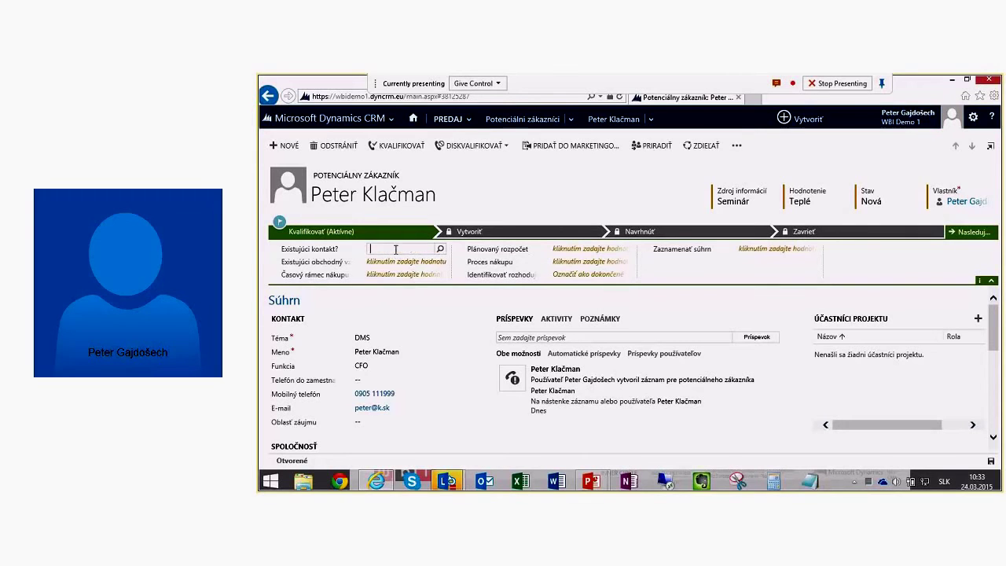
click(515, 206)
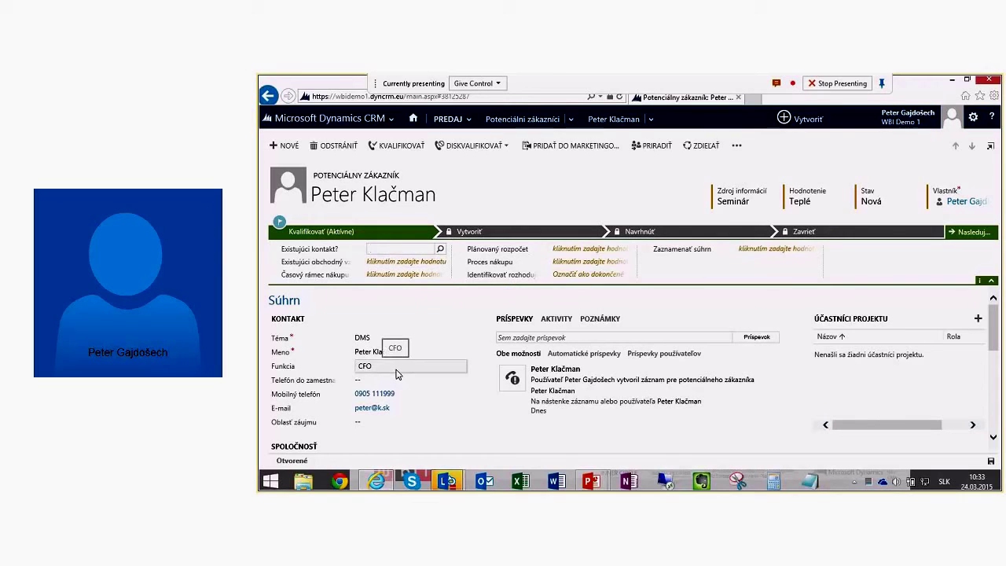
click(392, 274)
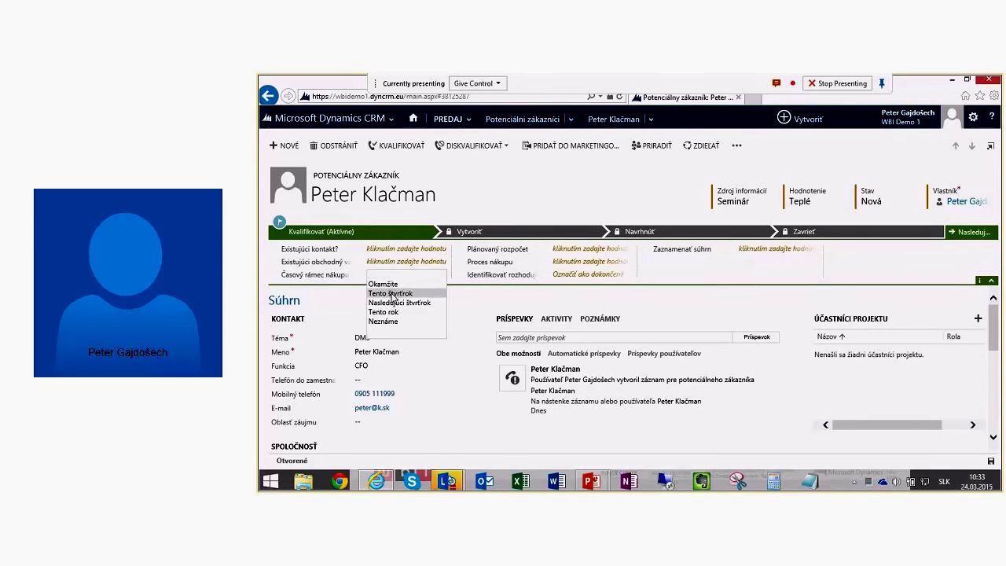
click(391, 293)
Step: Enter a planned budget of 10000 and save the lead
click(570, 249)
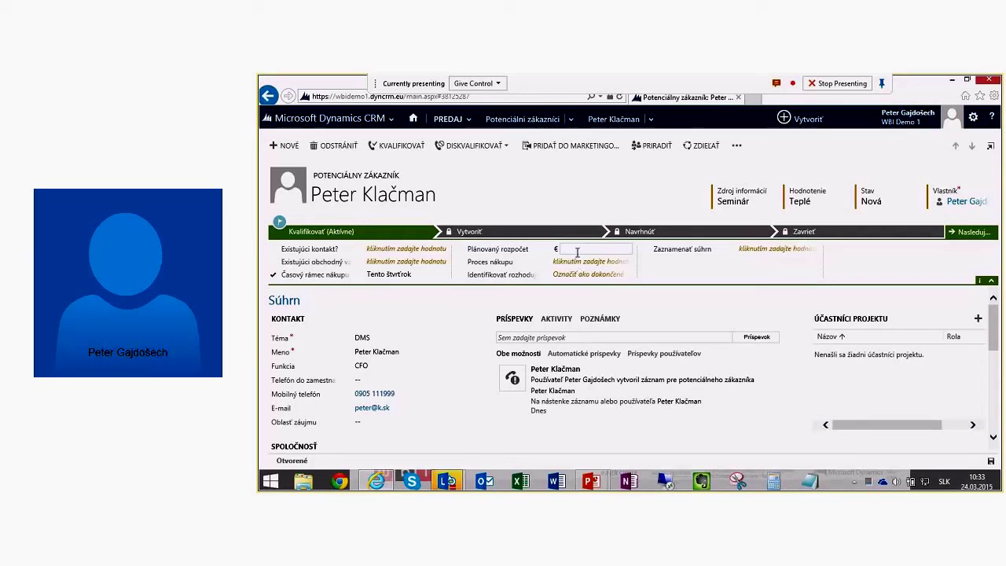
text(10000)
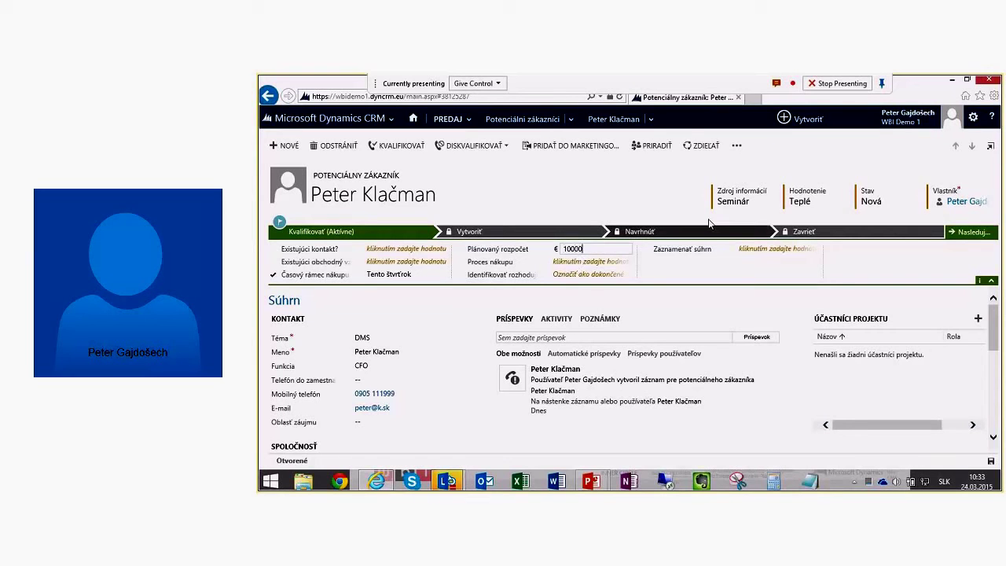
key(Return)
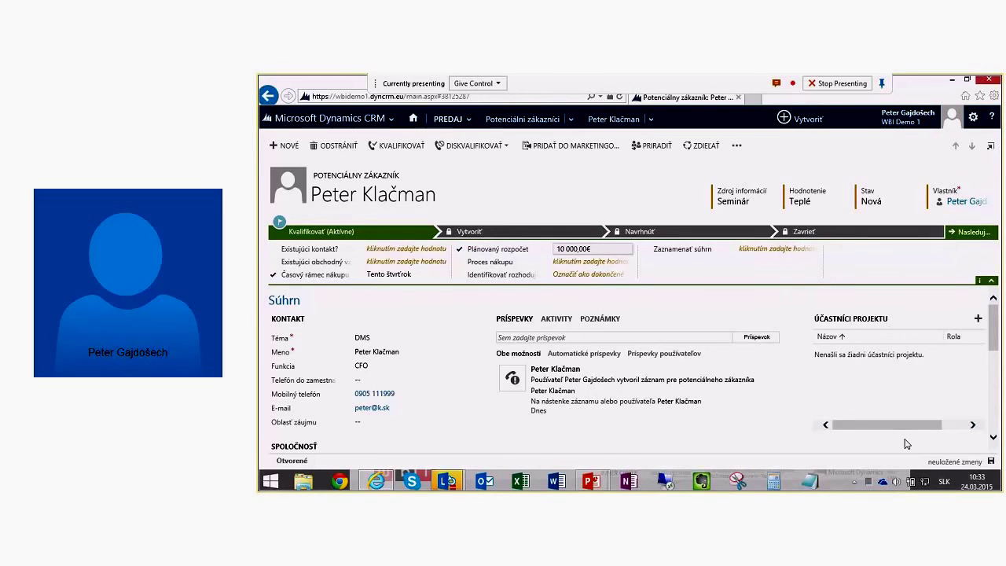
click(989, 461)
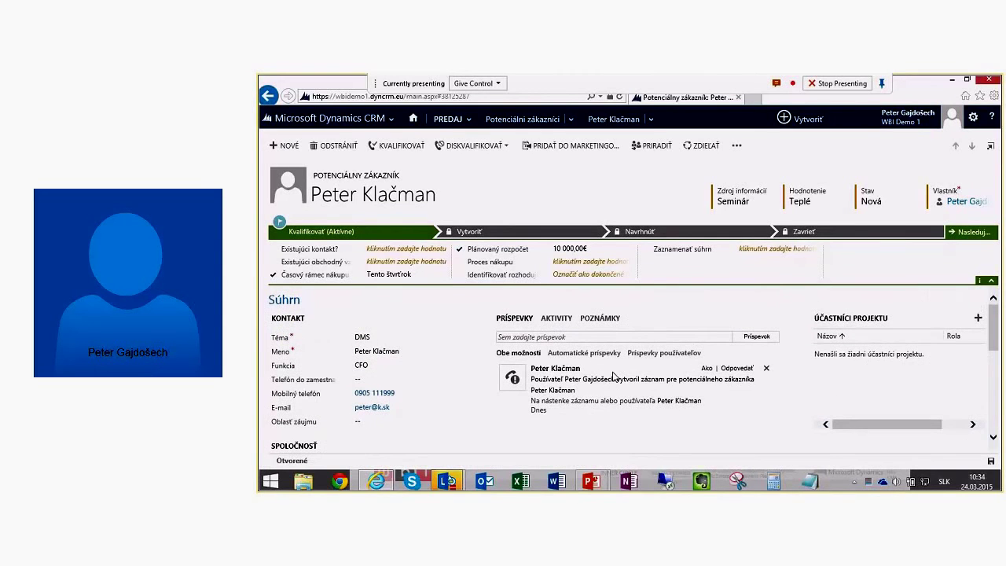
Step: Show the lead's Aktivity list and add a new Telefonický hovor entry
click(566, 319)
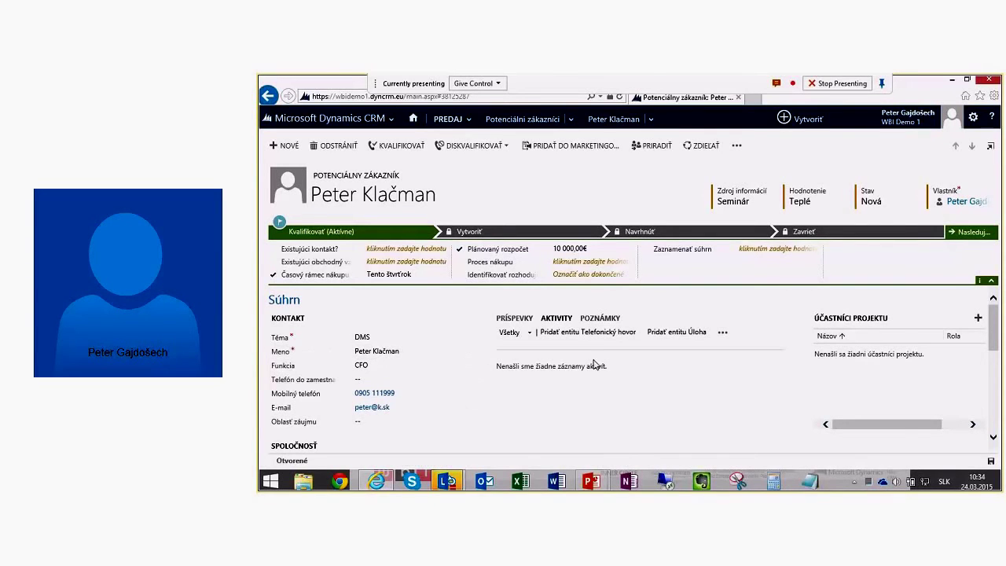
click(595, 335)
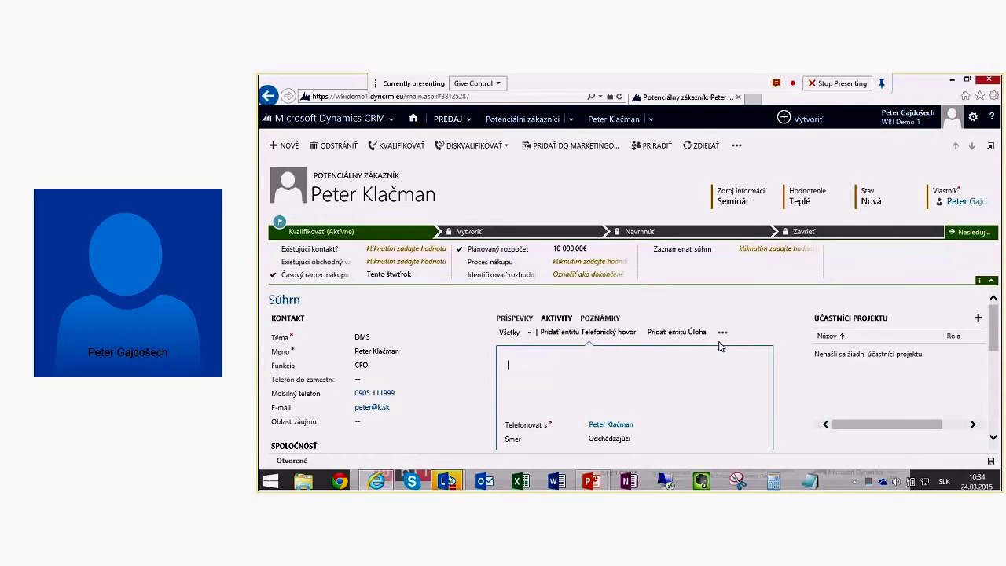
Step: Log the phone call with subject 'zaujem o prezentaciu', correcting the typo, and confirm it
text(zaujem o prezenyciu)
key(Left)
key(Left)
key(BackSpace)
text(ta)
scroll(732, 395, down, 1)
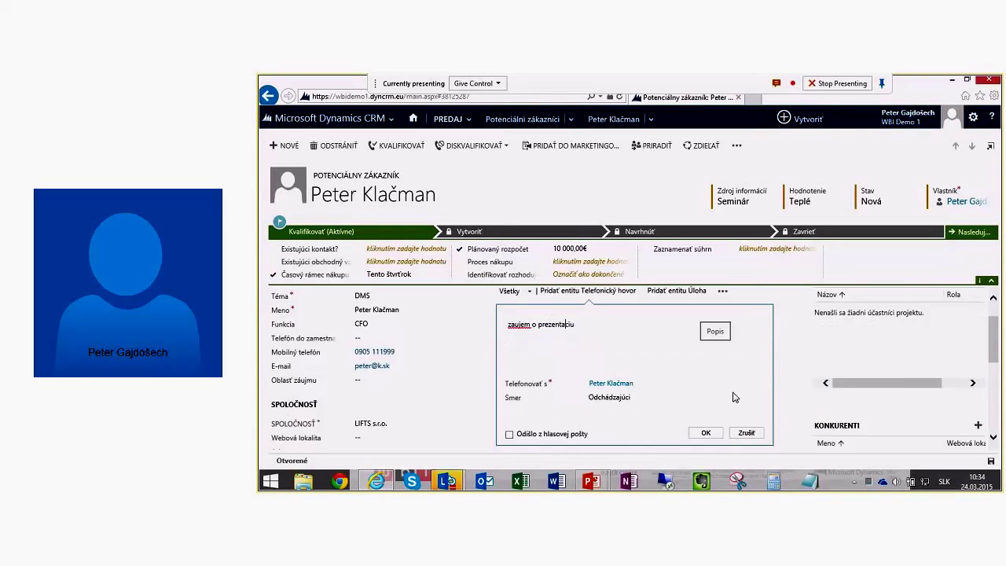
click(707, 434)
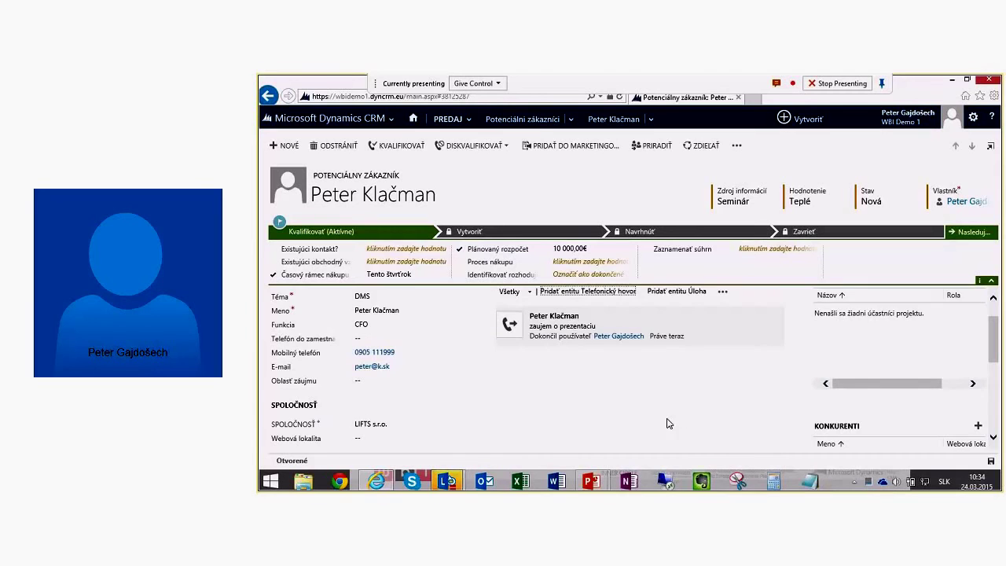
scroll(667, 420, up, 1)
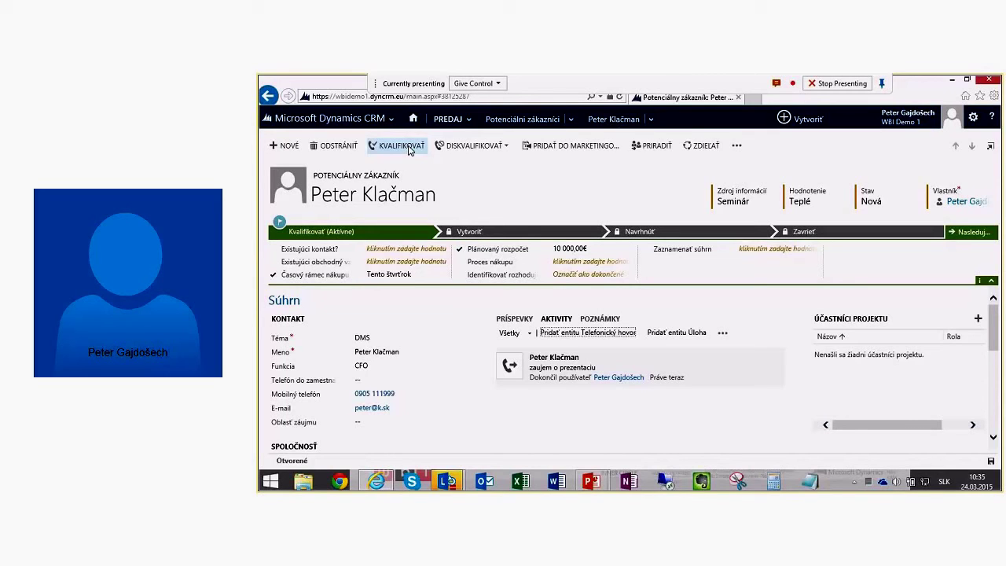
click(507, 146)
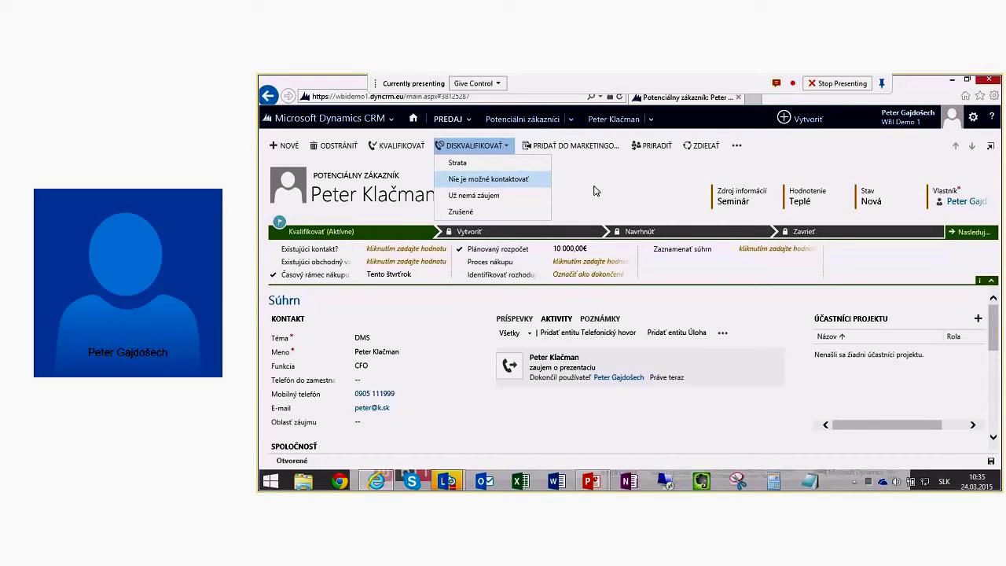
click(595, 180)
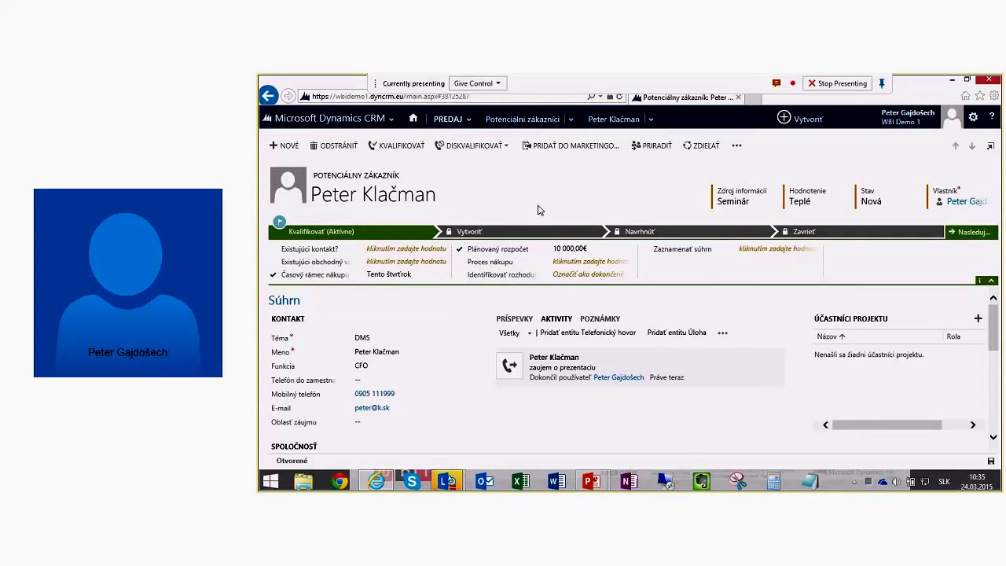
Step: Qualify the lead into the DMS opportunity, save it, then open account LIFTS s.r.o
click(397, 150)
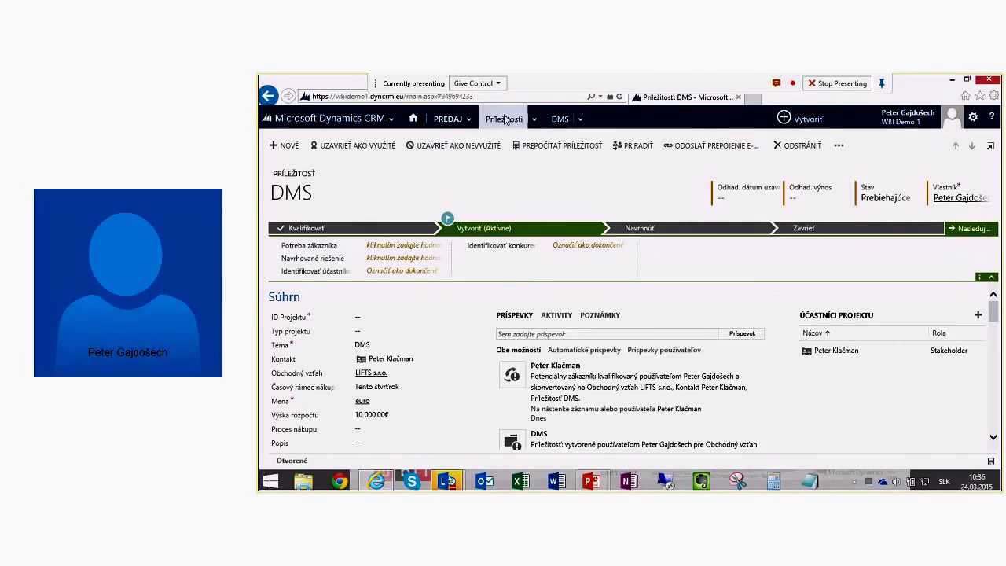
click(453, 122)
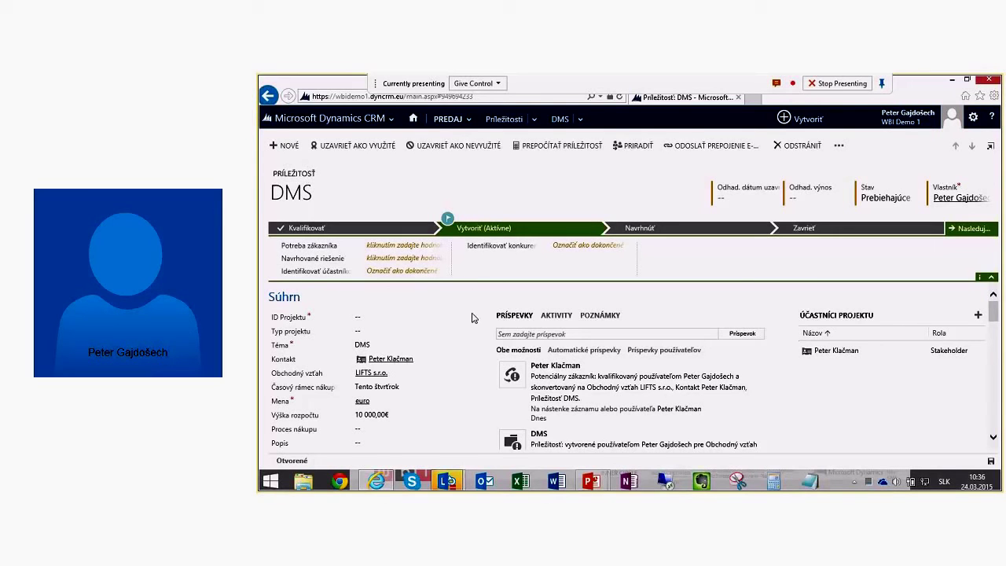
scroll(454, 338, down, 1)
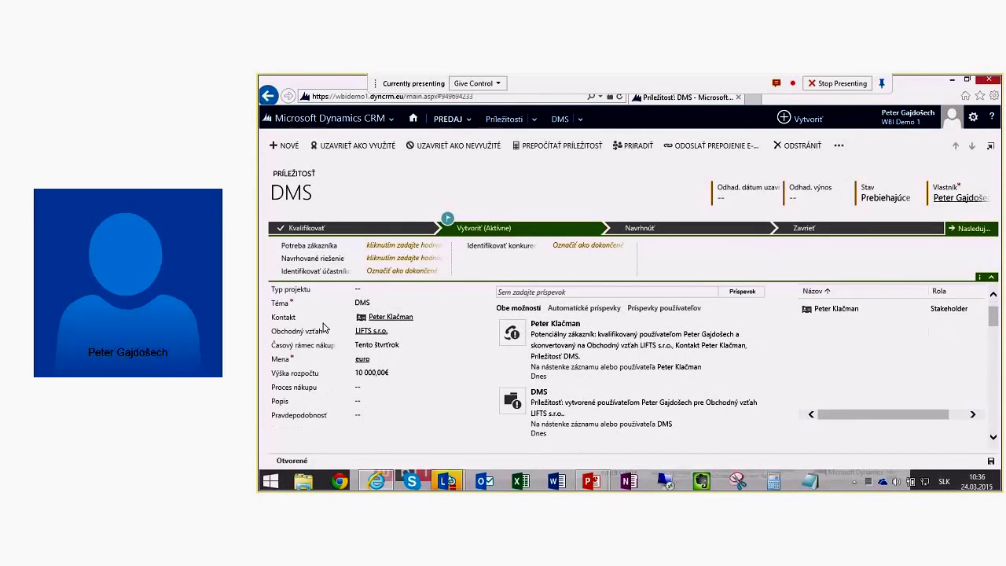
scroll(324, 327, up, 1)
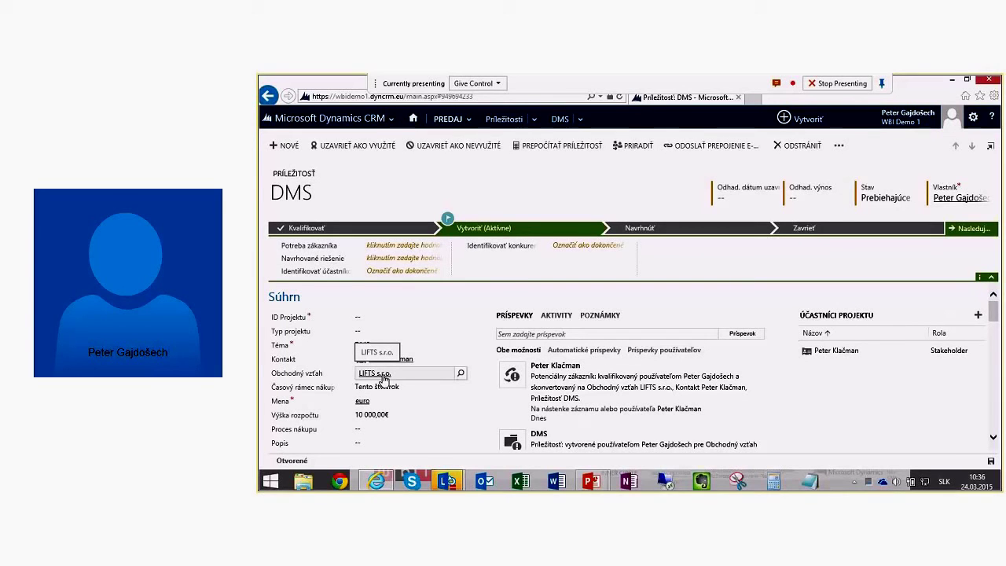
key(ctrl+s)
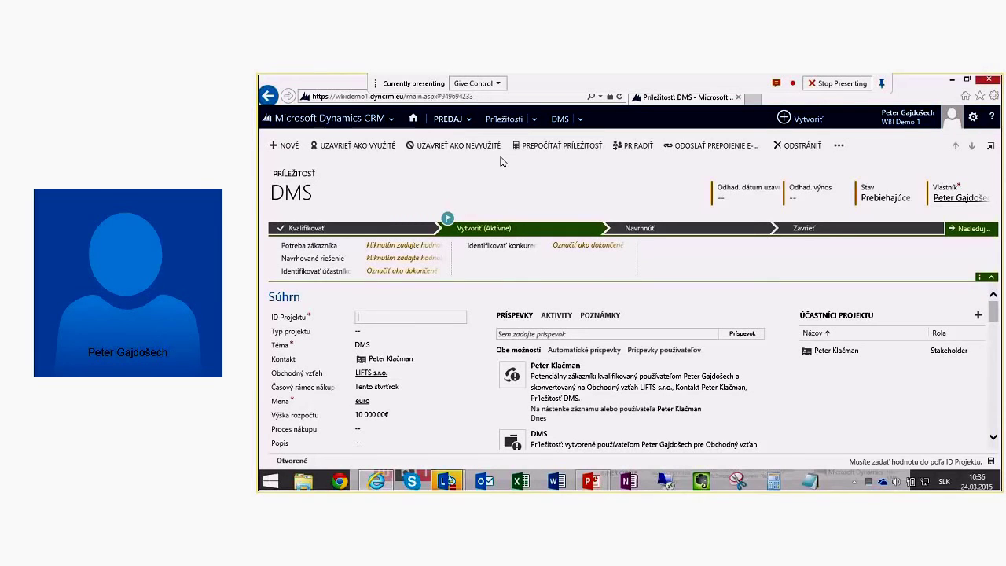
click(374, 372)
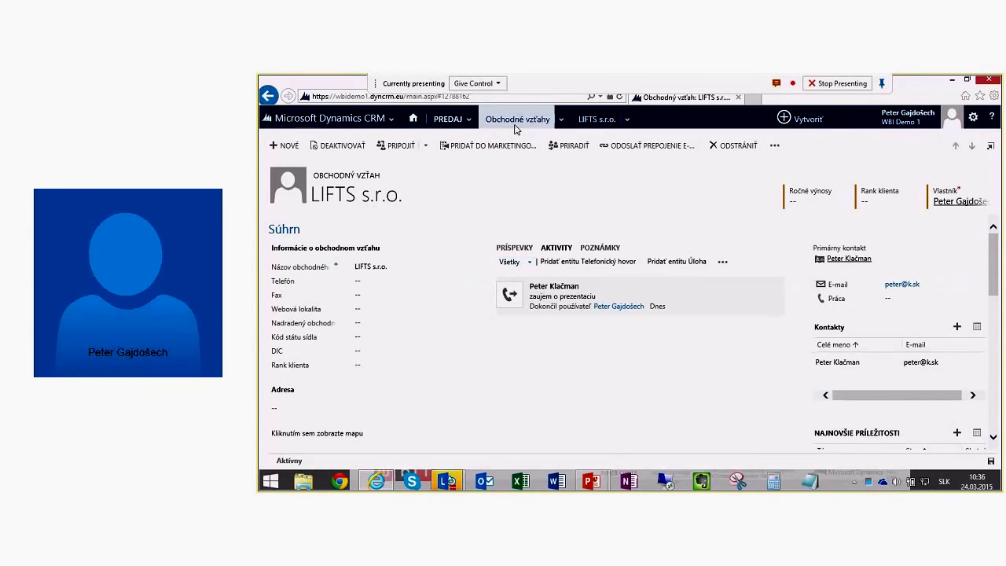
Step: In the active accounts list, deselect AUTO MARKET, Autocentrum Nitra and B.O.S. Slovakia, then refresh
click(515, 124)
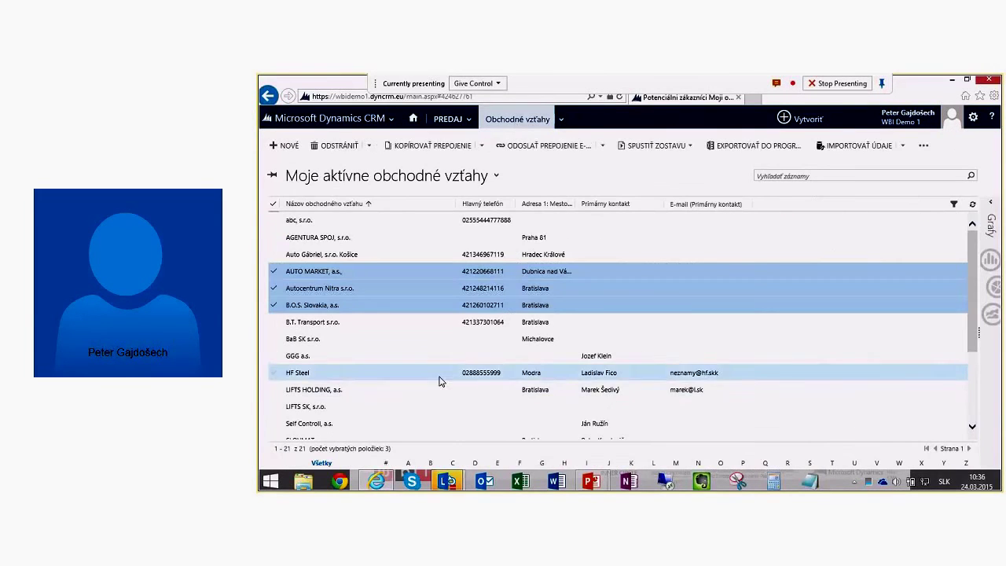
click(273, 272)
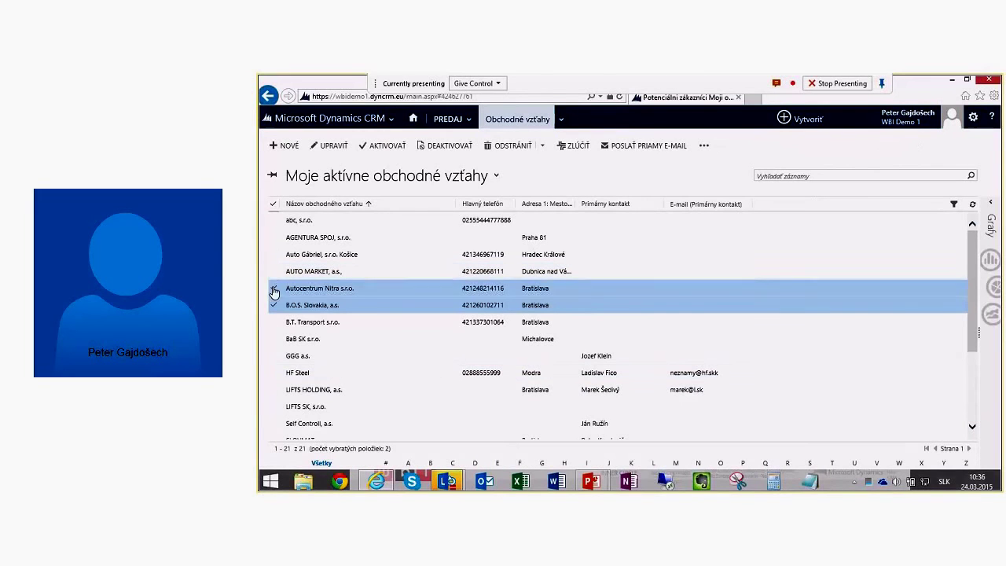
click(273, 290)
click(274, 305)
scroll(285, 353, down, 3)
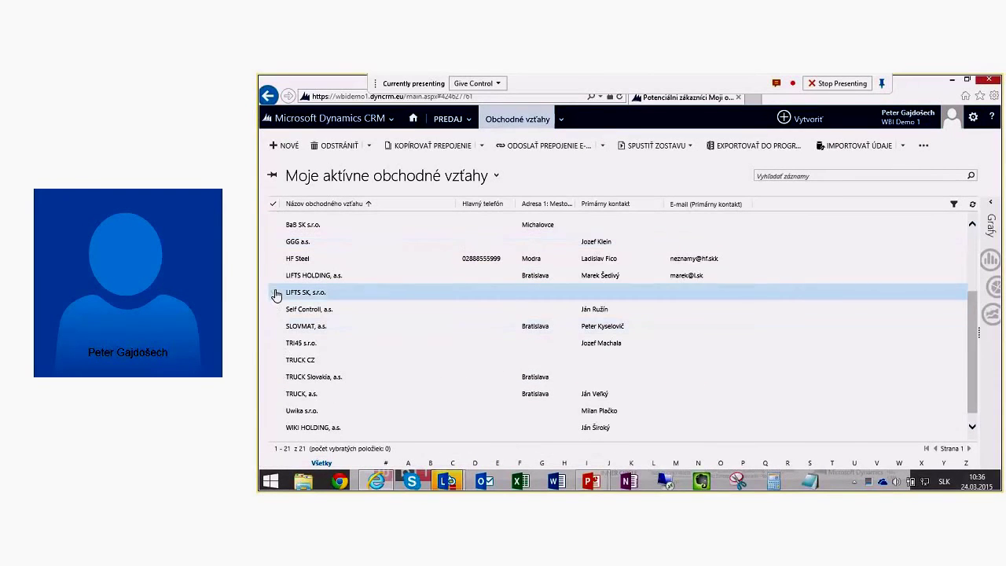
scroll(275, 295, up, 3)
click(973, 206)
Step: Select the LIFTS SK, s.r.o. and LIFTS s.r.o. accounts
scroll(270, 341, down, 2)
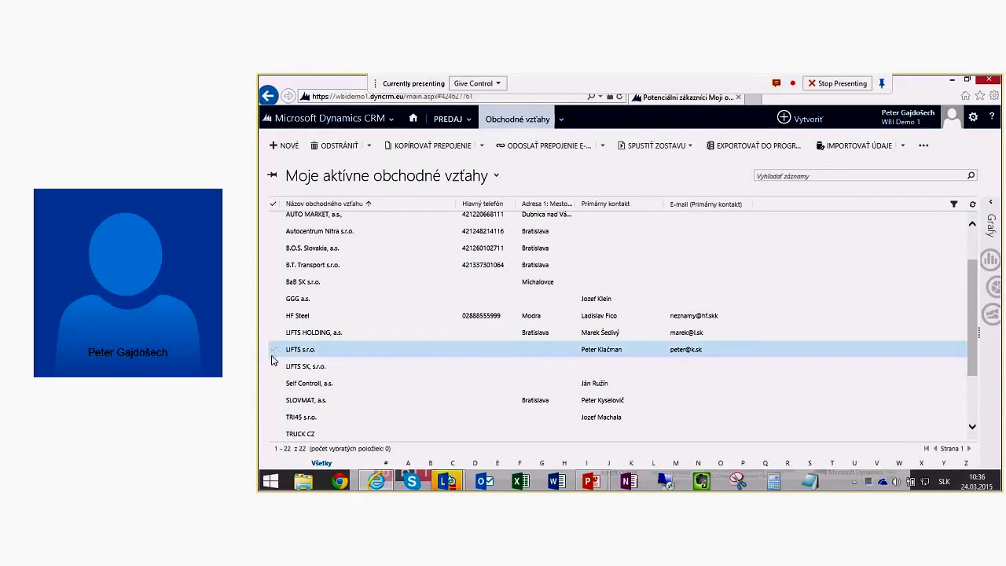
click(275, 364)
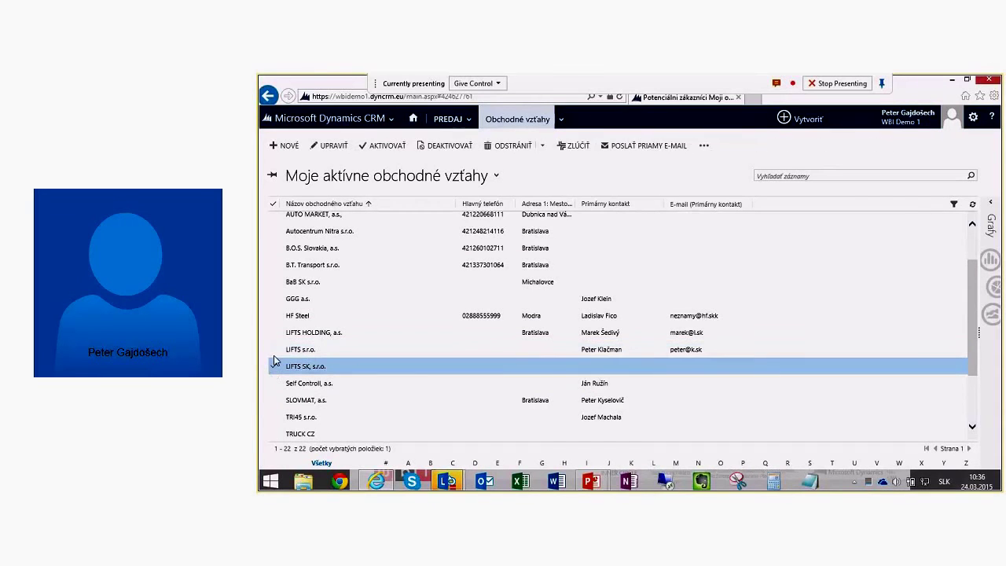
click(274, 349)
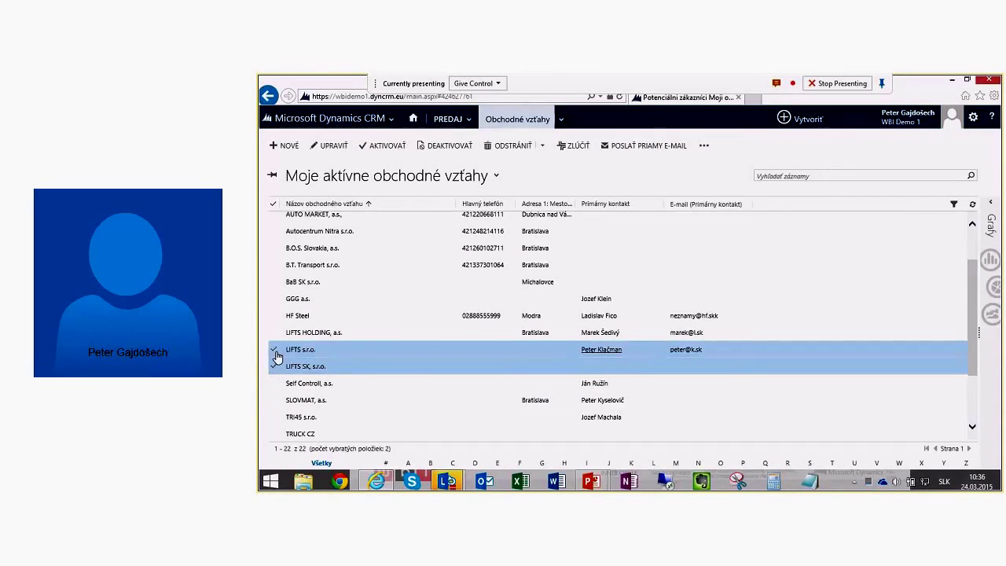
Step: Merge the two LIFTS accounts with LIFTS SK, s.r.o. as master, confirming both messages
click(579, 153)
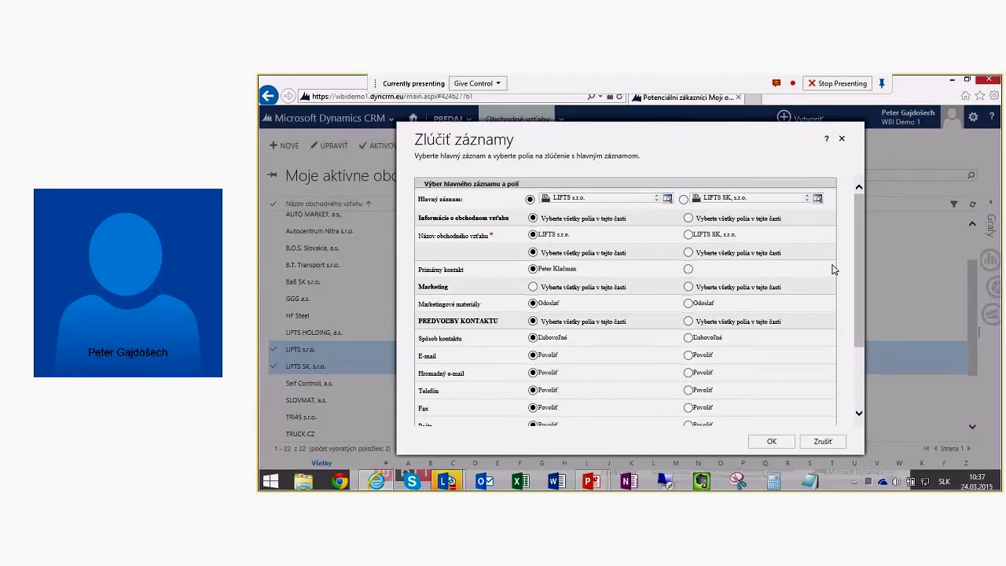
click(689, 219)
scroll(638, 325, down, 2)
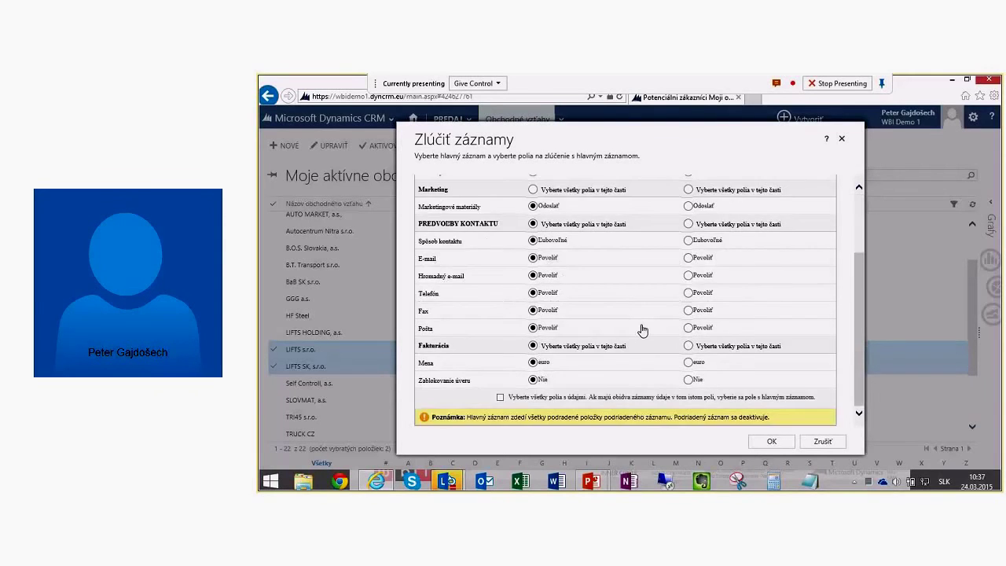
click(774, 445)
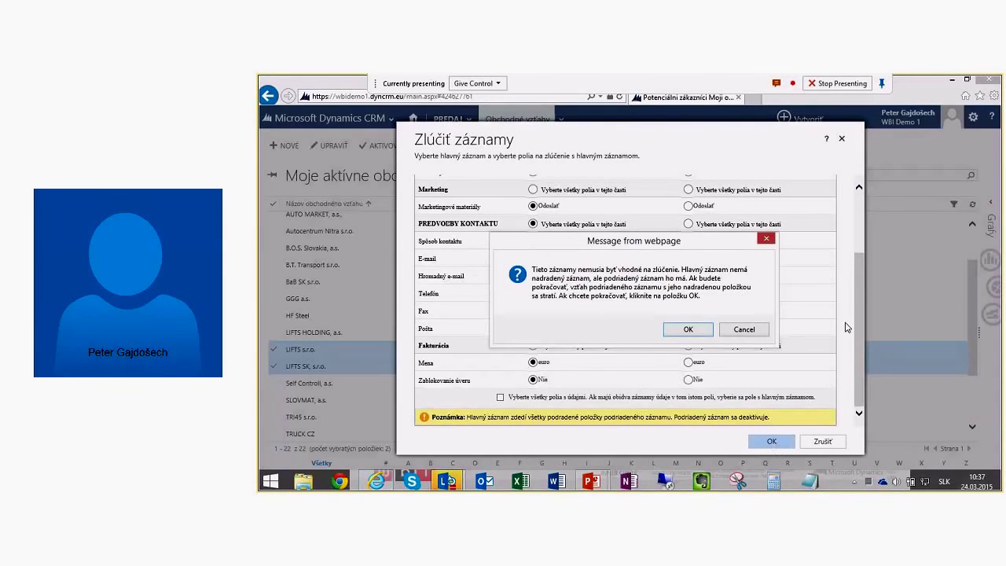
click(682, 339)
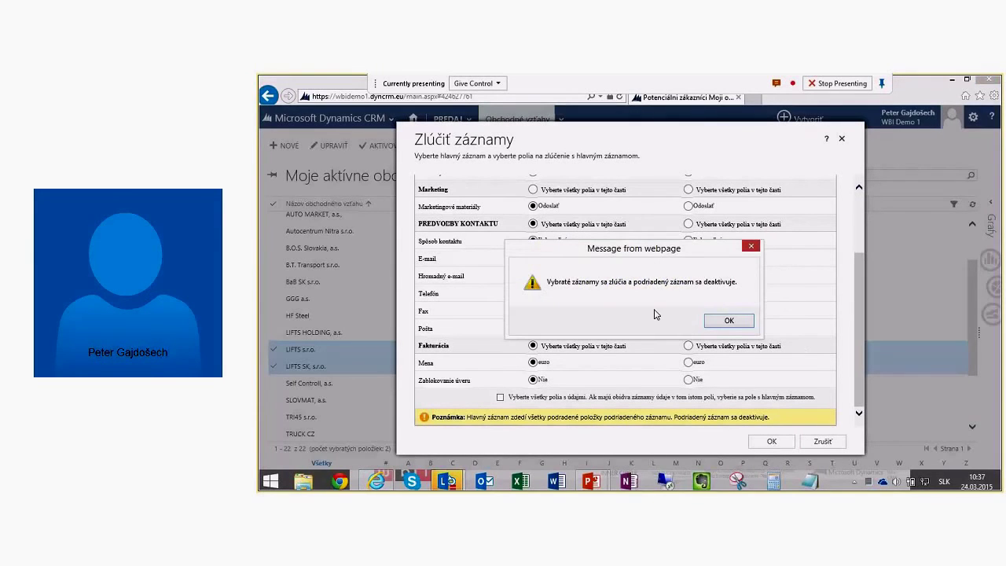
click(729, 322)
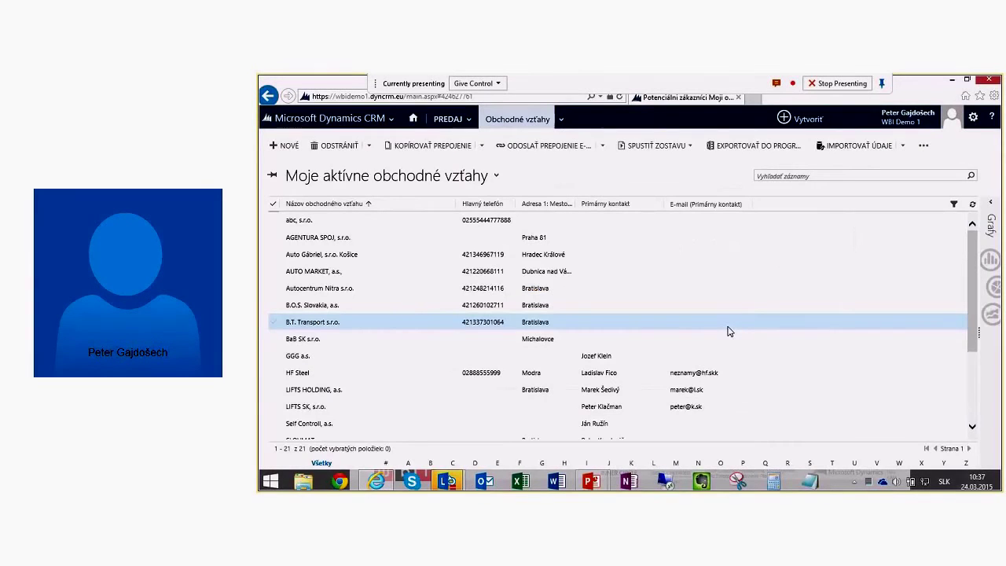
Step: Open the LIFTS SK, s.r.o. account, then the DMS opportunity under Najnovšie príležitosti
click(305, 408)
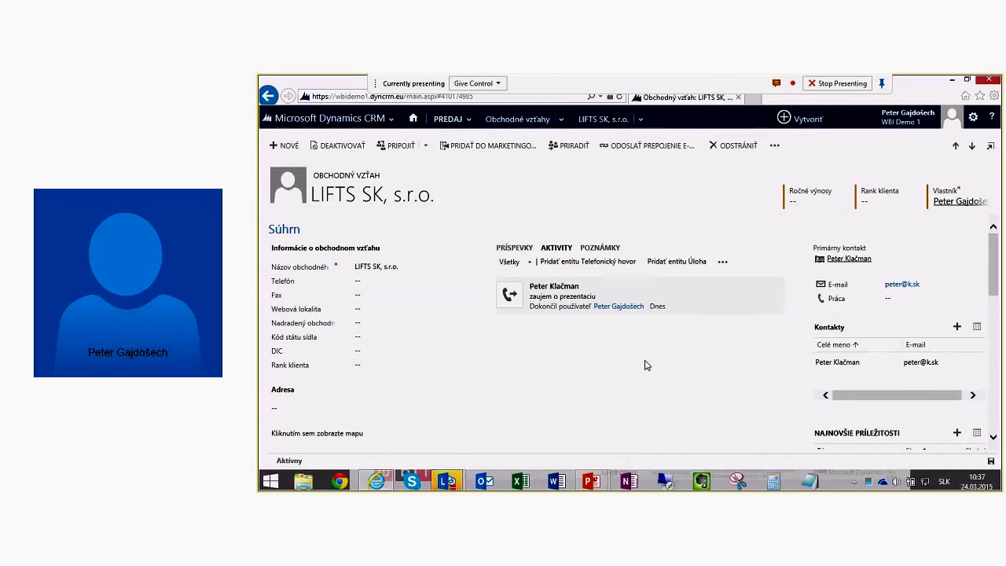
scroll(626, 365, down, 1)
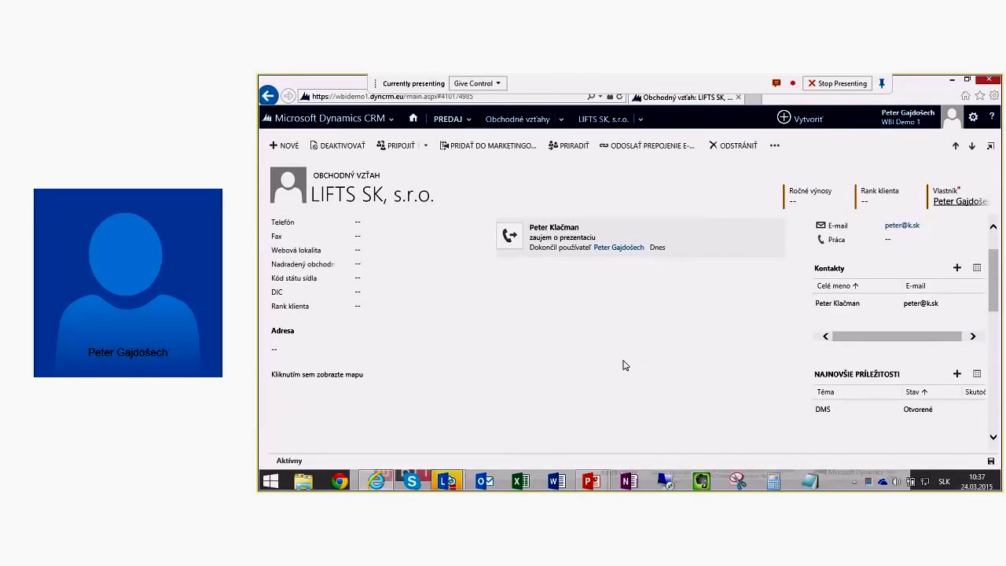
click(822, 410)
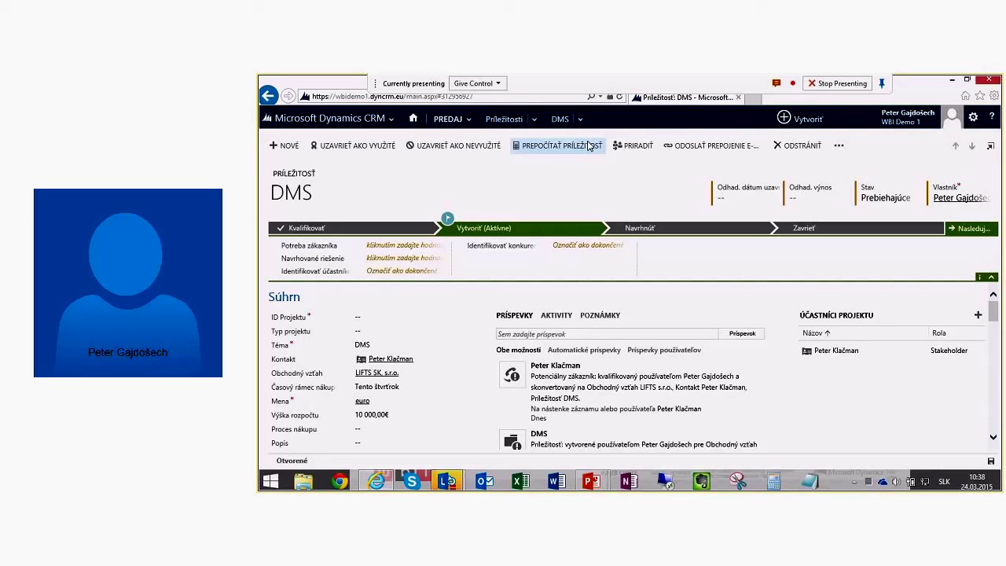
Step: Enter project ID 2015-016 and set the estimated close date to 30 April 2015
click(588, 145)
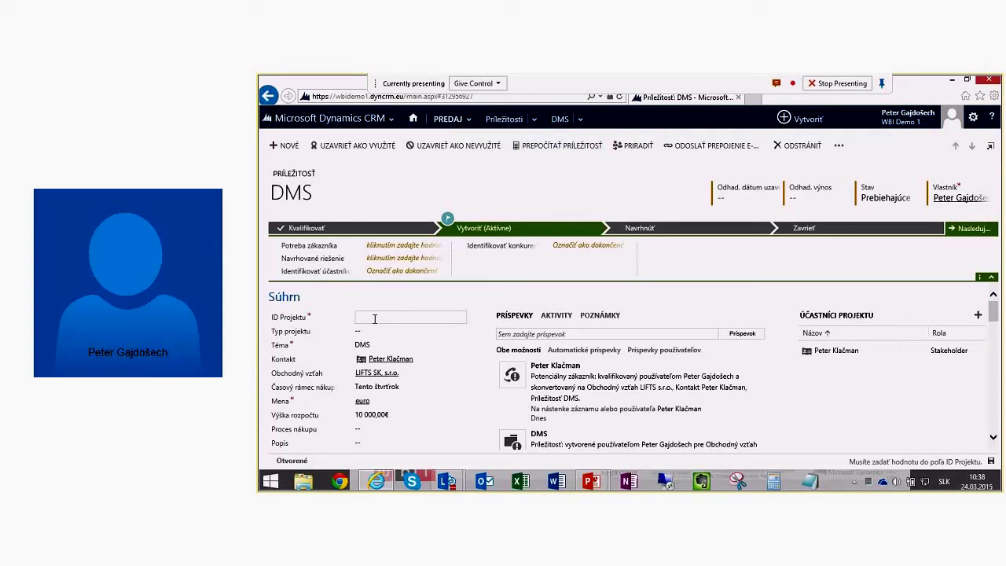
text(2015-016)
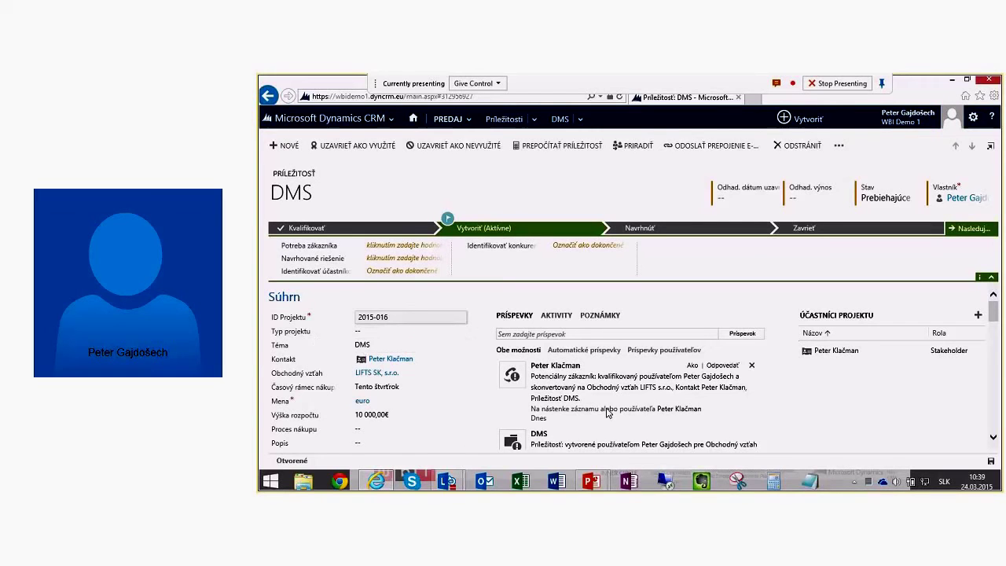
click(734, 195)
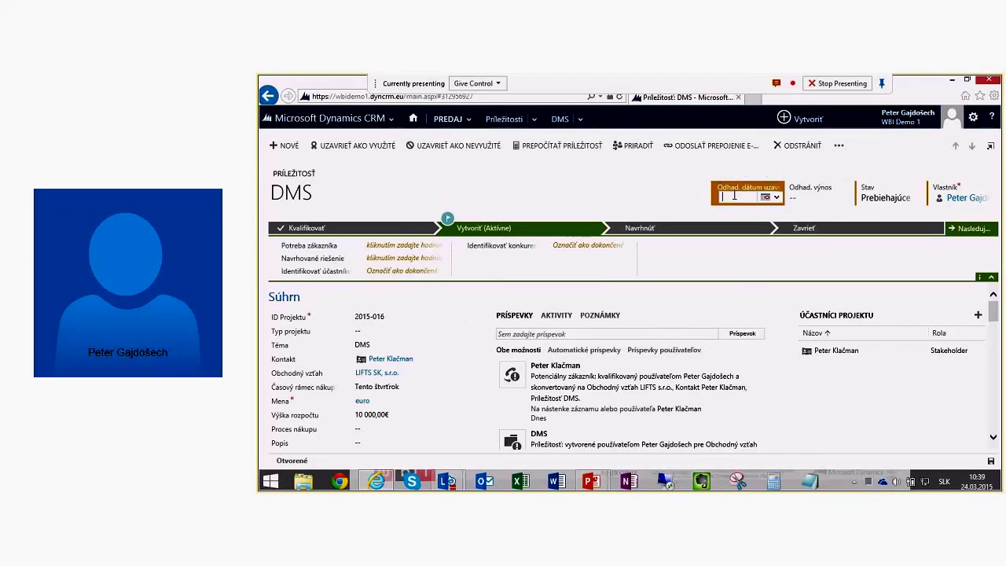
click(774, 197)
click(837, 206)
click(812, 271)
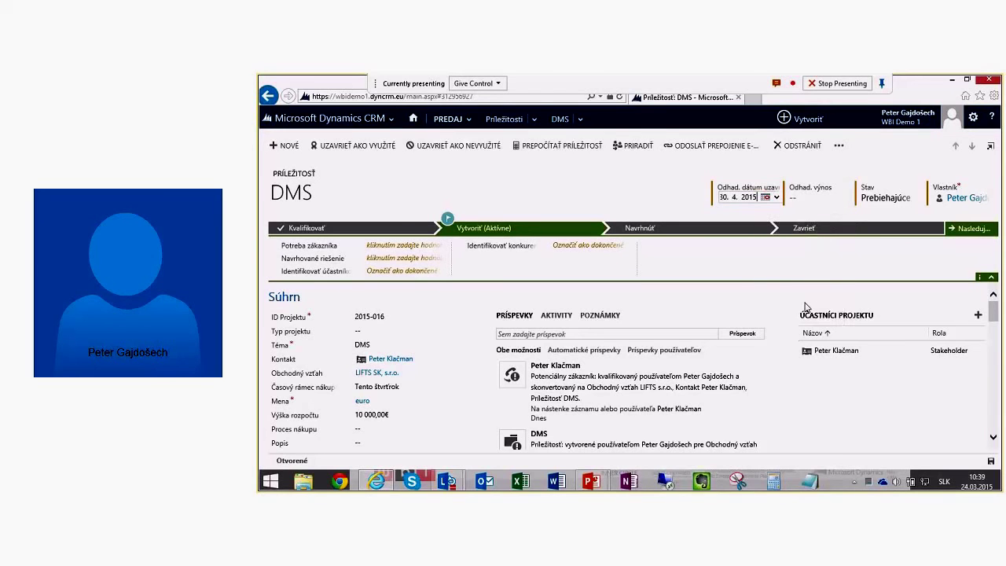
Step: Set the estimated revenue (Odhad. výnos) to 12000
click(809, 197)
text(1)
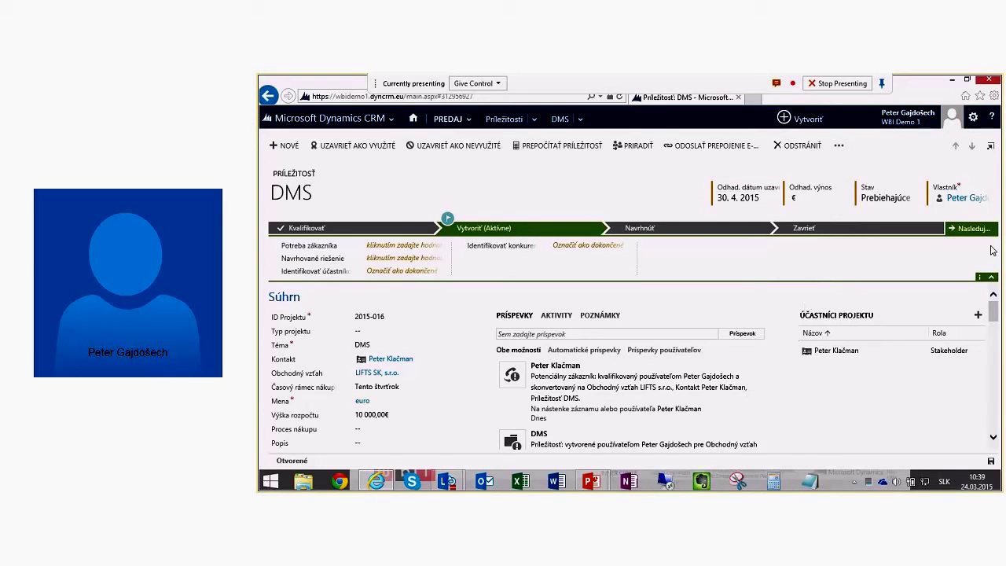
text(0000)
key(Home)
key(Right)
key(Delete)
text(2)
key(Return)
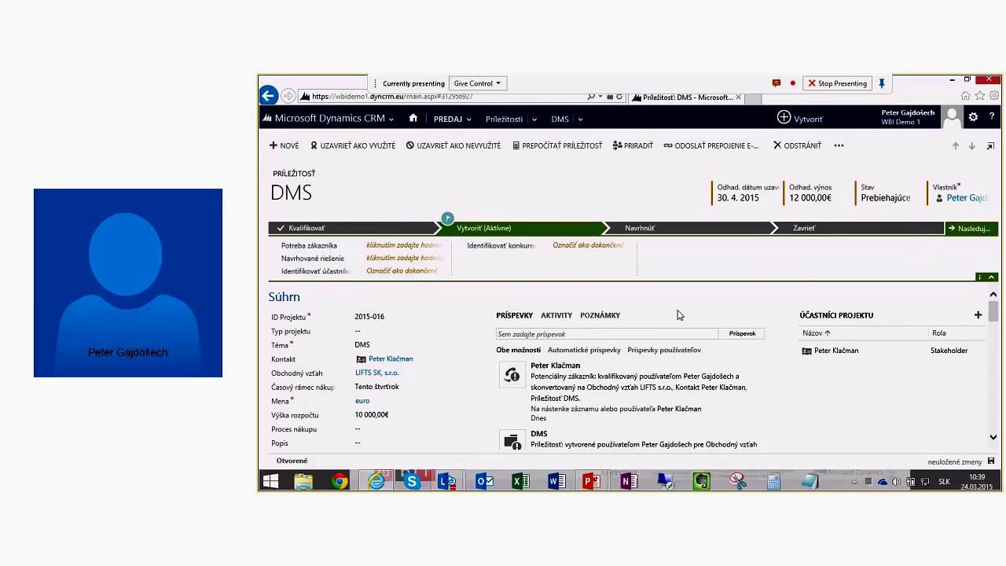
scroll(657, 314, down, 1)
scroll(597, 313, up, 1)
Step: Enter the customer need 'oprvaenia zlepsit pristripy zrychlit shcv procesy' in Potreba zákazníka
click(395, 246)
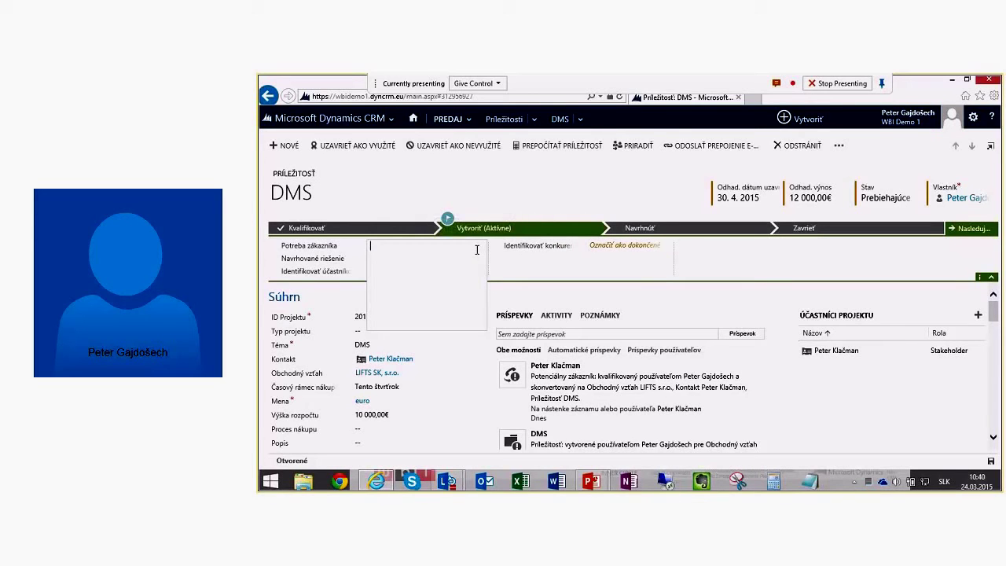
text(oprvaenia zlepsit pristripy zrychlit shcv procesy)
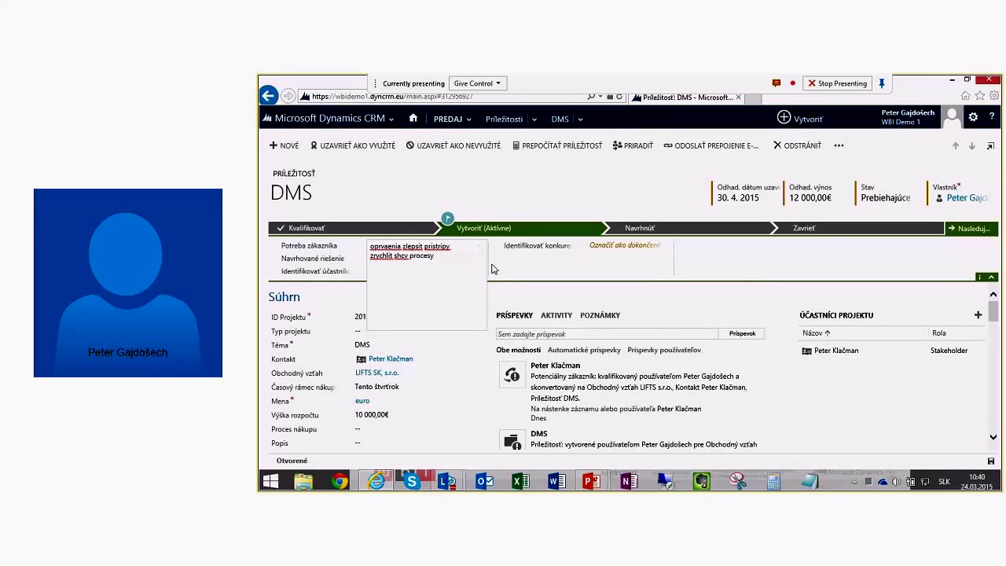
click(492, 269)
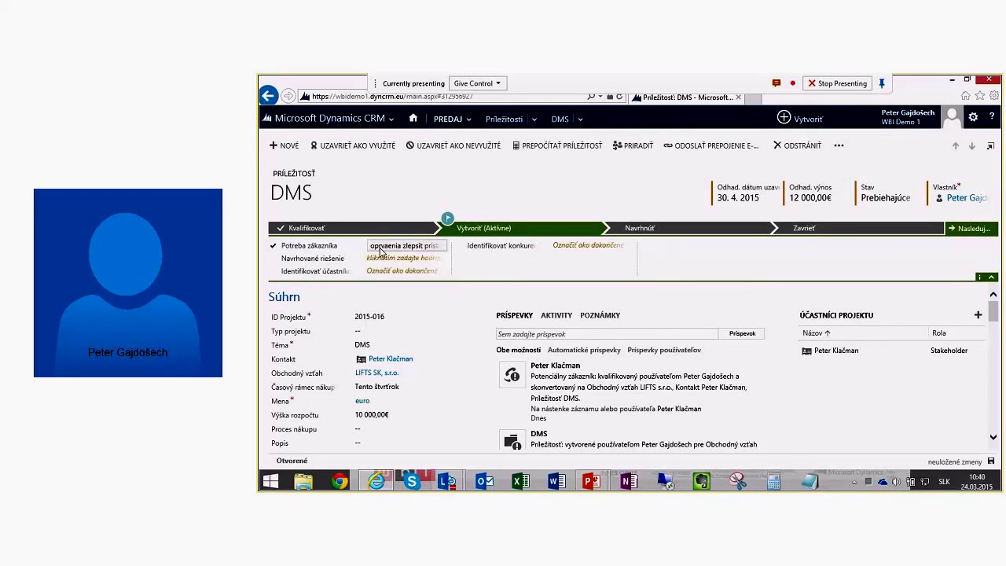
Step: Set the proposed solution (Navrhované riešenie) to 'SharePoint, WF'
click(378, 264)
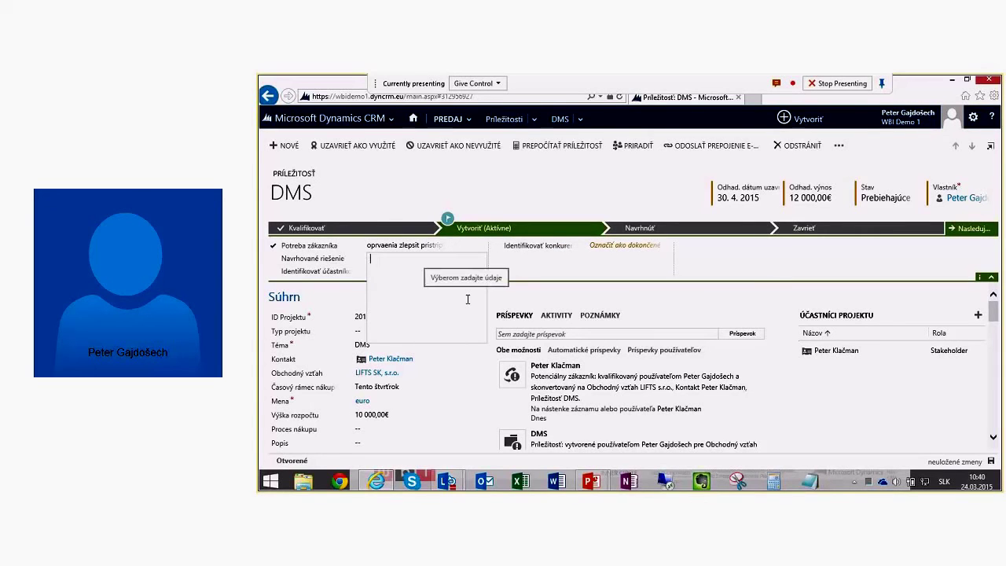
text(D)
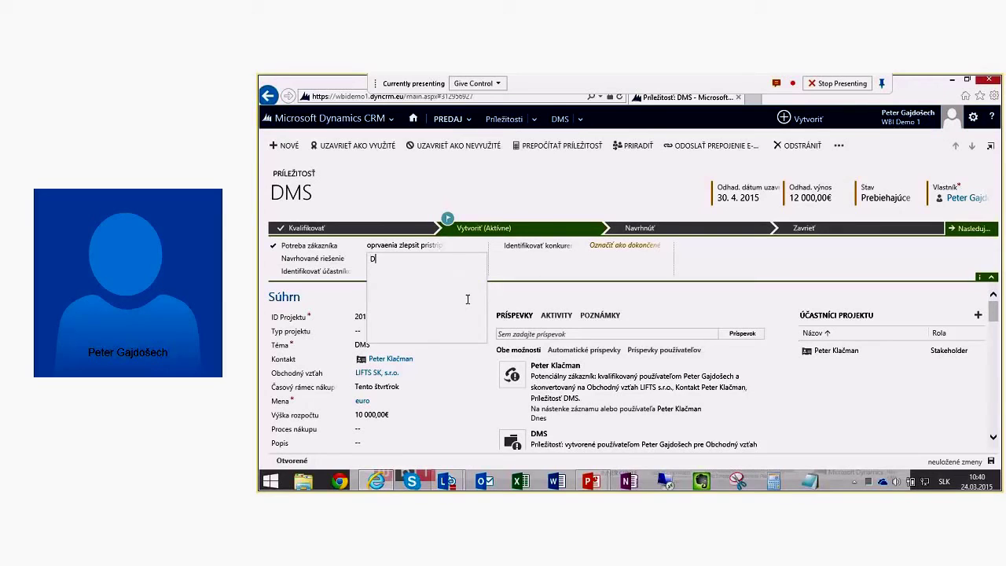
text(harePi)
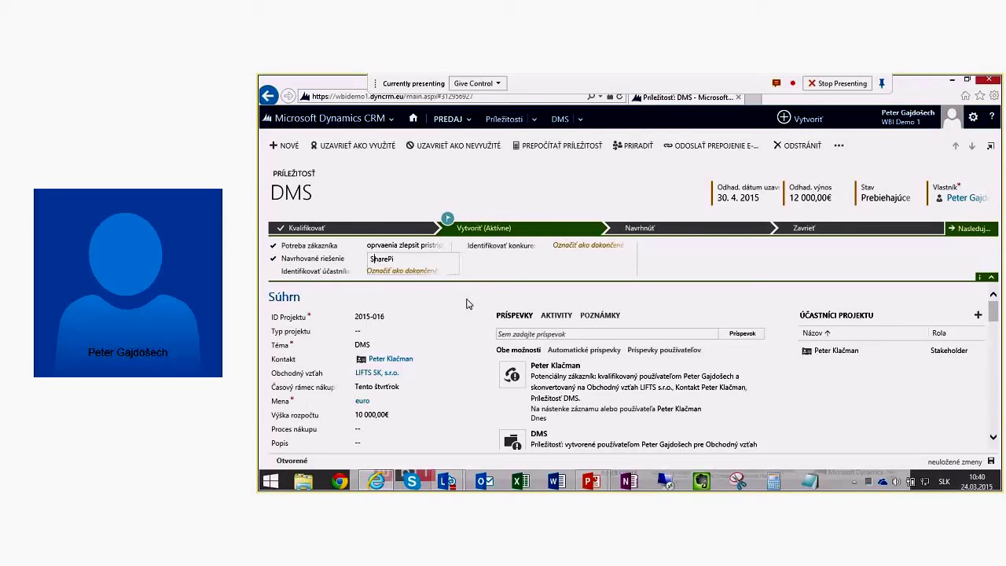
key(BackSpace)
text(ont)
key(BackSpace)
key(BackSpace)
text(int, WF)
click(471, 319)
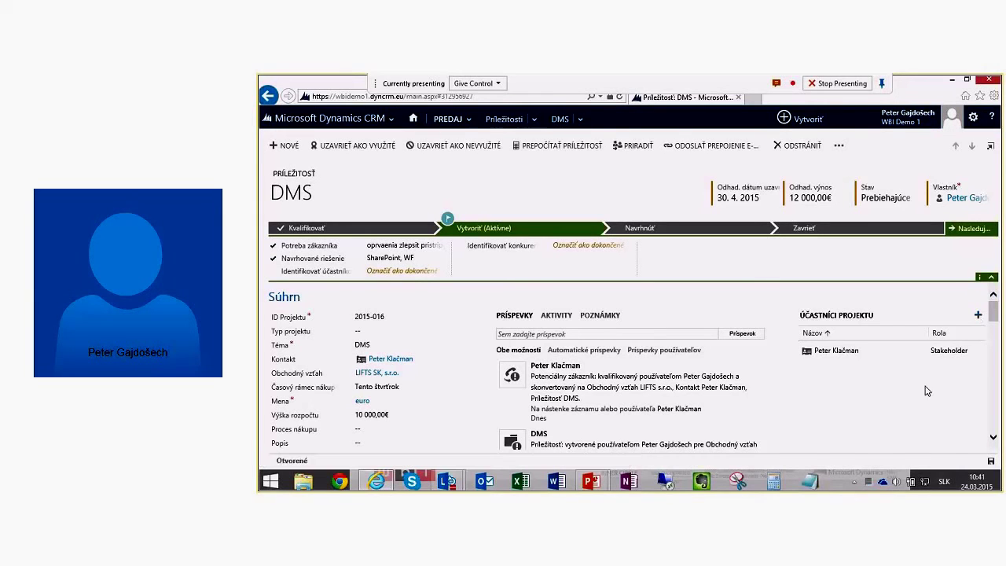
Step: Mark Identifikovať účastníkov as done in the Vytvoriť stage
click(402, 270)
scroll(869, 390, down, 3)
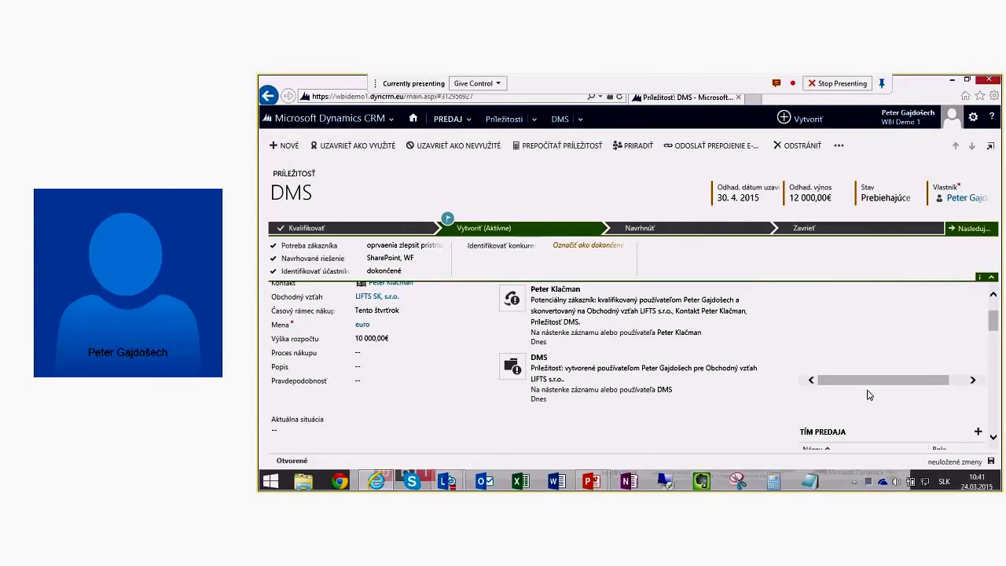
Step: Add IBM as a competitor and mark the competitor-identification step done
scroll(887, 367, down, 5)
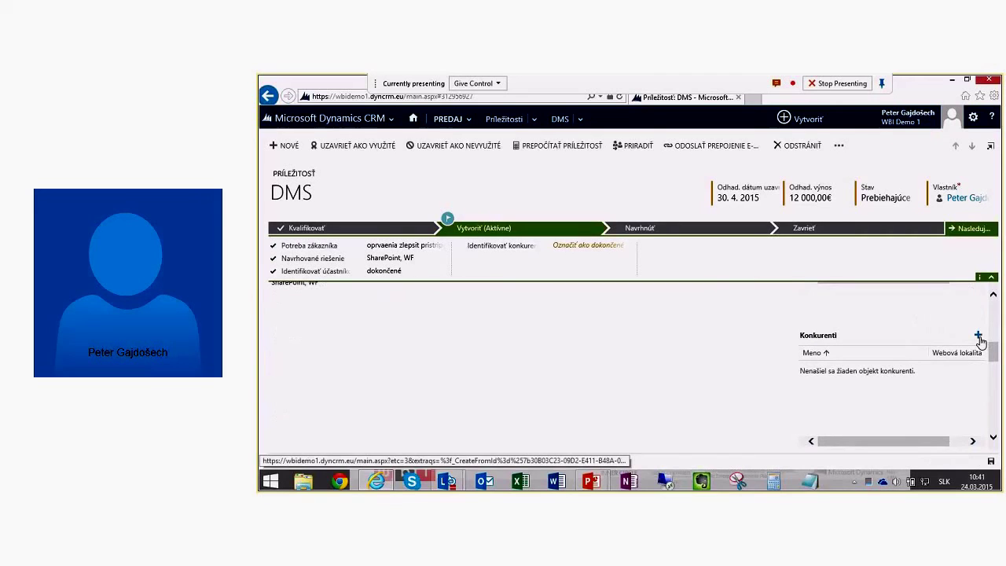
click(977, 334)
text(ib)
key(Return)
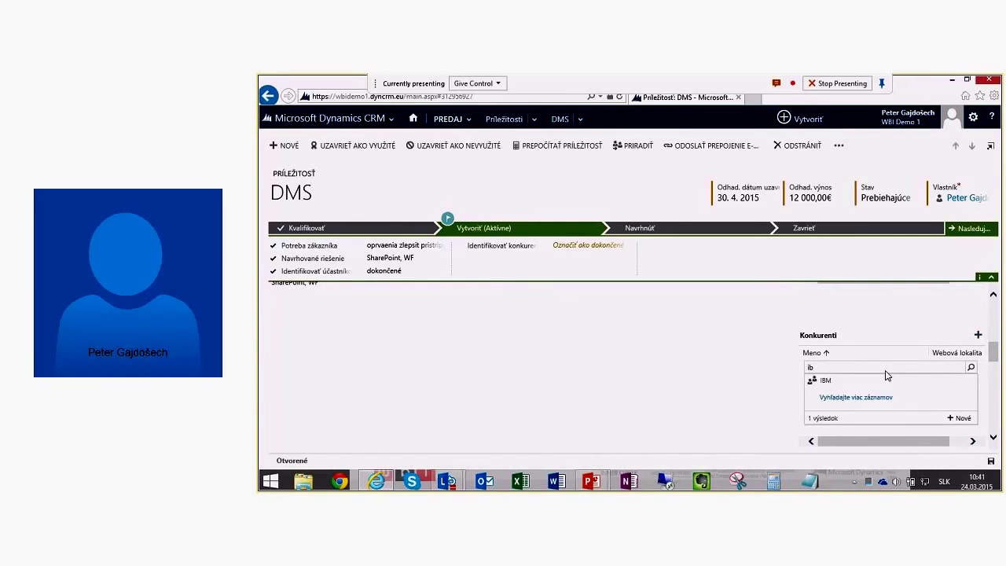
click(849, 384)
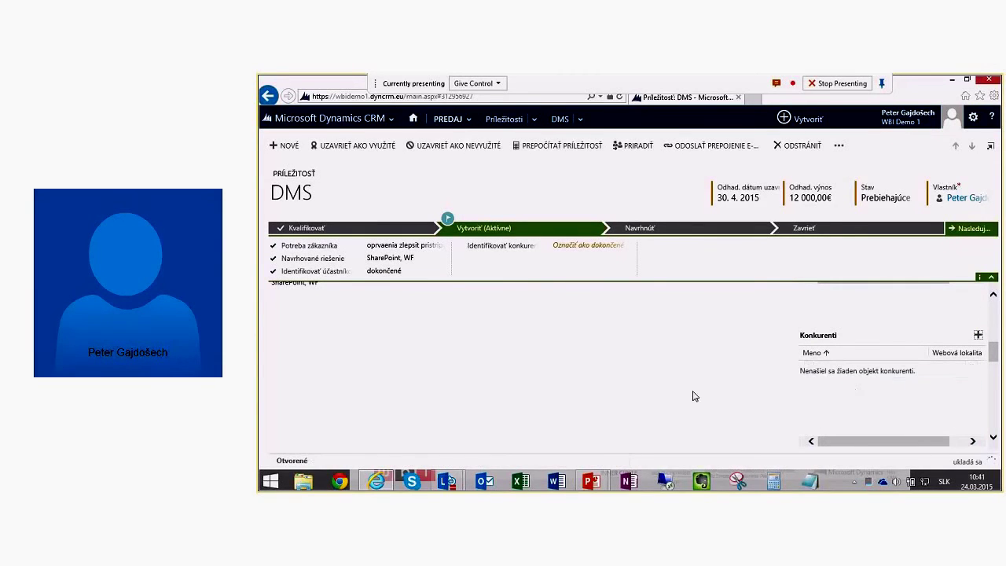
click(591, 246)
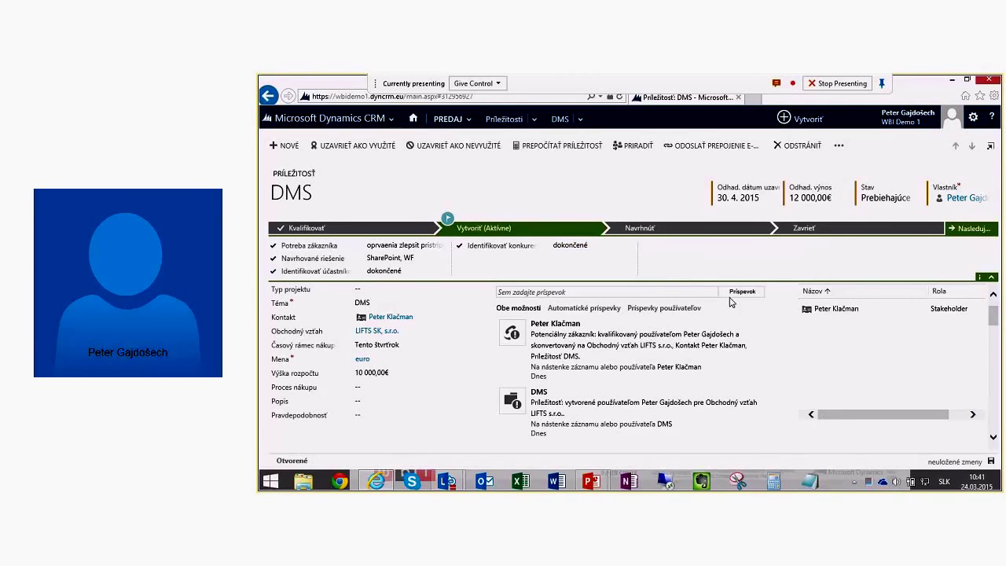
Step: Add two colleagues to the opportunity's sales team (TÍM PREDAJA)
scroll(843, 360, down, 1)
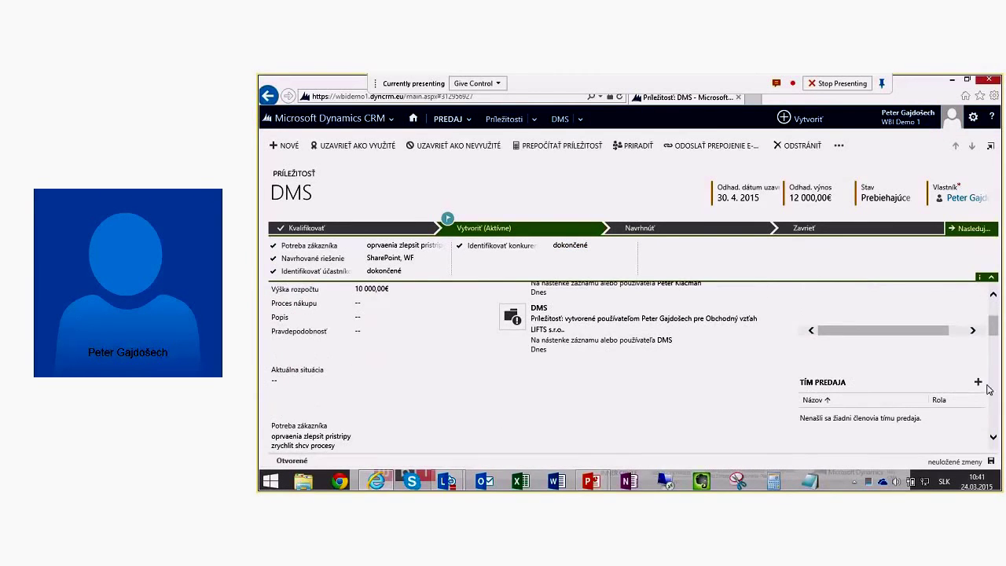
click(978, 383)
text(pga)
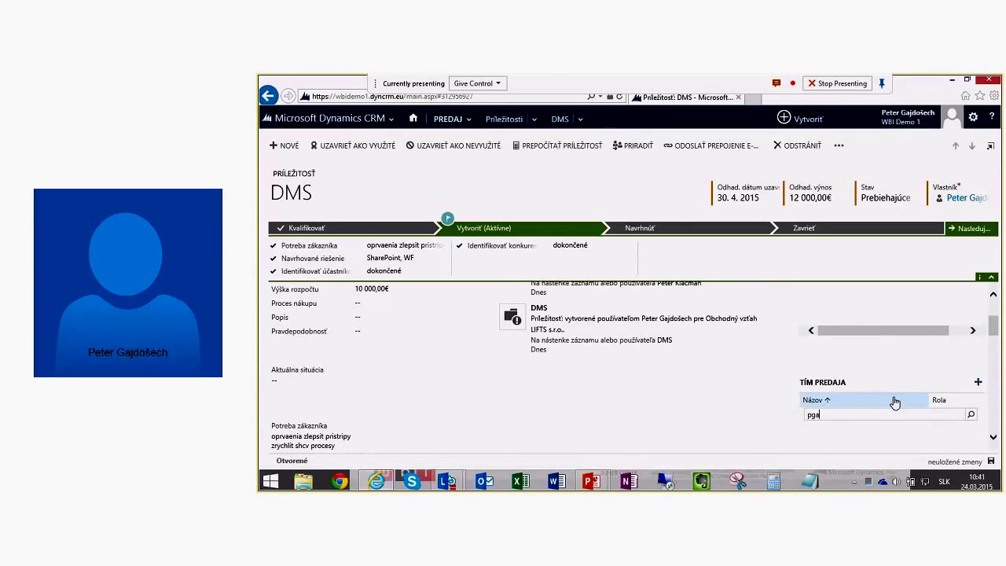
text(j)
key(BackSpace)
key(BackSpace)
key(BackSpace)
key(BackSpace)
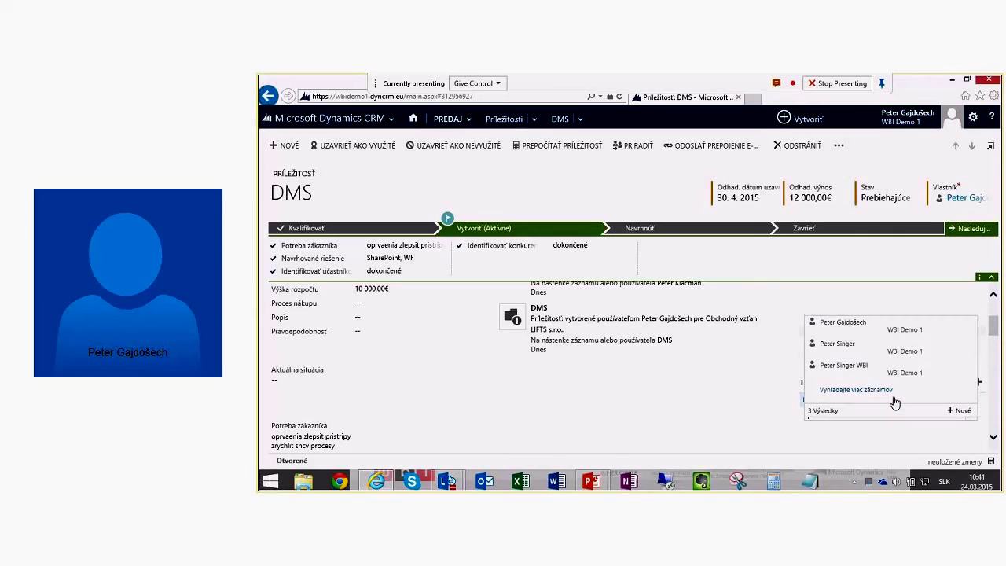
click(894, 326)
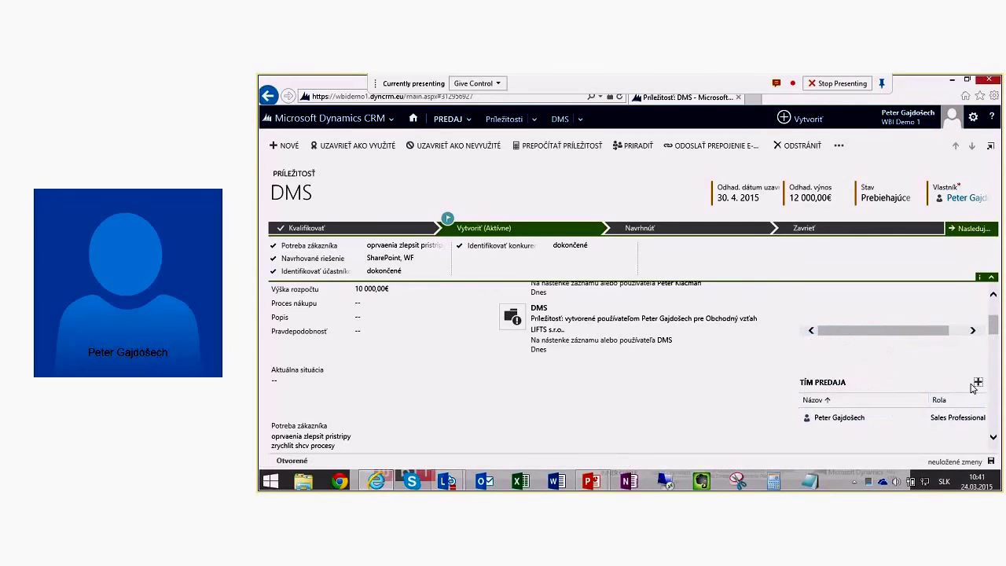
text(dita)
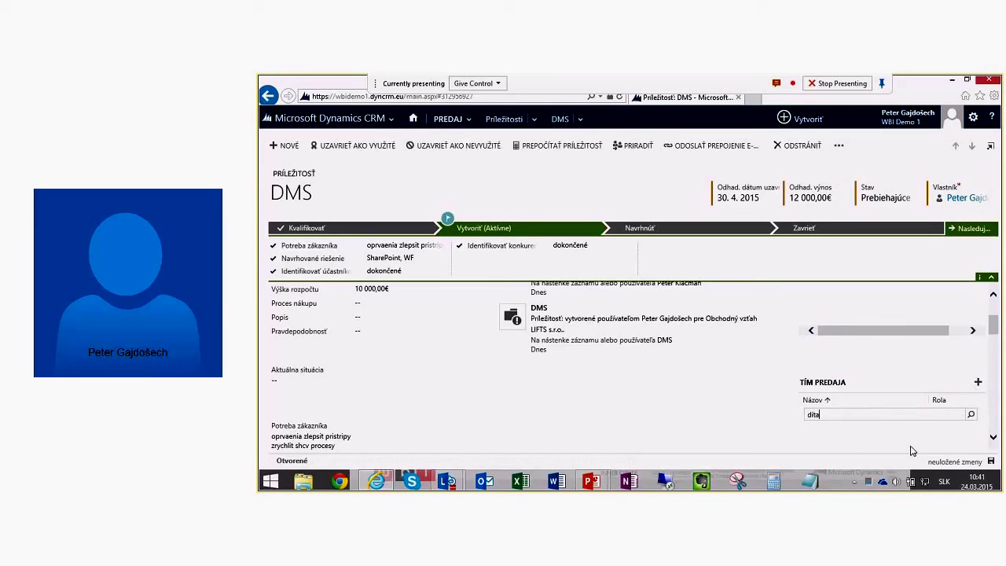
key(ctrl+a)
key(BackSpace)
text(dusa)
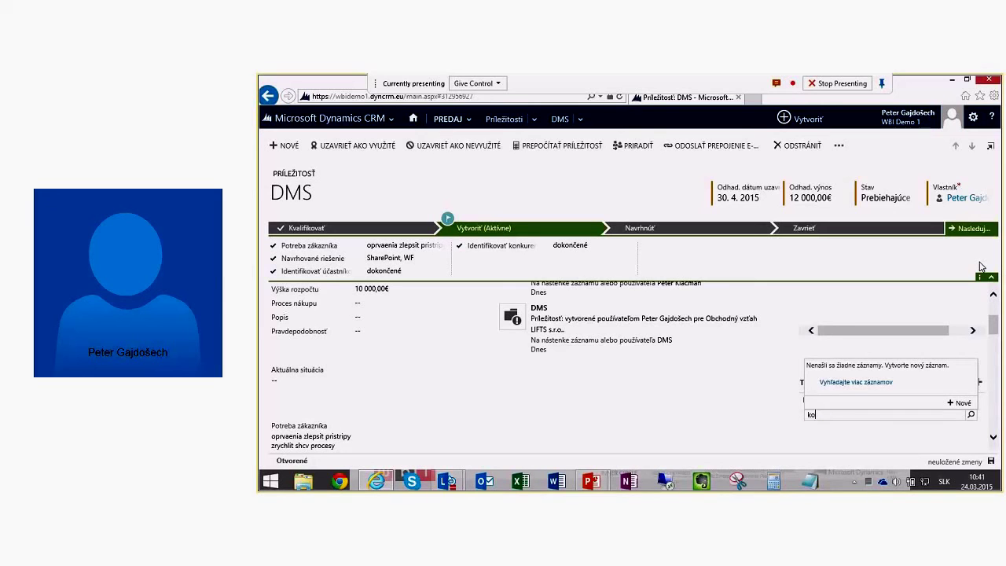
click(875, 378)
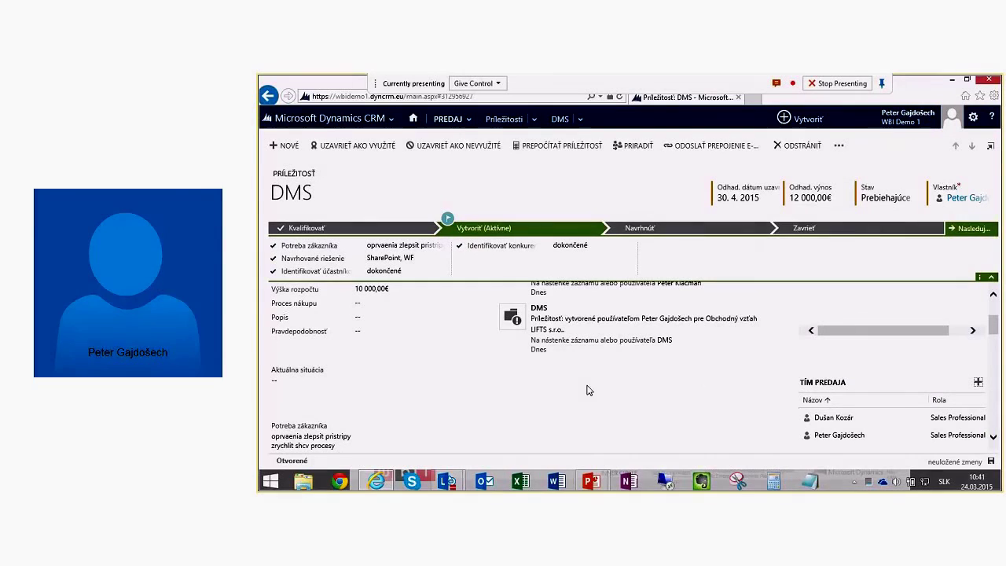
mouse_move(590, 481)
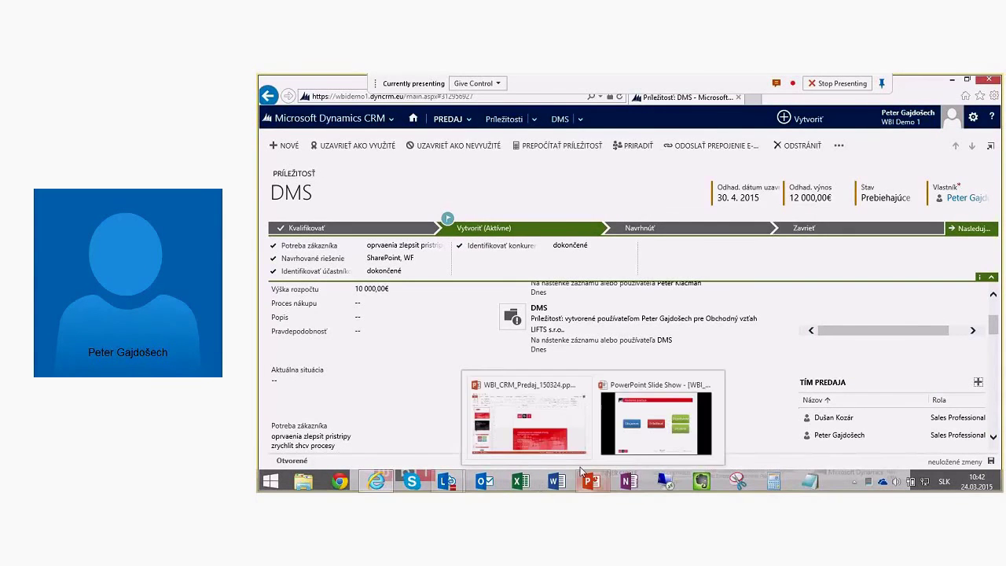
mouse_move(574, 433)
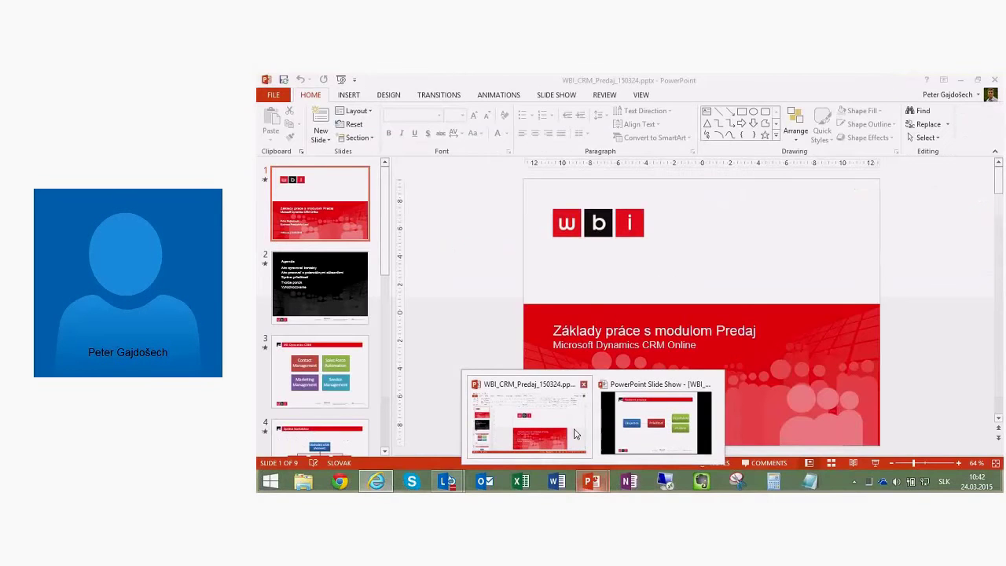
scroll(539, 411, up, 2)
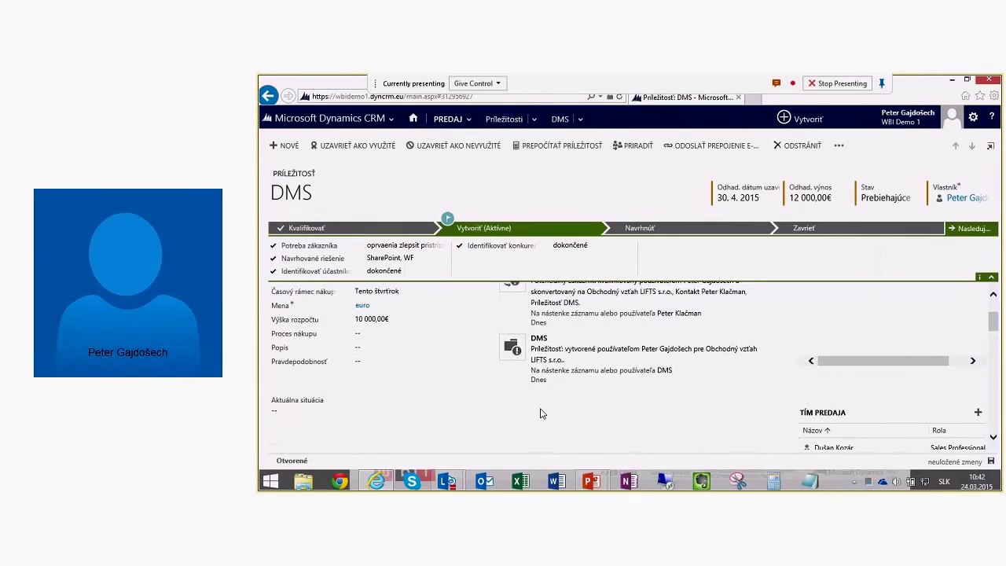
click(359, 374)
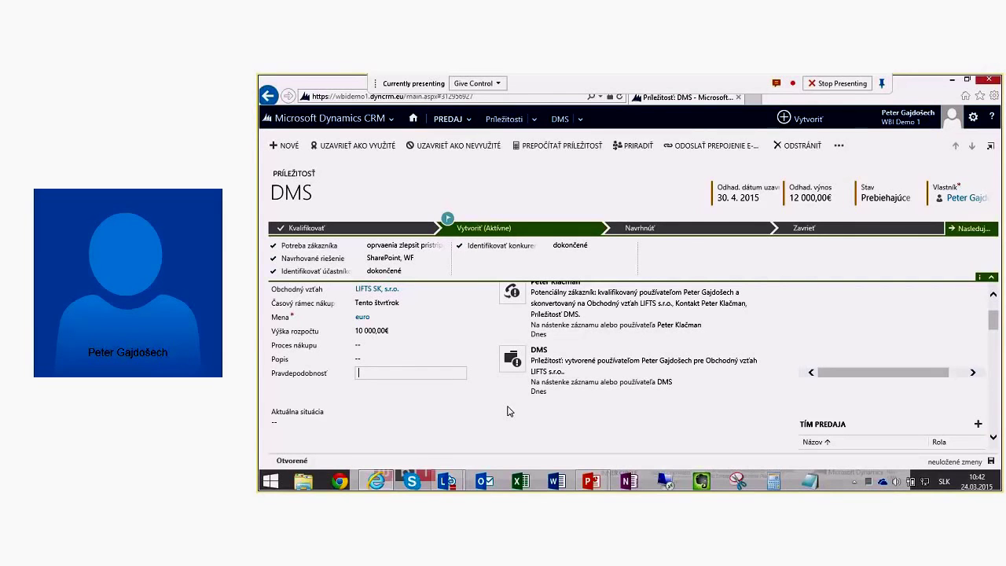
text(40)
click(507, 406)
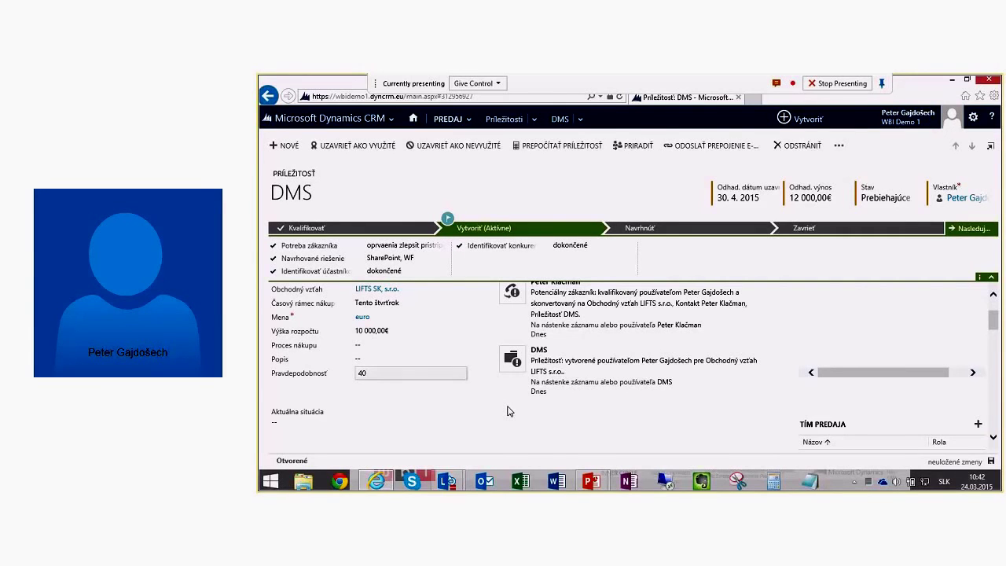
scroll(507, 429, down, 3)
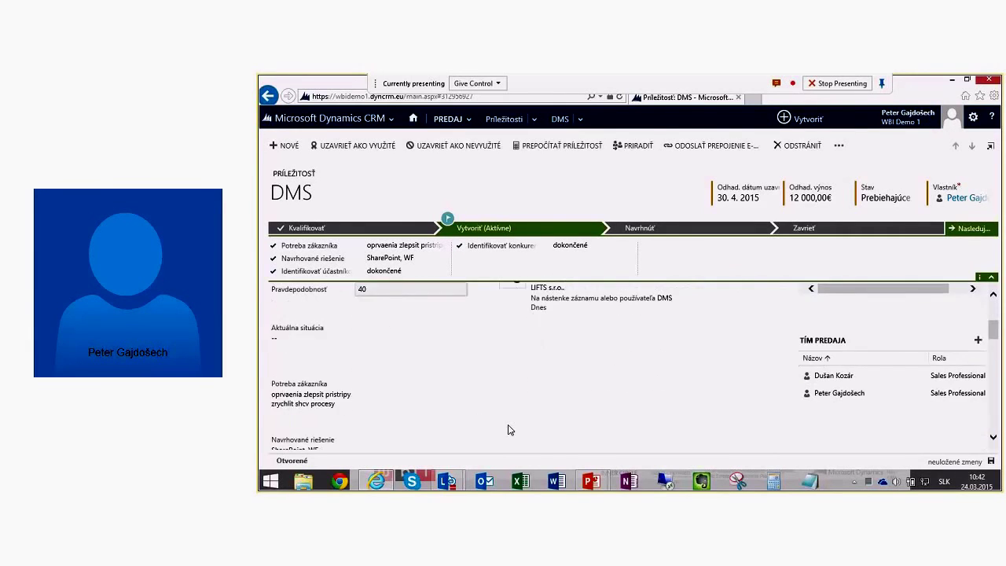
scroll(507, 429, down, 3)
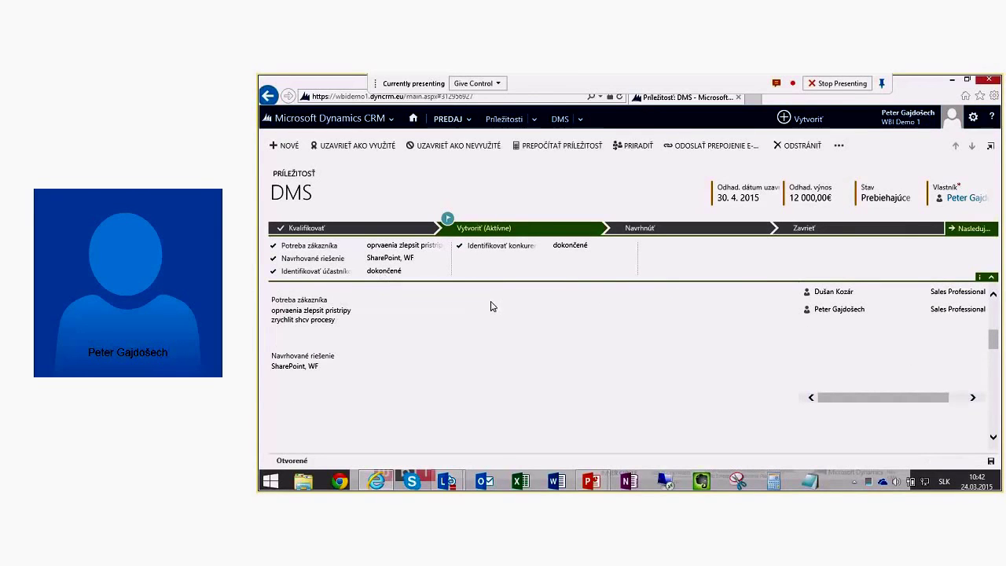
Step: Choose Základný in the opportunity's Cenník price-list lookup
scroll(486, 426, down, 3)
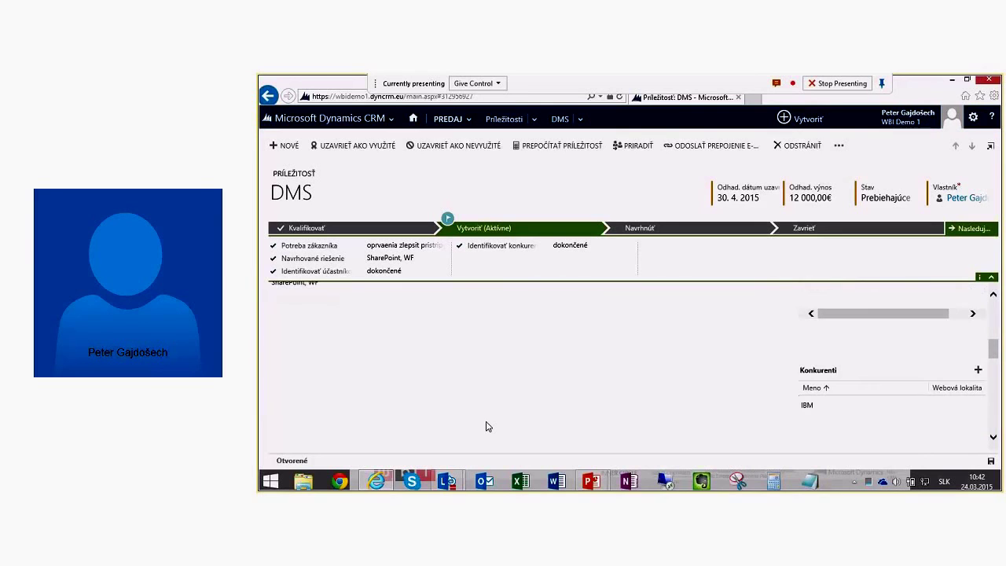
scroll(485, 426, down, 5)
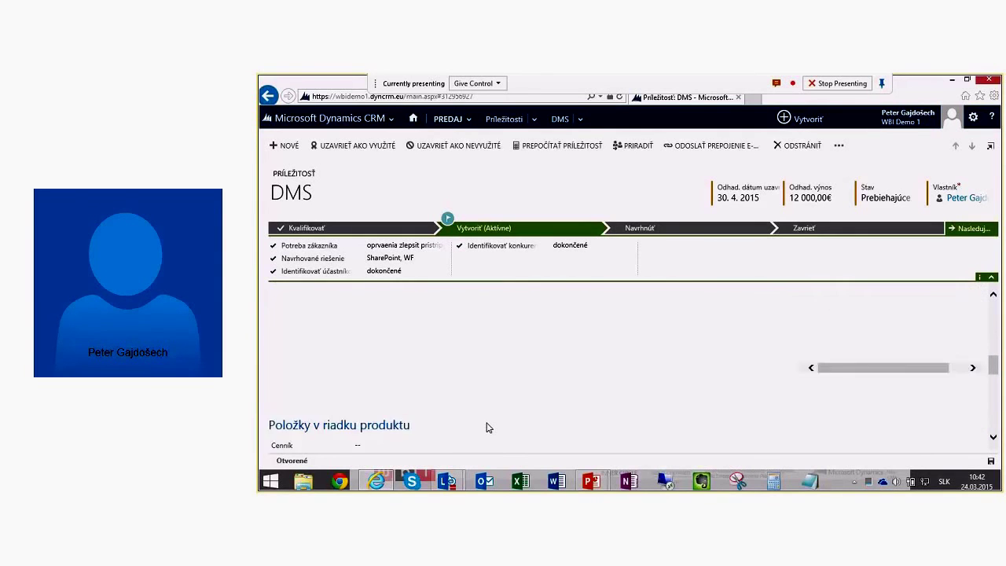
scroll(487, 426, down, 2)
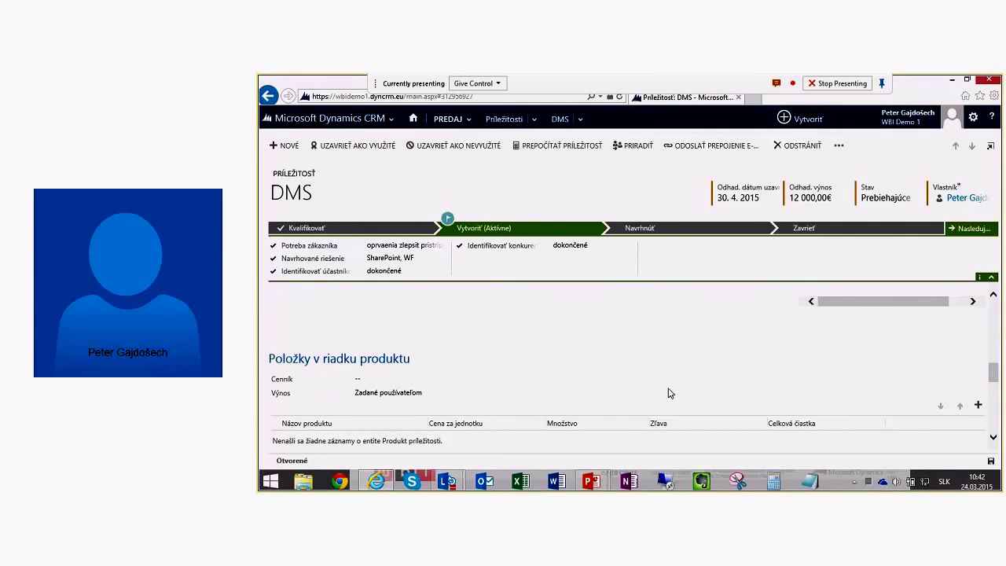
scroll(460, 342, down, 1)
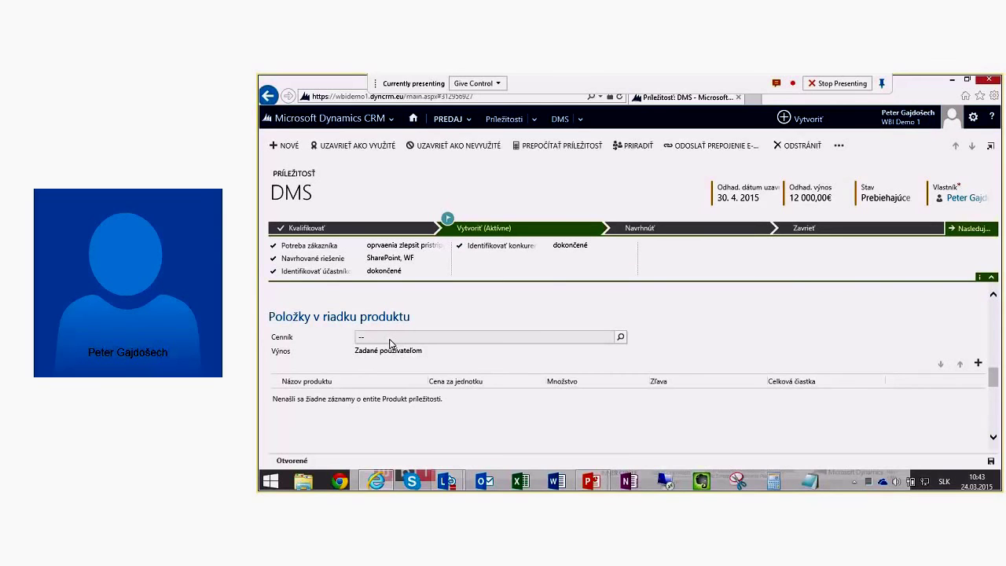
click(390, 338)
text(zut)
key(BackSpace)
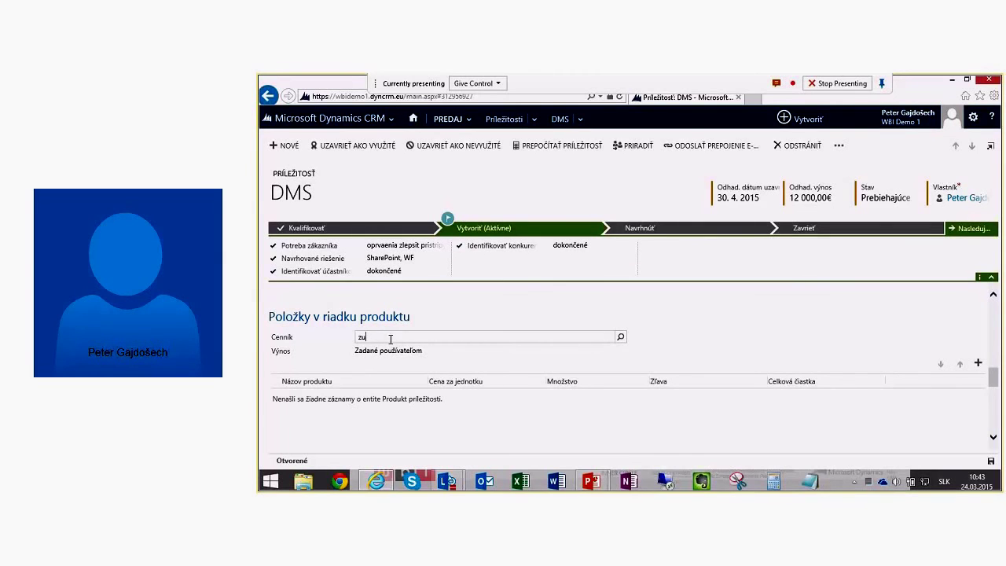
click(391, 344)
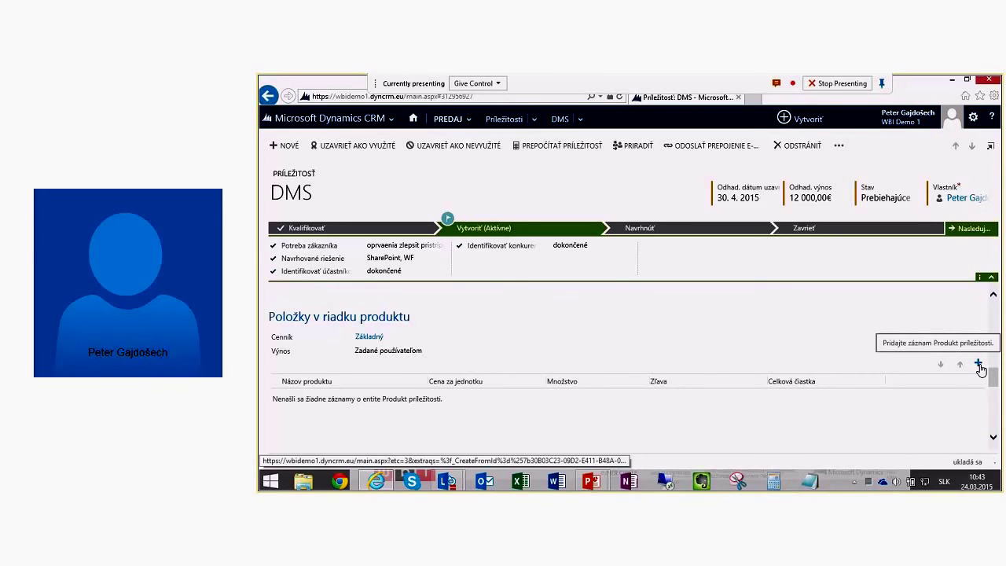
Step: Add an existing-product line for DMS with quantity 10, totalling 1 000,00€
click(978, 365)
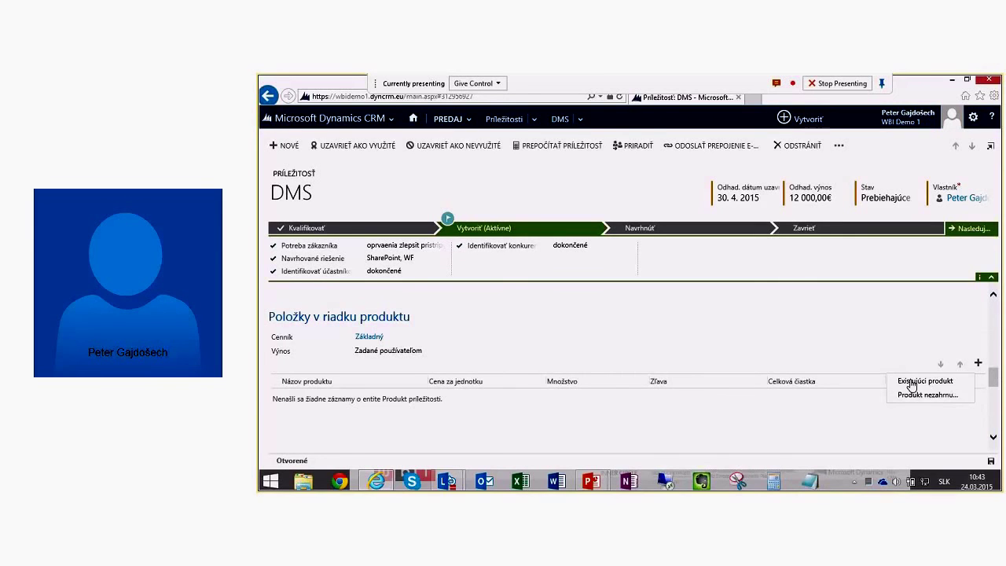
click(924, 382)
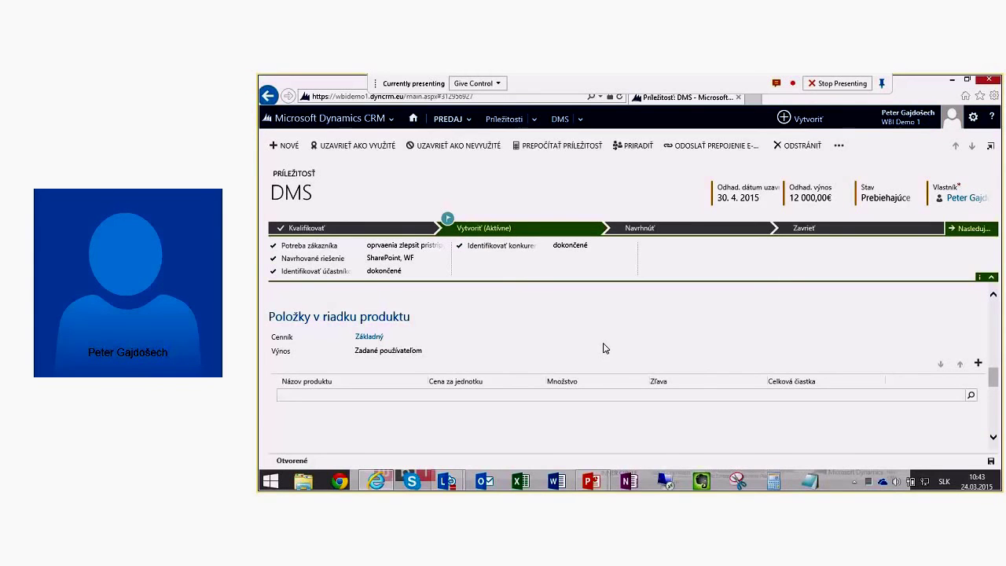
text(dm)
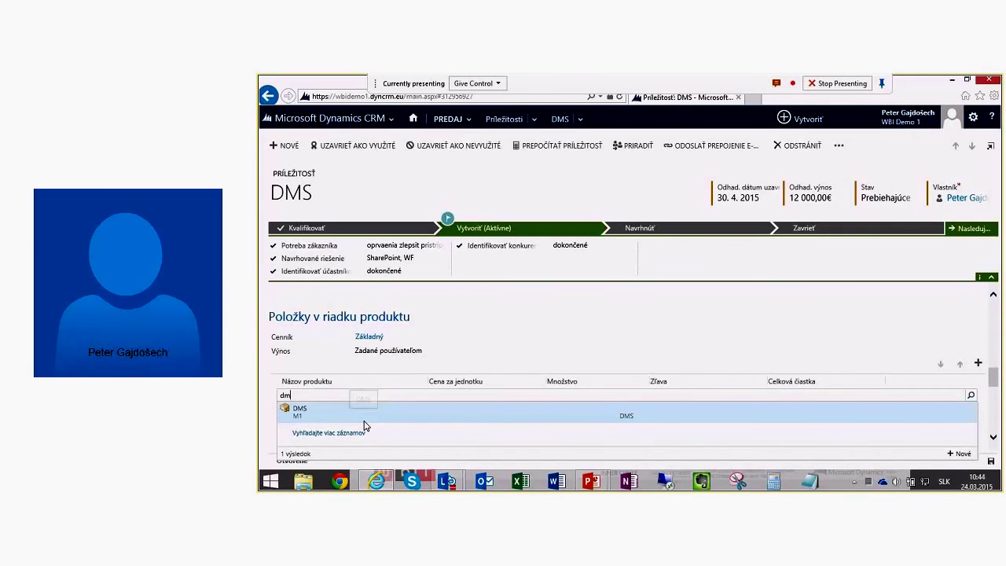
click(343, 417)
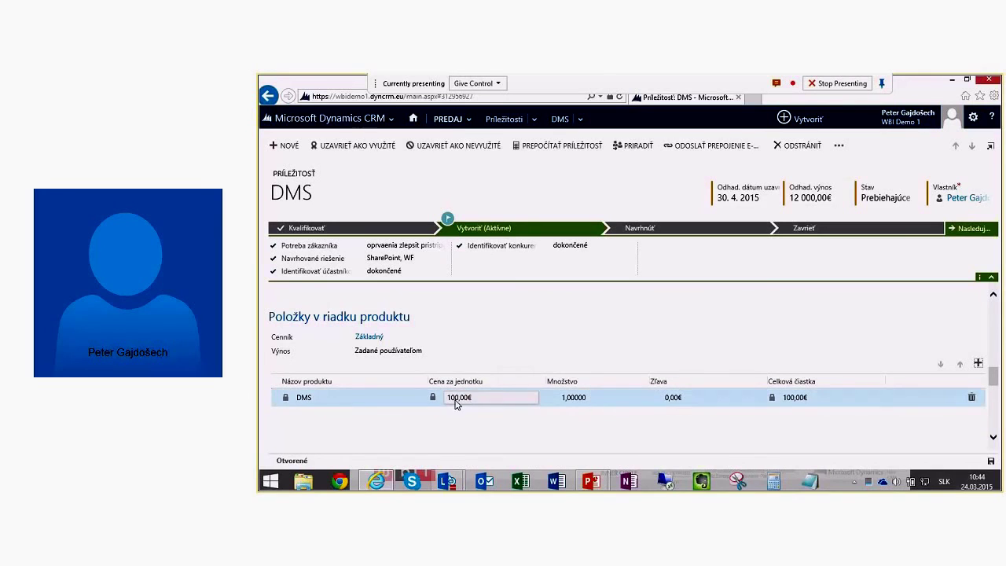
click(579, 400)
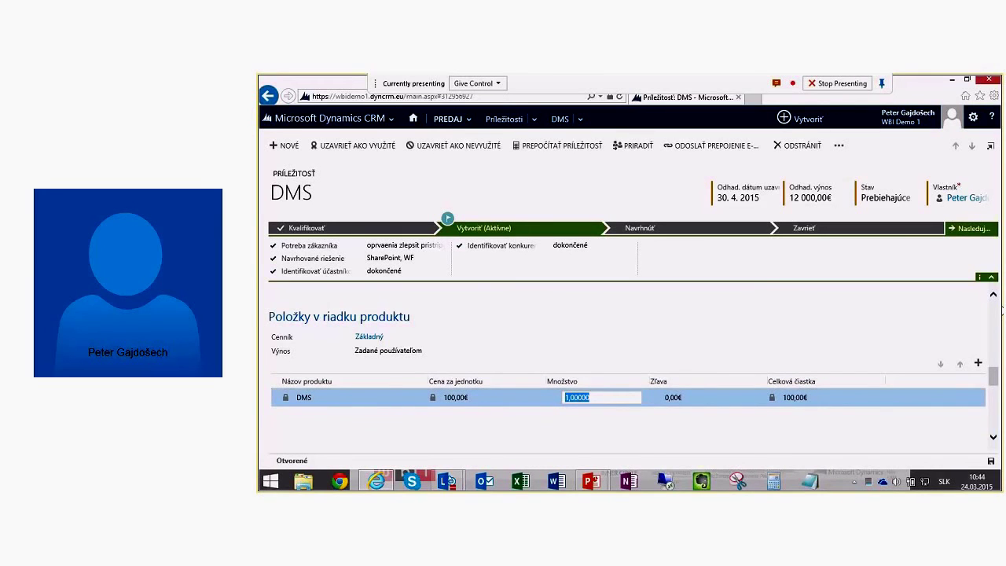
text(10)
key(Return)
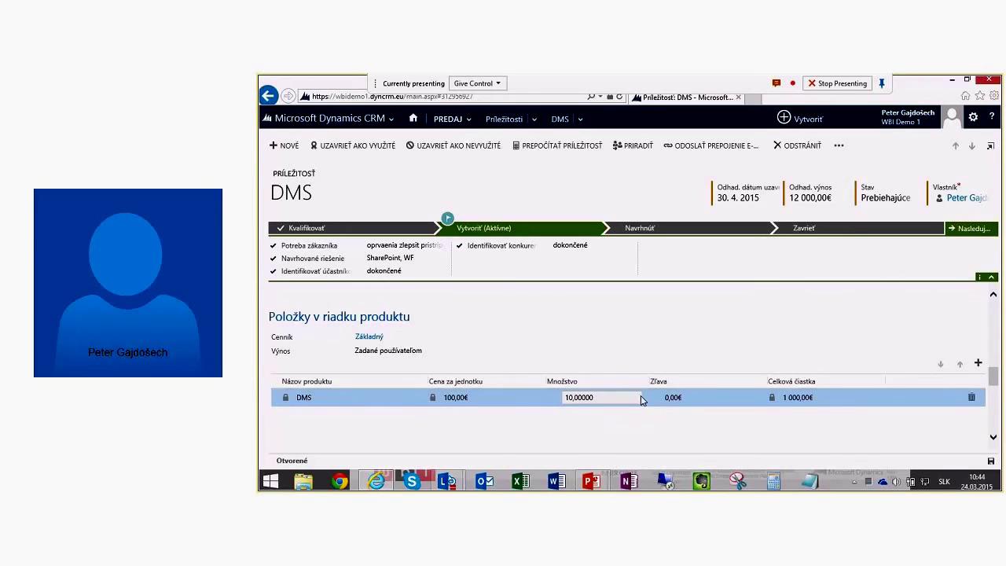
Step: Add a write-in product line 'Implementácia' with unit price 10 000,00€
click(978, 366)
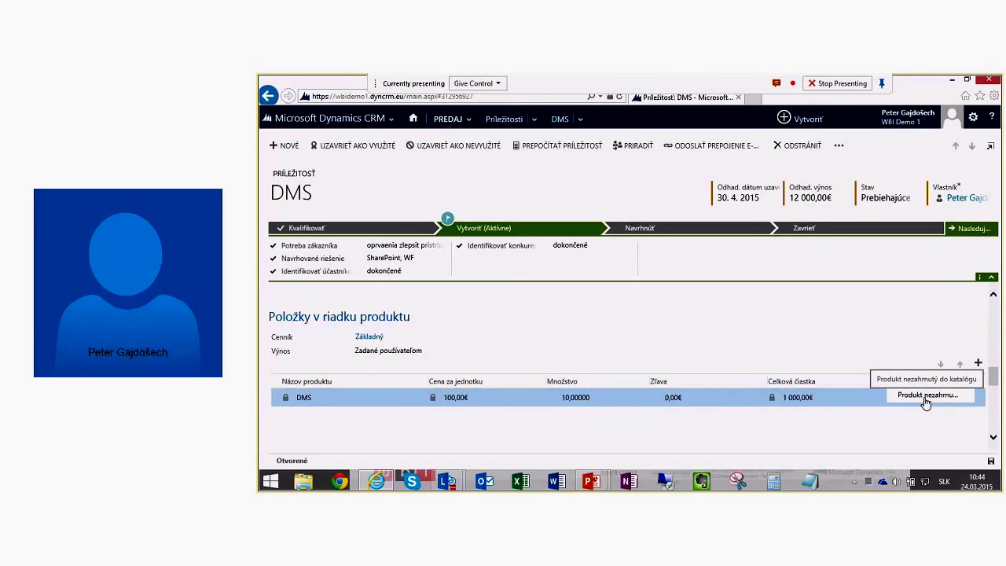
click(926, 397)
click(301, 402)
text(Implementácia)
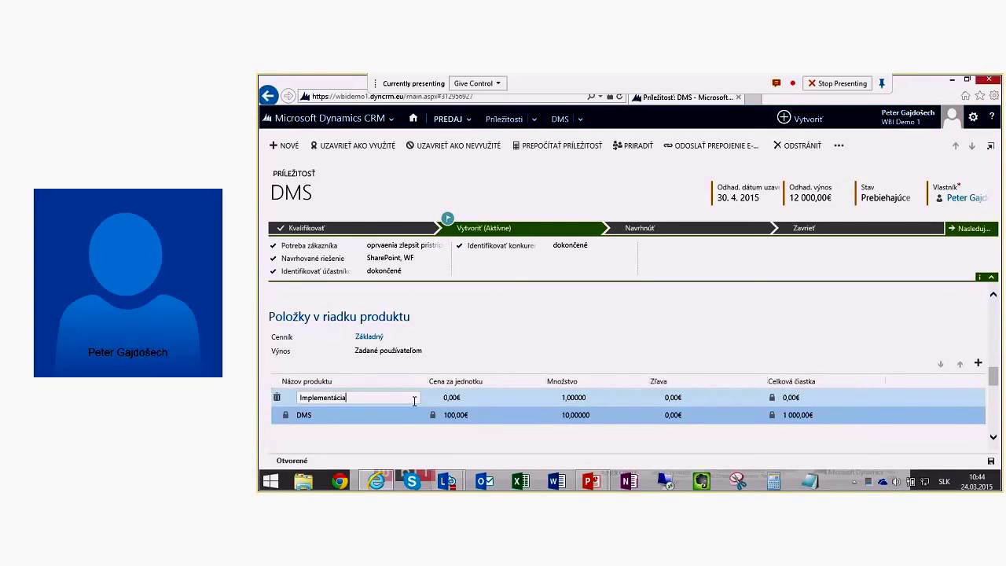
key(Tab)
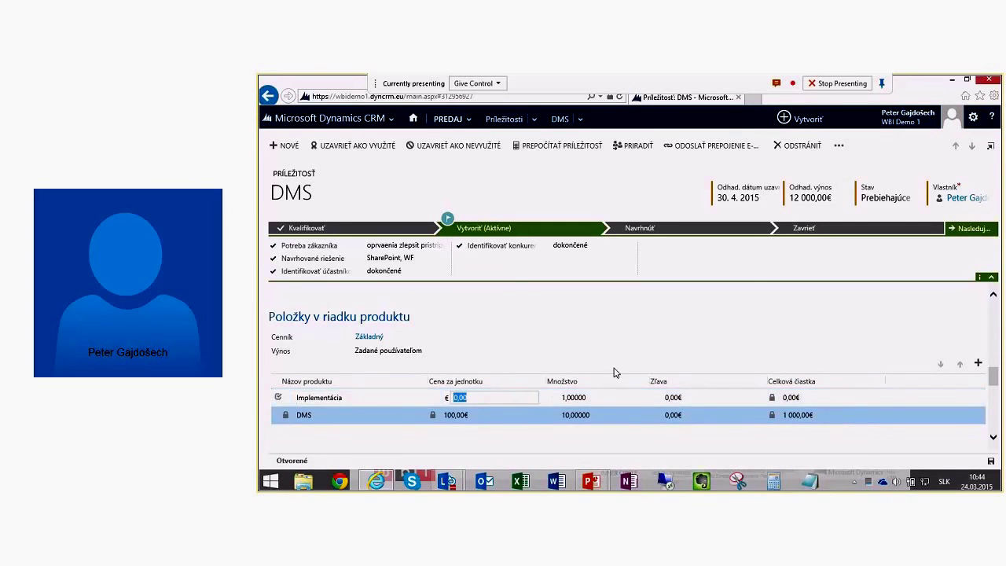
text(10000)
key(Tab)
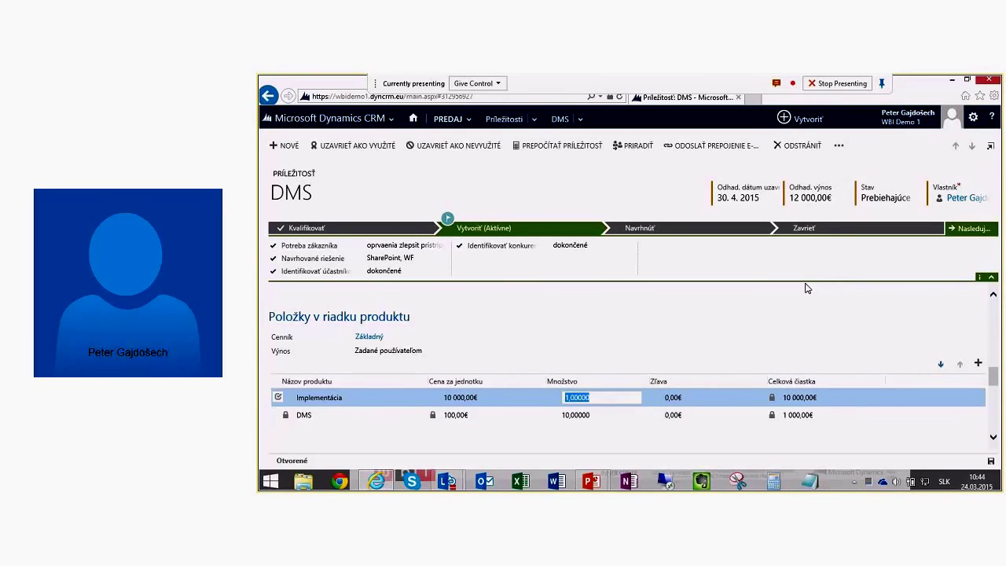
click(860, 322)
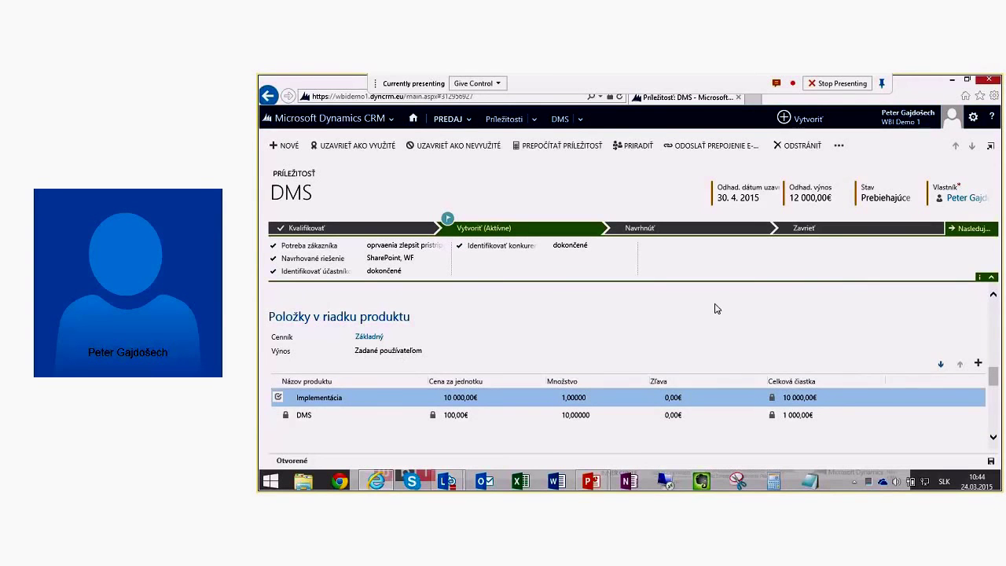
scroll(726, 331, down, 1)
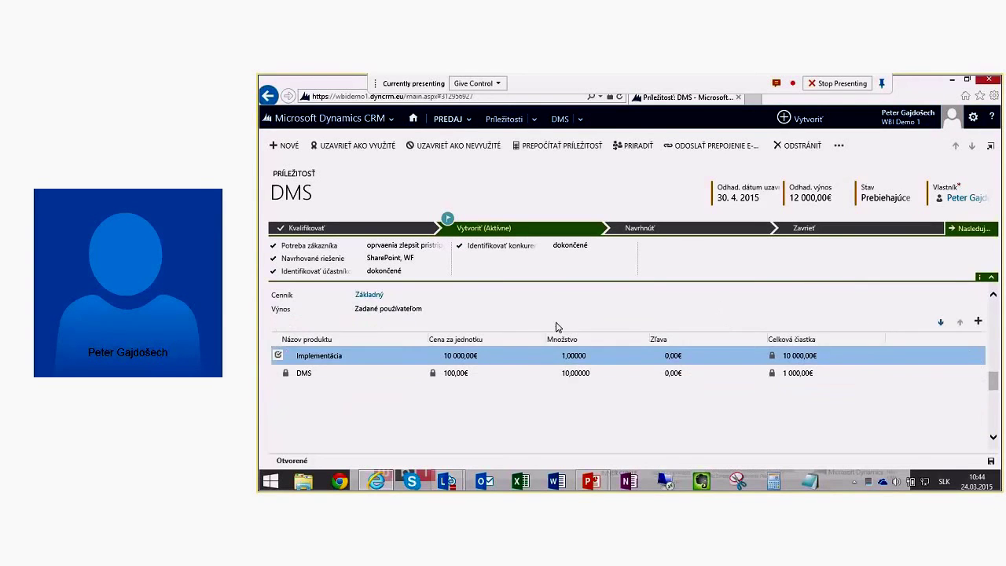
Step: Scroll past the 11 000,00€ price totals down to the empty Cenové ponuky grid
scroll(561, 312, up, 1)
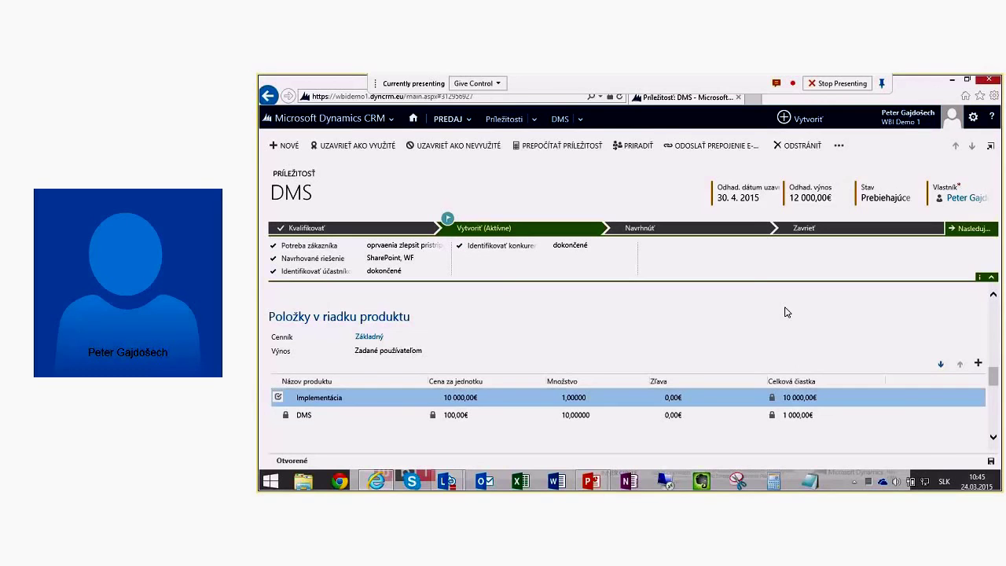
scroll(710, 331, down, 1)
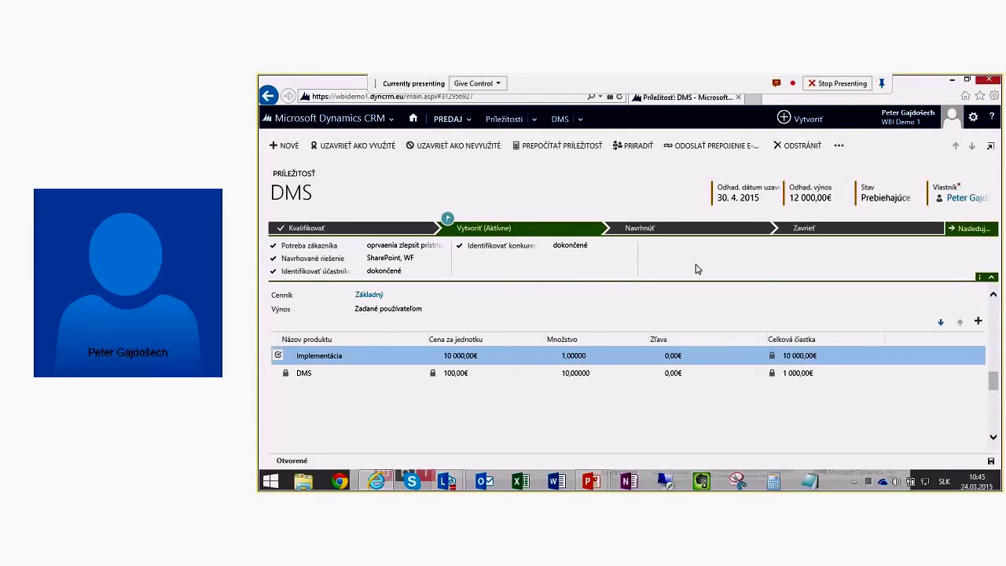
scroll(494, 361, up, 2)
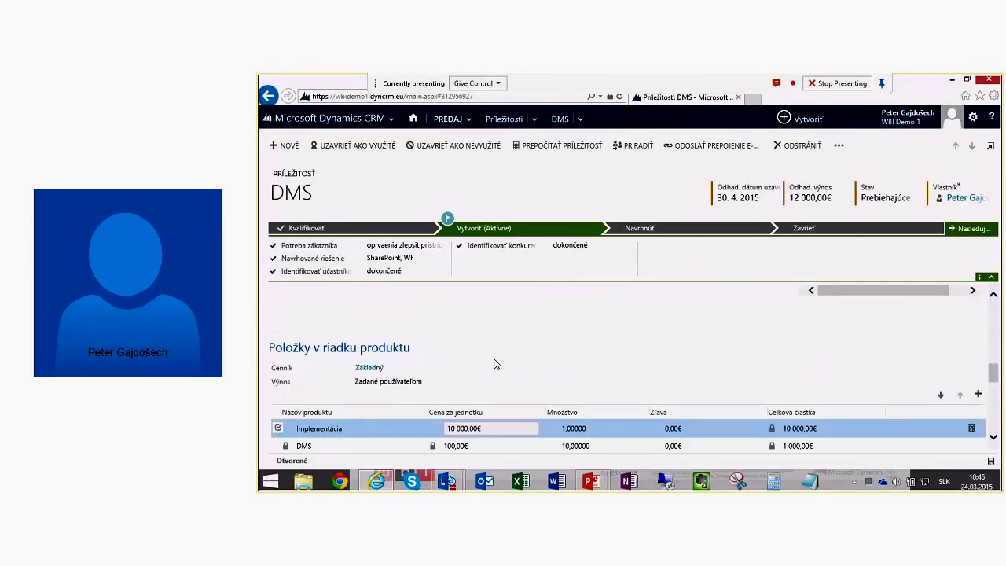
scroll(461, 363, down, 1)
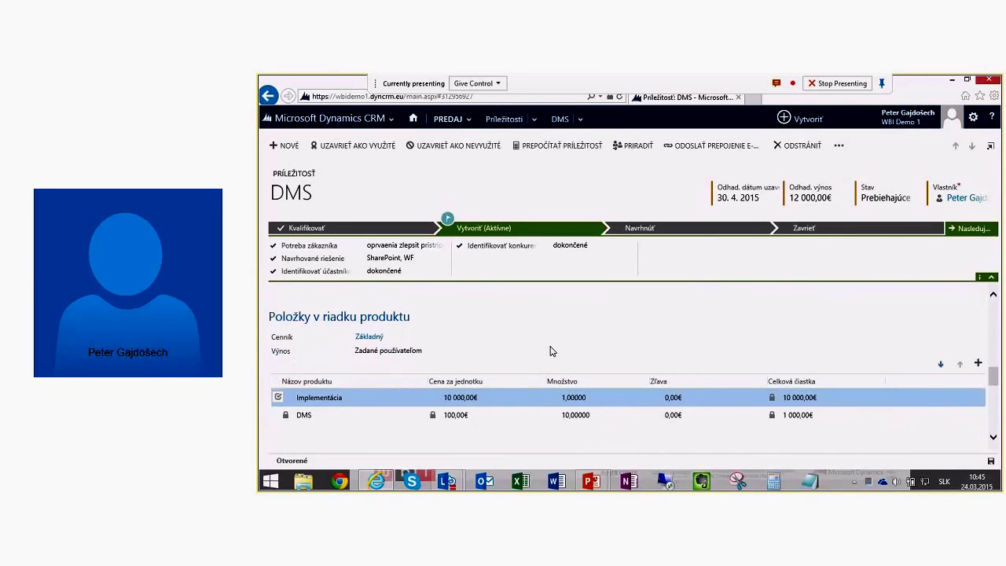
scroll(553, 351, down, 1)
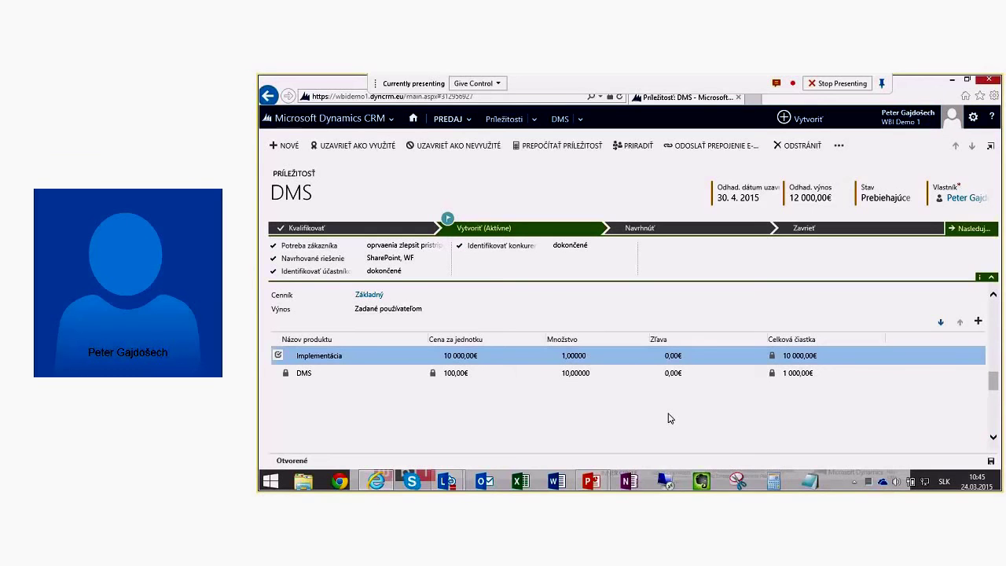
scroll(627, 428, down, 2)
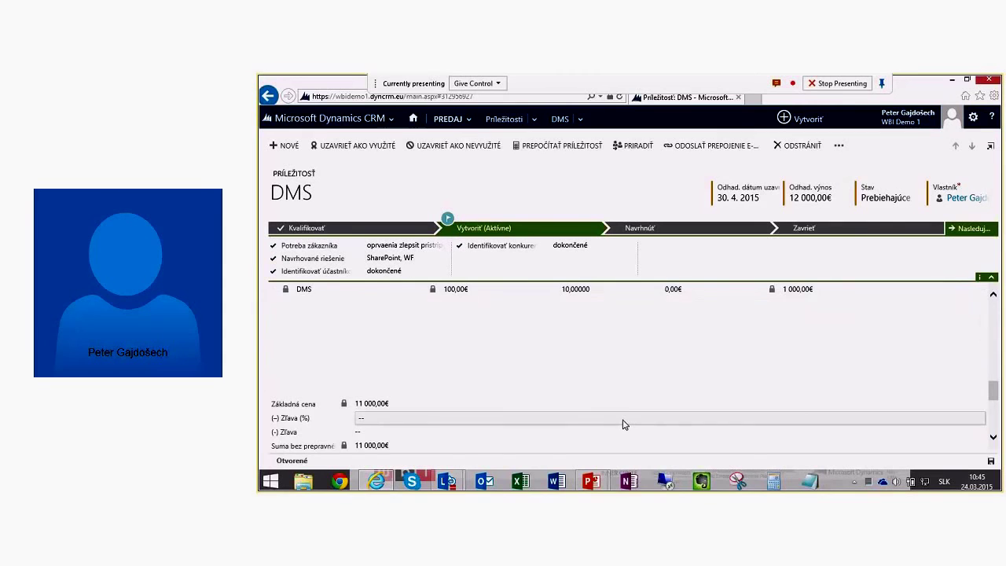
scroll(624, 423, down, 3)
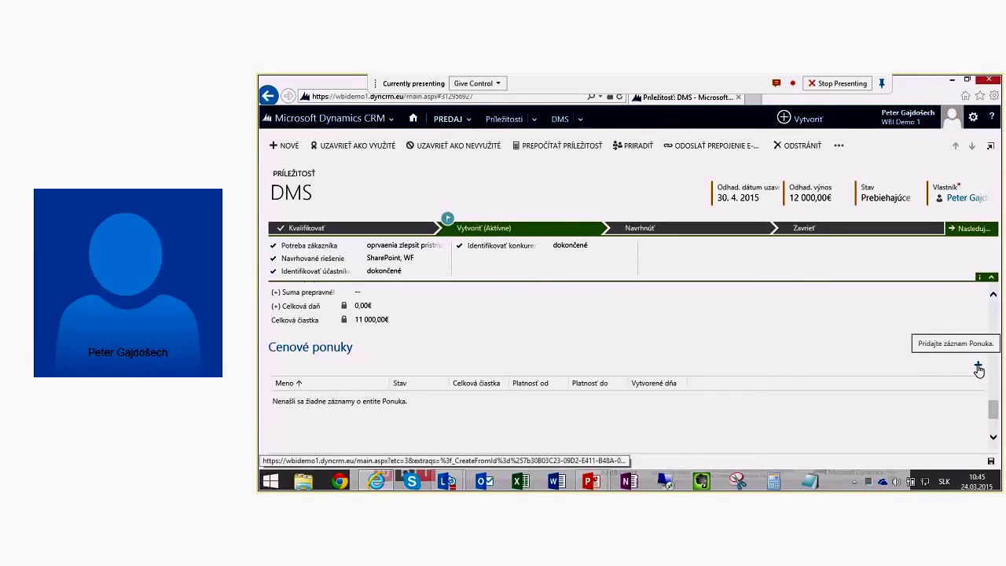
click(979, 368)
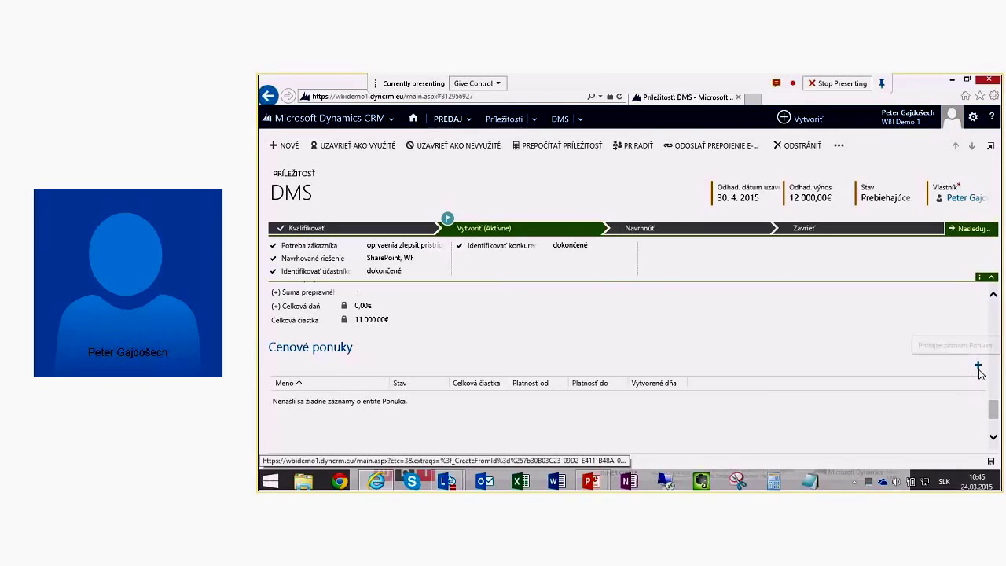
click(977, 369)
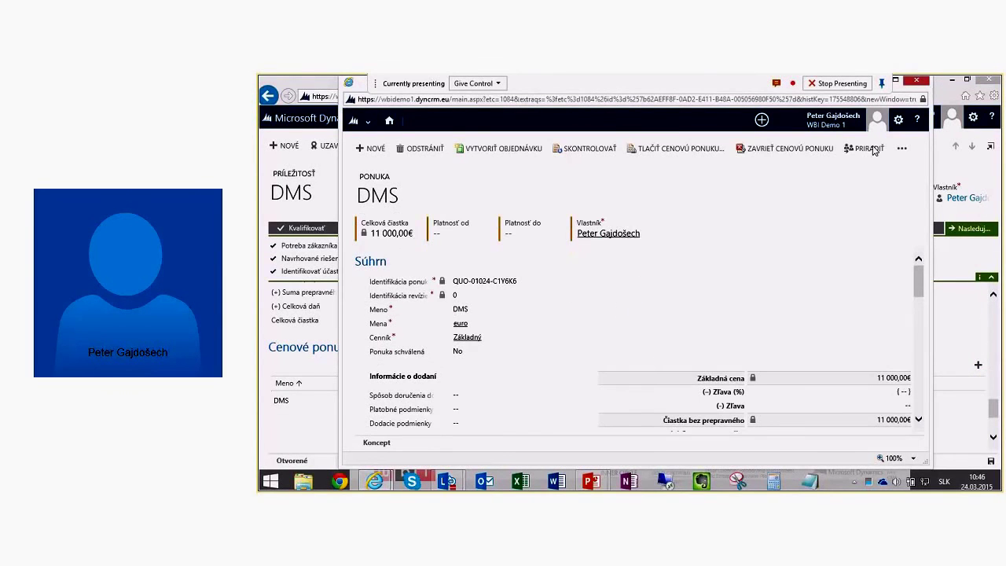
click(916, 81)
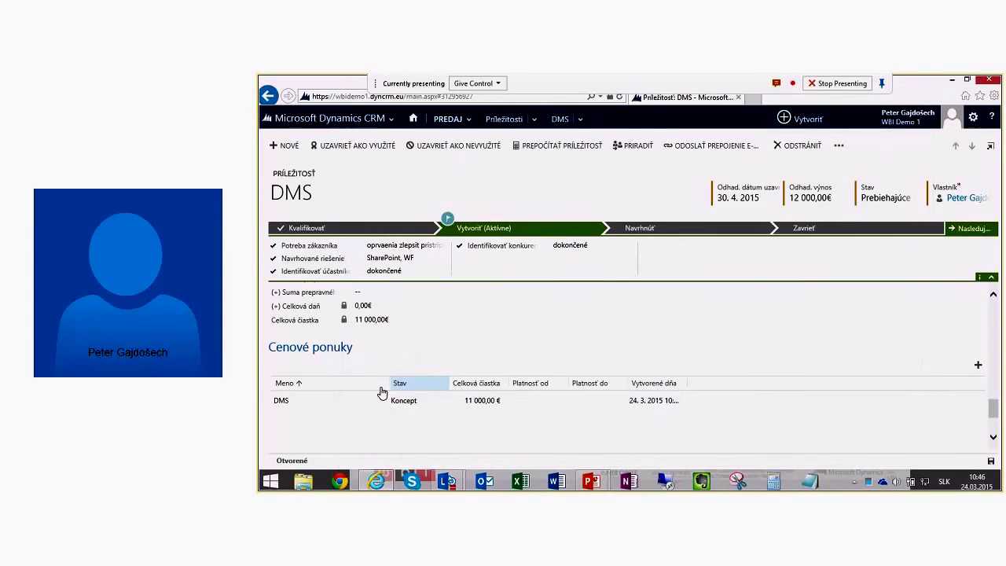
click(281, 400)
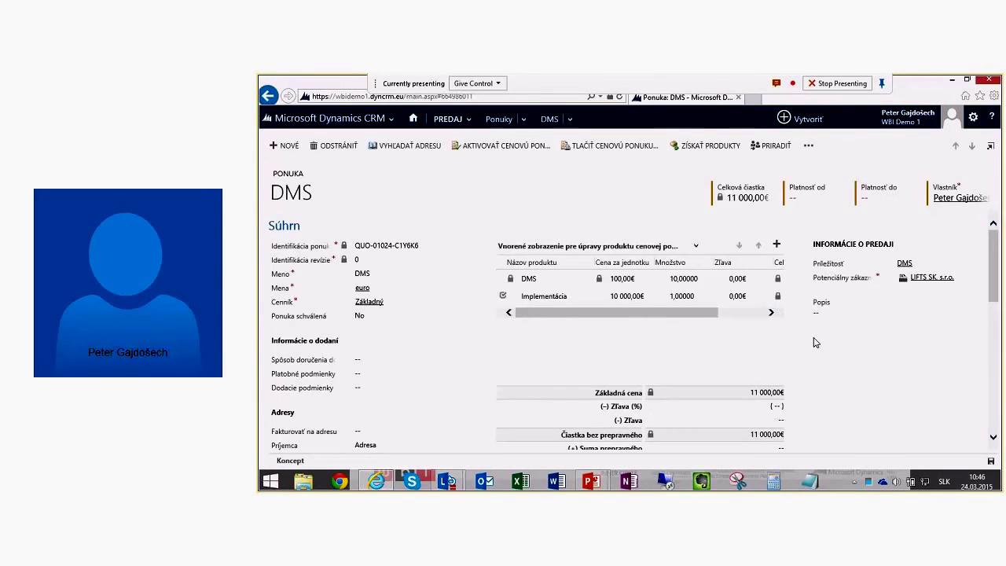
click(940, 409)
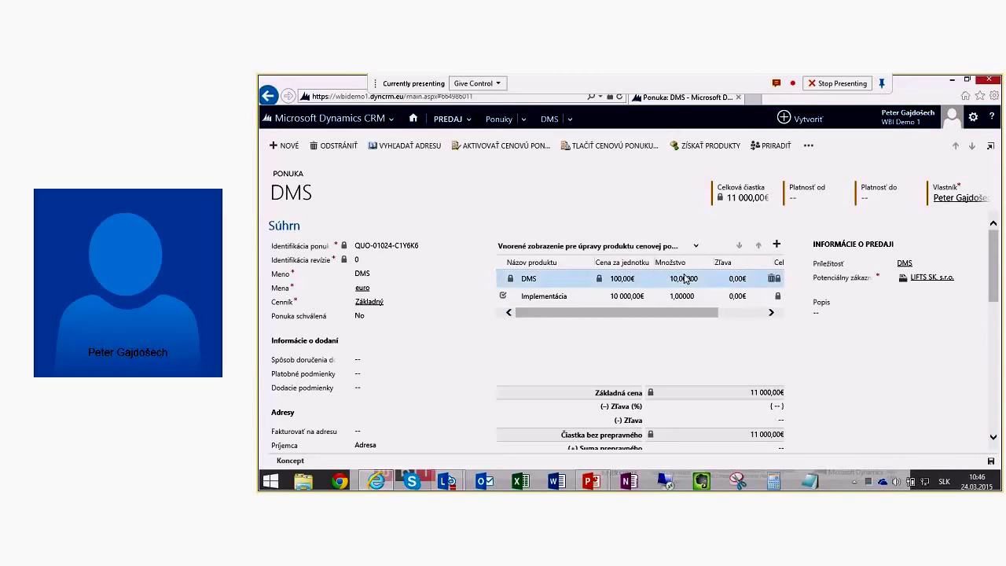
click(631, 298)
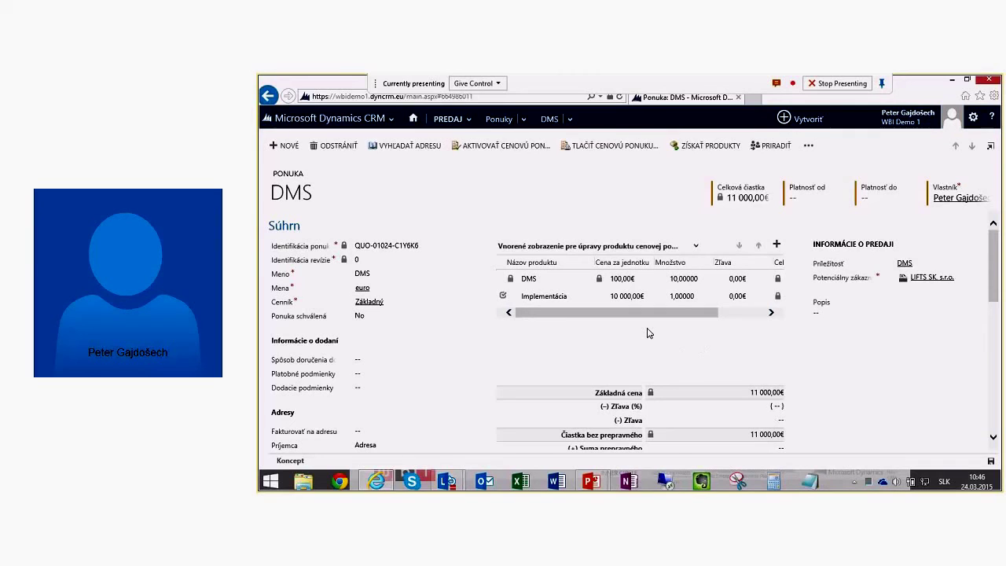
Step: Choose delivery Pošta, payment terms Do 30 dní and delivery terms Bez poplatku
click(360, 359)
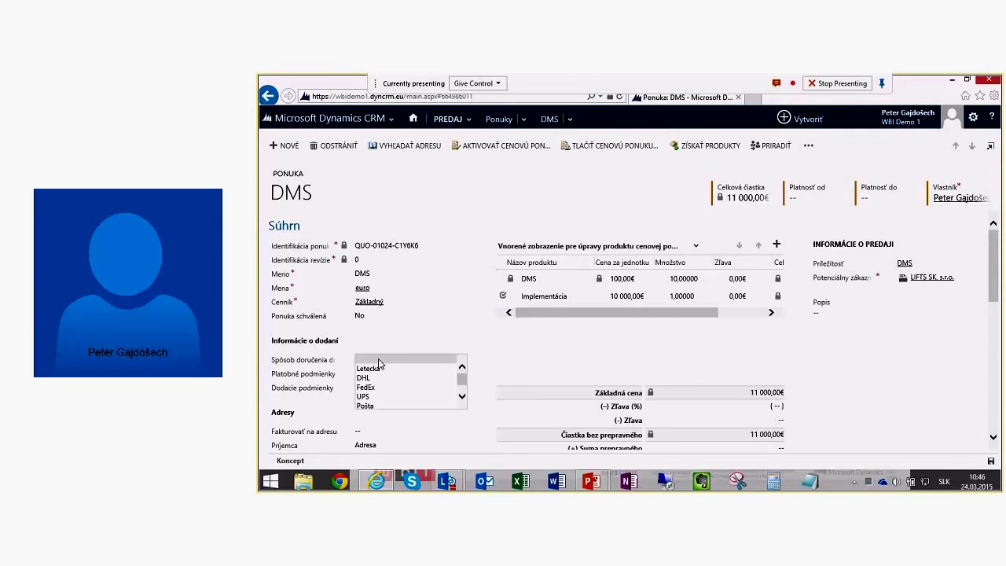
click(382, 406)
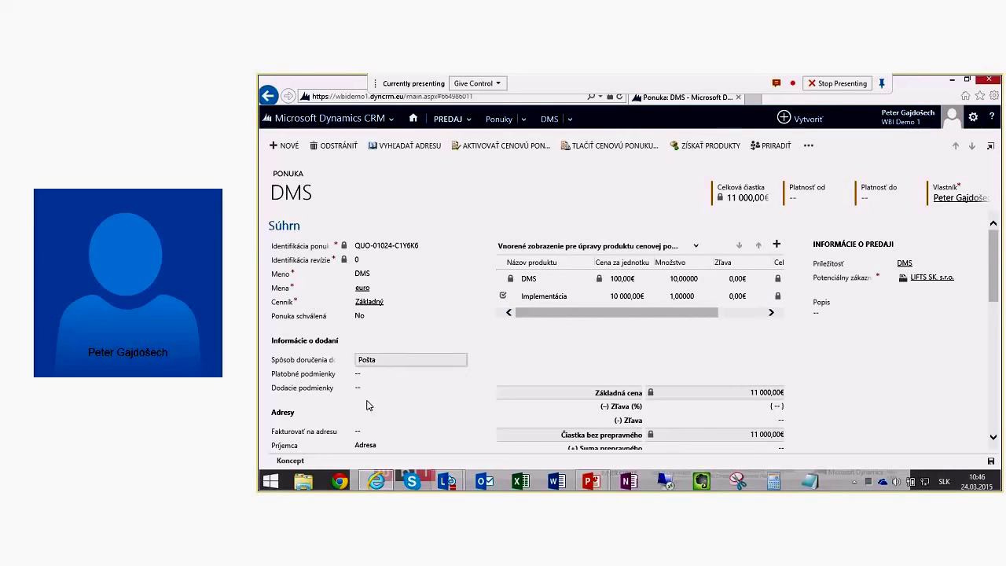
click(366, 375)
click(387, 404)
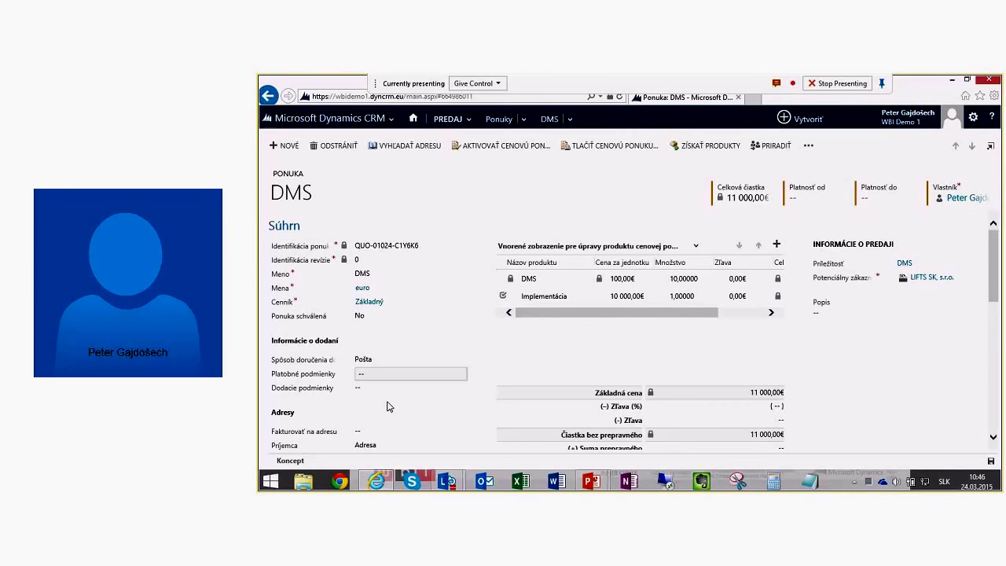
click(369, 374)
click(366, 383)
click(361, 389)
click(377, 405)
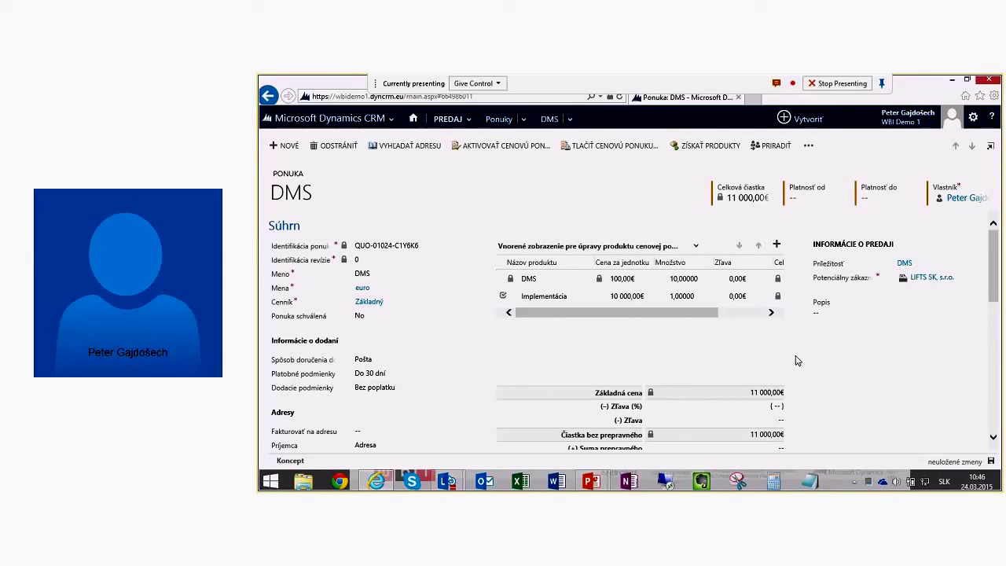
scroll(804, 355, down, 1)
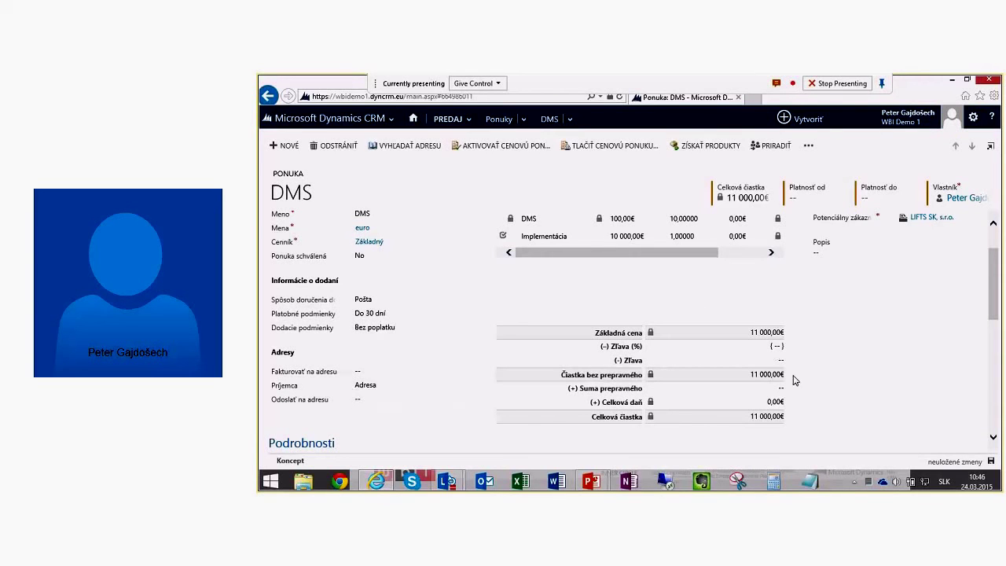
scroll(649, 361, up, 1)
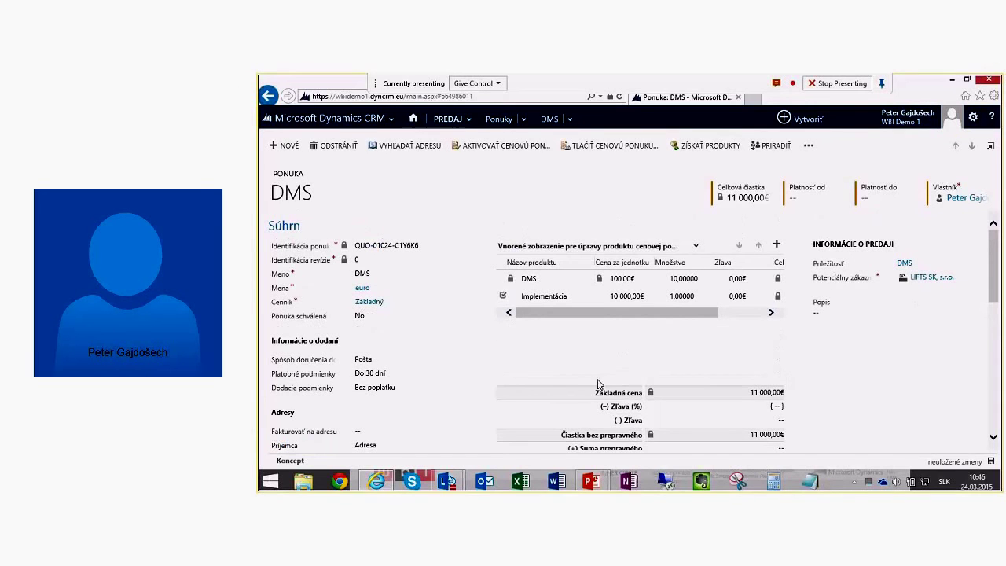
Step: Set the quote's validity from 24. 3. 2015 to 30. 4. 2015 using the calendar pickers
click(821, 197)
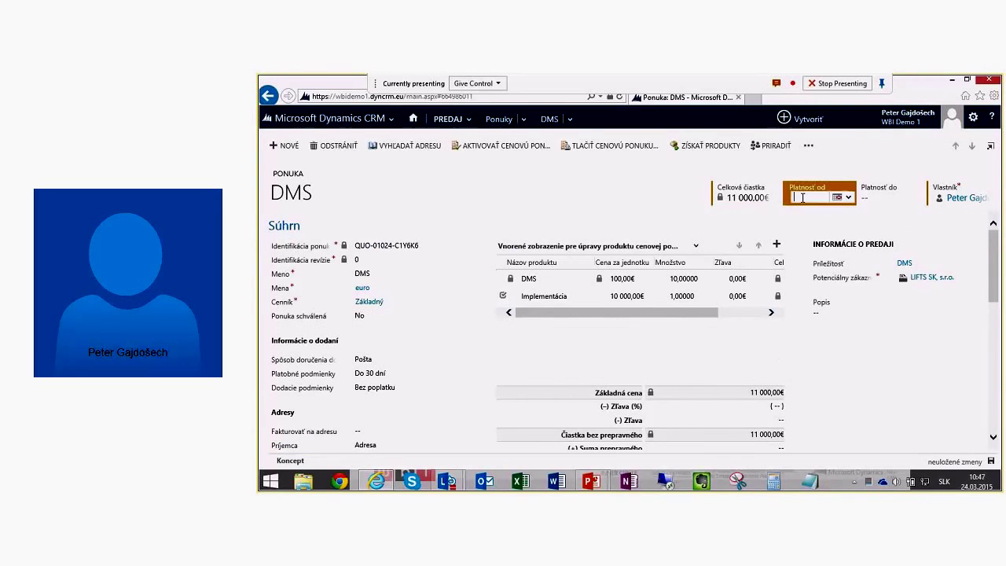
click(852, 197)
click(862, 255)
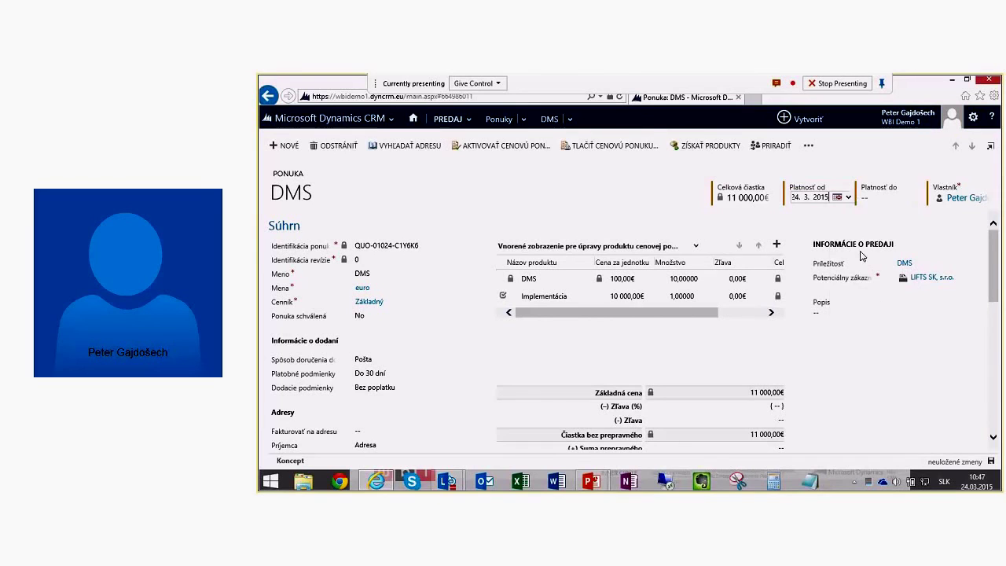
click(878, 197)
click(909, 197)
click(984, 208)
click(957, 272)
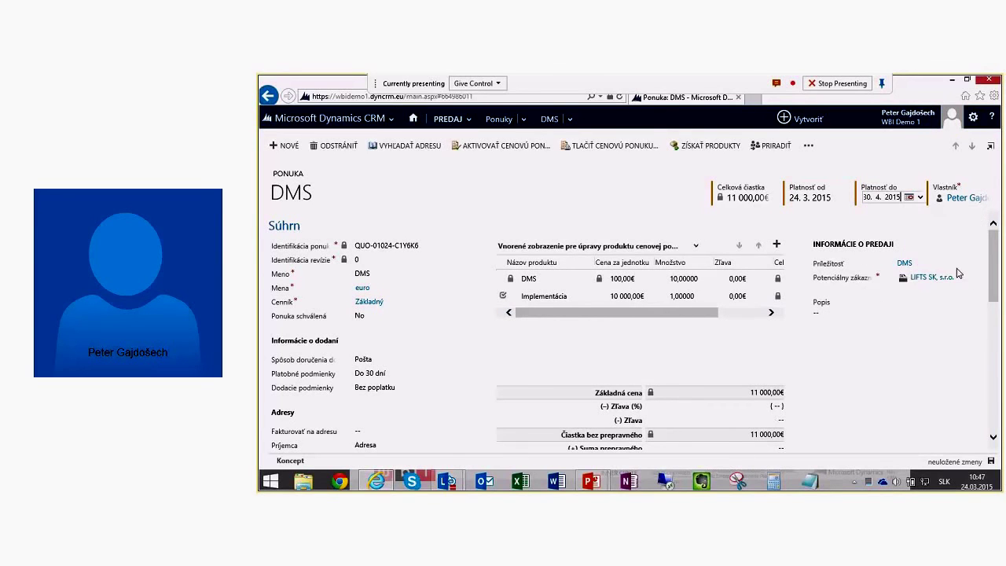
Step: Enter the description 'bghfvhnh hgvdghfhy' in the Popis field
click(925, 384)
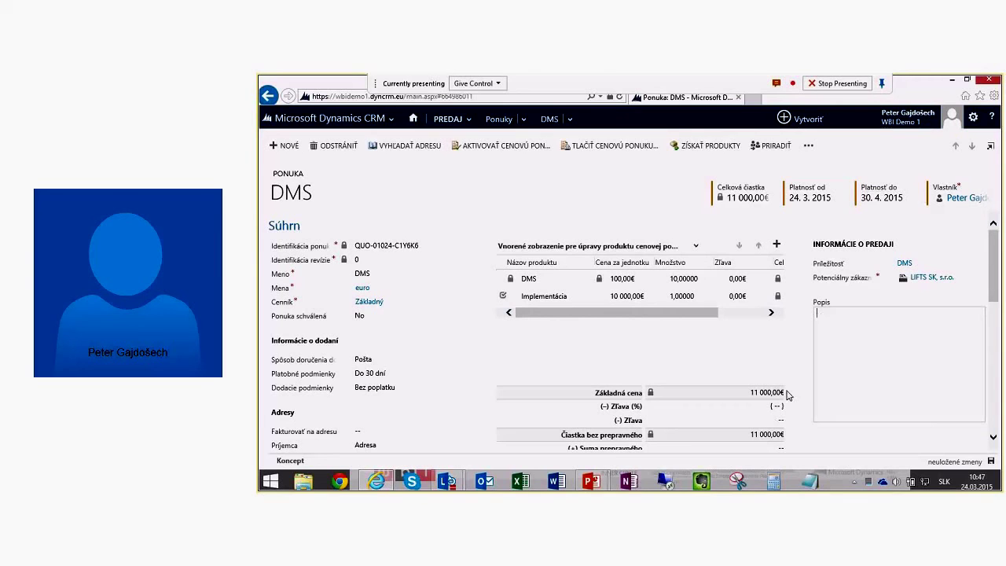
text(bghfvhnh hgvdghfhy)
click(812, 447)
scroll(812, 445, down, 1)
scroll(514, 438, down, 1)
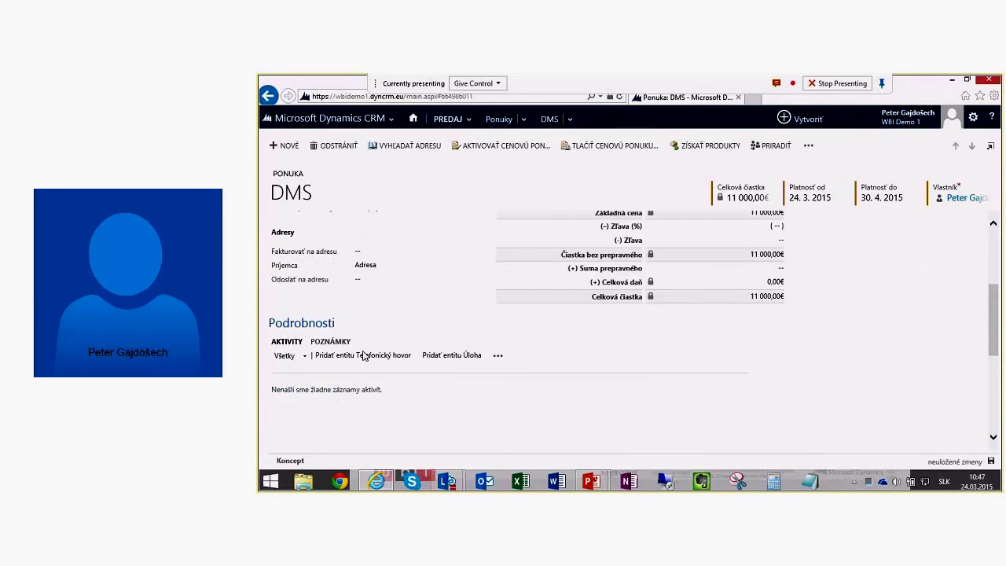
scroll(374, 401, down, 3)
scroll(400, 380, up, 5)
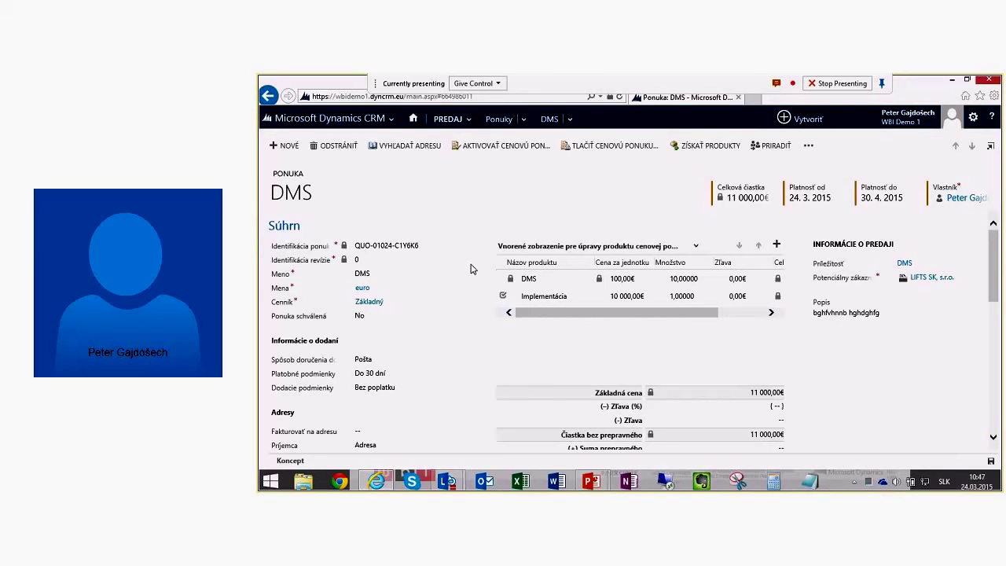
Step: Start the Word mail merge for the quote, keeping Slovenčina (Slovensko) as template language
click(607, 147)
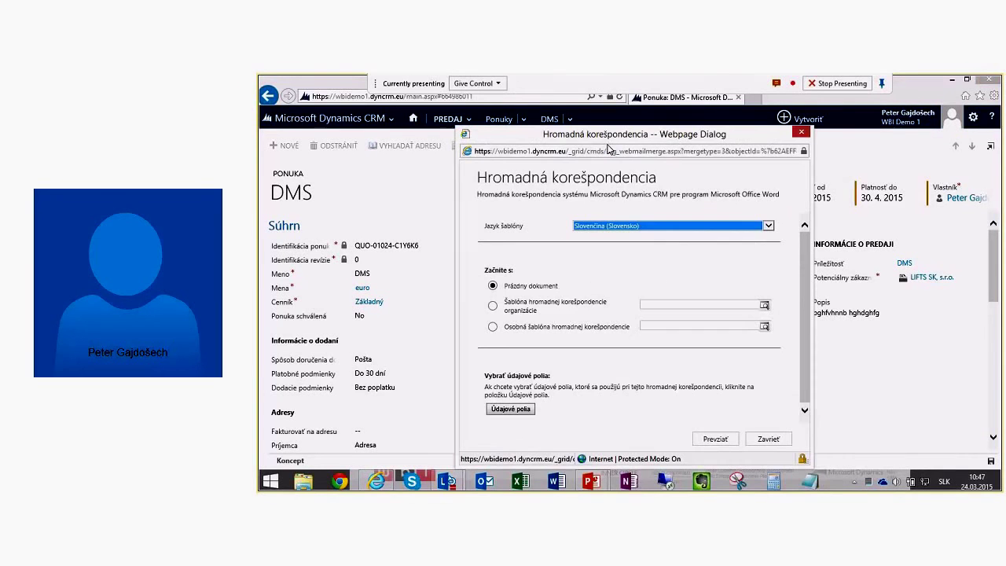
click(635, 227)
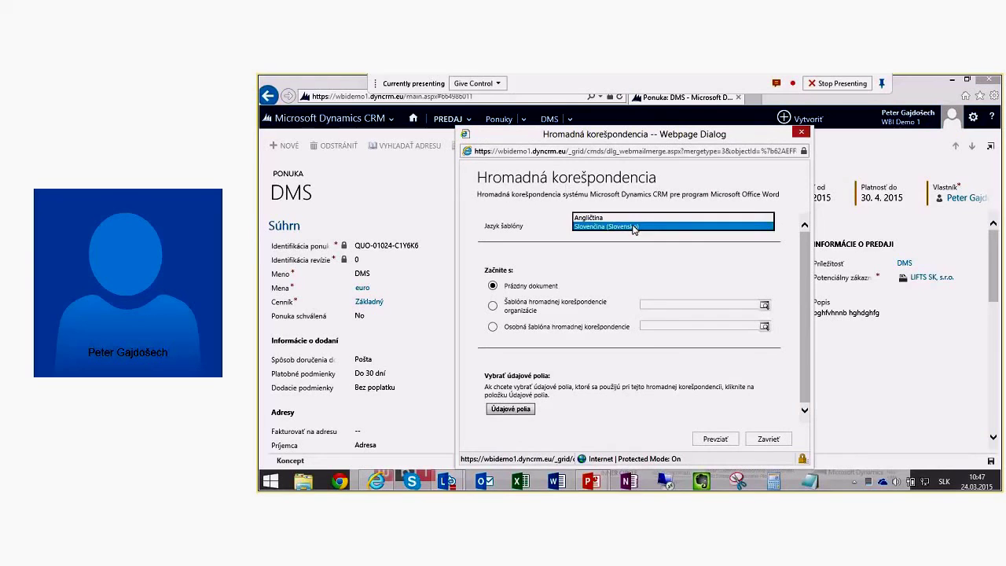
click(634, 227)
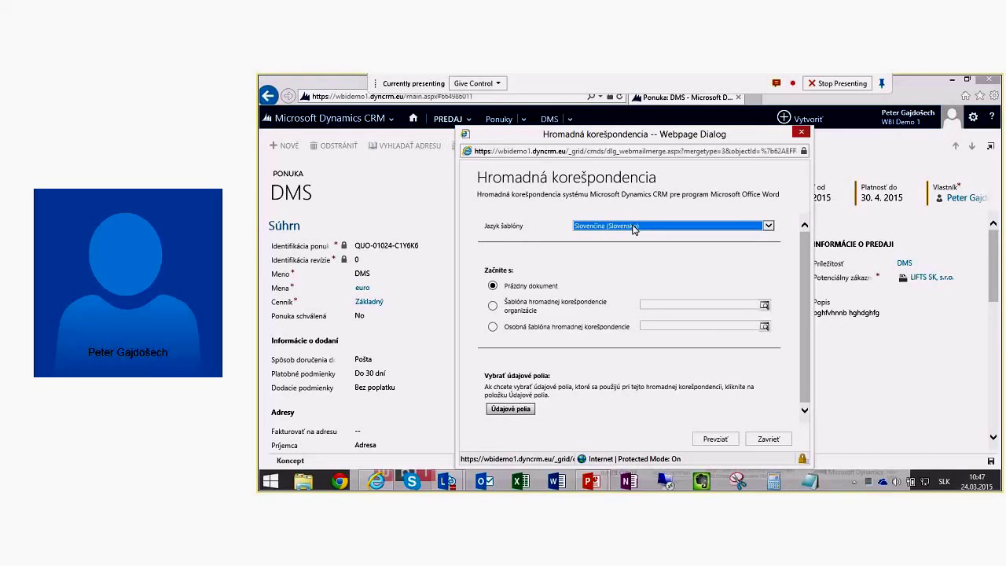
click(634, 226)
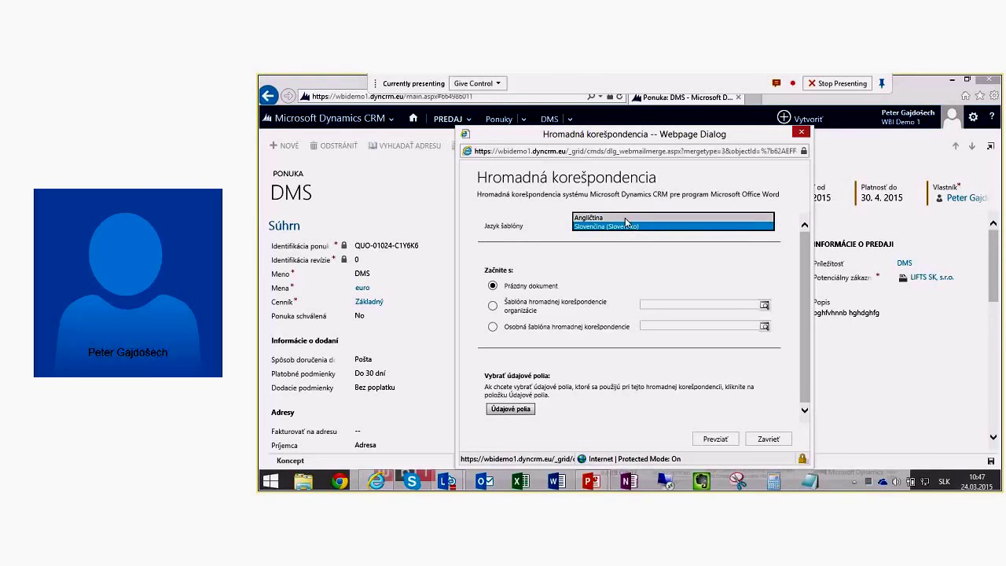
click(631, 227)
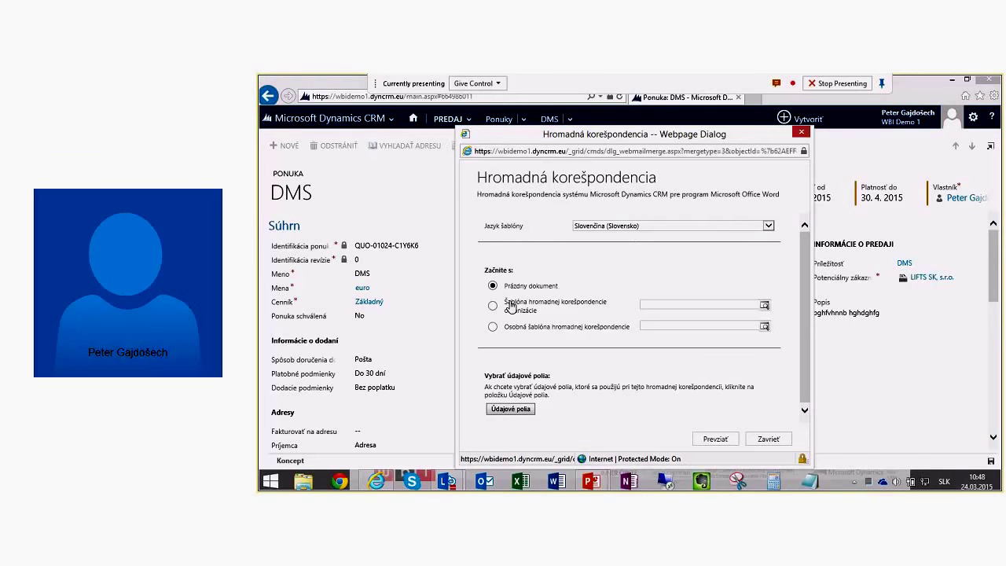
Step: Choose organization template Sablona ponuky test SK and download the merged document
click(492, 305)
click(753, 303)
click(763, 304)
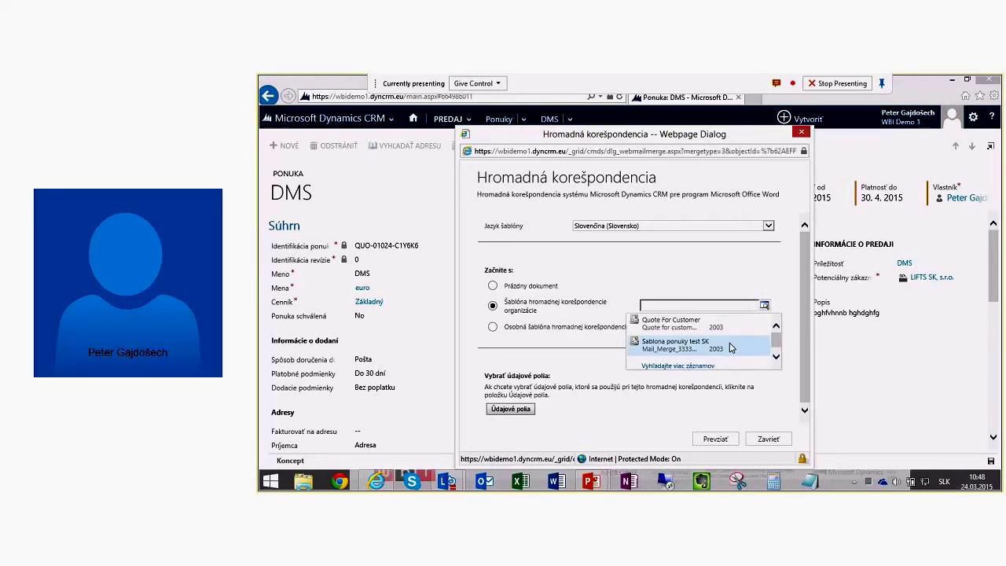
click(729, 347)
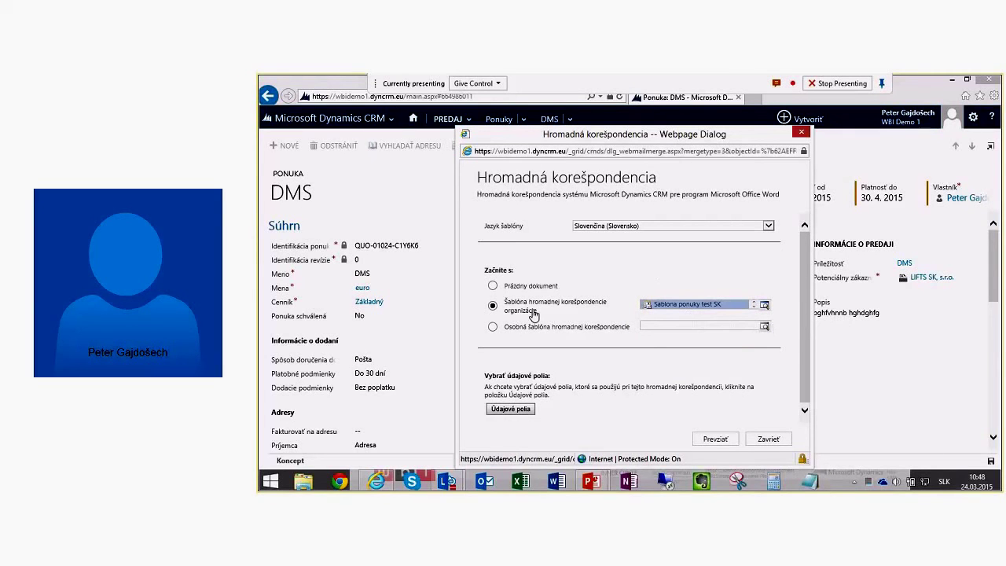
click(716, 440)
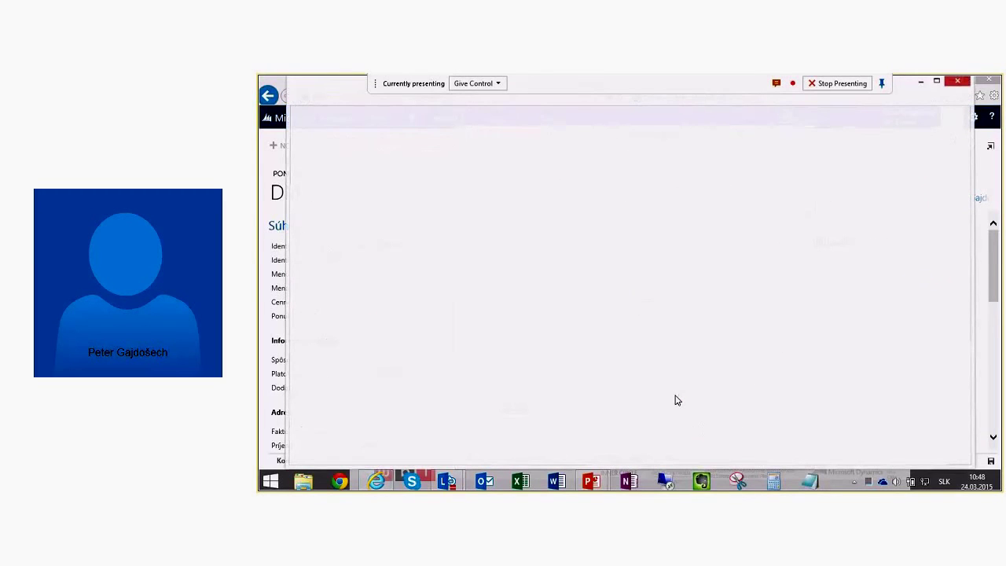
Step: Save Mail_Merge_85706.doc, then close View Downloads and the Hromadná korešpondencia dialog
click(837, 202)
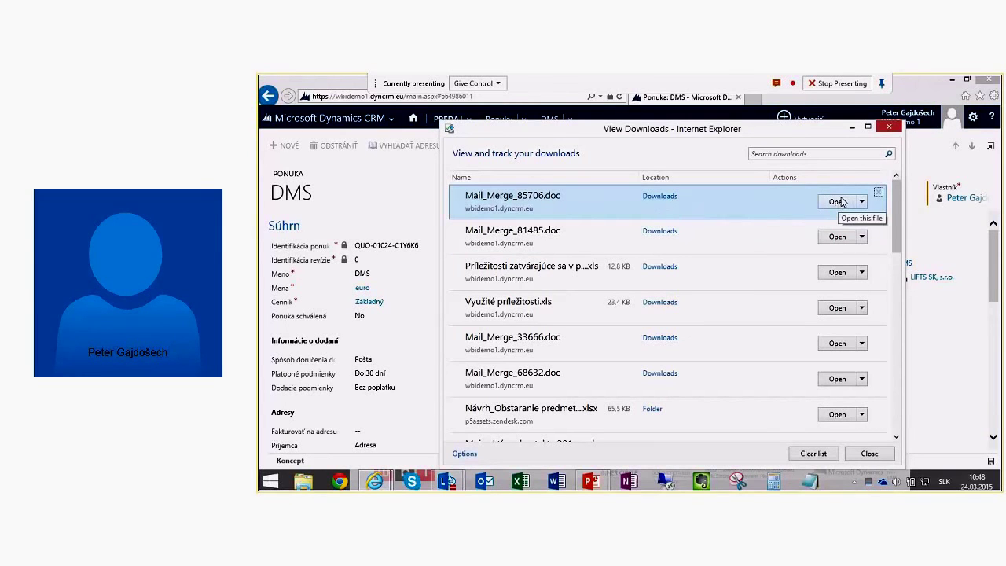
click(889, 127)
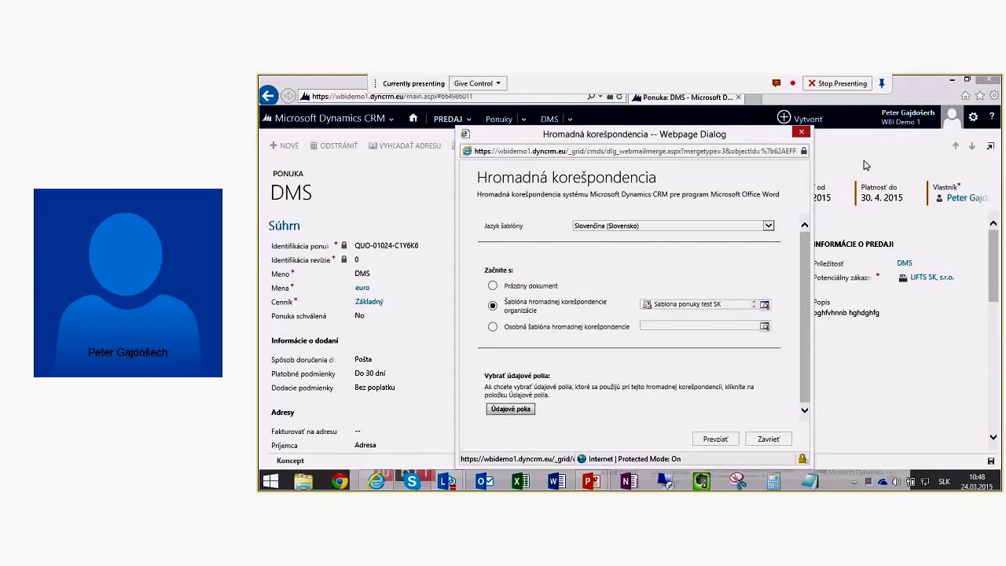
click(801, 132)
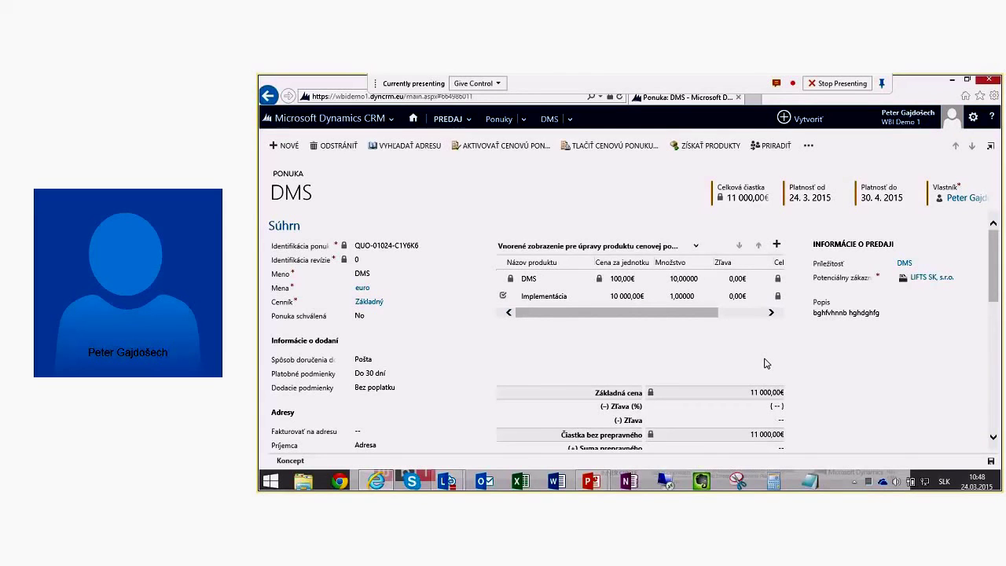
Step: Activate the DMS quote with Aktivovať cenovú ponuku
click(496, 152)
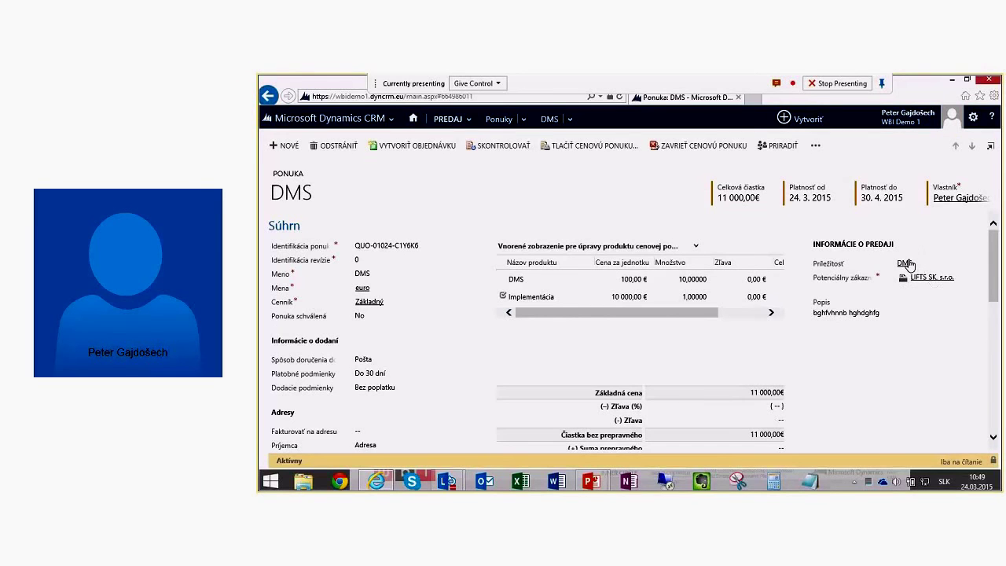
Step: Open the linked DMS opportunity and scroll down to its Cenové ponuky grid
click(906, 264)
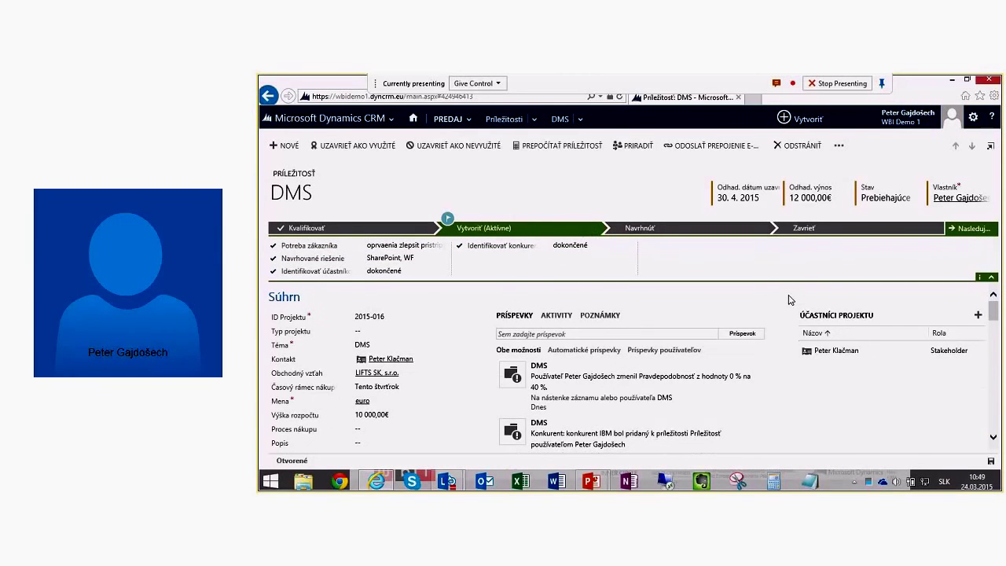
scroll(786, 338, down, 1)
scroll(782, 349, down, 3)
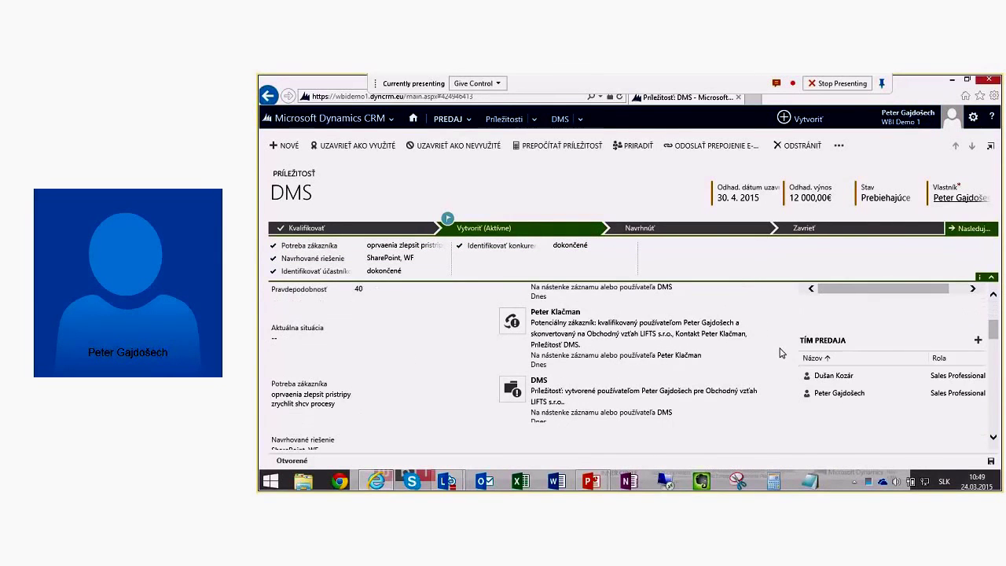
scroll(782, 349, up, 4)
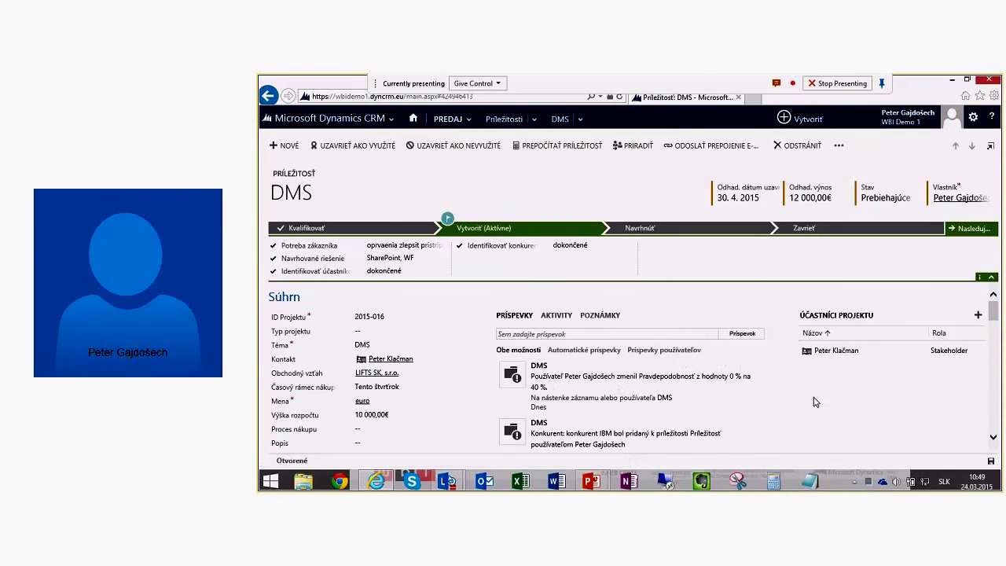
scroll(814, 402, down, 1)
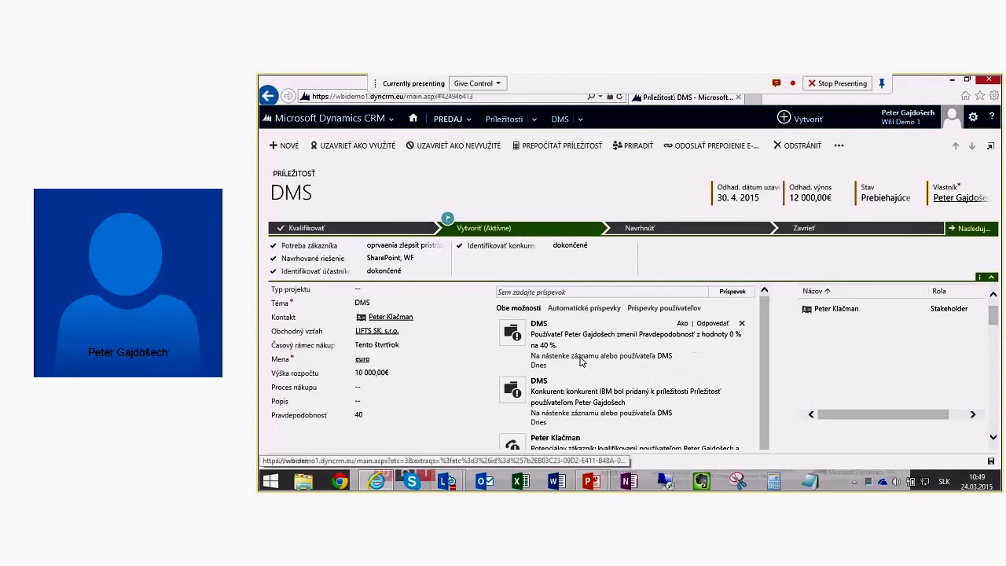
scroll(660, 425, down, 5)
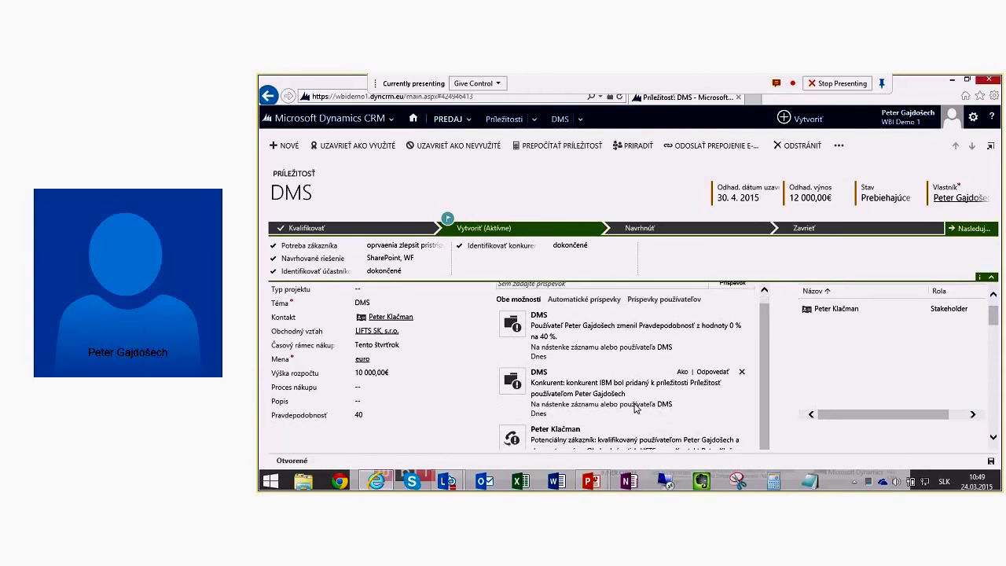
scroll(667, 403, down, 5)
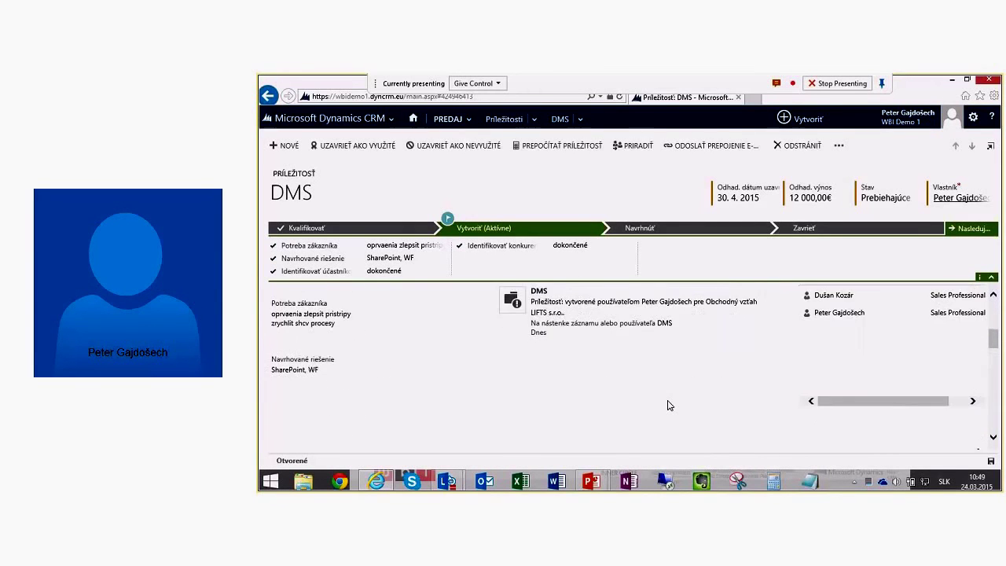
scroll(667, 406, down, 3)
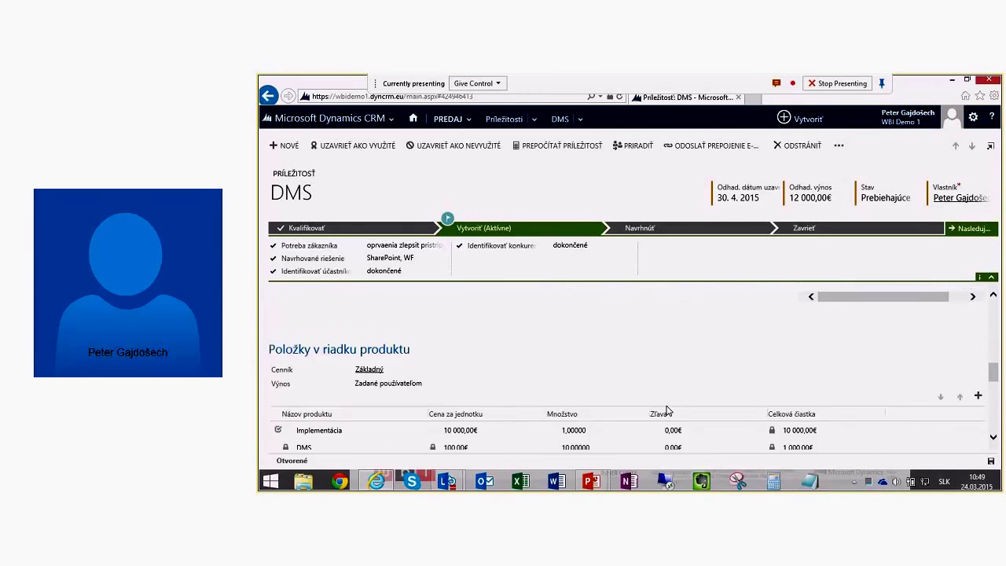
scroll(666, 409, down, 3)
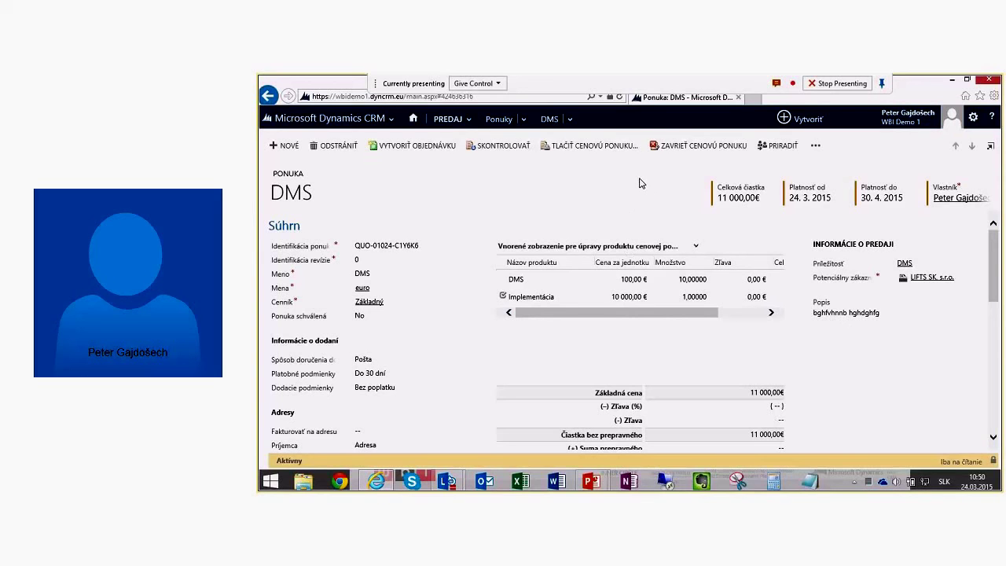
Step: Close the quote with reason Revidovaná and description 'nizsi rozsah, nizsia cena'
click(689, 153)
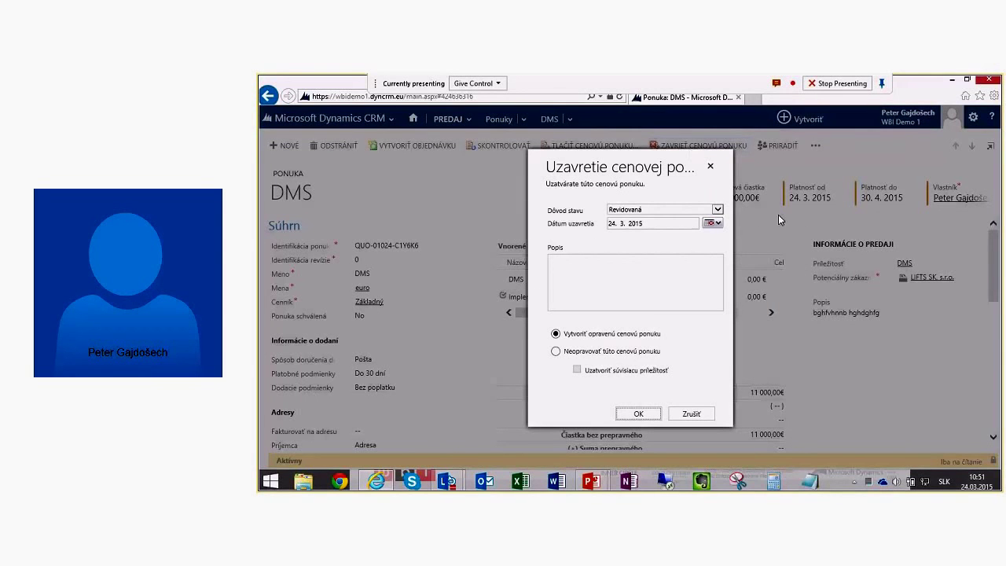
click(717, 210)
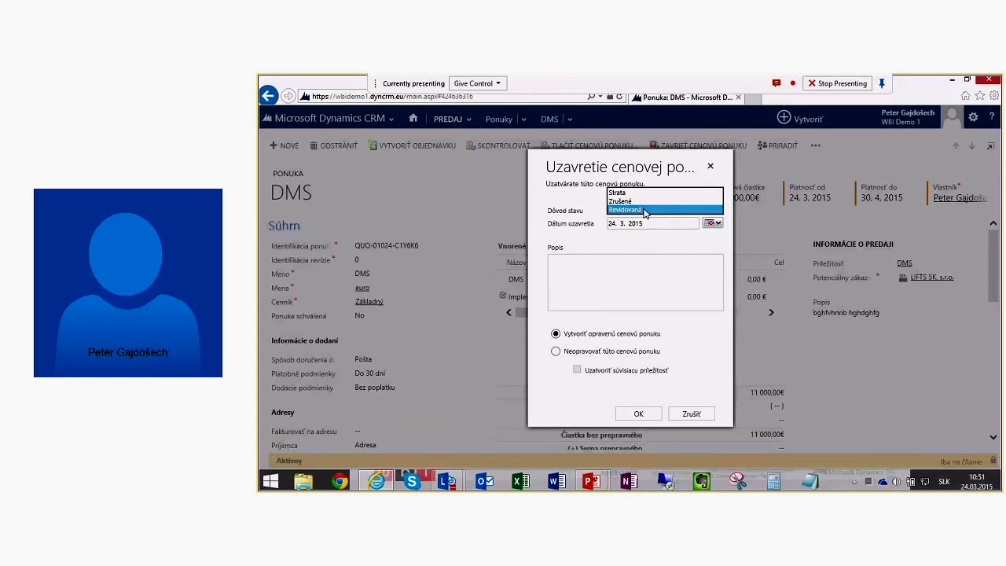
click(643, 210)
click(631, 255)
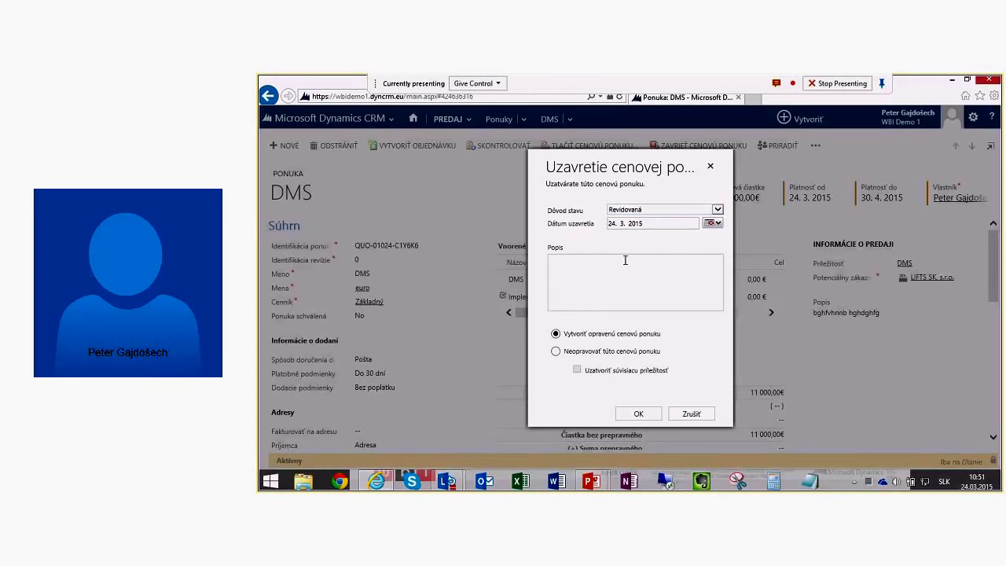
text(nizsi rozsah, nizsia cena)
Step: Confirm closing as revised, creating revision 1 of the DMS quote
click(640, 414)
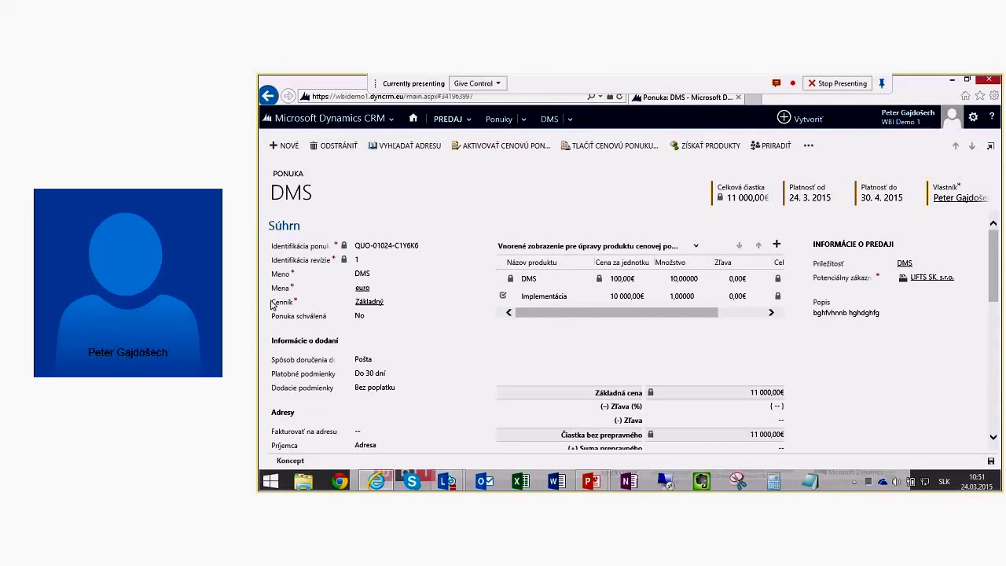
scroll(836, 377, down, 1)
scroll(836, 377, down, 1)
scroll(824, 388, up, 2)
Step: Change the Implementácia unit price to 8500, bringing the quote total to 9 500 €
click(624, 279)
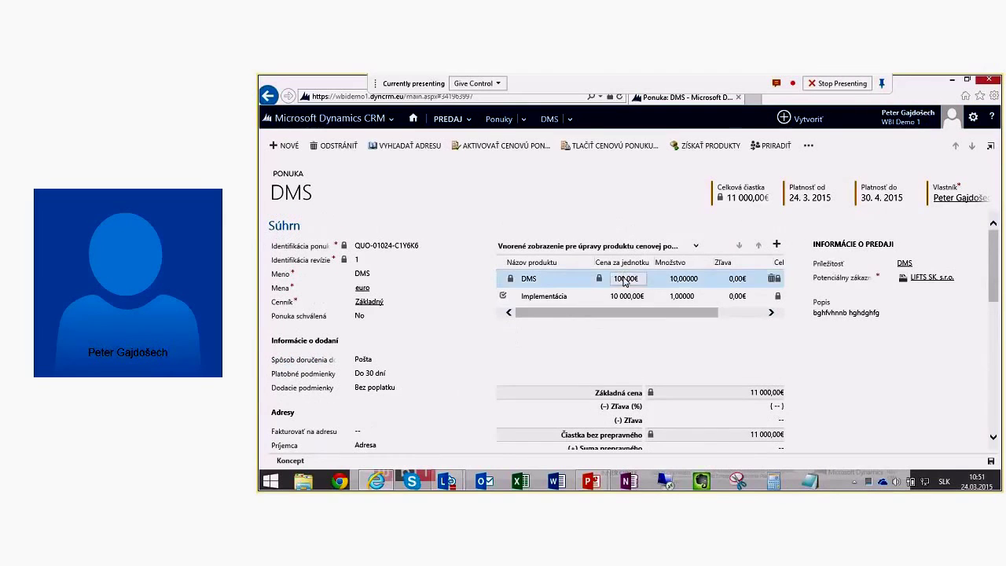
click(625, 299)
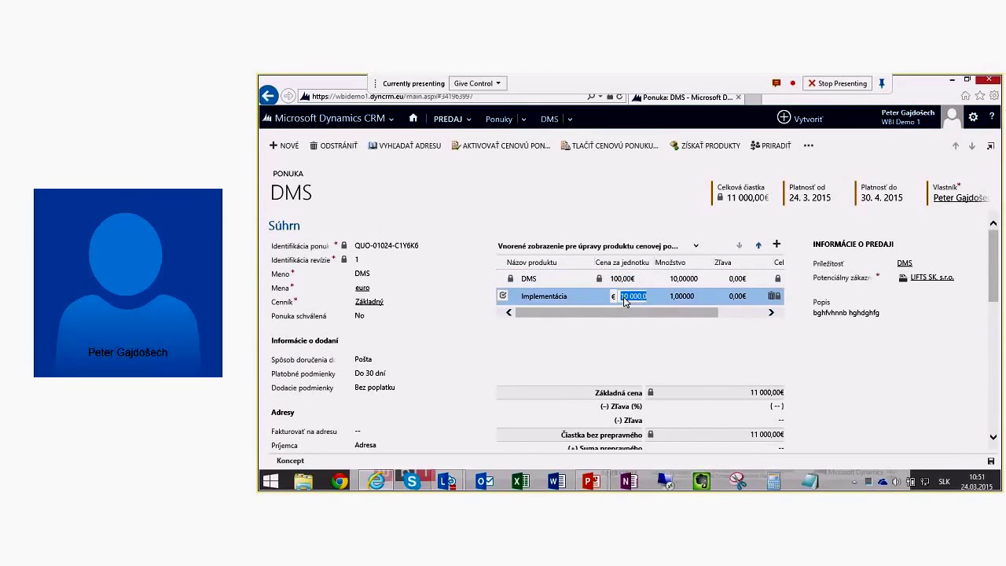
key(Home)
key(shift+Right)
key(shift+Right)
text(9)
key(shift+Home)
text(8500)
click(746, 317)
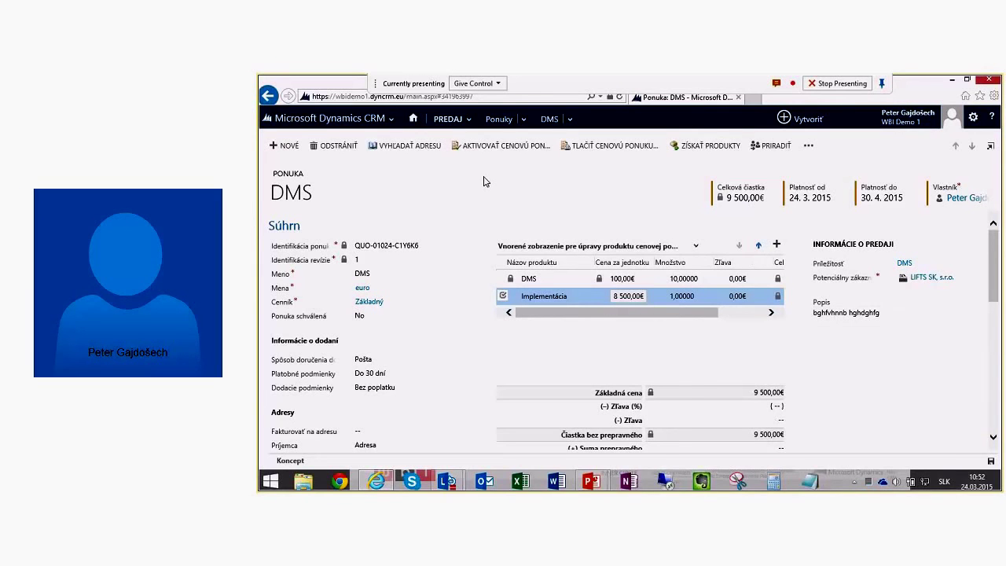
Step: Activate the revised quote, then reopen it from the DMS opportunity's Cenové ponuky list
click(505, 147)
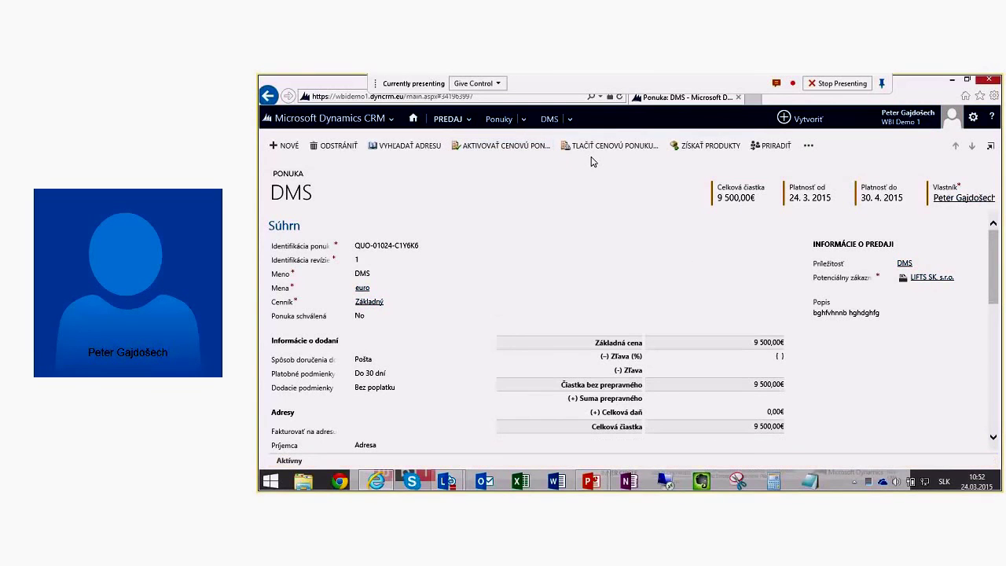
click(905, 264)
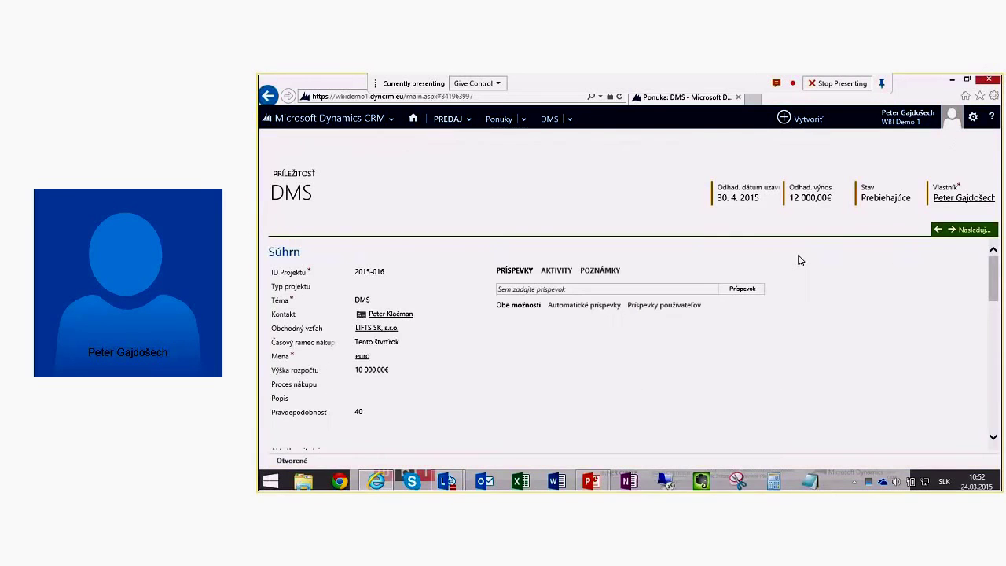
scroll(862, 281, down, 3)
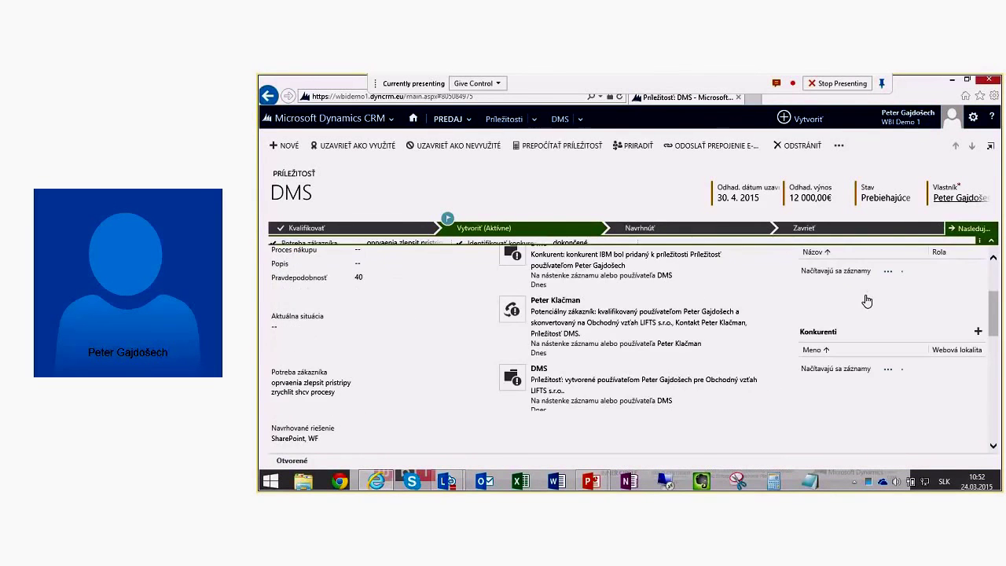
scroll(867, 300, down, 2)
scroll(730, 346, down, 10)
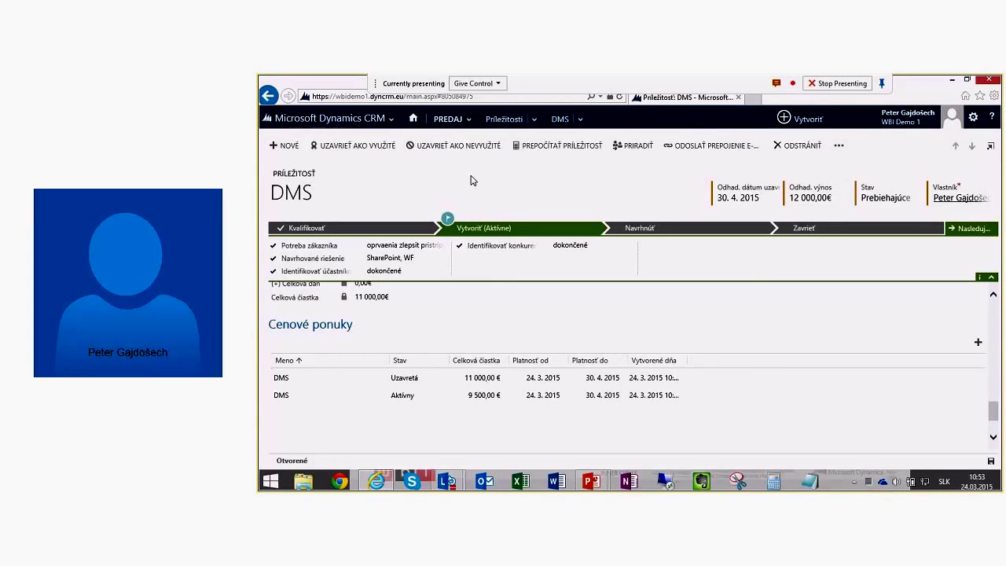
click(281, 395)
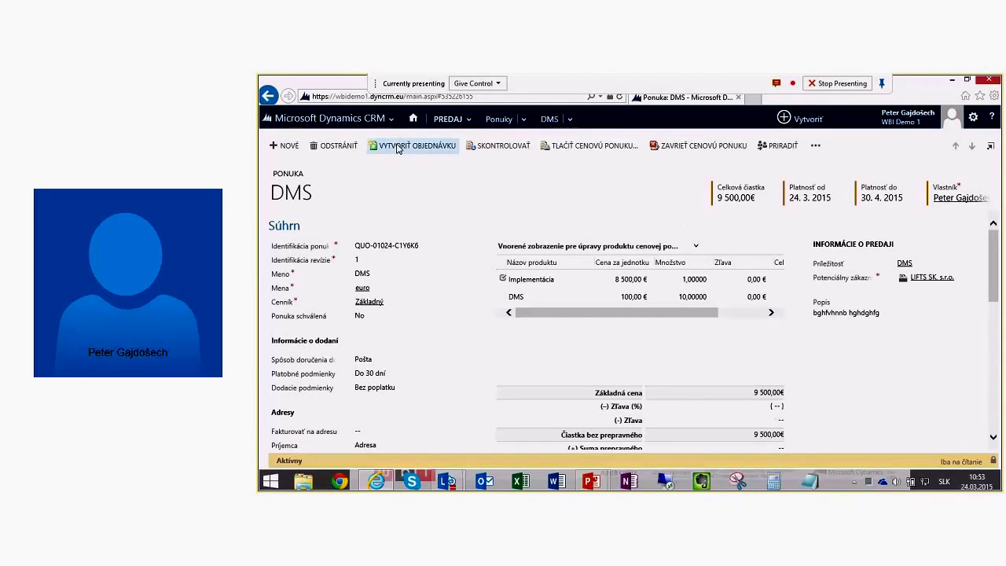
click(727, 149)
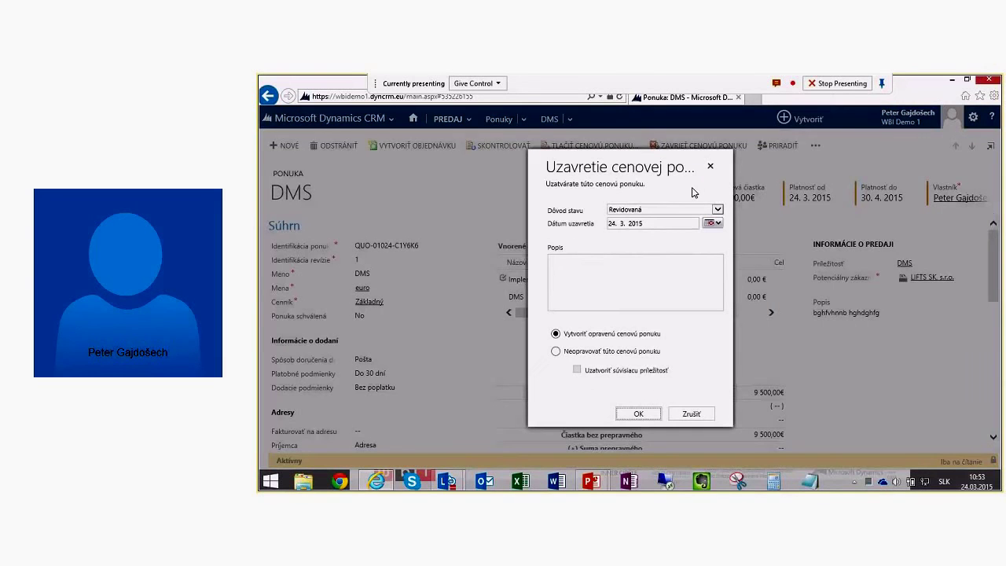
click(717, 209)
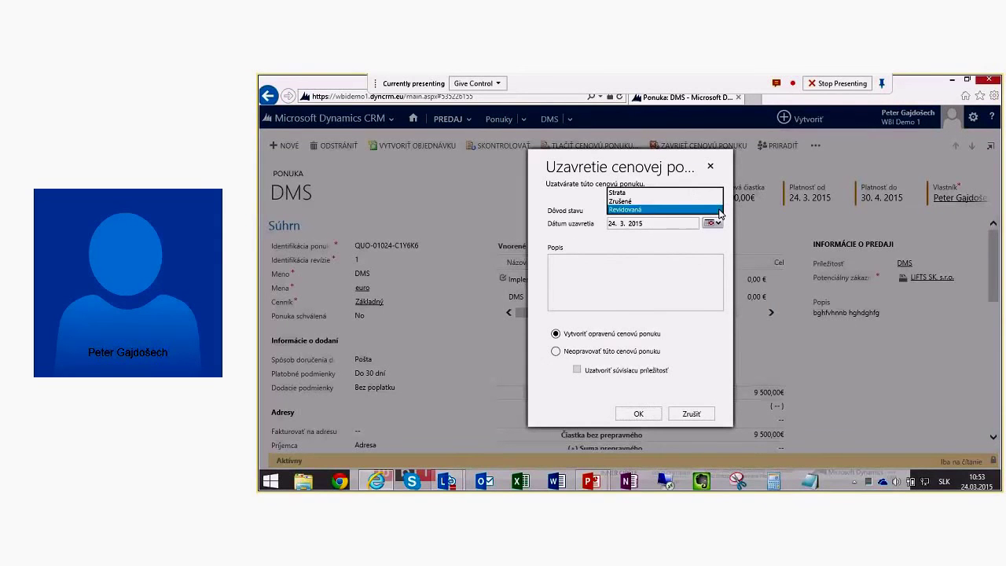
click(639, 194)
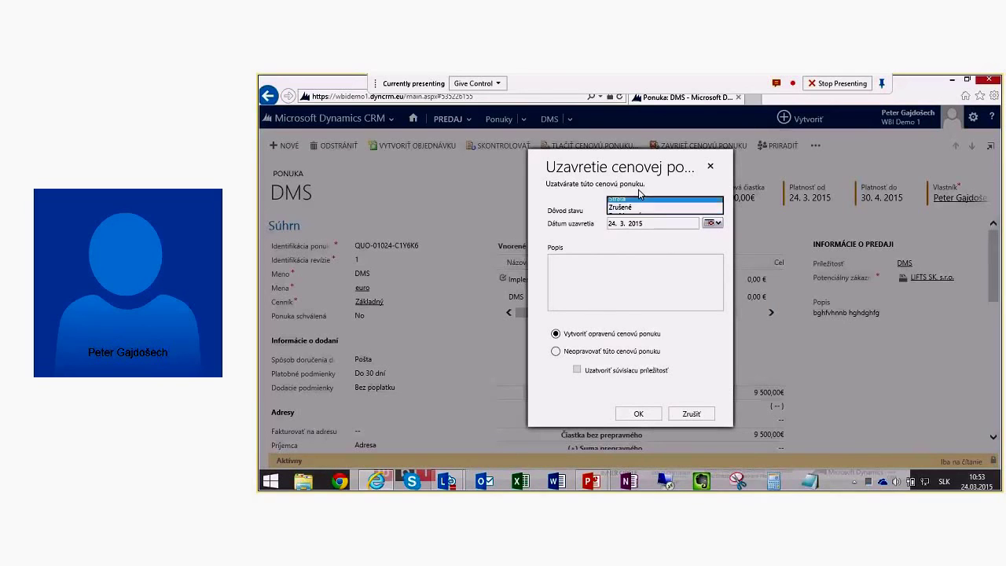
click(602, 278)
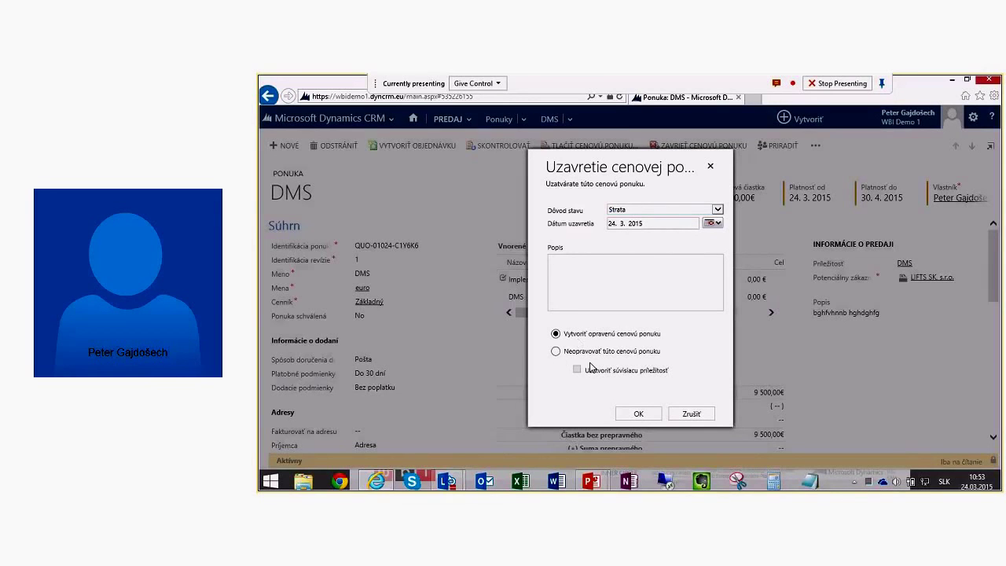
click(556, 353)
click(595, 369)
click(693, 415)
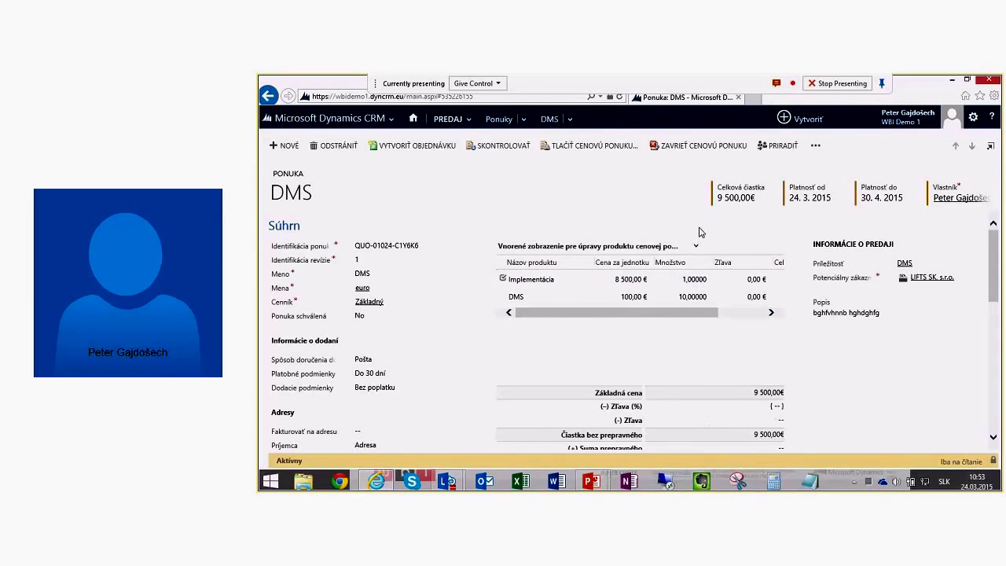
Step: Create a DMS order from the revised quote, totalling 9 500,00 €
click(383, 151)
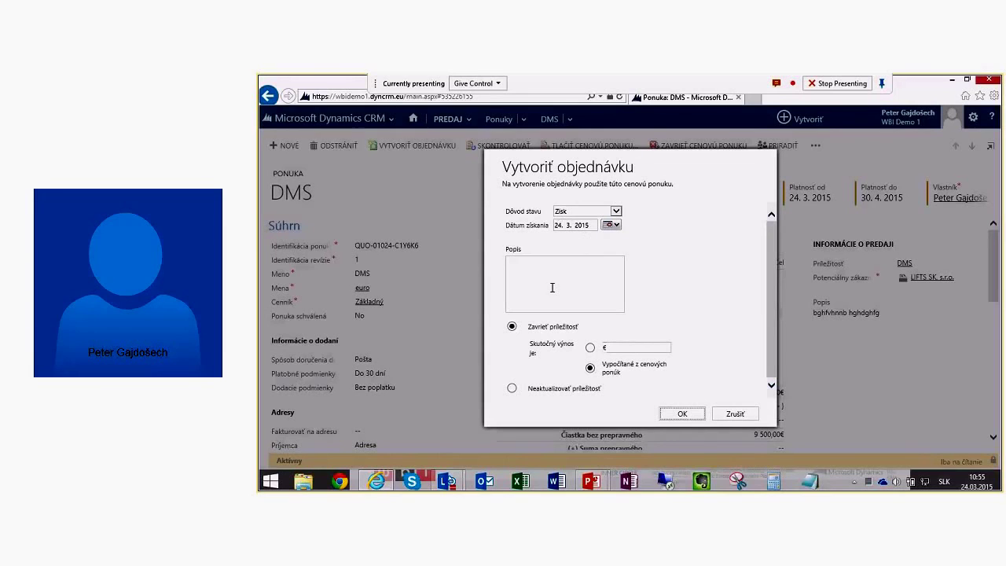
click(553, 288)
click(684, 414)
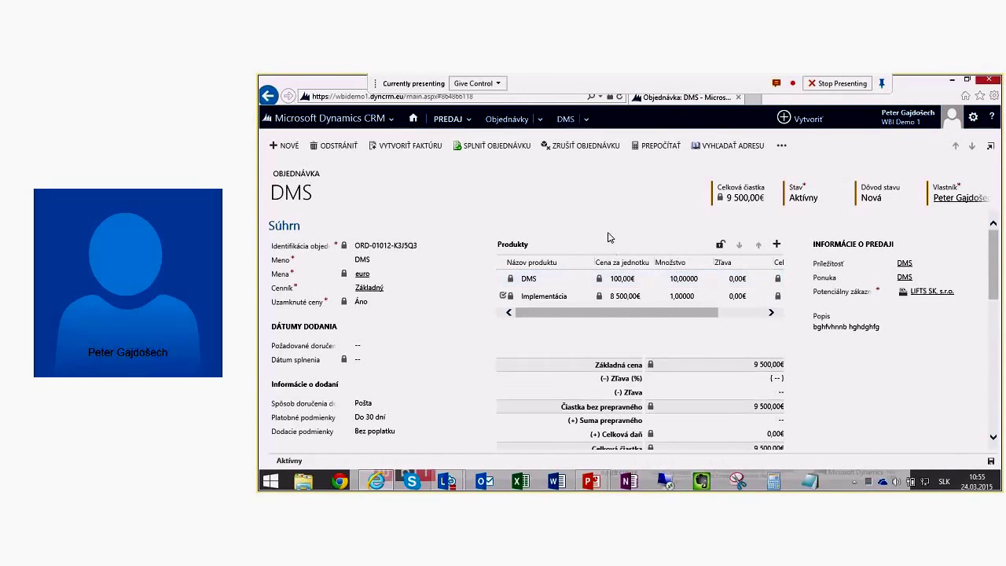
Step: Open PREDAJ > Príležitosti and switch to the Uzavreté príležitosti view
click(450, 124)
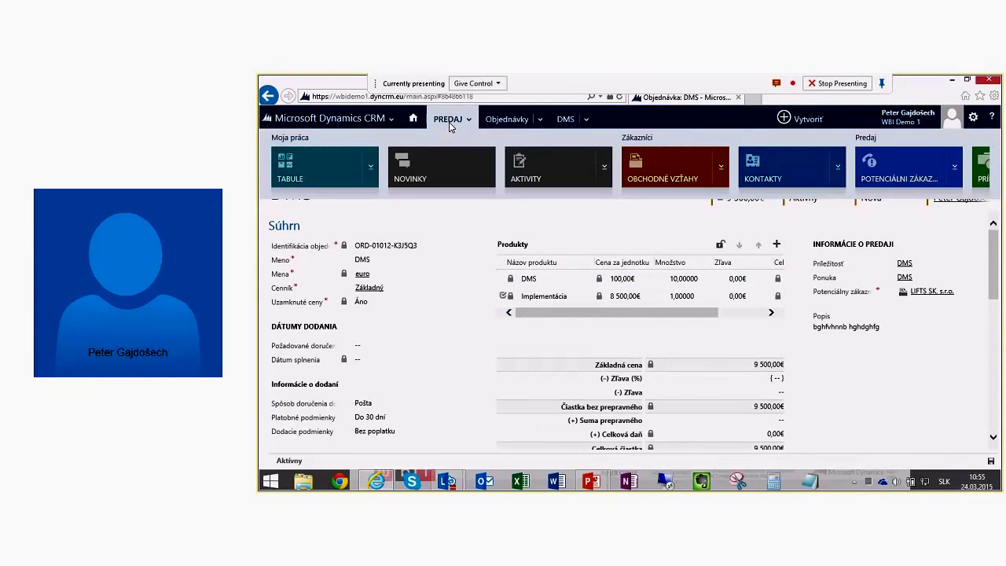
click(985, 174)
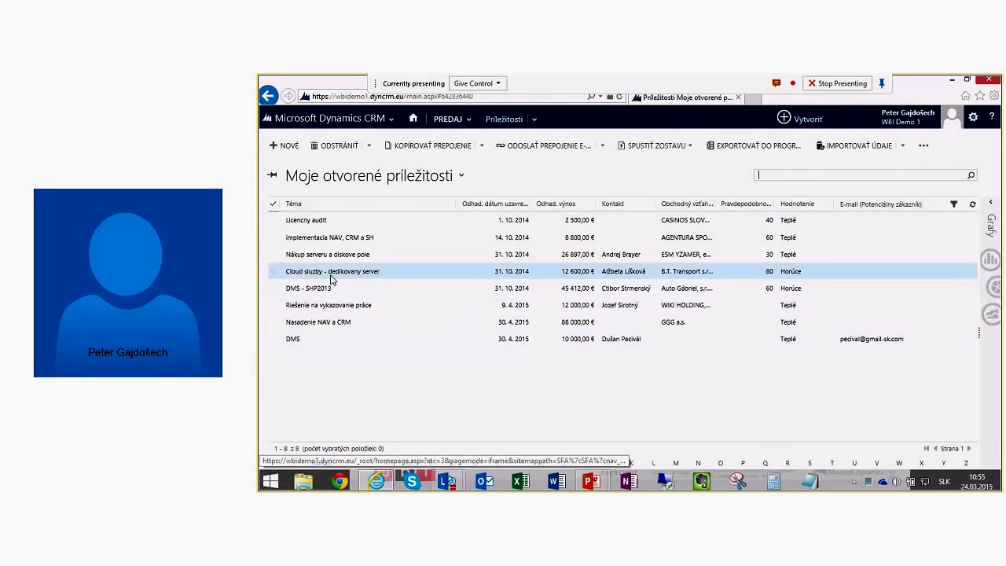
click(369, 179)
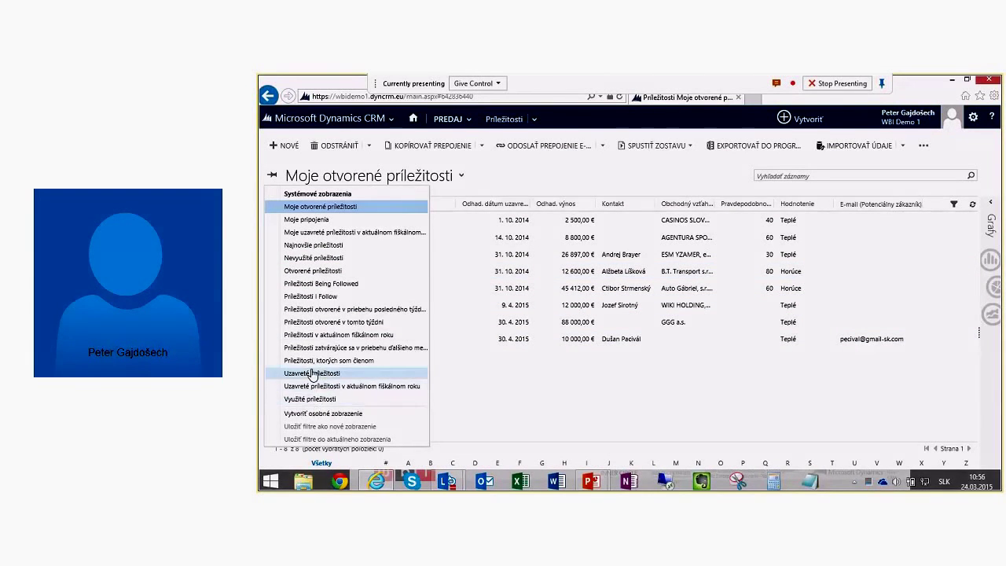
click(311, 373)
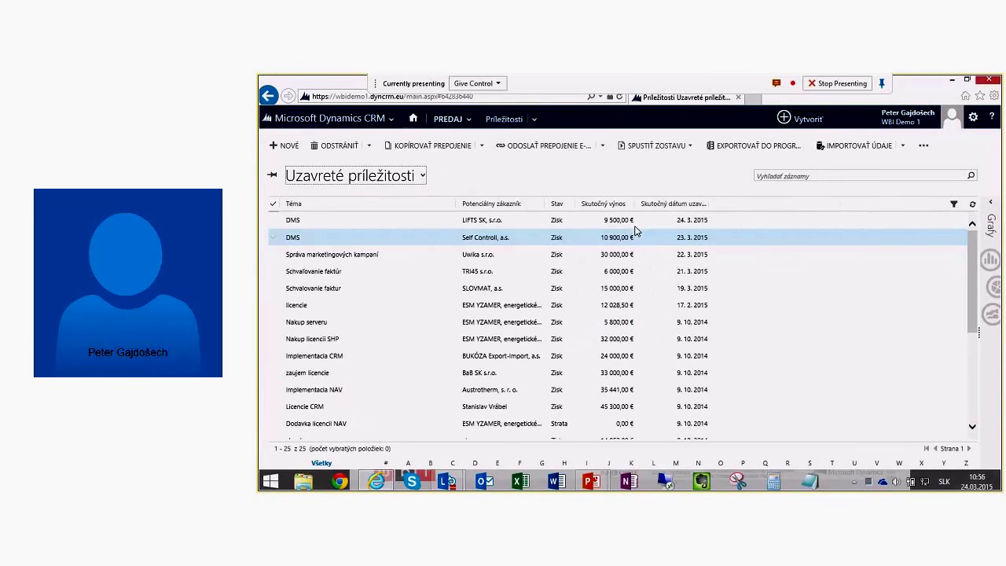
Step: Open the lost opportunity 'Dodavka licencii NAV' (20 400,00€) and scroll through its form
click(322, 424)
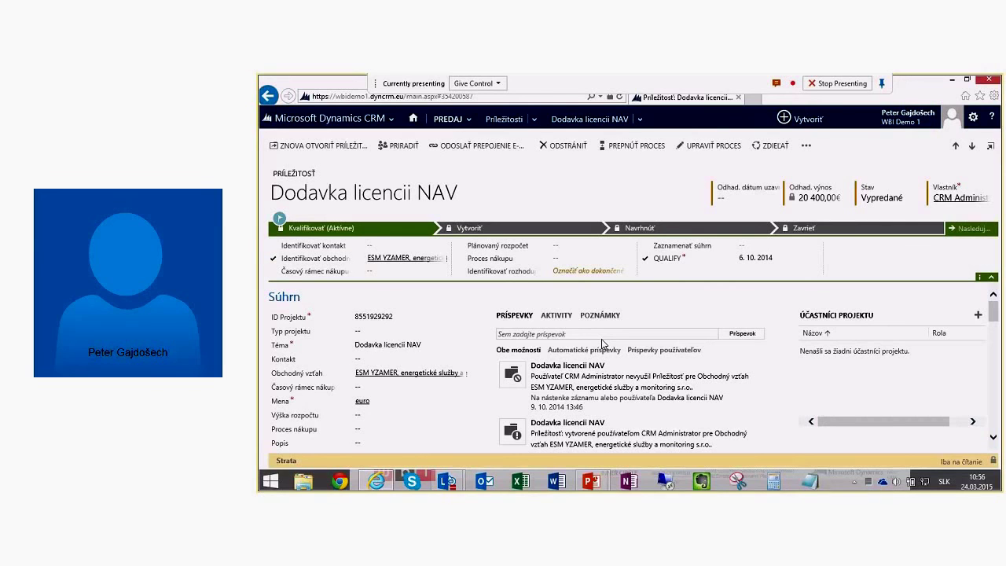
scroll(582, 341, down, 2)
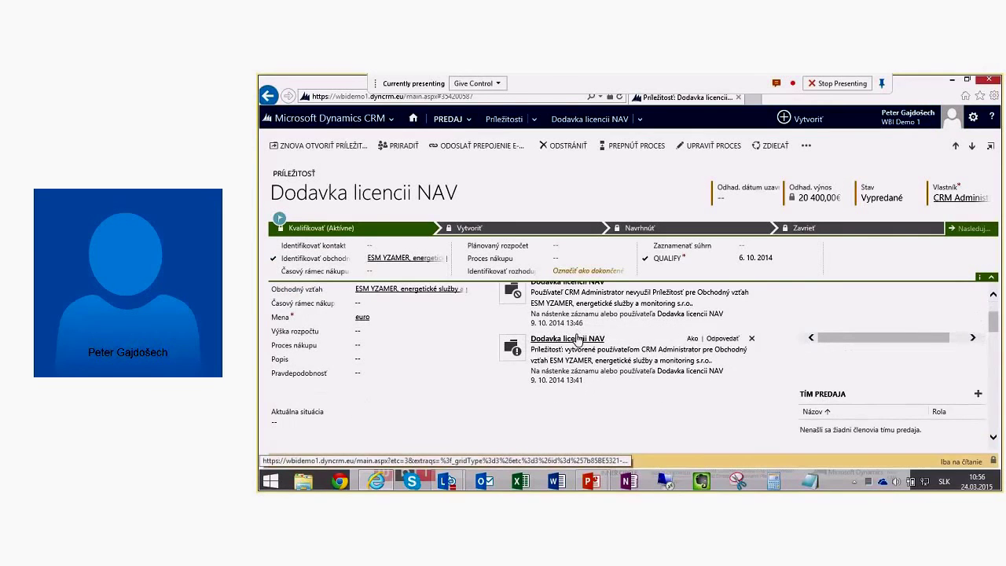
scroll(577, 340, up, 2)
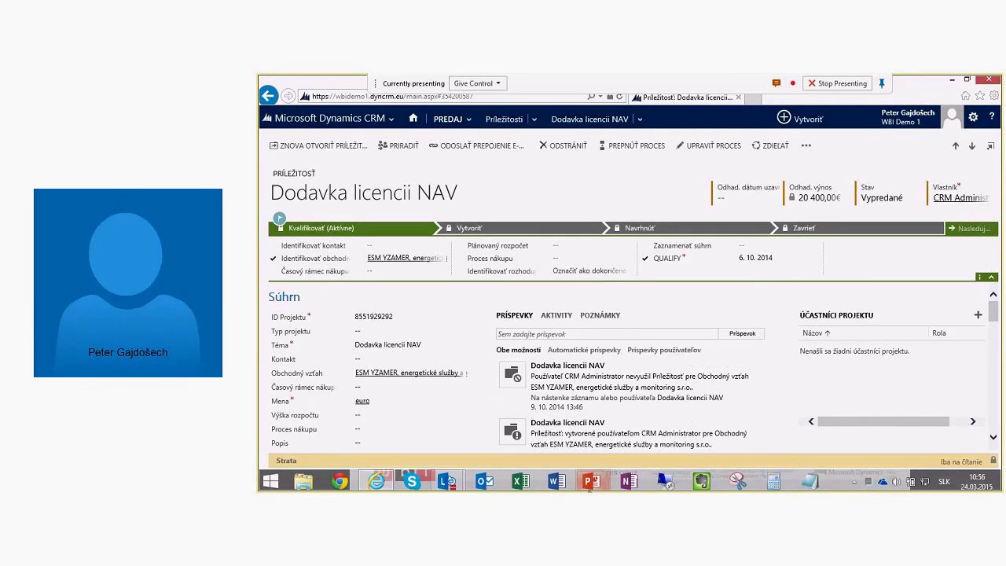
Step: Bring the PowerPoint slideshow back and advance to the Životný cyklus slide on 'Riadenie predaja'
mouse_move(590, 487)
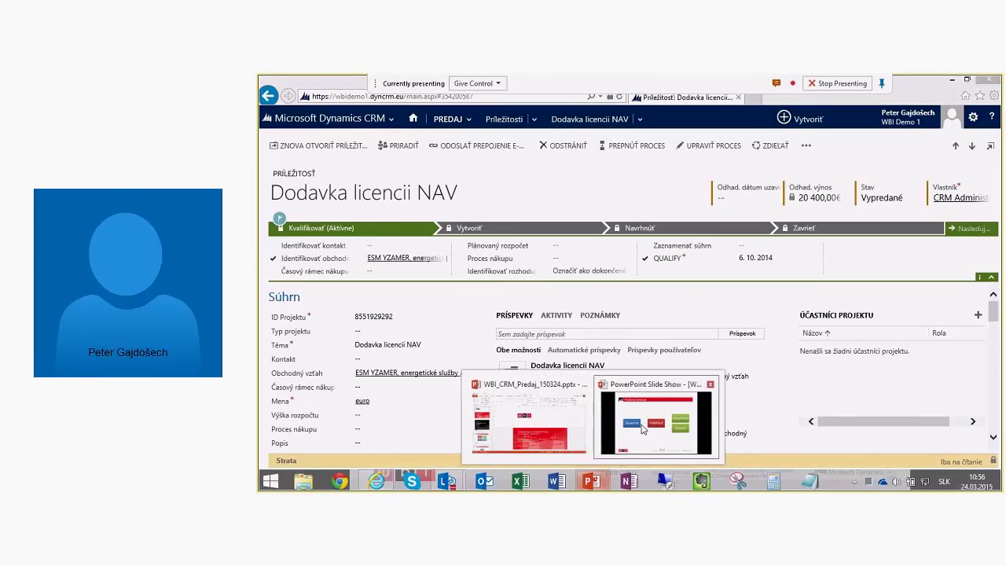
click(629, 440)
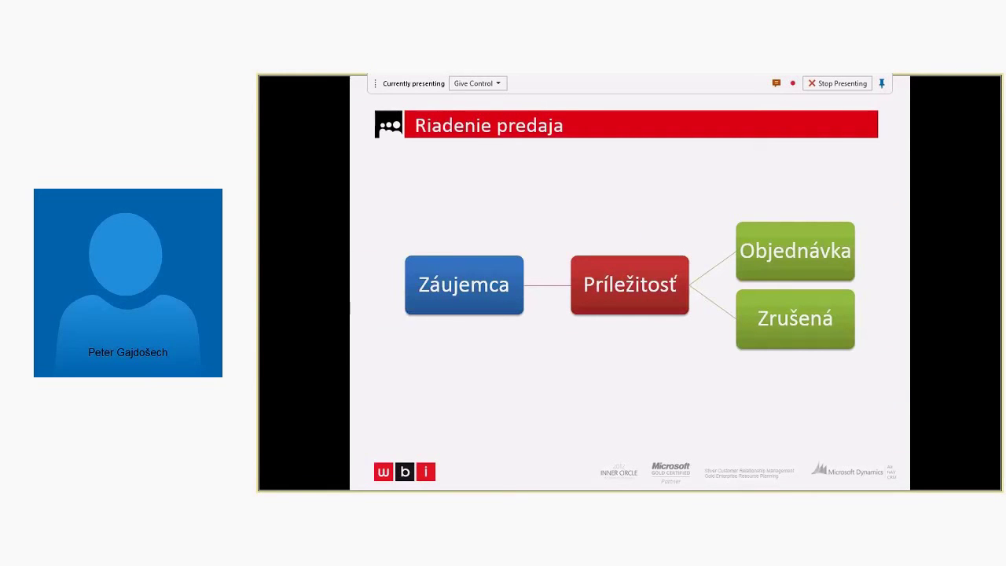
key(Right)
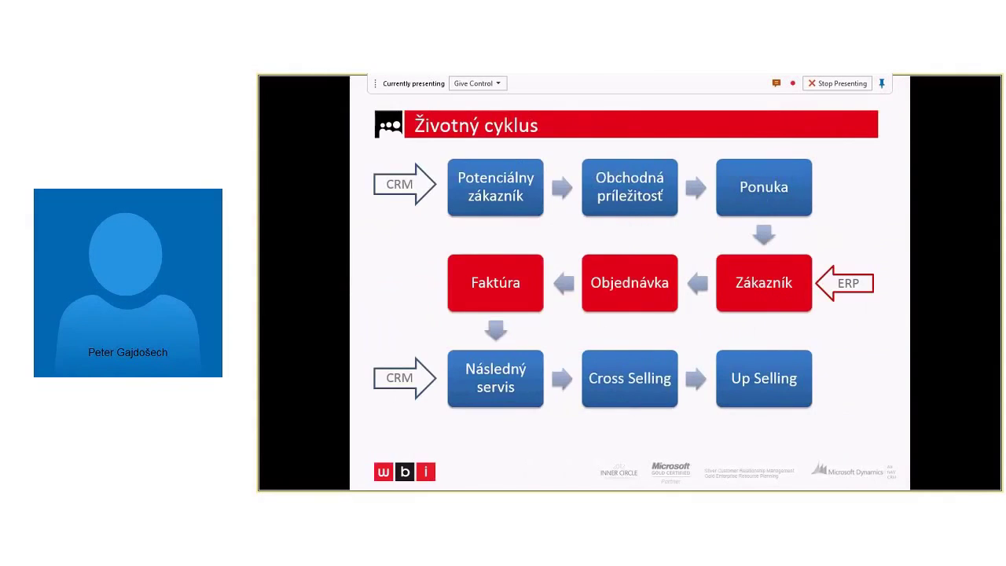
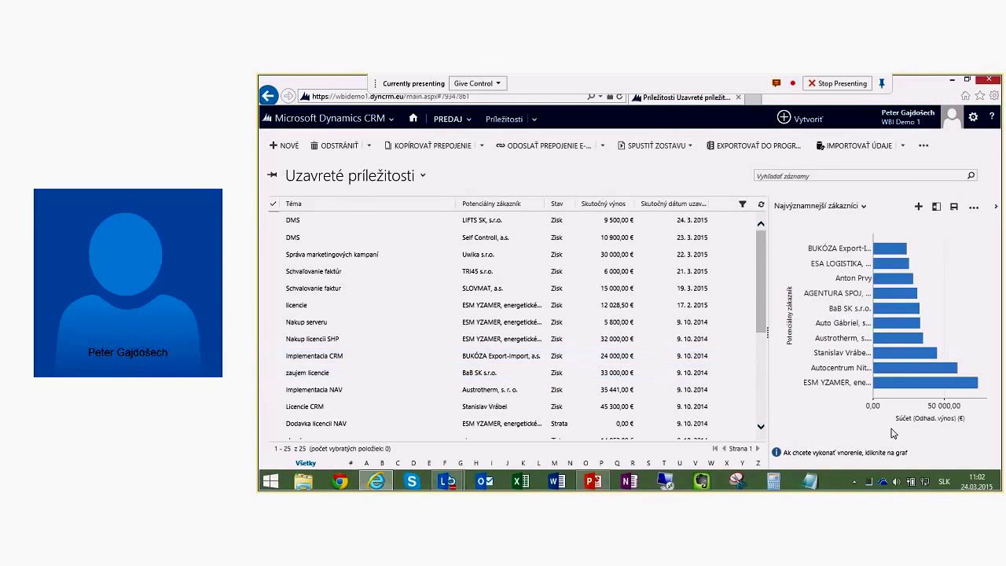
Step: Switch to the Moje otvorené príležitosti view listing 8 open opportunities
click(415, 176)
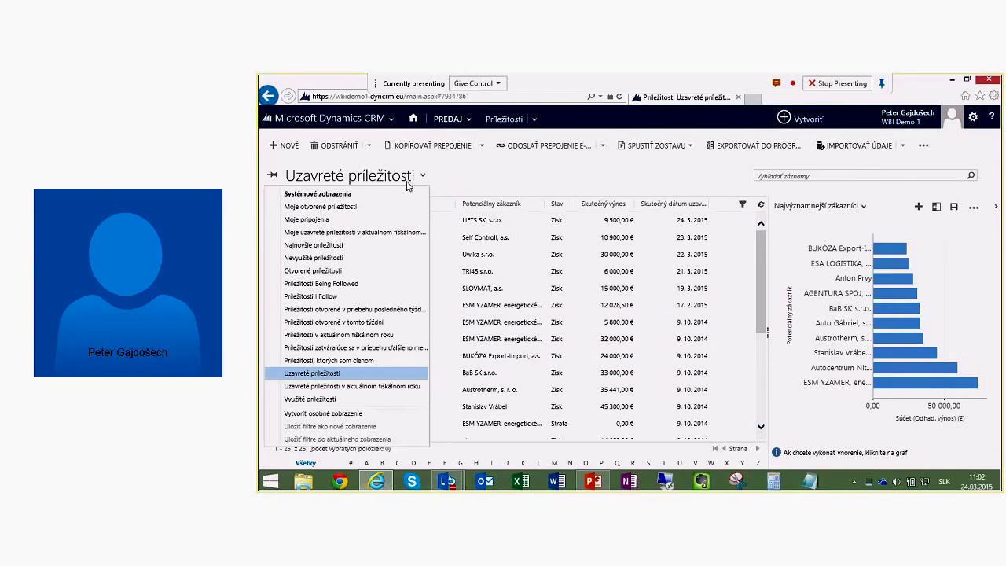
click(330, 206)
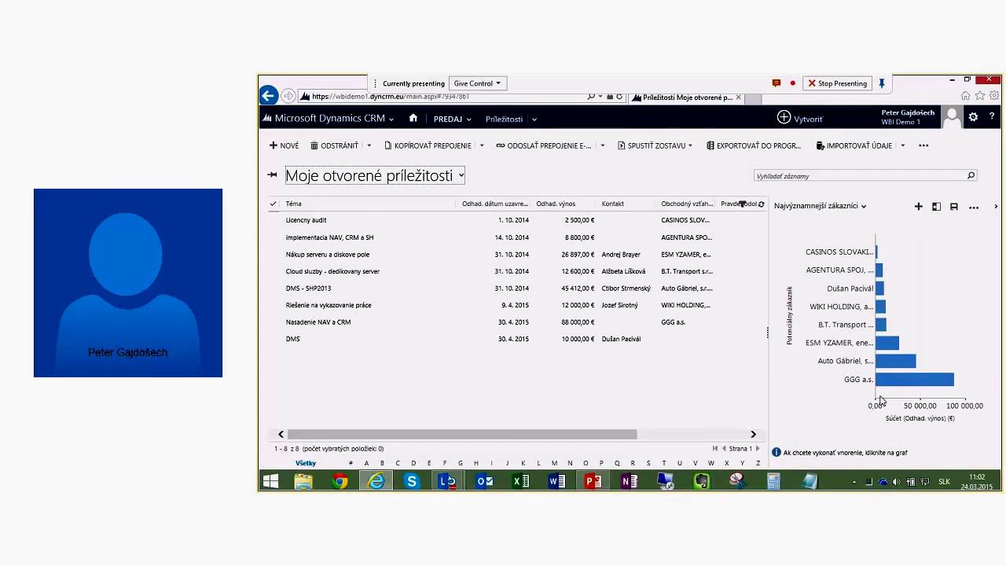
mouse_move(901, 387)
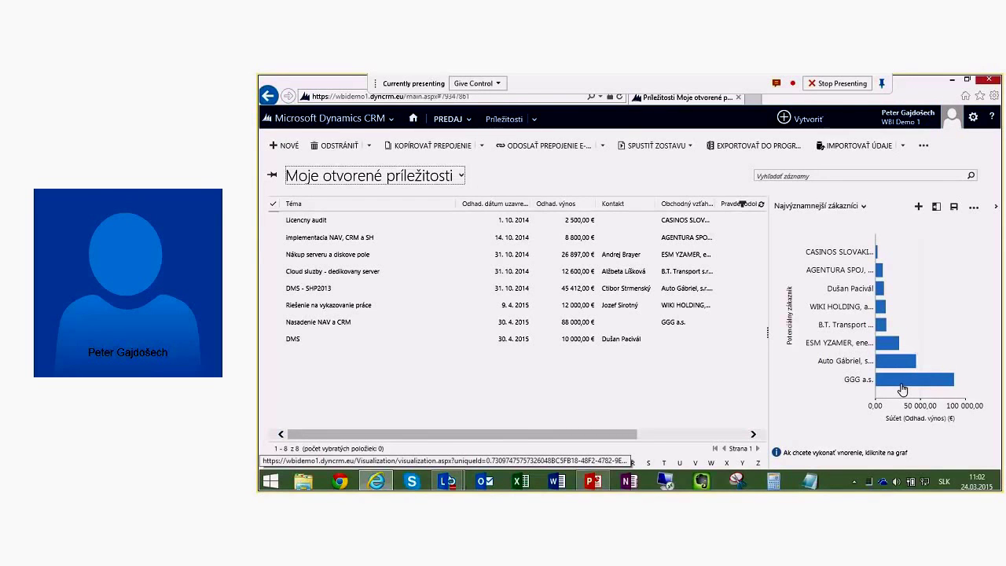
Step: Break the GGG a.s. chart figure down by Príležitosť, then reload Moje otvorené príležitosti to reset
click(908, 390)
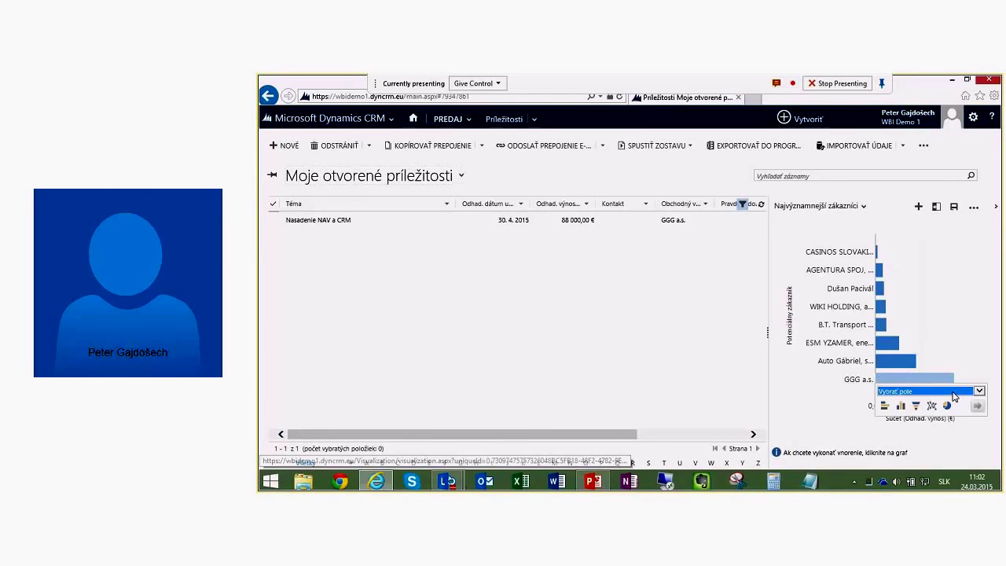
click(935, 391)
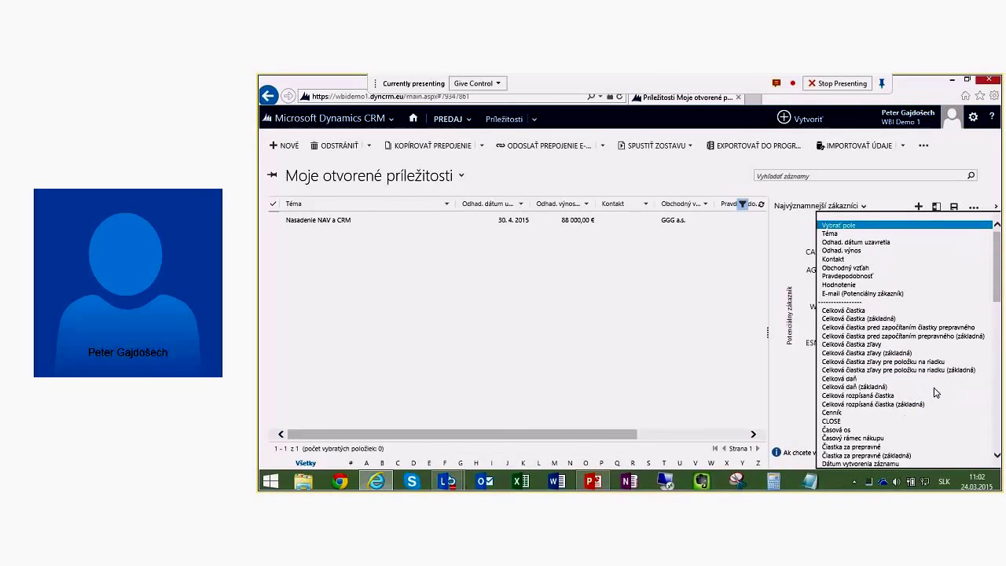
key(Escape)
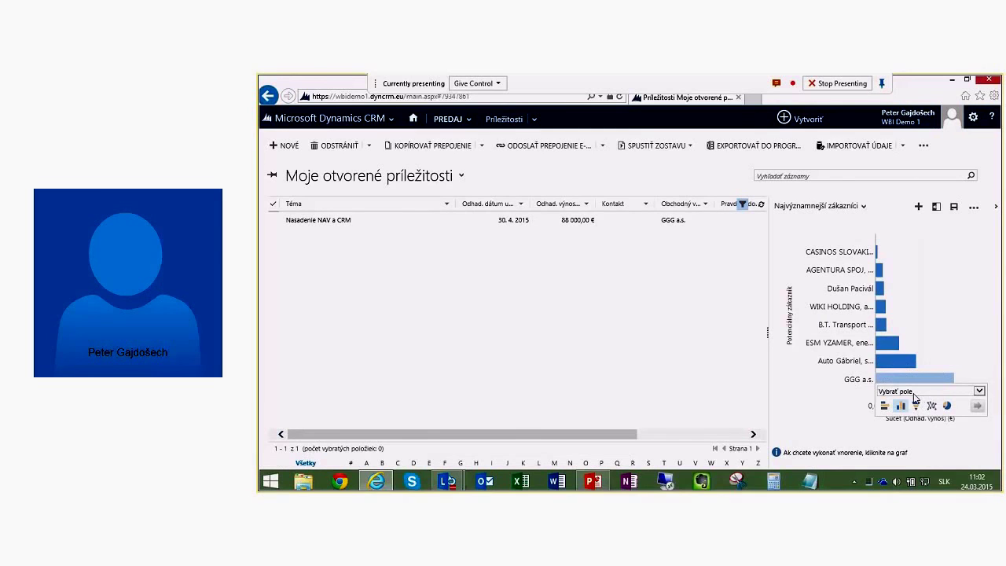
click(925, 394)
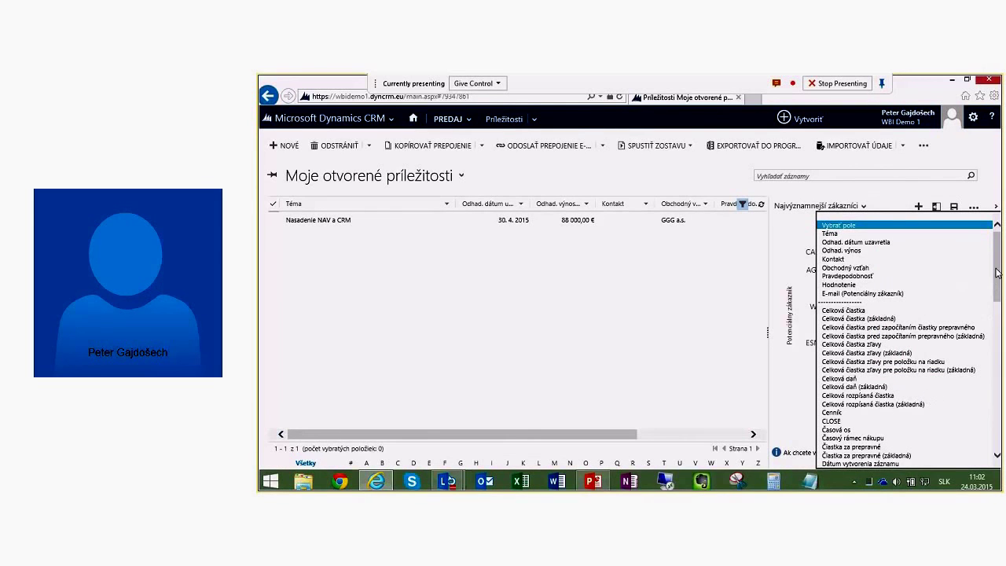
drag(999, 273, 1002, 369)
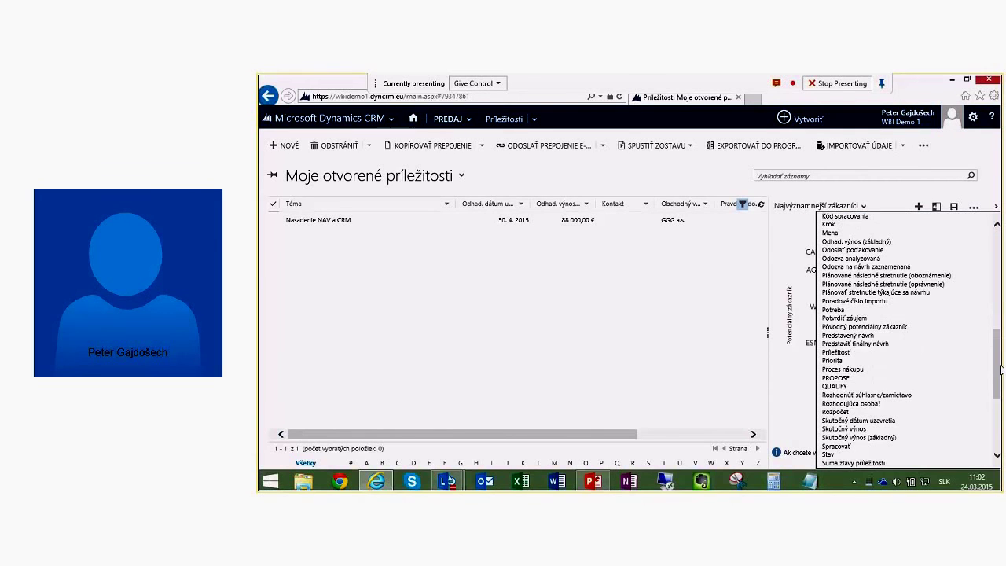
click(878, 353)
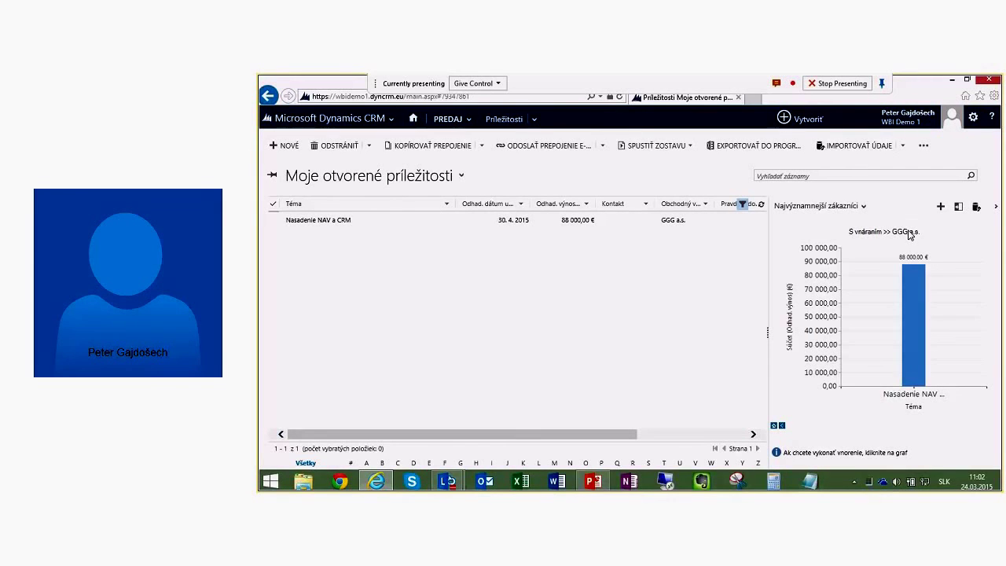
click(386, 178)
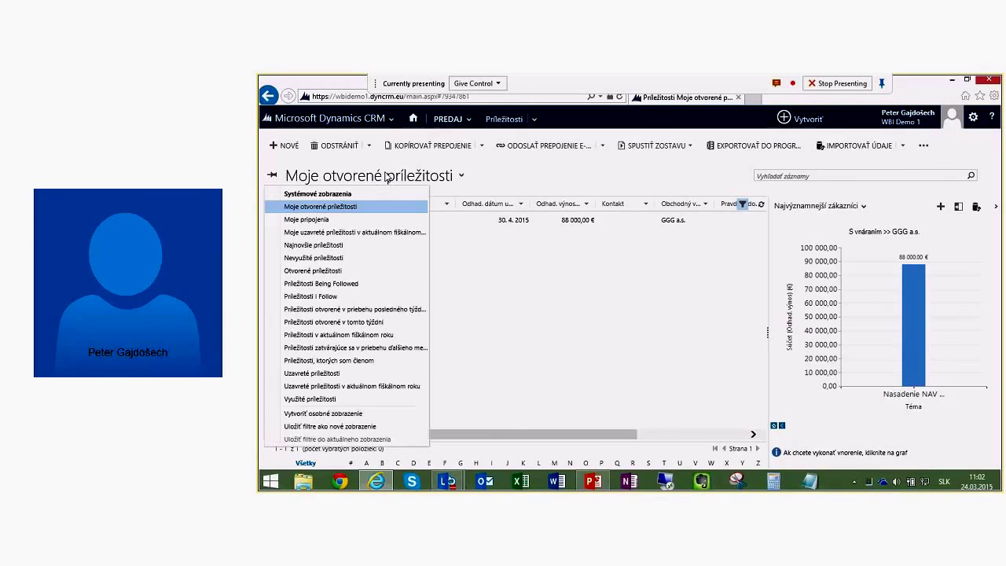
click(352, 208)
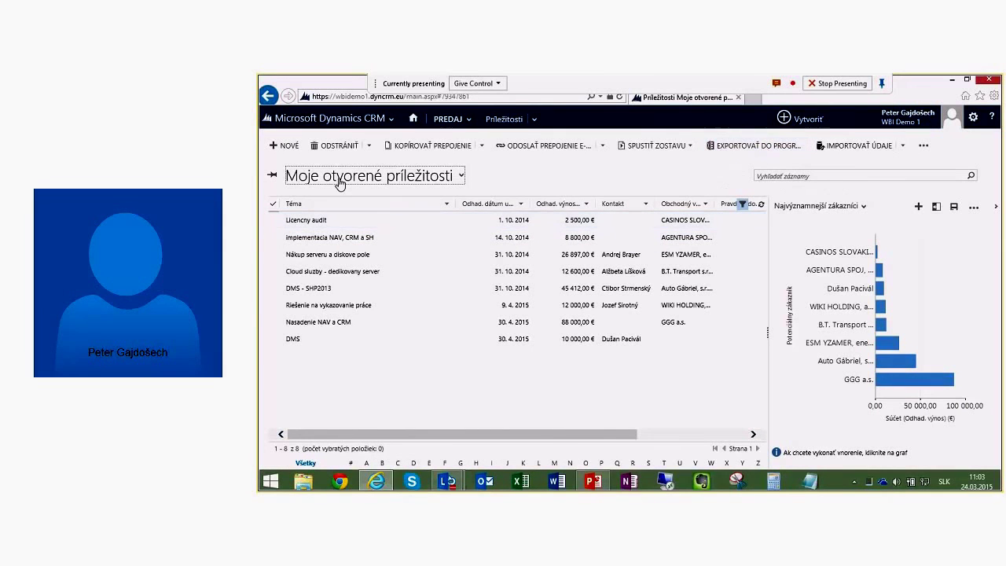
Step: Export the 19-record Otvorené príležitosti view to Excel as a static worksheet and open it
click(382, 179)
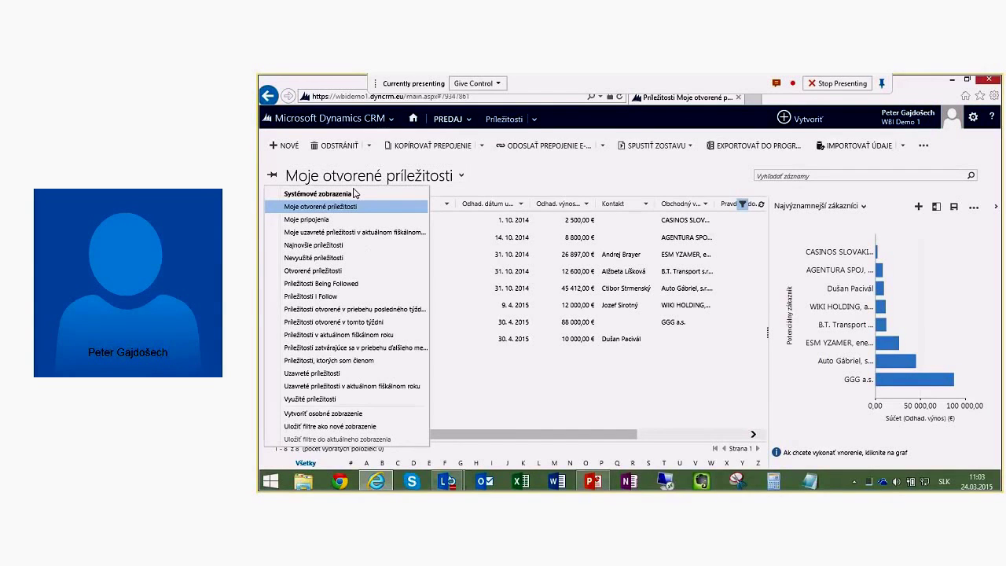
click(334, 270)
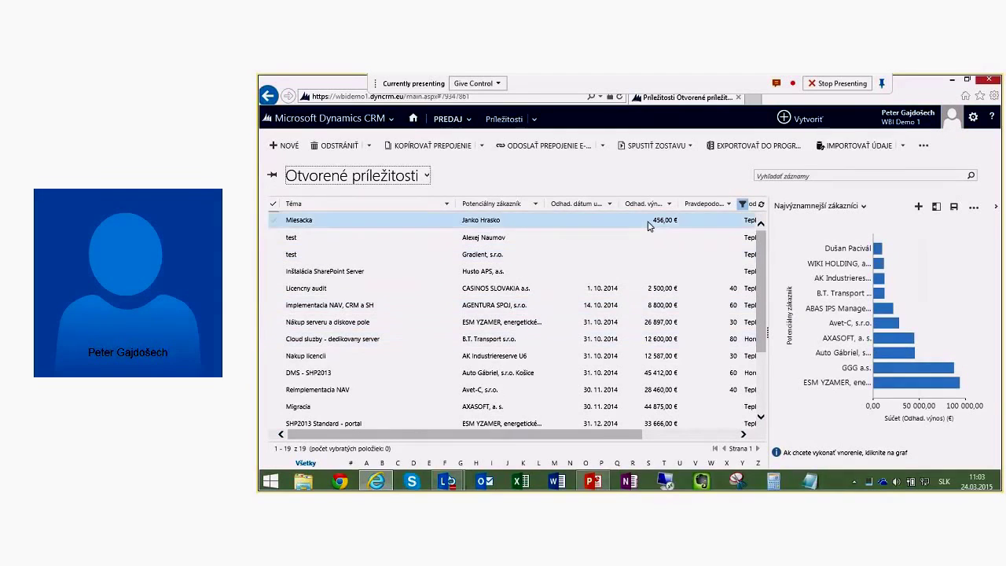
click(770, 150)
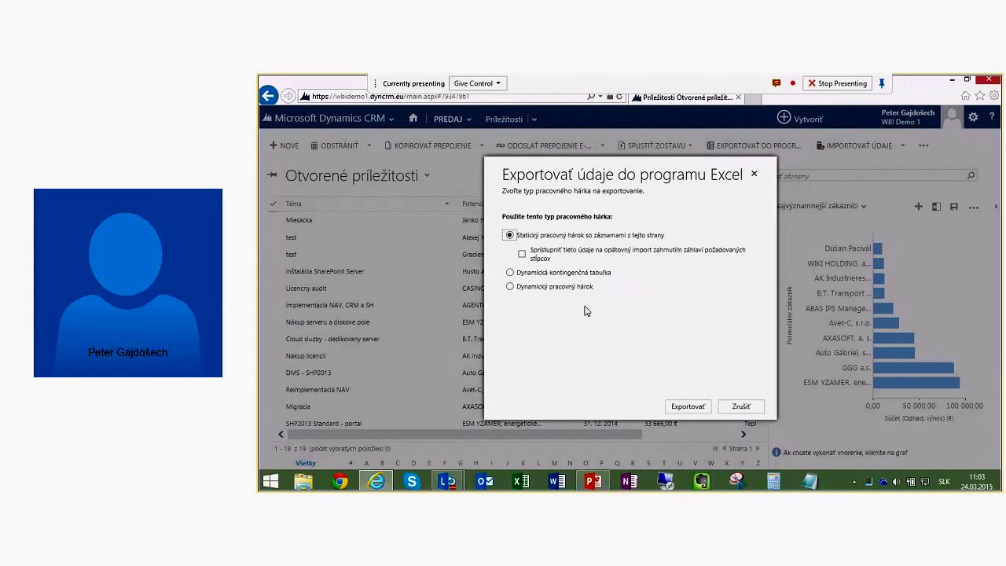
click(688, 406)
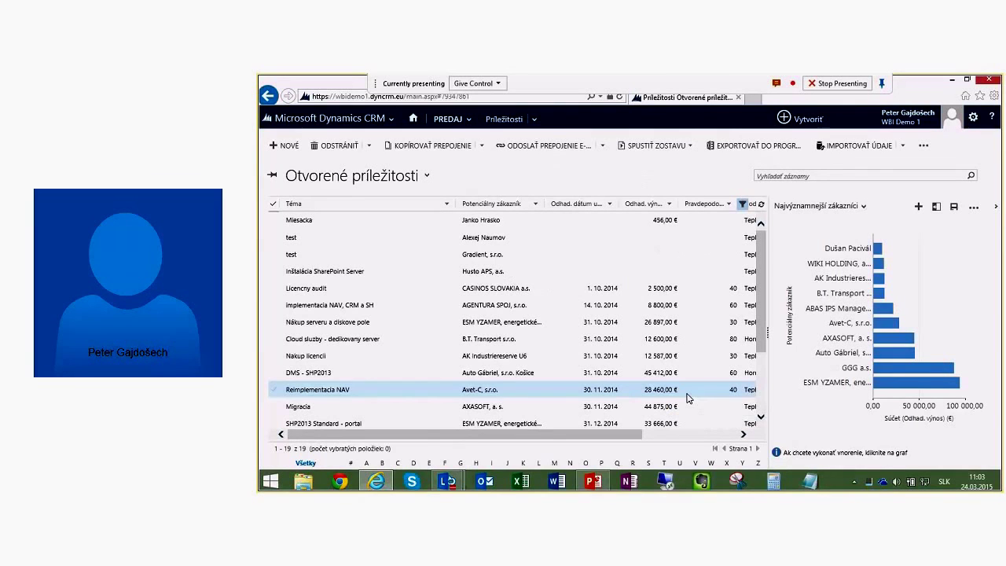
click(716, 457)
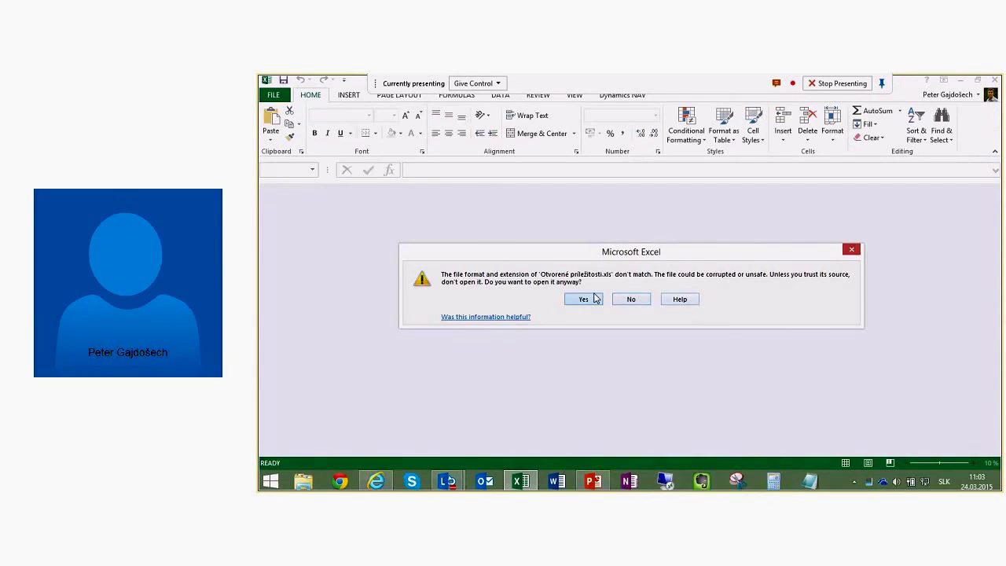
Step: Open the exported sheet, select D6:D20 to confirm the 383 544,00 revenue total, then close Excel
click(583, 299)
click(590, 257)
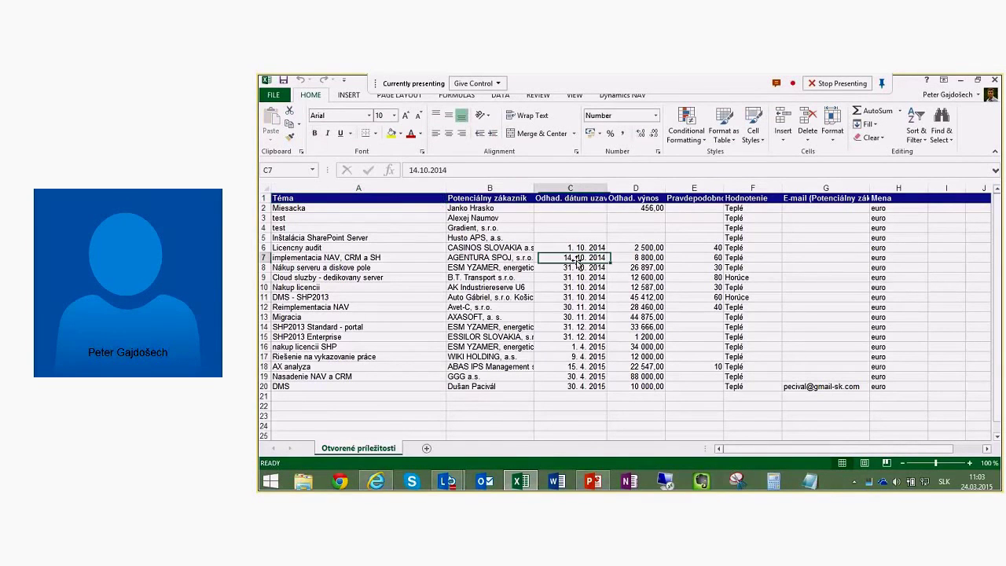
drag(648, 248, 657, 386)
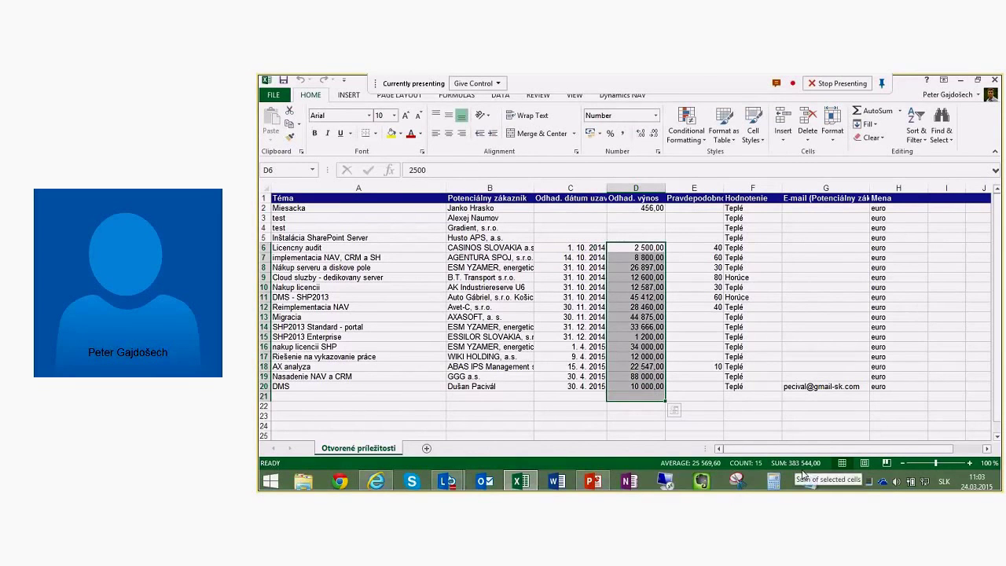
click(731, 367)
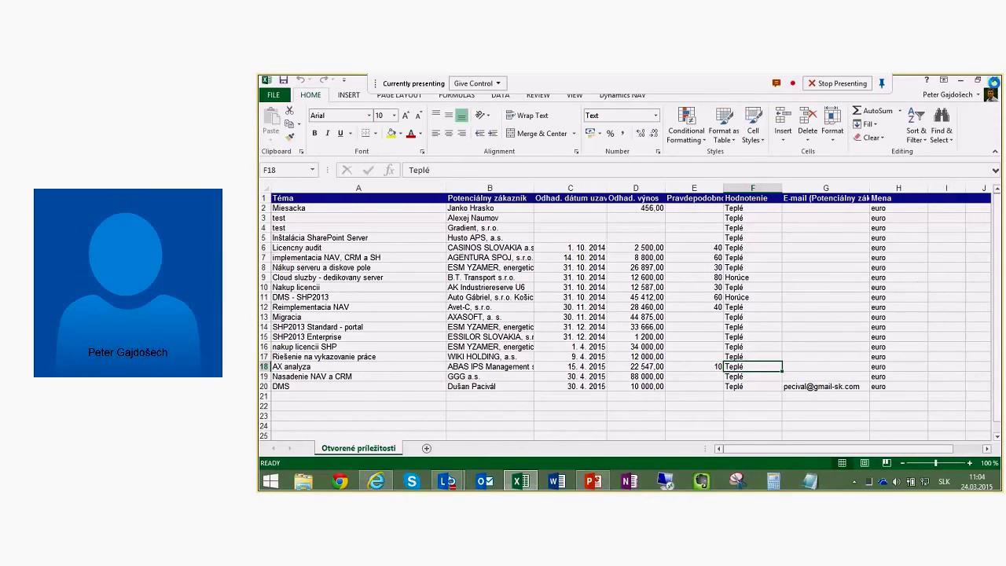
click(996, 81)
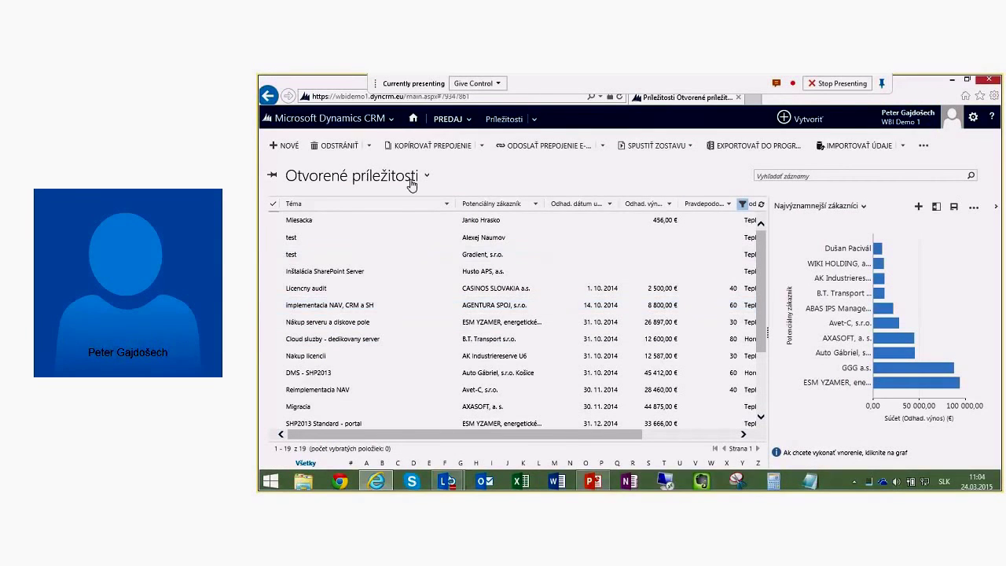
Step: Run the Účinnosť zdroja potenciálnych zákazníkov report on all applicable records
click(690, 147)
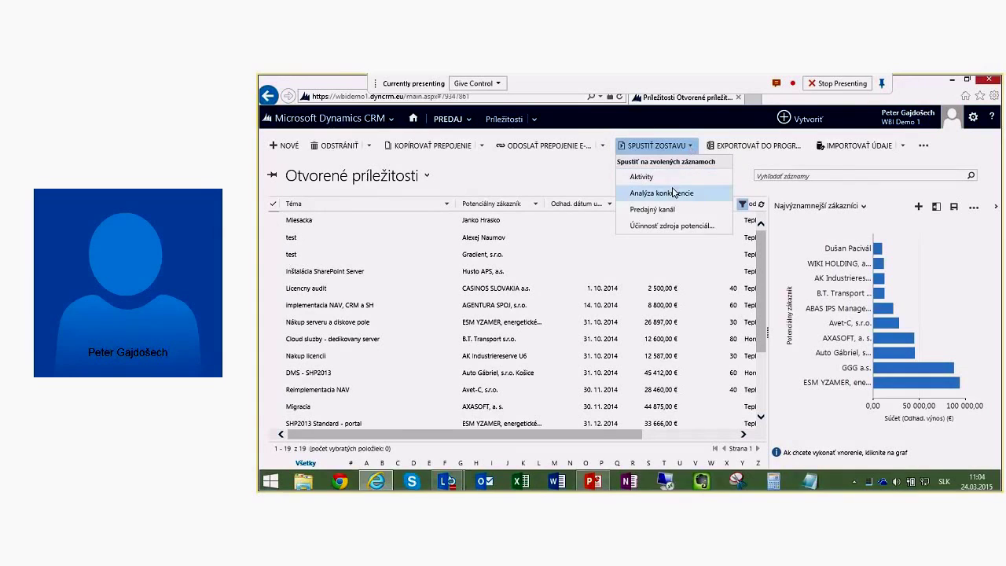
click(673, 227)
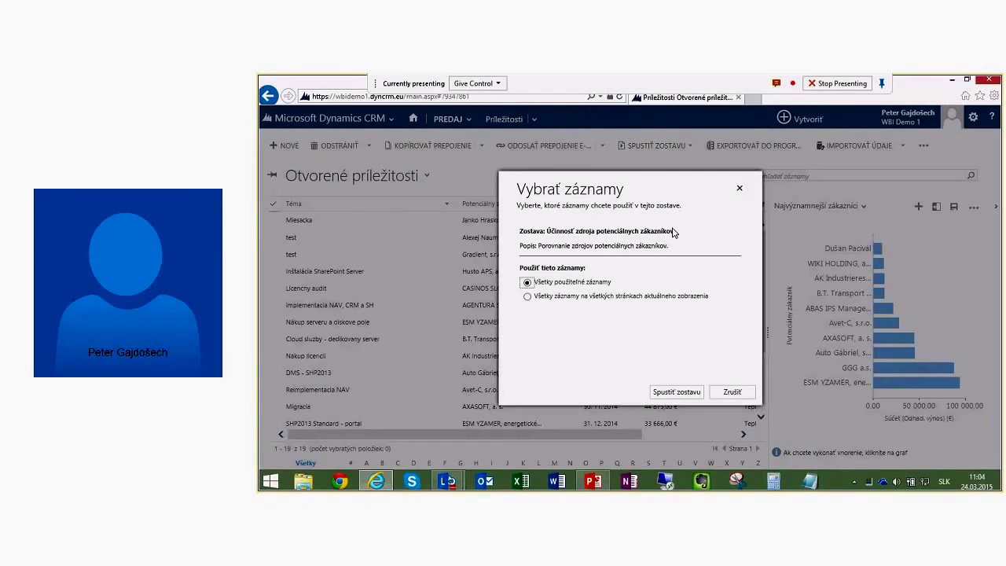
click(674, 392)
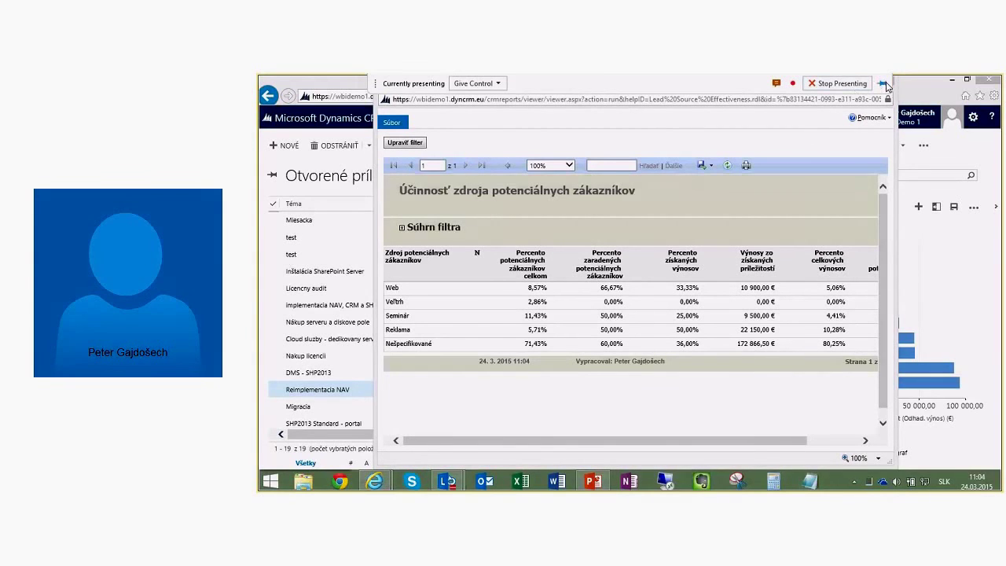
Step: Close the lead source report and run the Predajný kanál report on all records
click(883, 83)
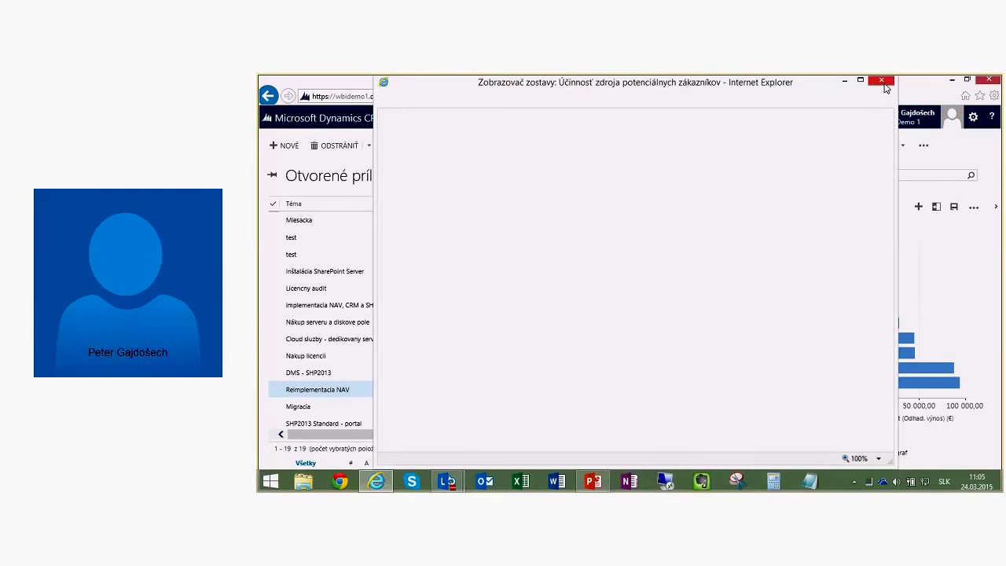
click(656, 145)
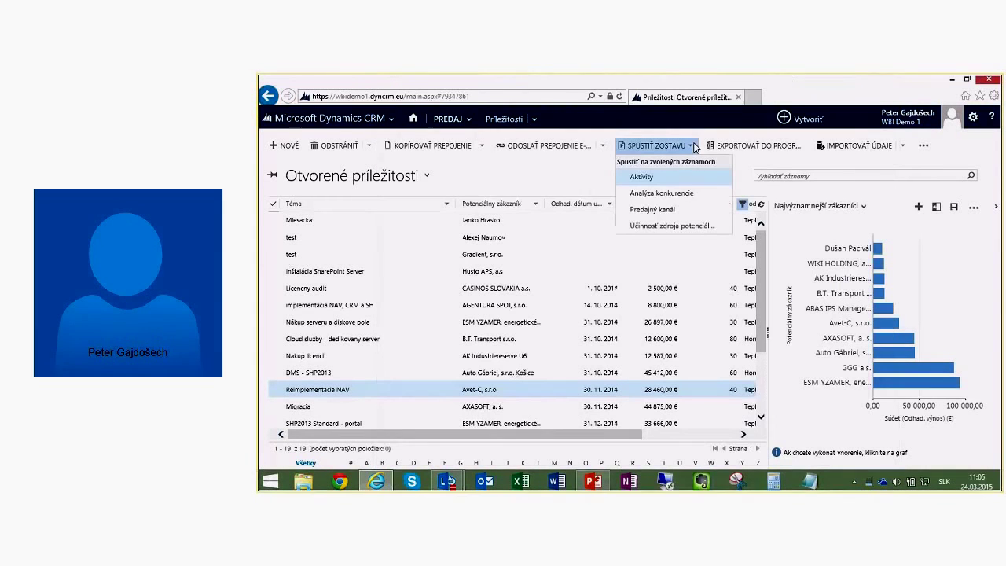
click(653, 209)
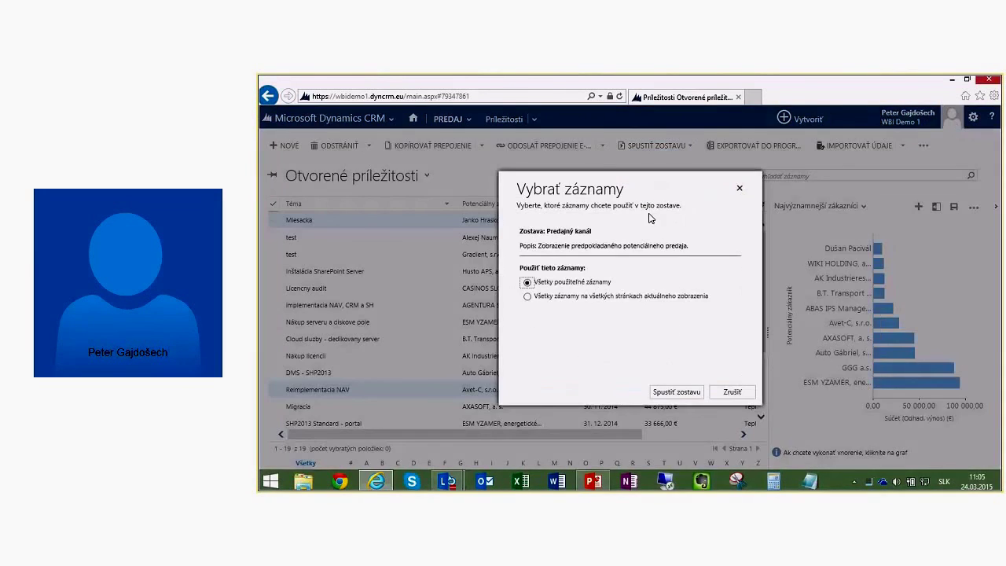
click(670, 393)
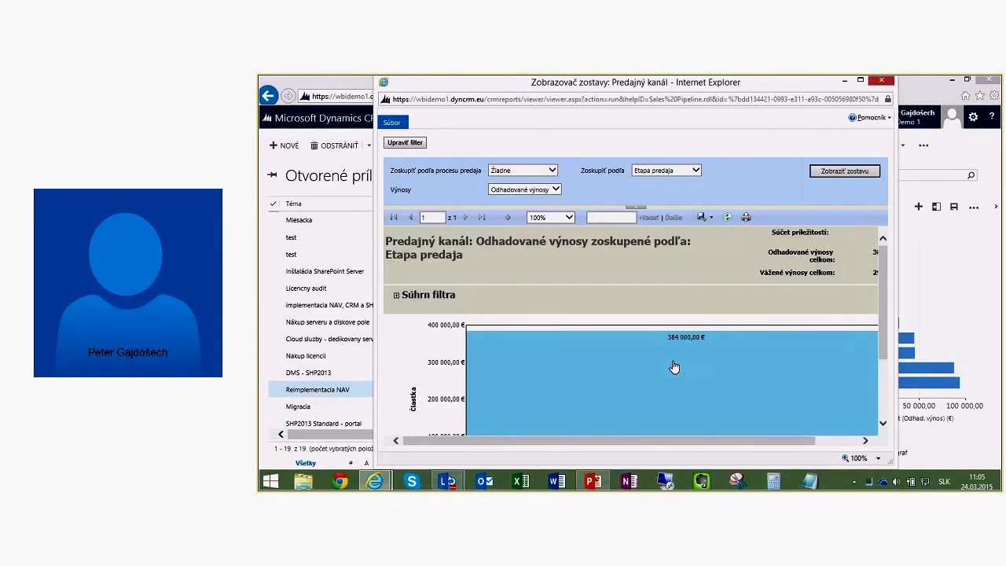
Step: Regroup the Predajný kanál report by Dátum and scroll to the monthly revenue chart
click(695, 170)
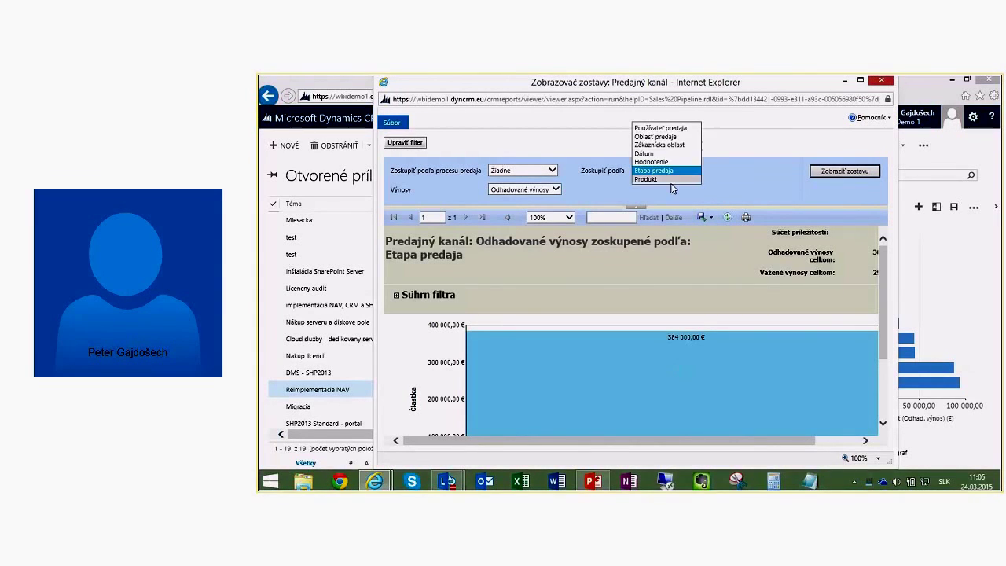
click(658, 155)
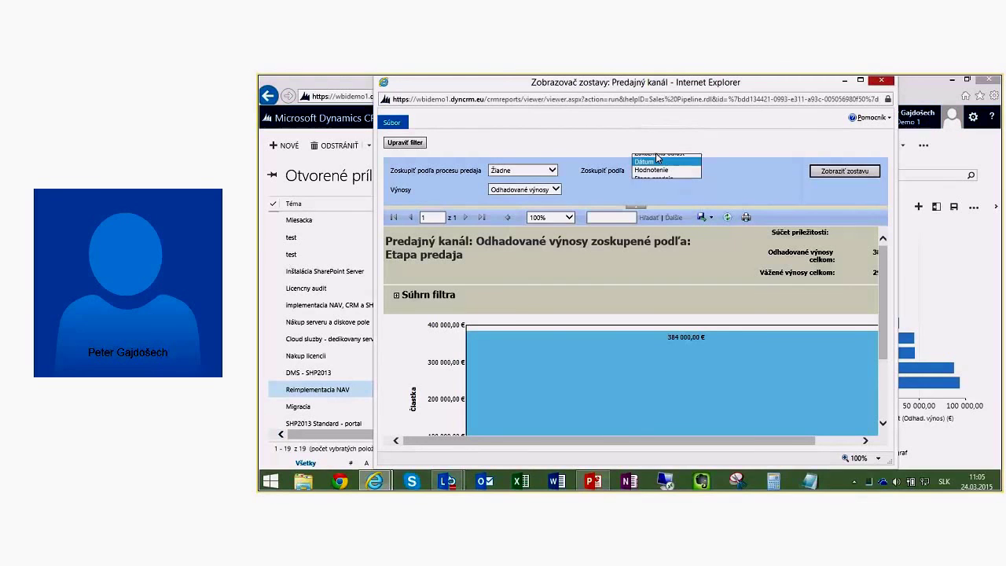
click(835, 171)
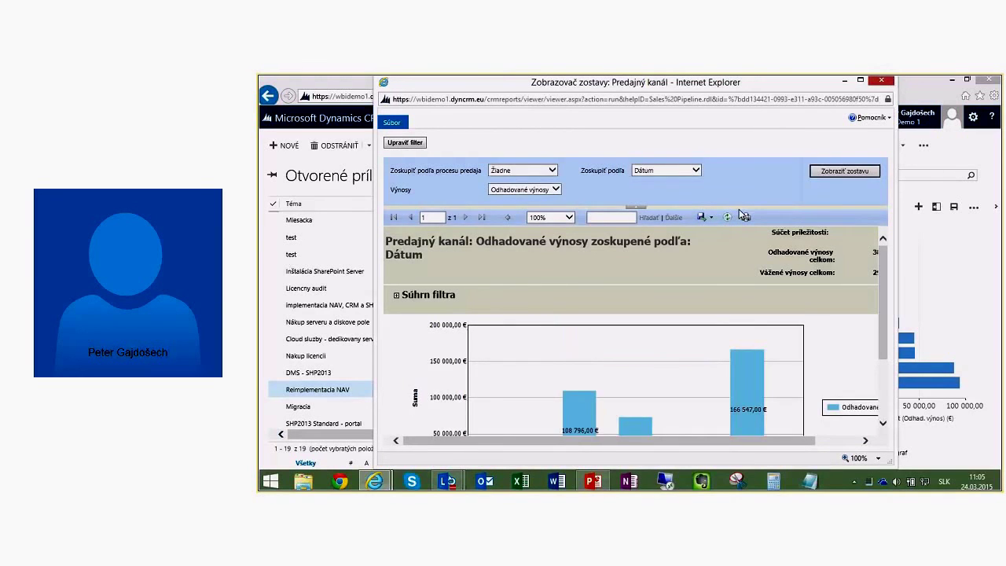
drag(884, 273, 882, 310)
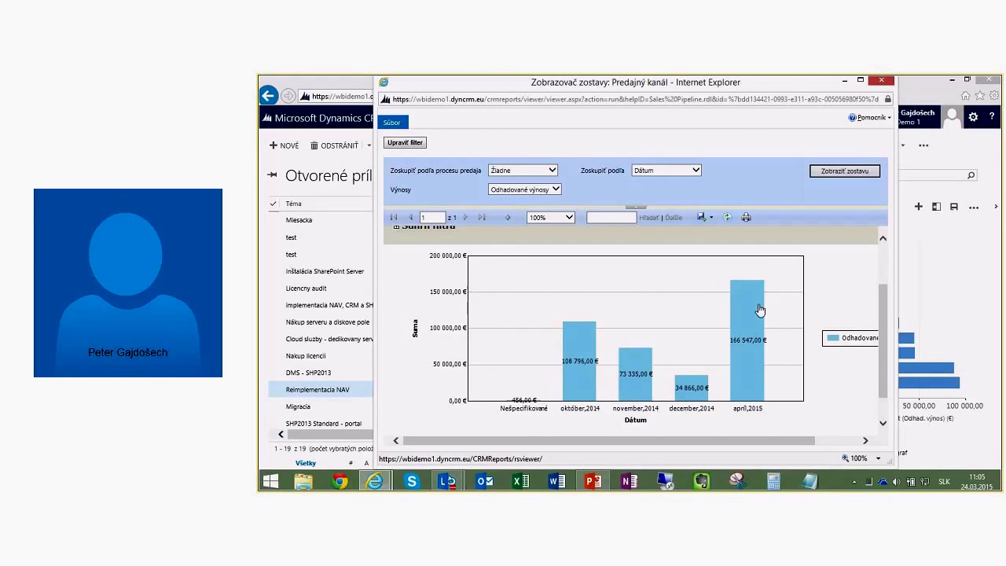
scroll(786, 321, up, 1)
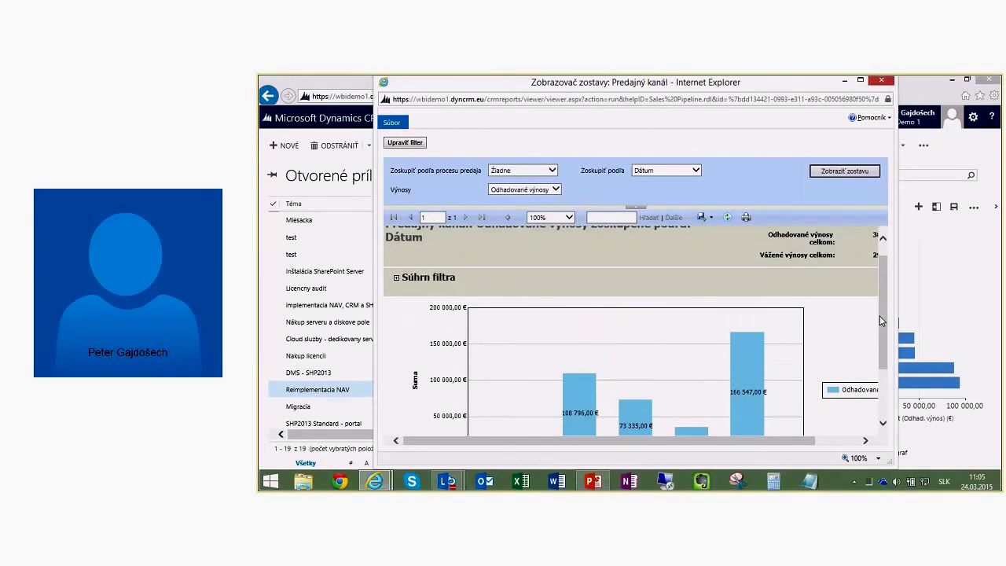
scroll(880, 315, down, 1)
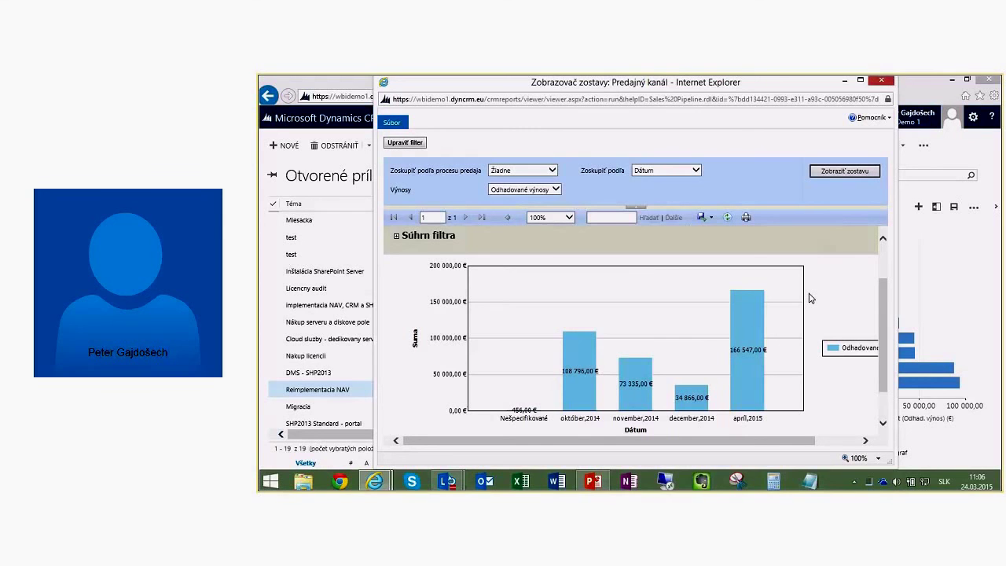
Step: Drill into the April 2015 bar, sort the detail rows by weighted revenue, then close the report
click(758, 358)
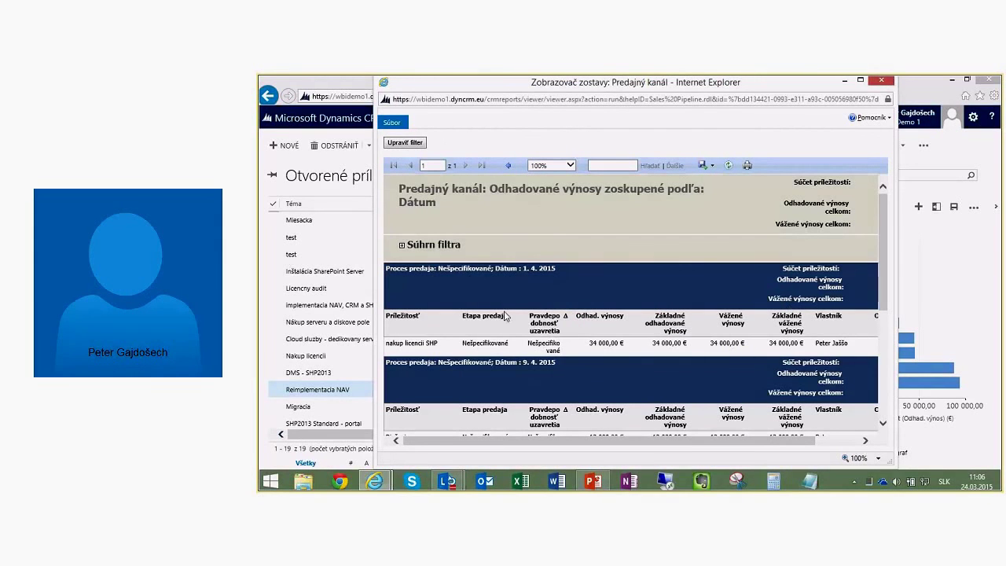
scroll(503, 315, down, 2)
scroll(422, 368, down, 2)
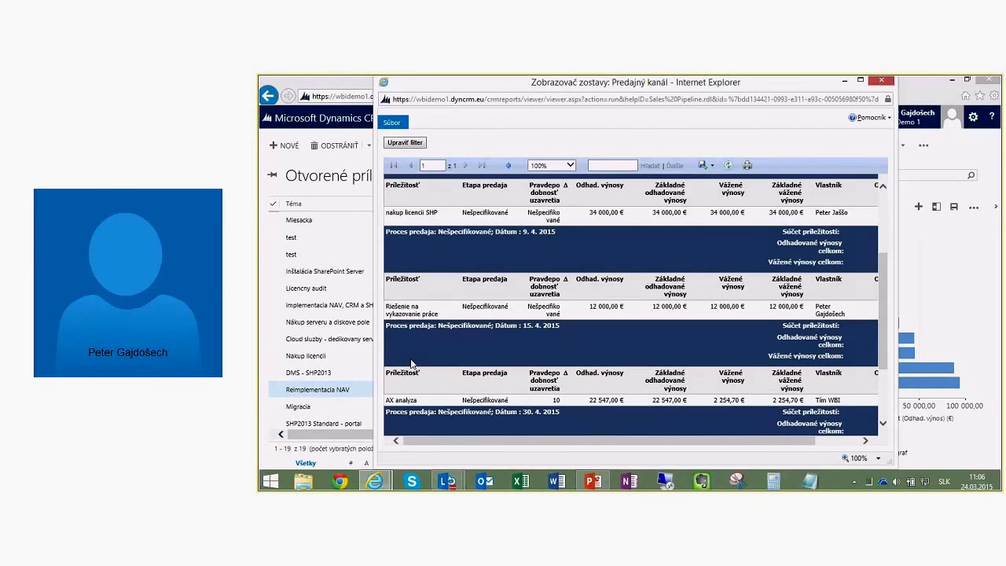
scroll(413, 367, down, 2)
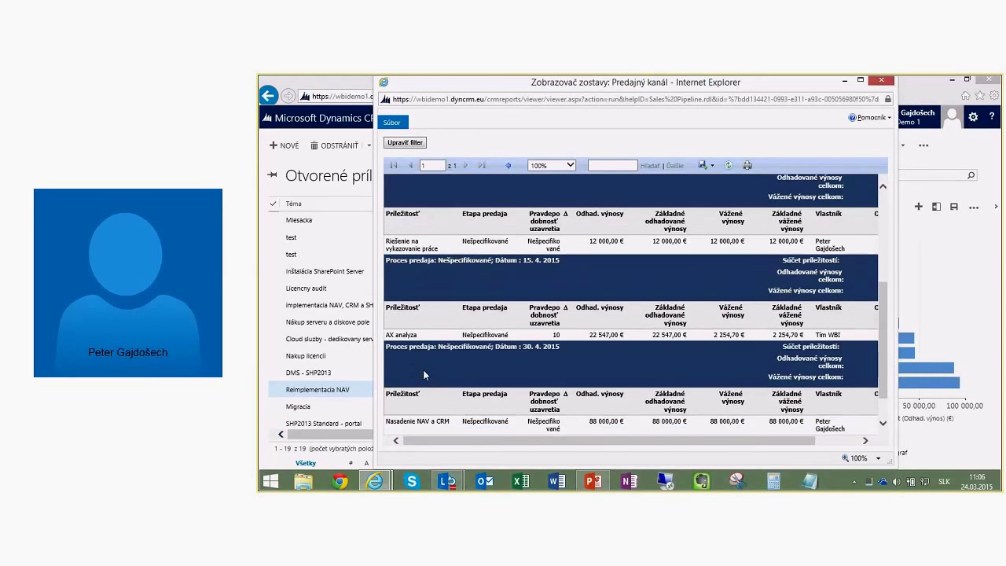
scroll(415, 393, down, 2)
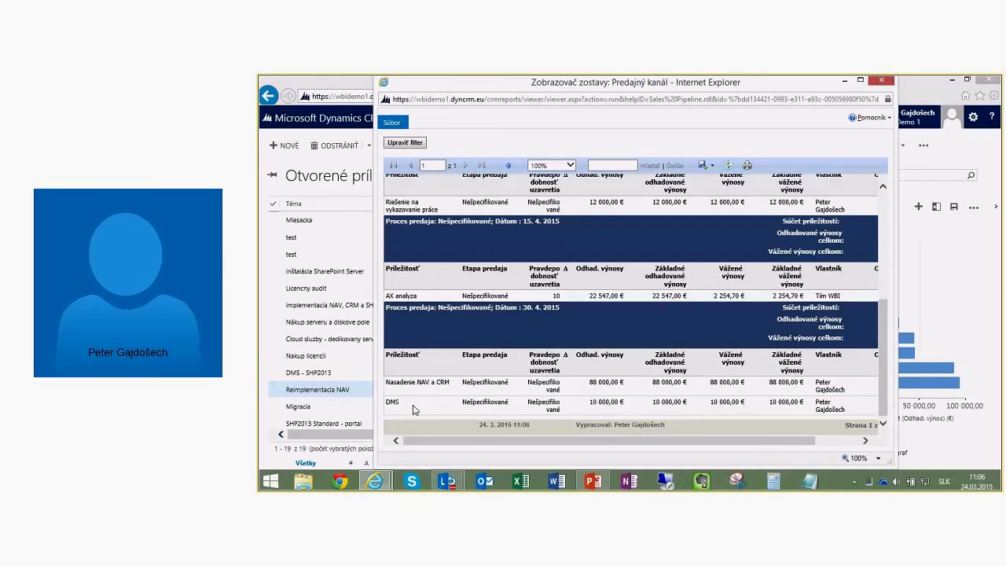
click(724, 364)
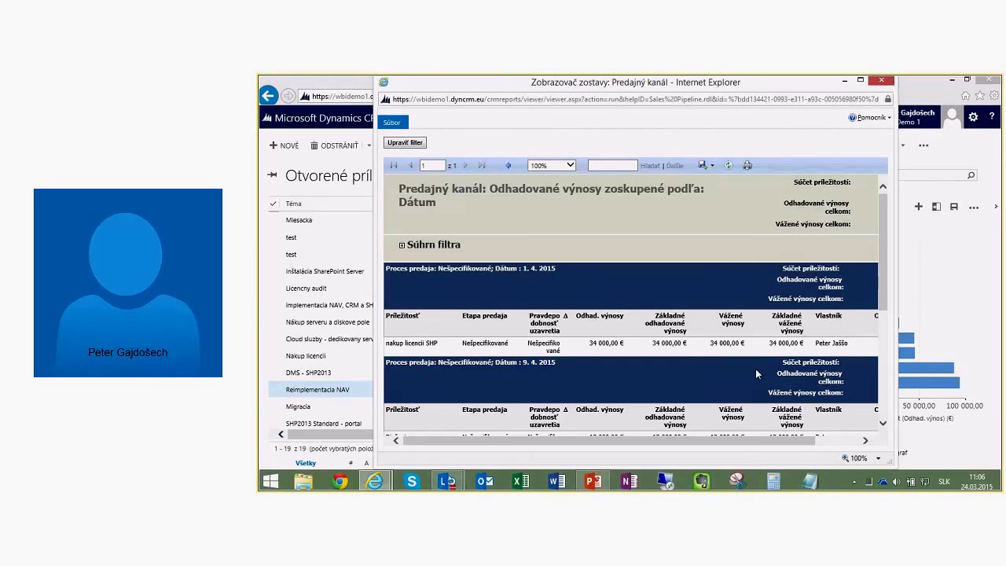
click(882, 81)
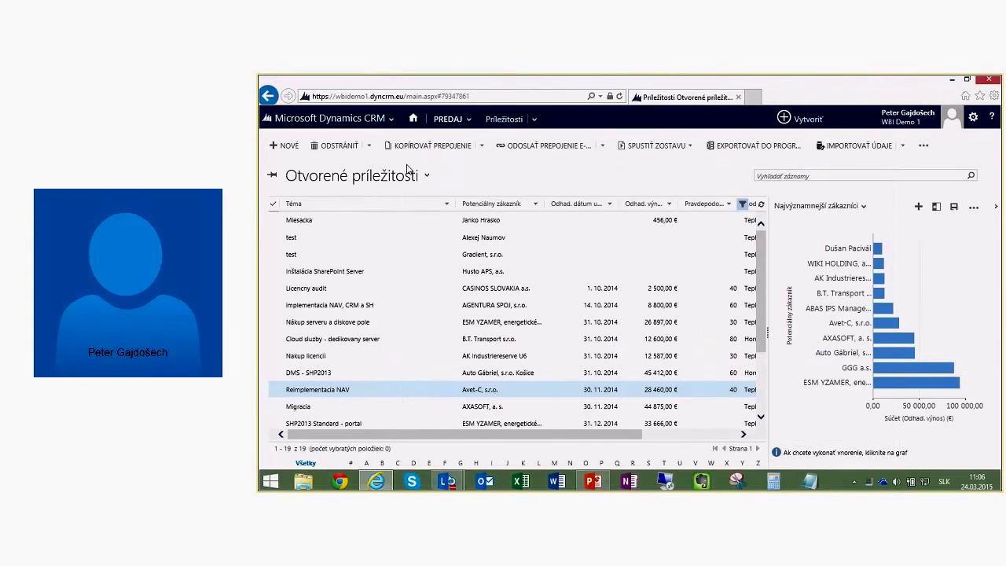
click(388, 117)
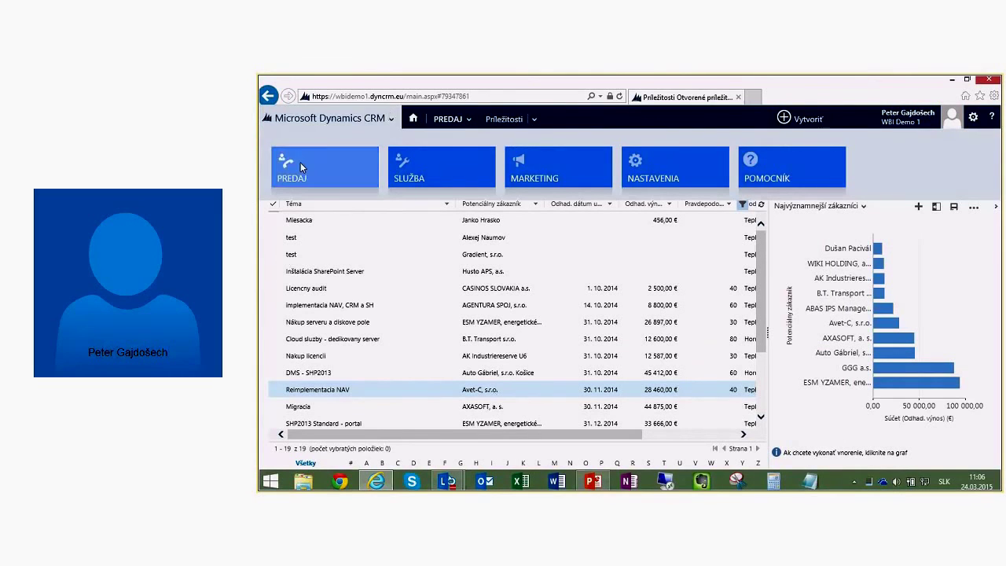
click(300, 162)
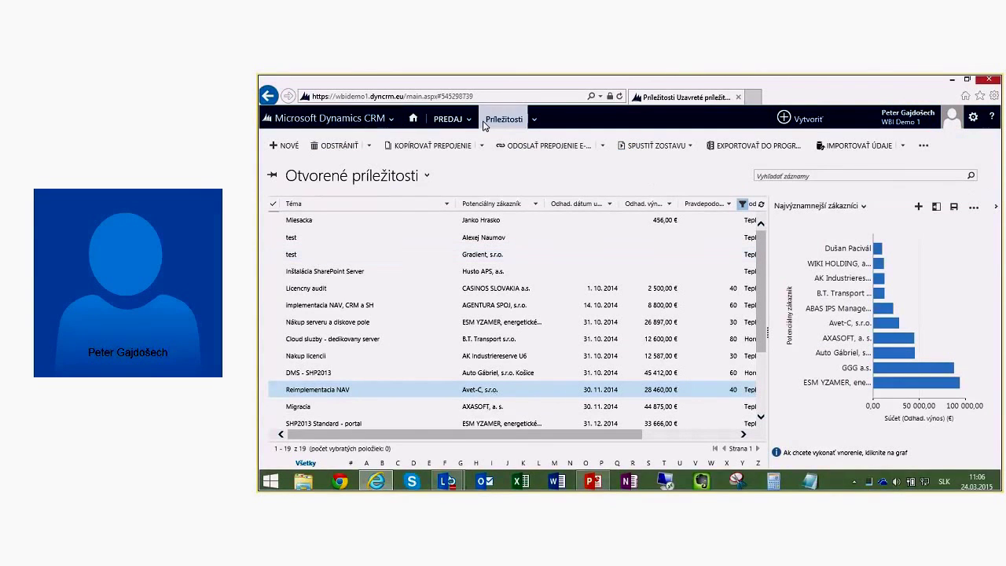
click(449, 119)
click(325, 174)
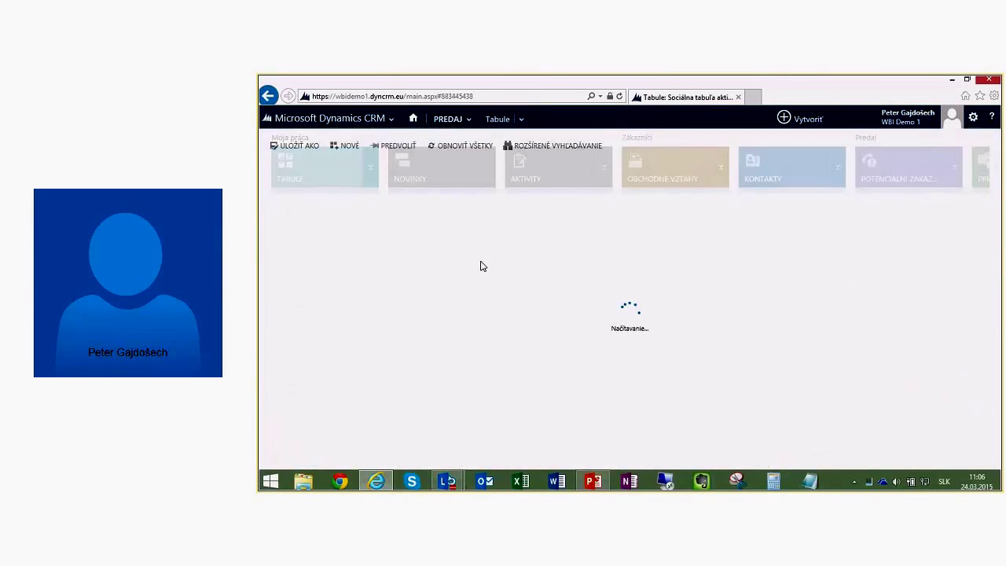
mouse_move(743, 78)
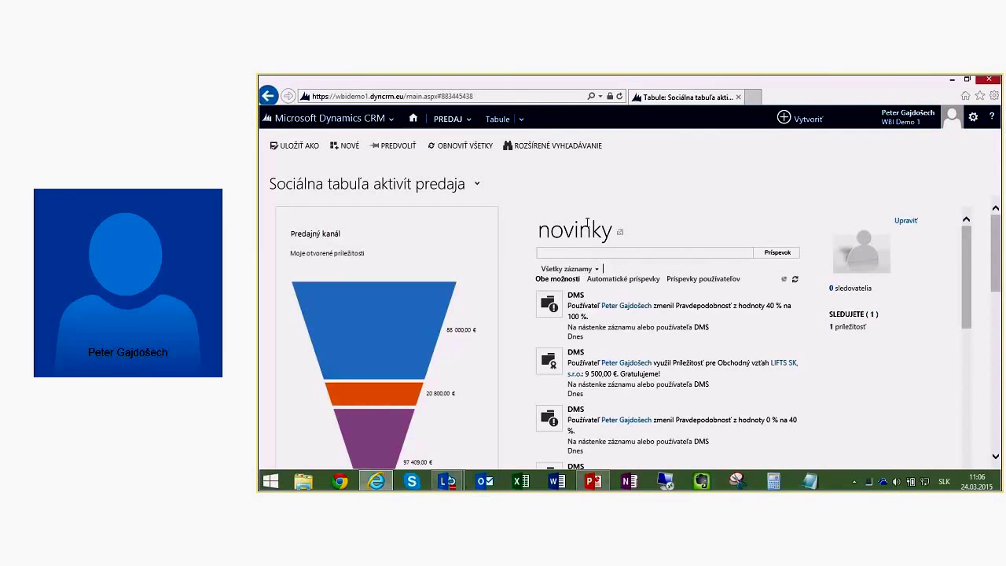
scroll(467, 375, down, 1)
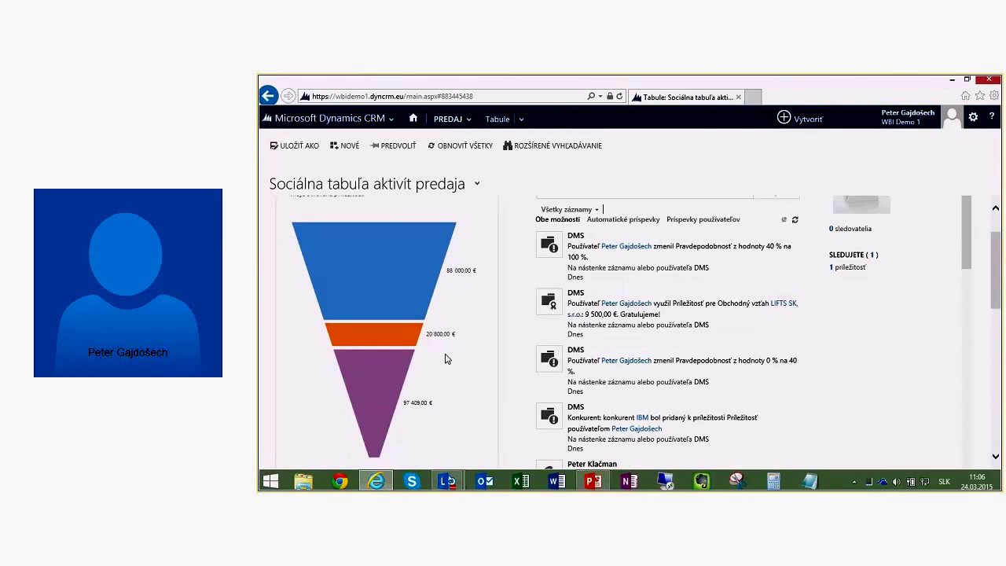
scroll(409, 334, up, 1)
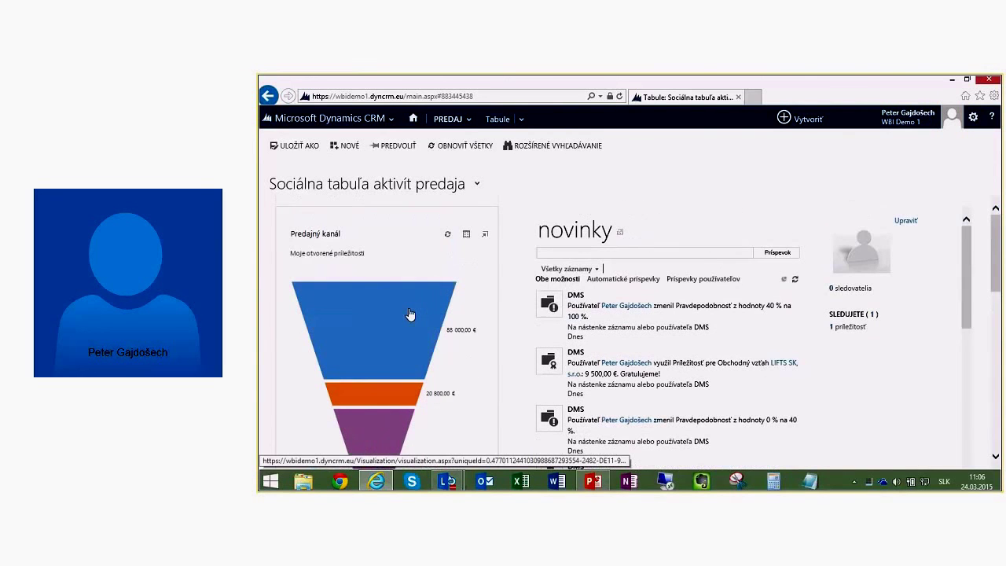
scroll(401, 346, down, 1)
scroll(452, 404, down, 1)
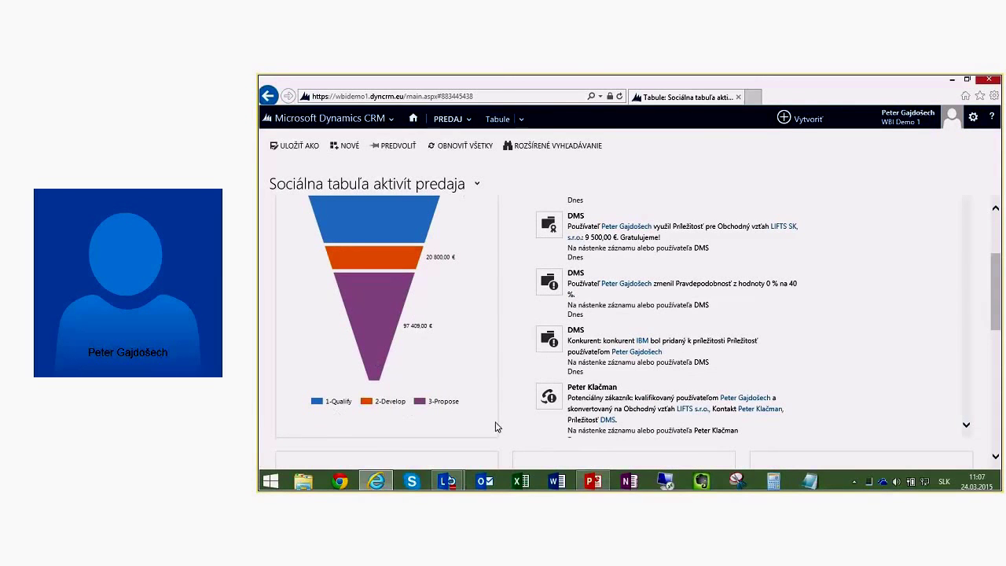
scroll(610, 389, up, 2)
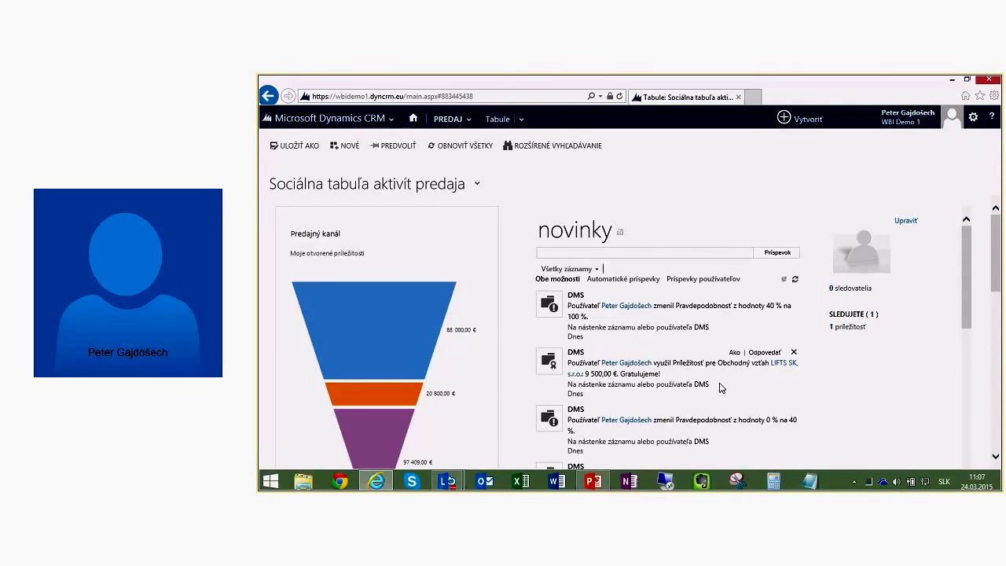
scroll(718, 386, down, 3)
scroll(716, 381, up, 3)
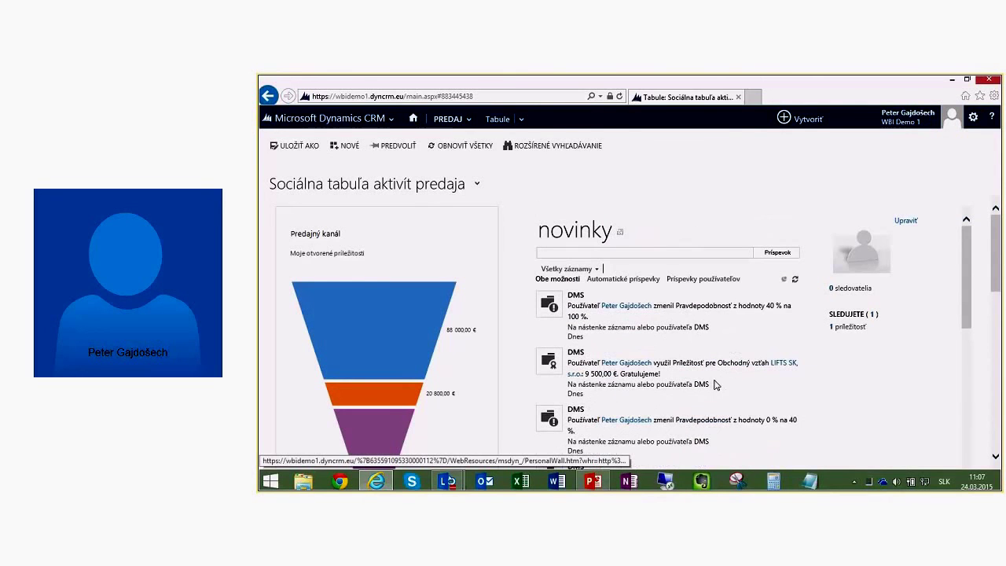
Step: Open the Prehľad systému Microsoft Dynamics CRM dashboard and scroll down to the activities list and back
click(476, 187)
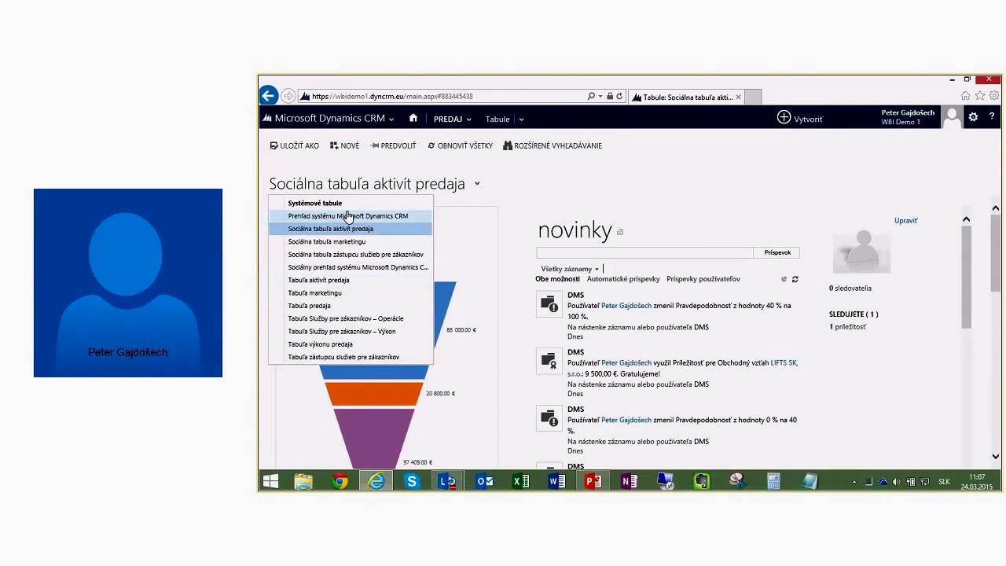
click(349, 216)
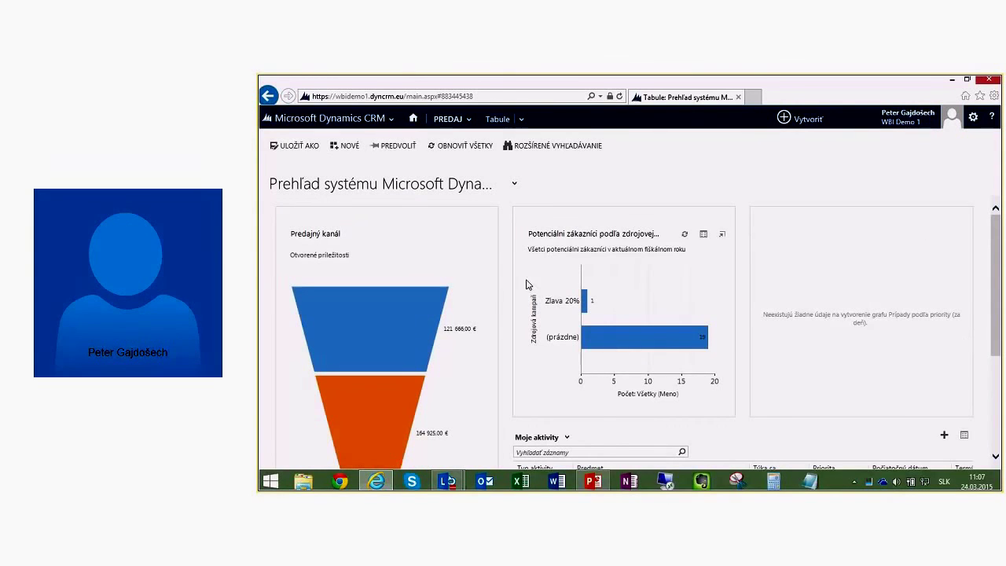
scroll(707, 346, down, 3)
scroll(561, 281, down, 1)
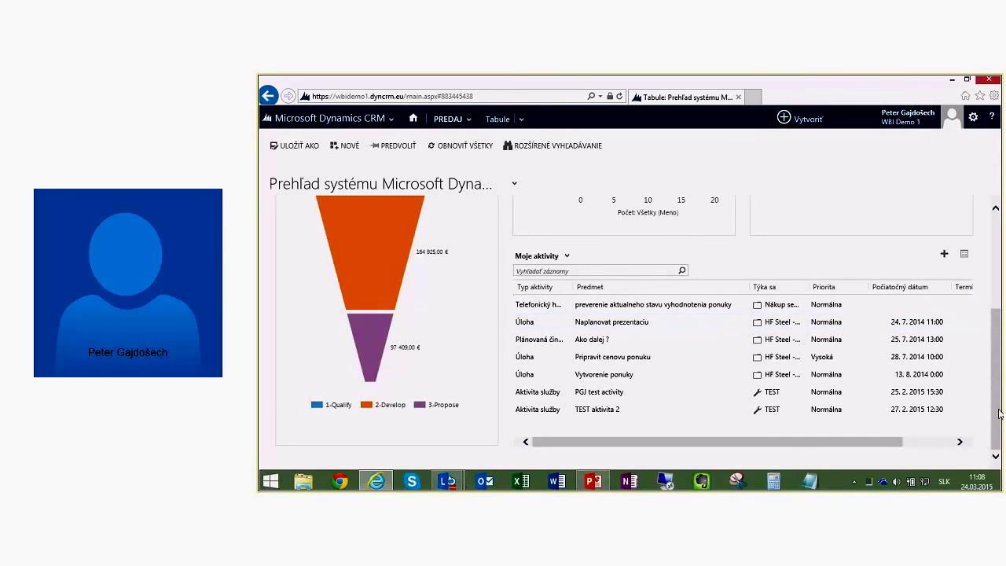
drag(999, 382, 1002, 208)
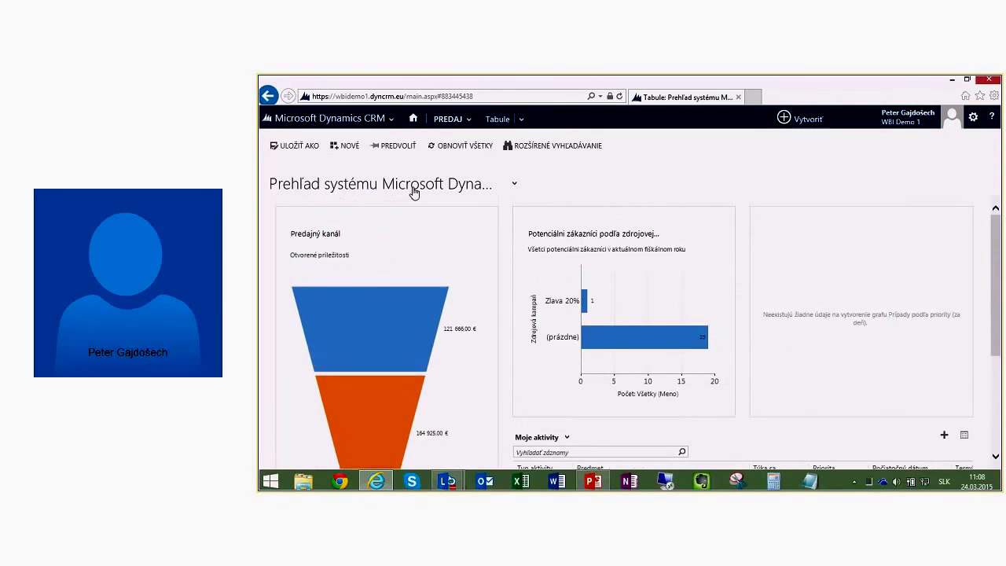
Step: Show the Tabuľa predaja sales dashboard, then bring the Lync WEBINÁR window forward
click(454, 185)
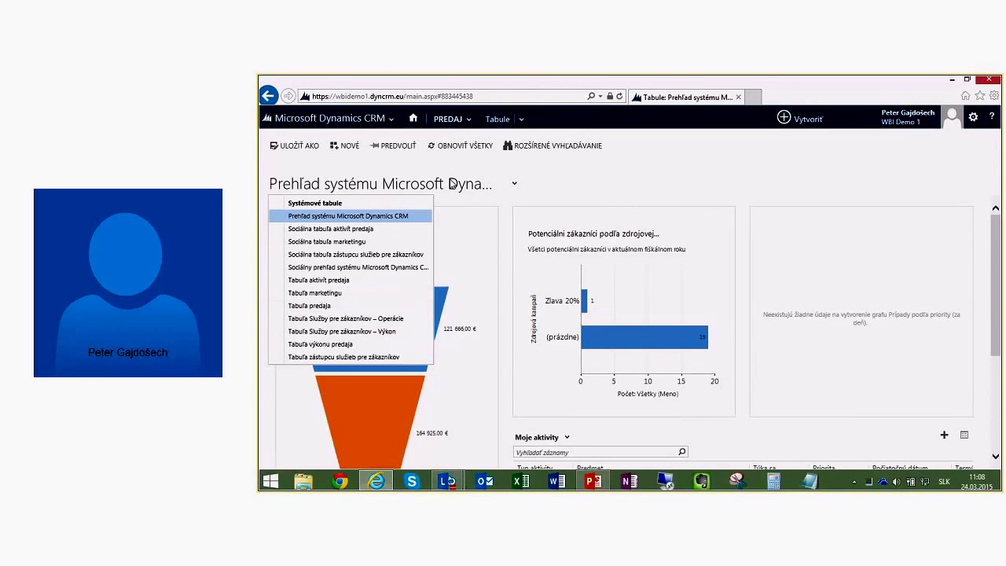
click(330, 305)
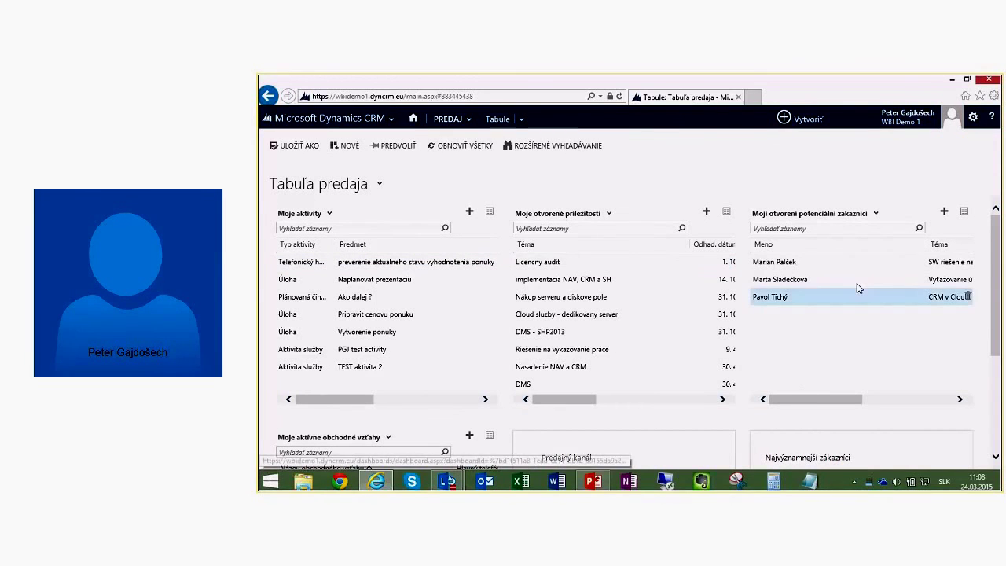
drag(998, 279, 995, 370)
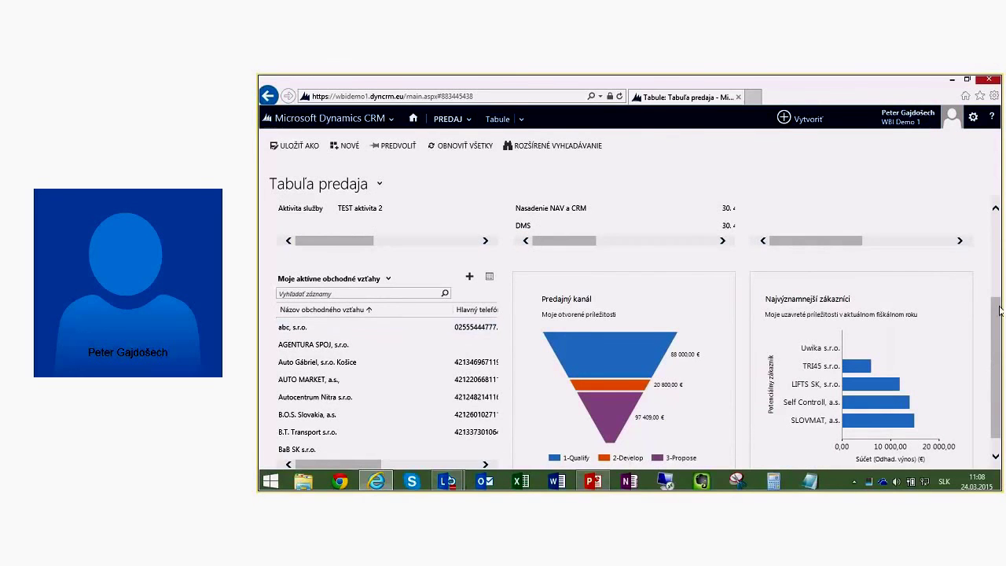
drag(997, 323, 984, 370)
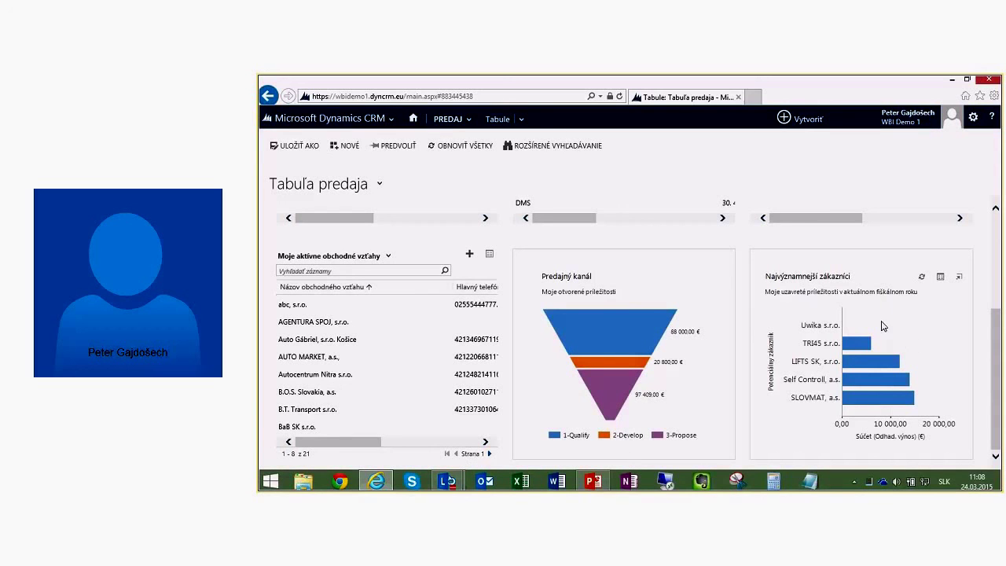
mouse_move(447, 480)
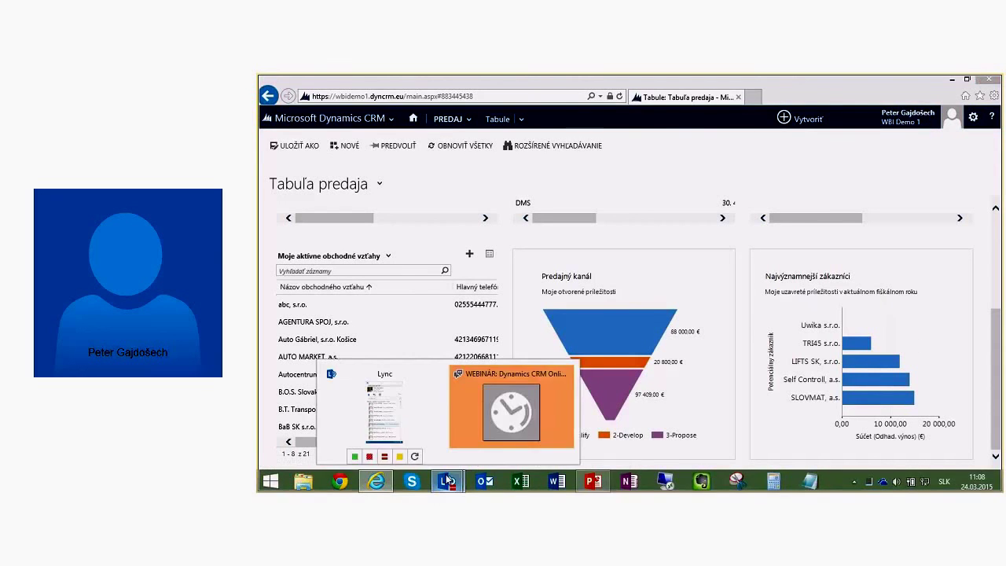
click(494, 393)
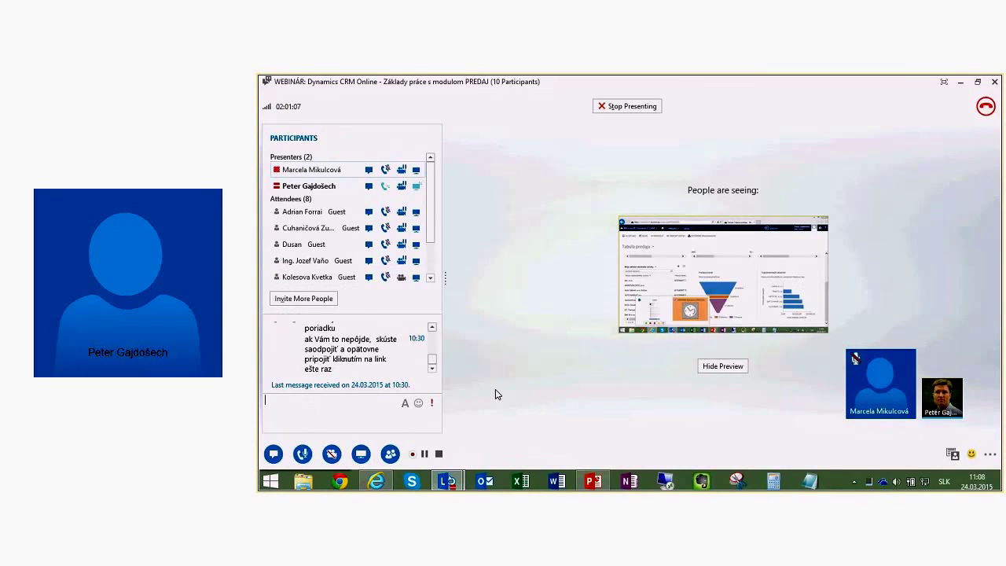
drag(432, 238, 429, 276)
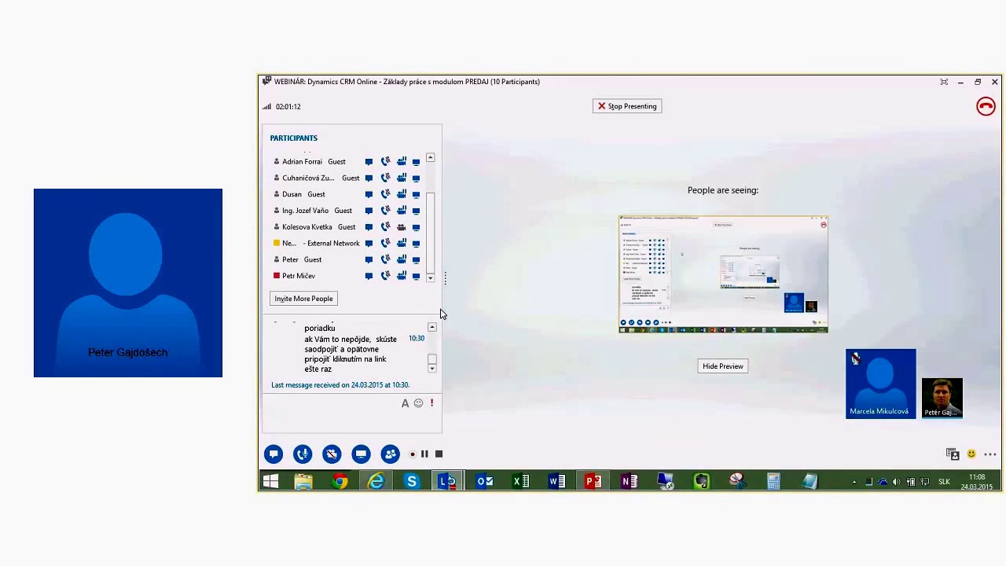
click(384, 424)
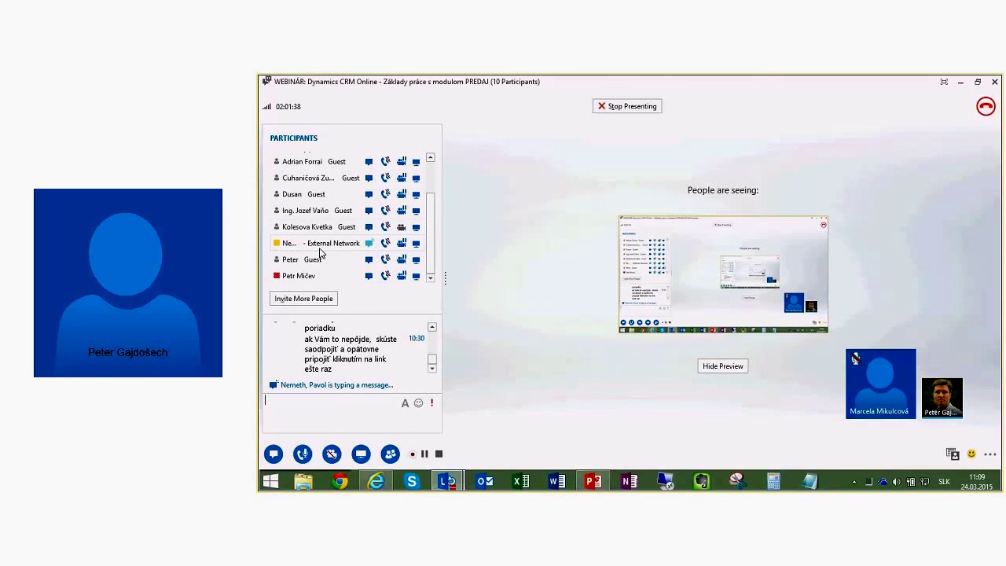
mouse_move(294, 245)
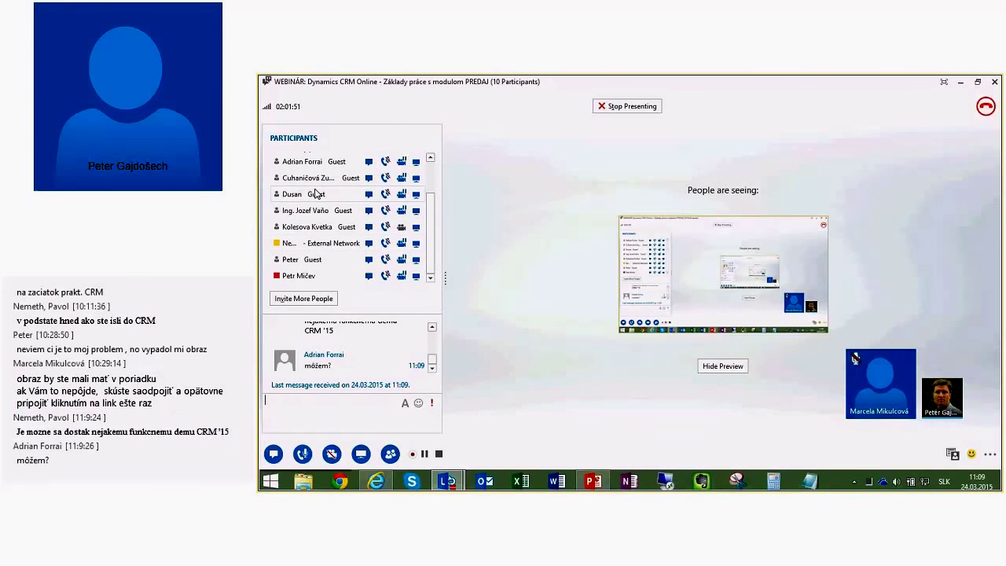
right_click(386, 165)
click(414, 171)
click(431, 327)
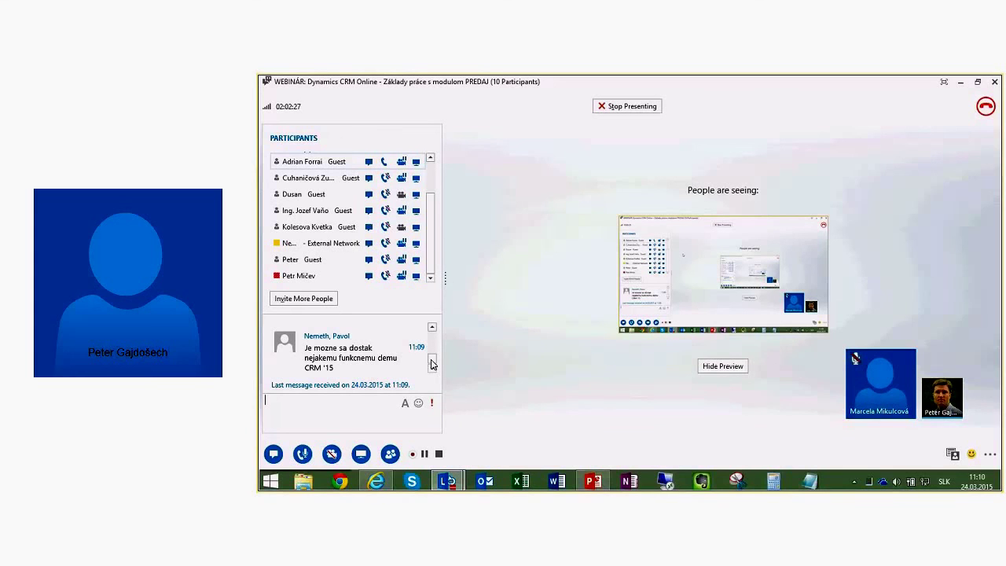
scroll(432, 363, down, 1)
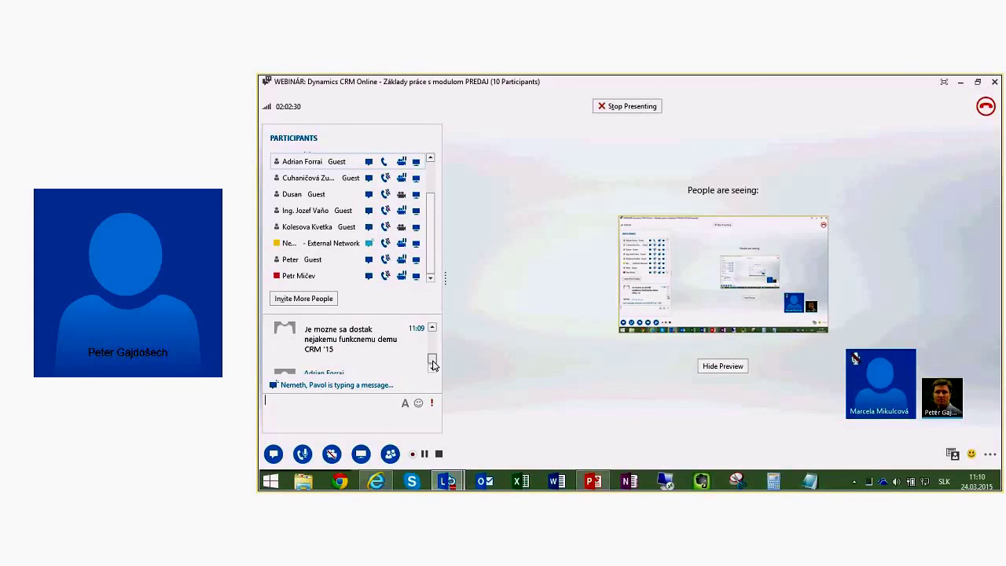
scroll(431, 363, up, 1)
scroll(434, 372, down, 1)
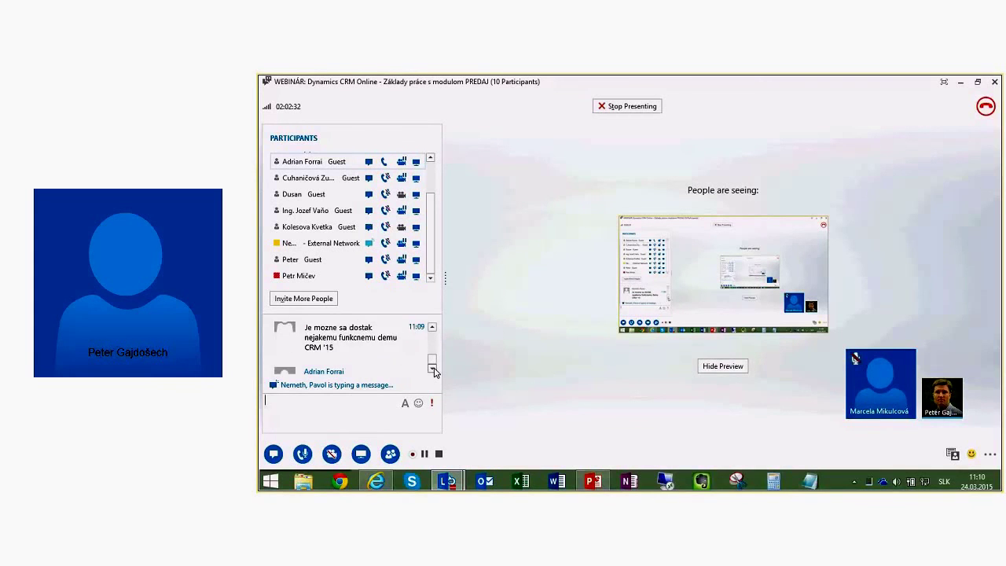
click(432, 368)
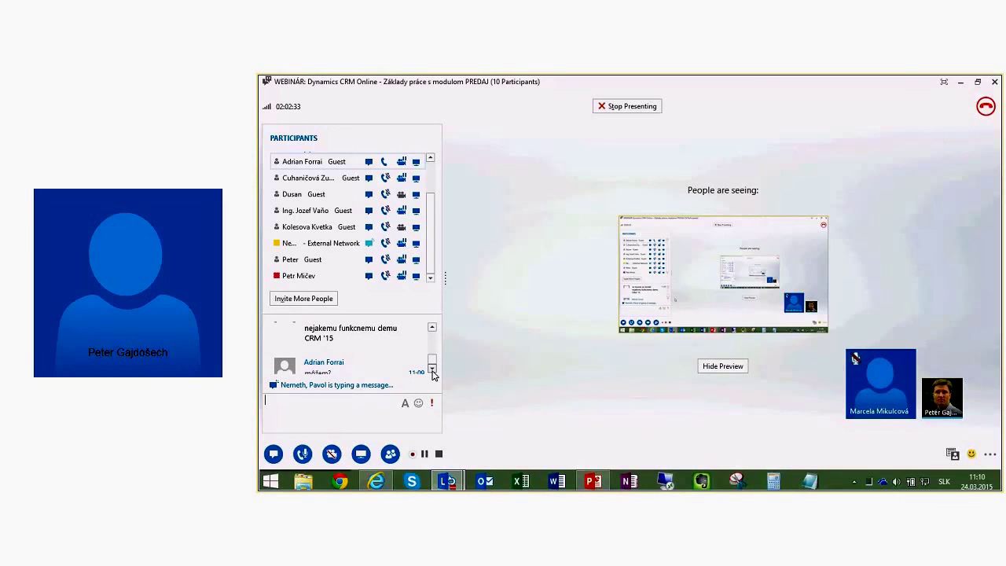
click(432, 370)
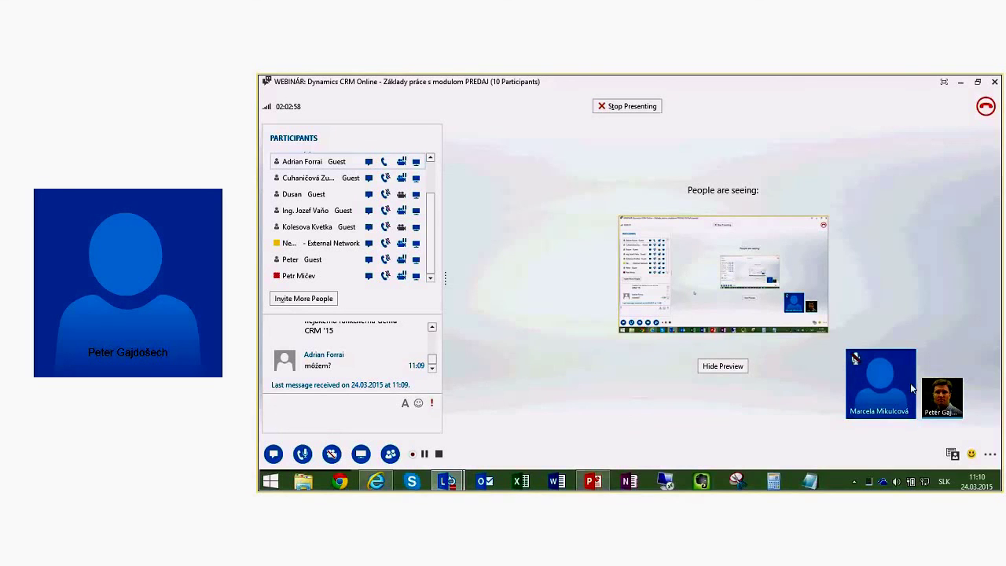
click(996, 456)
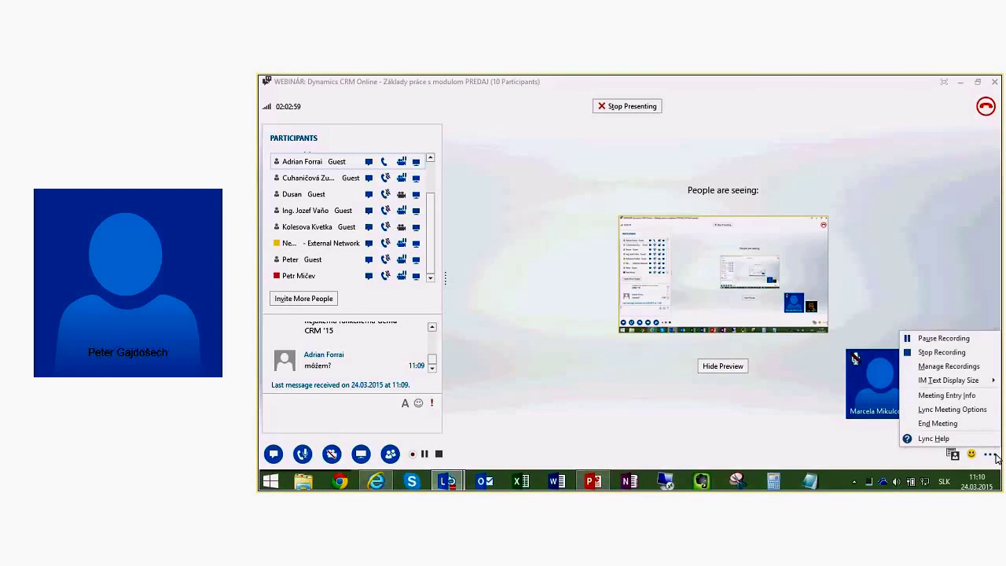
click(466, 87)
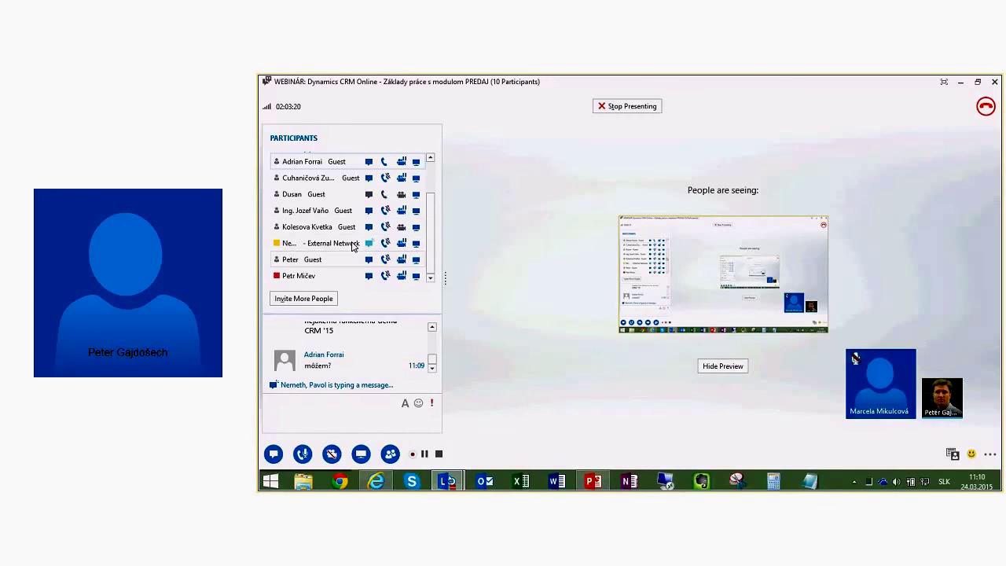
Step: Unmute the External Network attendee and raise the system volume to 74
right_click(388, 242)
click(408, 249)
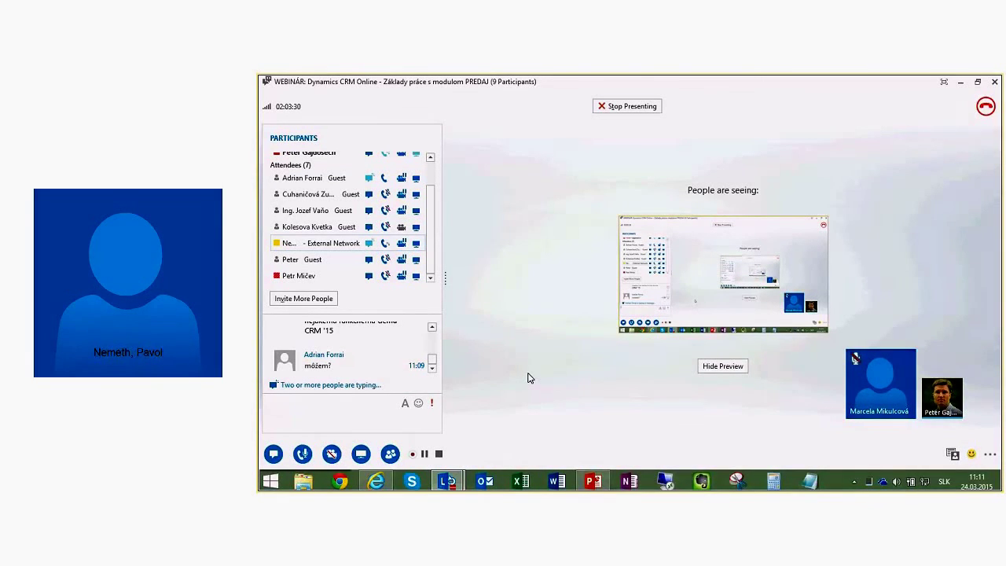
key(XF86AudioRaiseVolume)
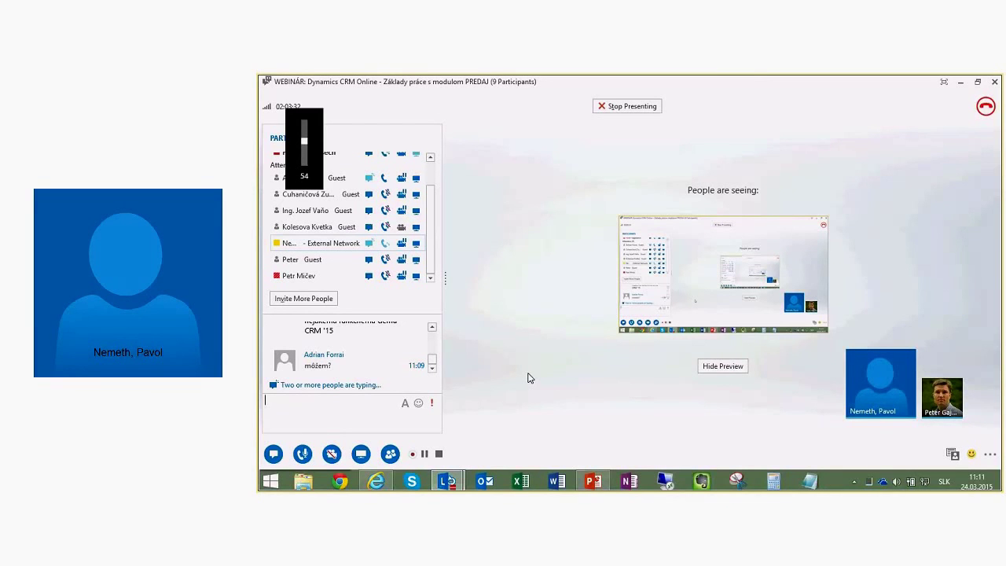
key(XF86AudioRaiseVolume)
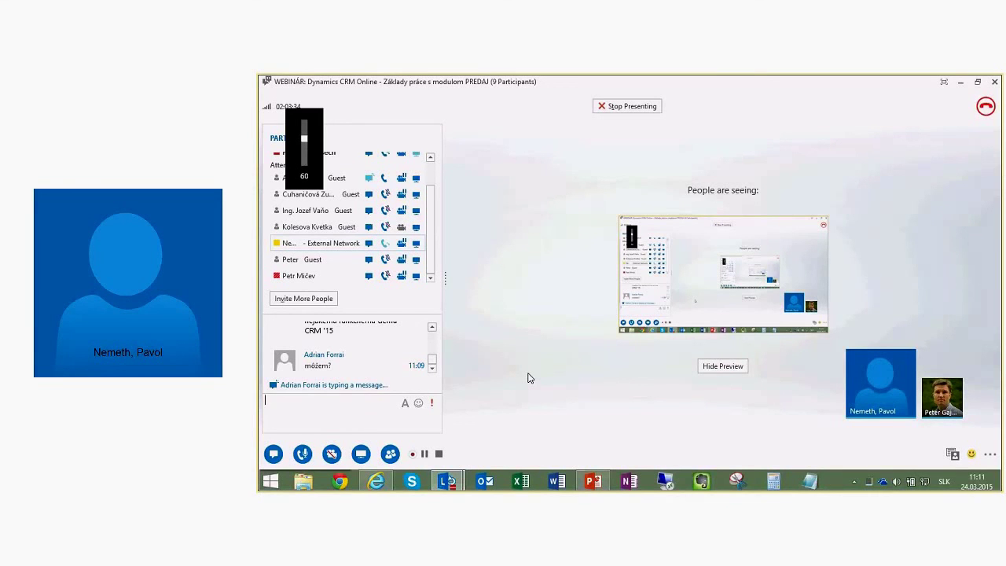
key(XF86AudioRaiseVolume)
key(XF86AudioRaiseVolume)
key(XF86AudioRaiseVolume)
key(XF86AudioRaiseVolume)
key(XF86AudioRaiseVolume)
key(XF86AudioRaiseVolume)
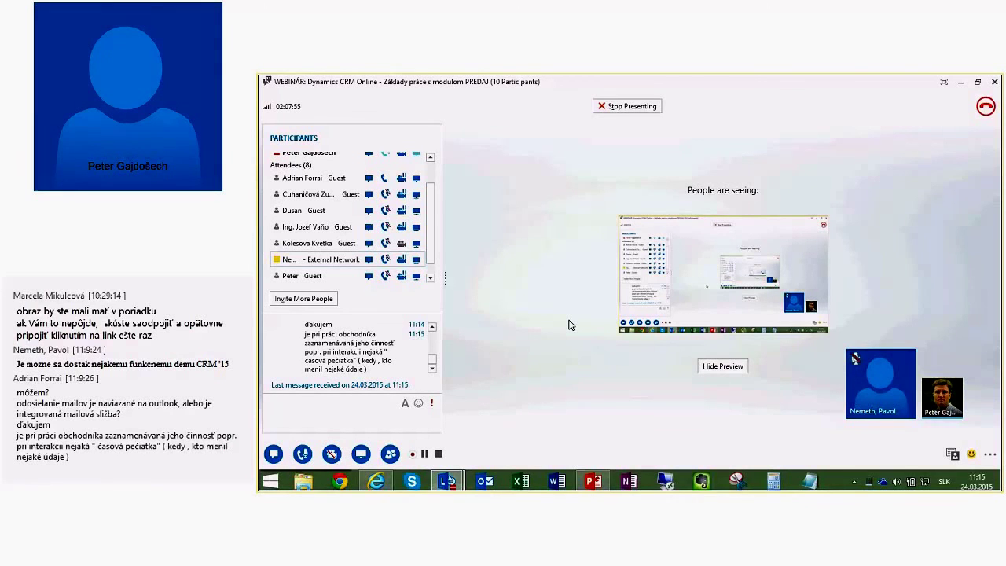
Step: From PREDAJ > Obchodné vzťahy, open the GGG a.s. account record in Internet Explorer
click(377, 480)
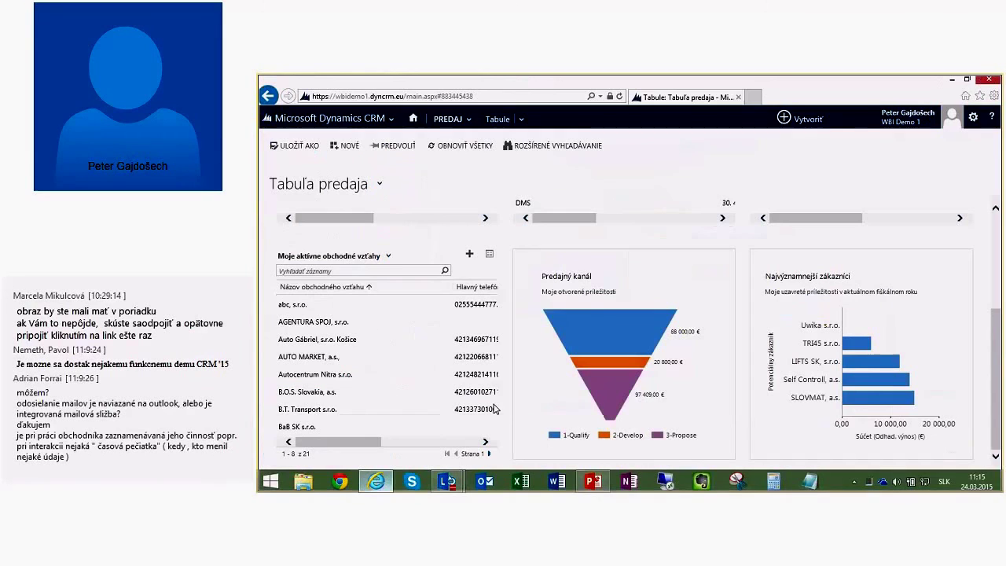
click(467, 118)
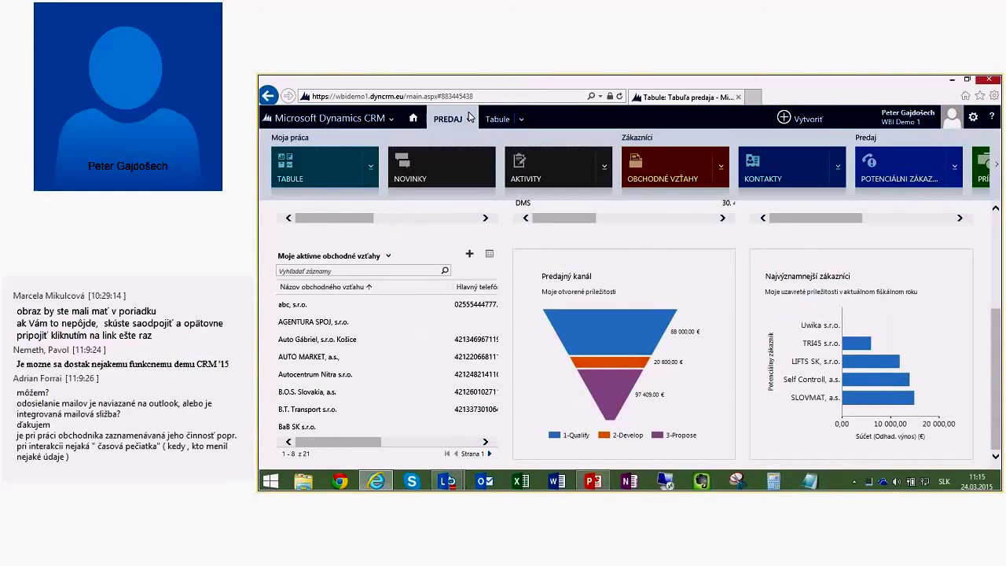
click(673, 164)
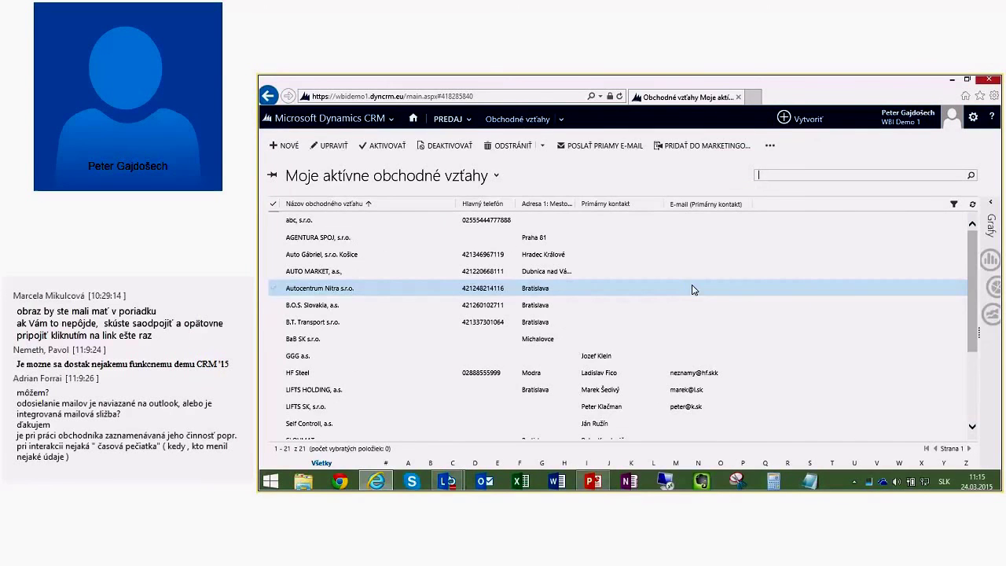
click(295, 357)
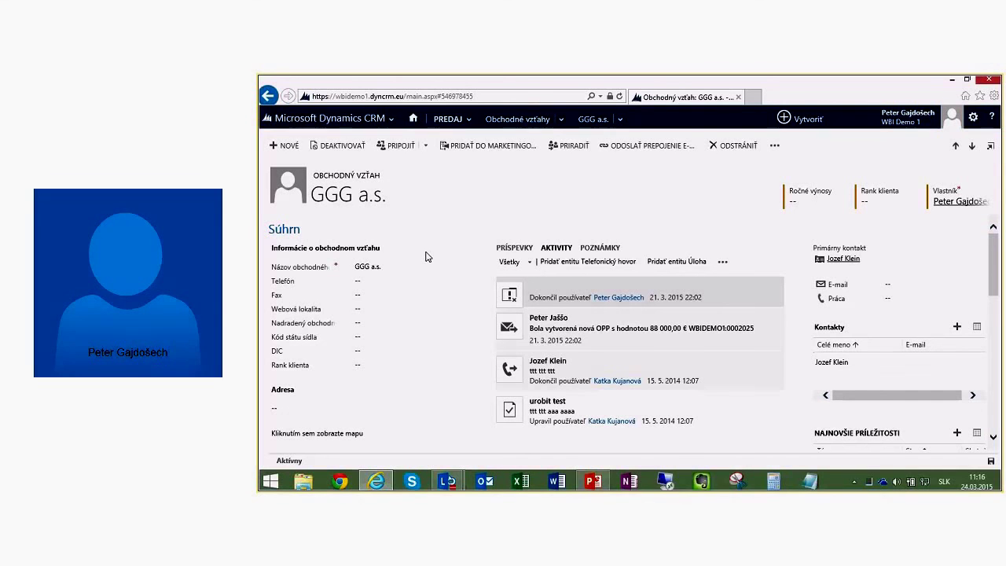
Step: Scroll through the GGG a.s. Audit History entries, then return to the Lync webinar window
click(620, 119)
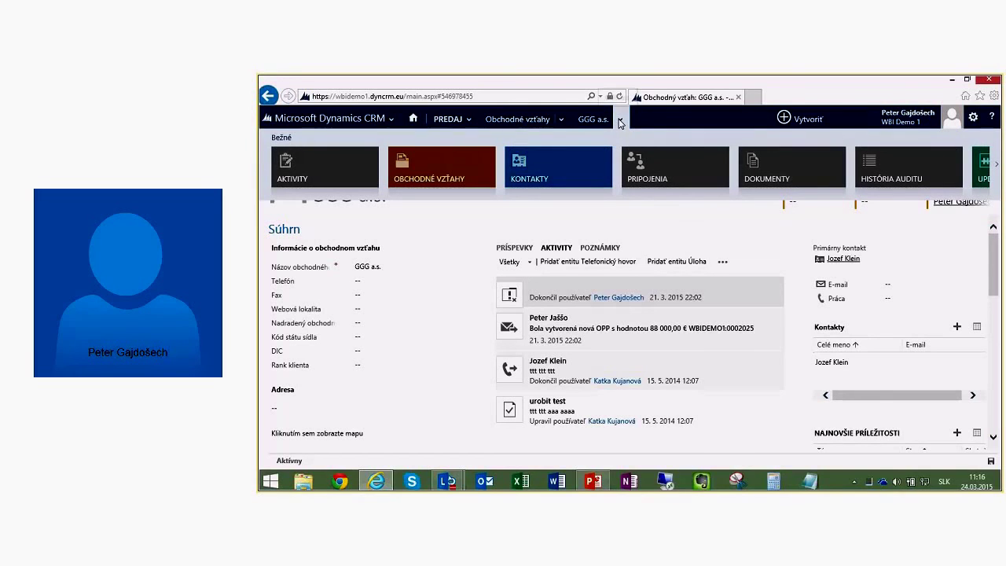
click(898, 171)
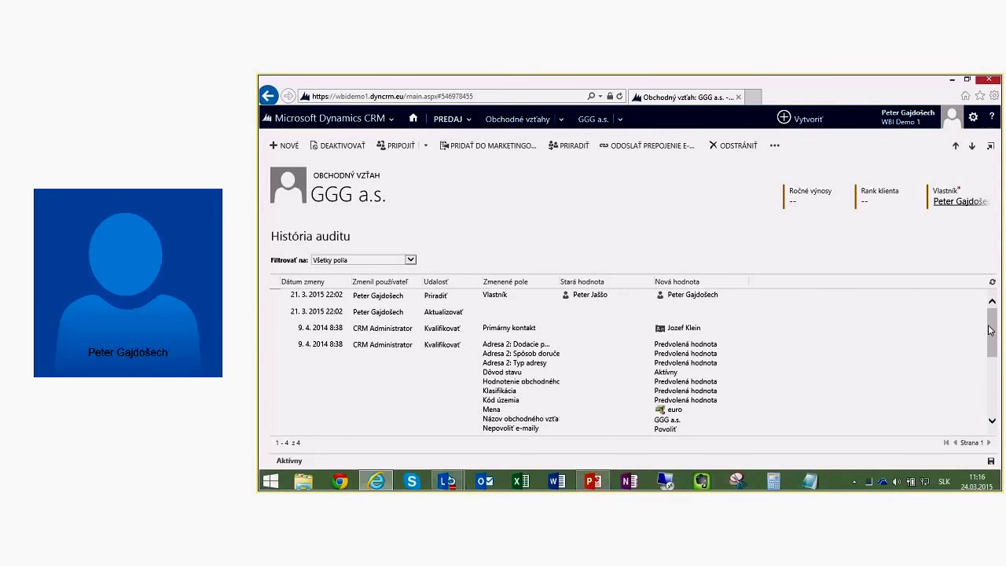
mouse_move(994, 331)
mouse_down()
mouse_move(992, 397)
mouse_move(983, 325)
mouse_up()
scroll(784, 321, down, 5)
scroll(788, 322, up, 5)
key(alt+Tab)
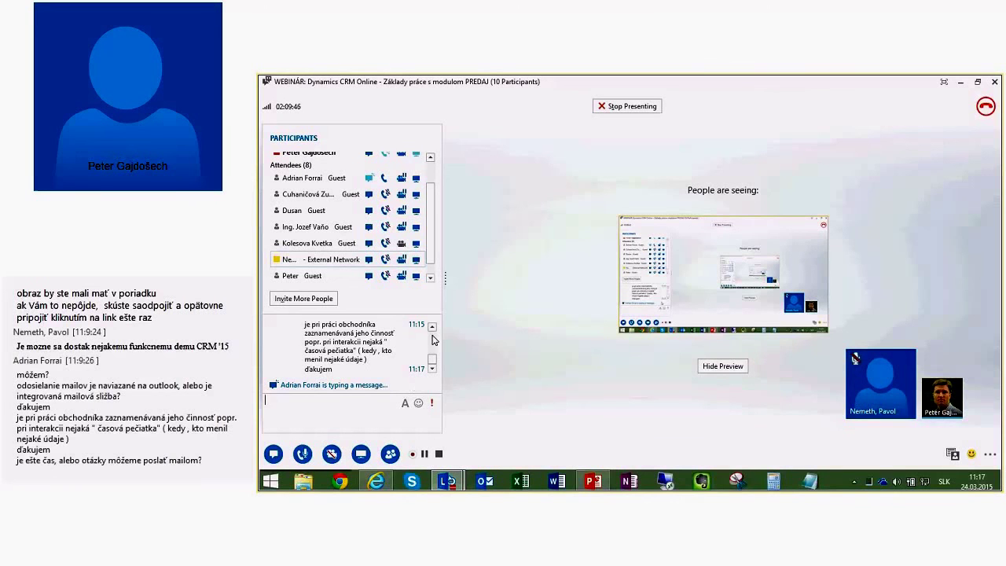
Step: Widen the Lync participants and chat panel and scroll through the attendees' questions
drag(445, 278, 913, 339)
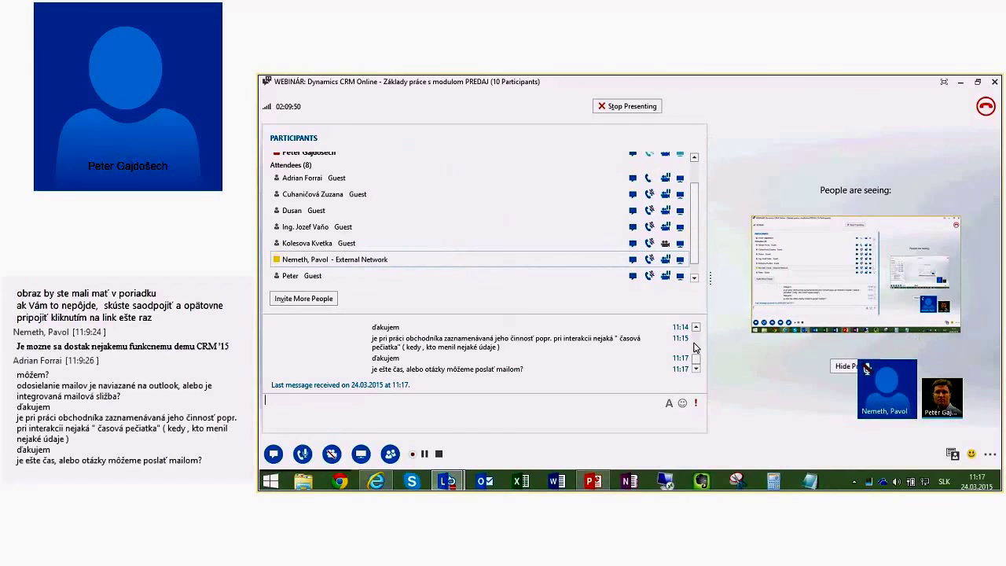
scroll(697, 340, up, 3)
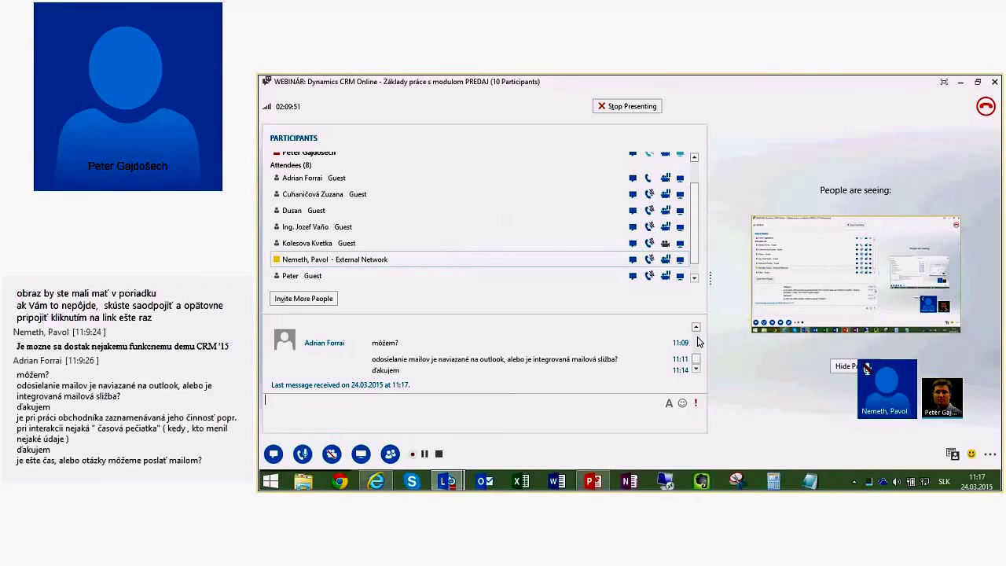
scroll(697, 340, up, 2)
scroll(697, 340, up, 1)
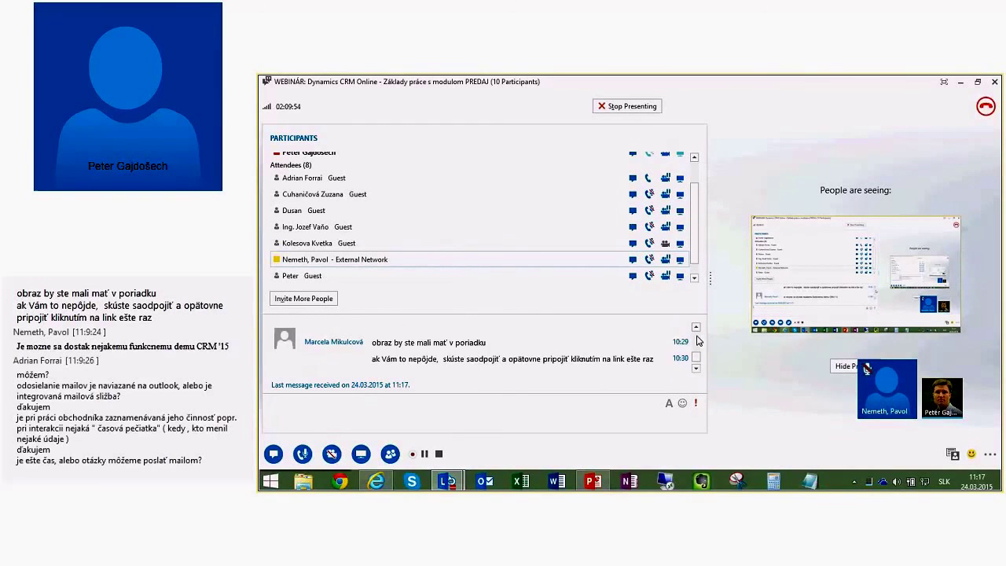
scroll(698, 358, down, 6)
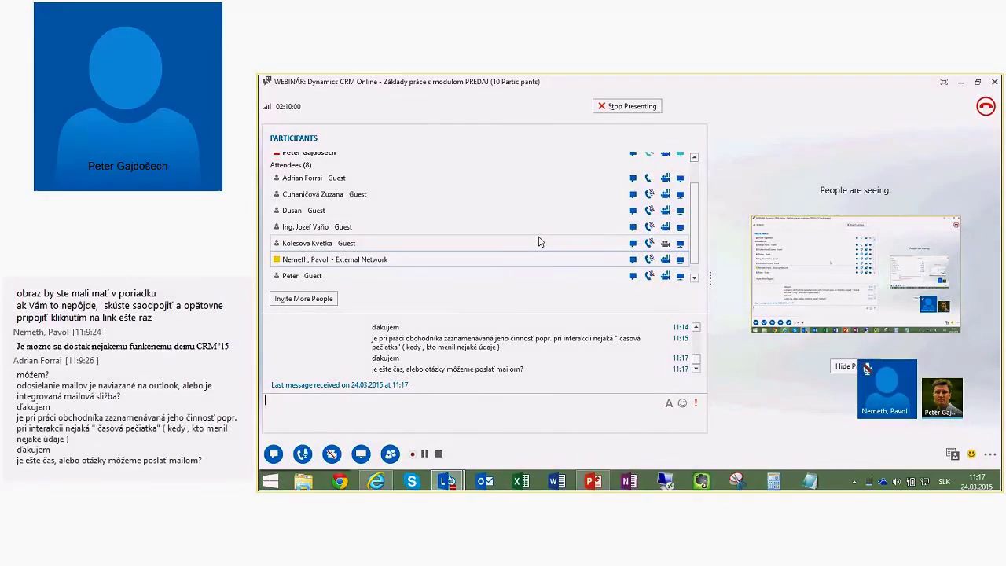
Step: In PowerPoint, start the slide show from slide 9, 'Ďakujem za pozornosť'
key(alt+Tab)
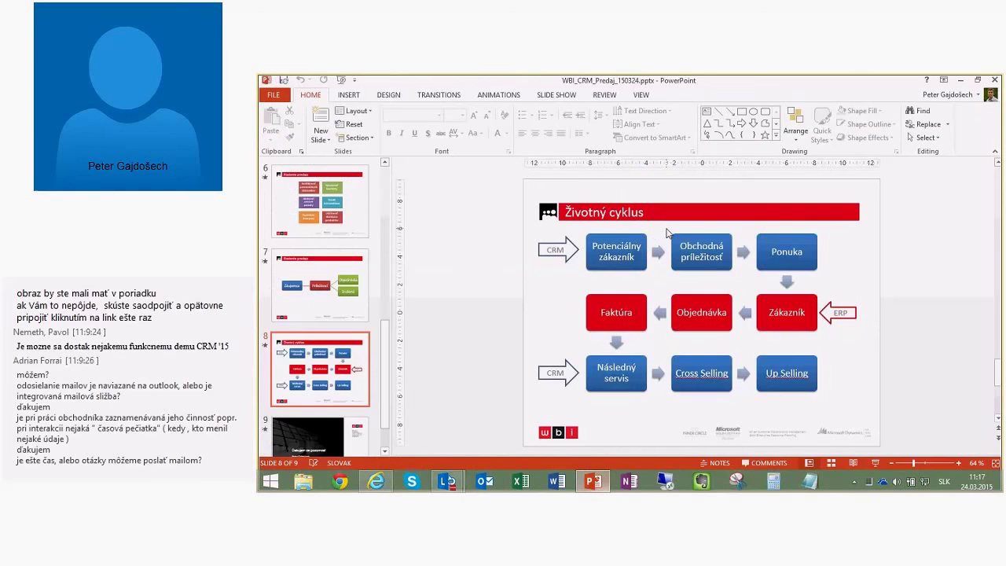
click(334, 431)
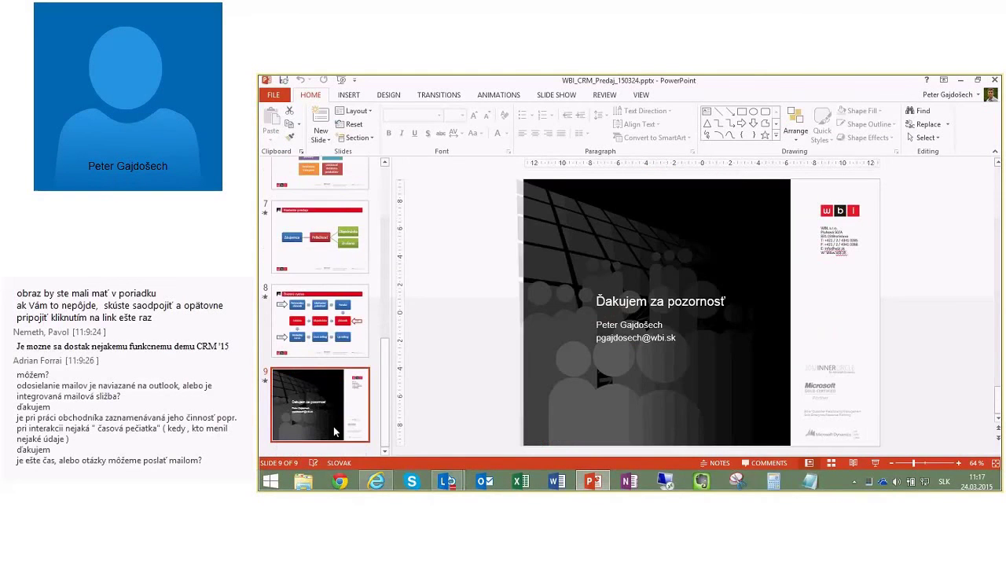
key(shift+F5)
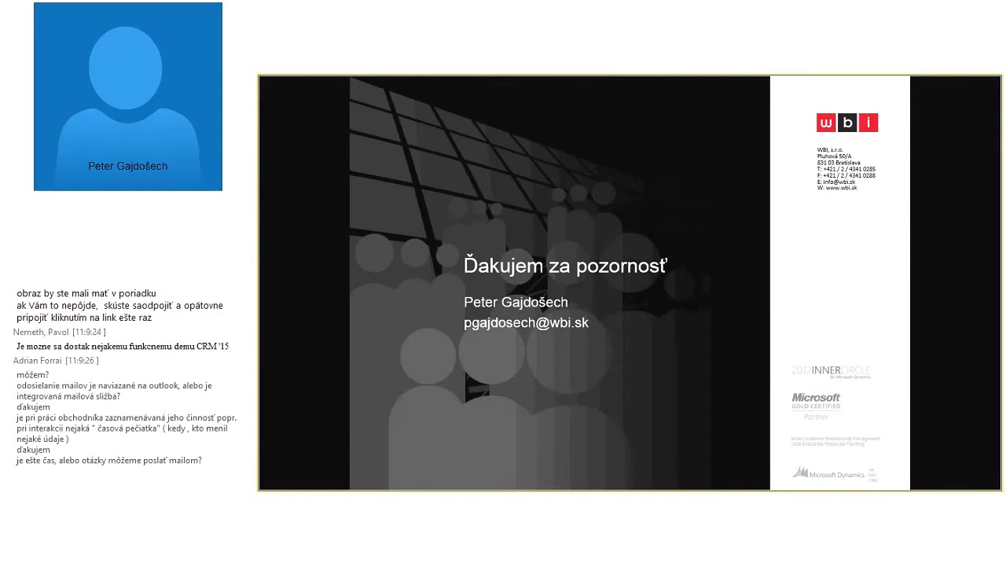